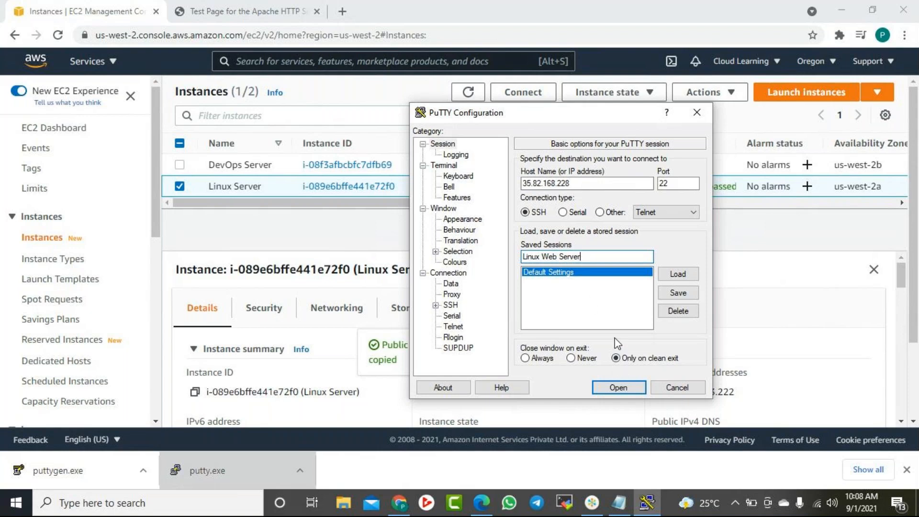
Set cl11oregon.ppk from the Downloads folder as the private key file for SSH authentication.
left_click(435, 305)
left_click(462, 316)
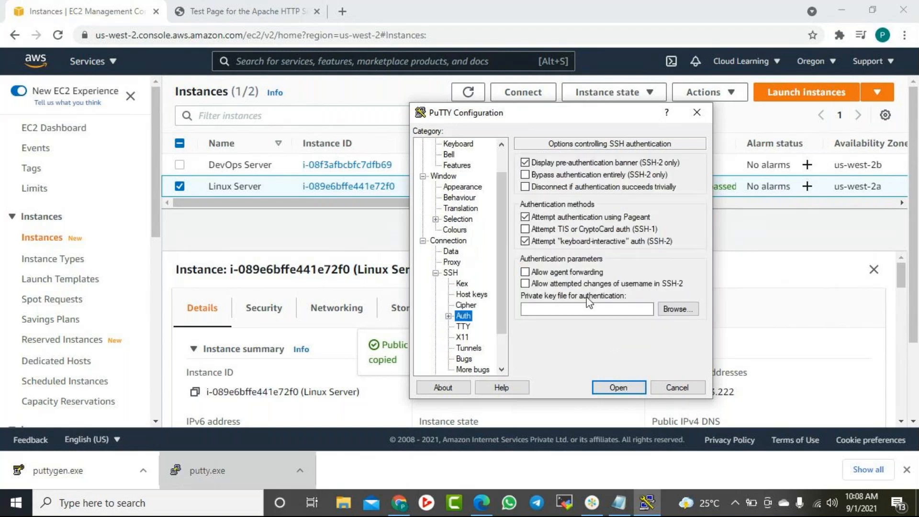
left_click(693, 309)
left_click(577, 240)
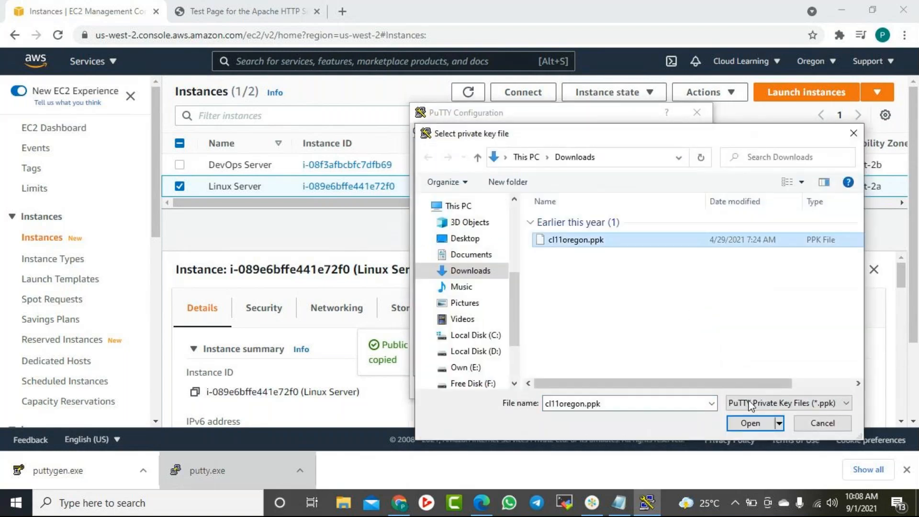
left_click(754, 430)
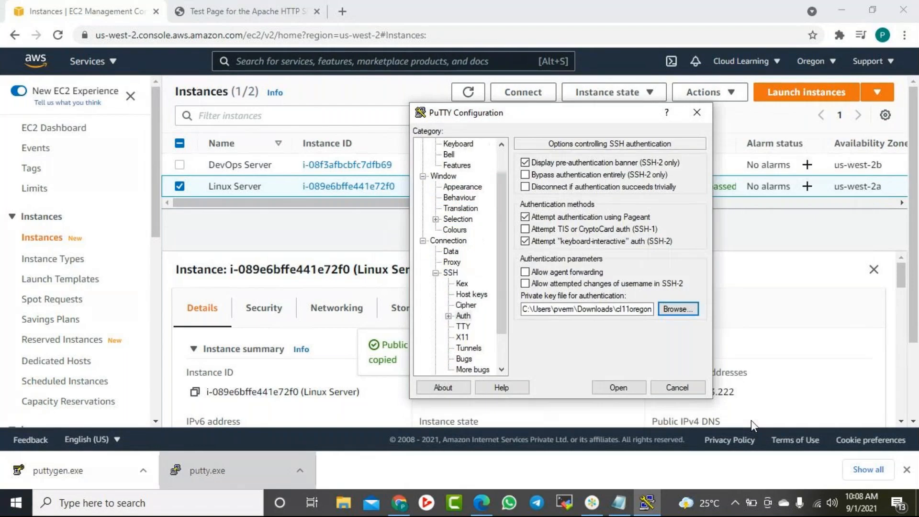
Save the session settings as Linux Web Server and open the SSH connection.
scroll(443, 157, "up", 1)
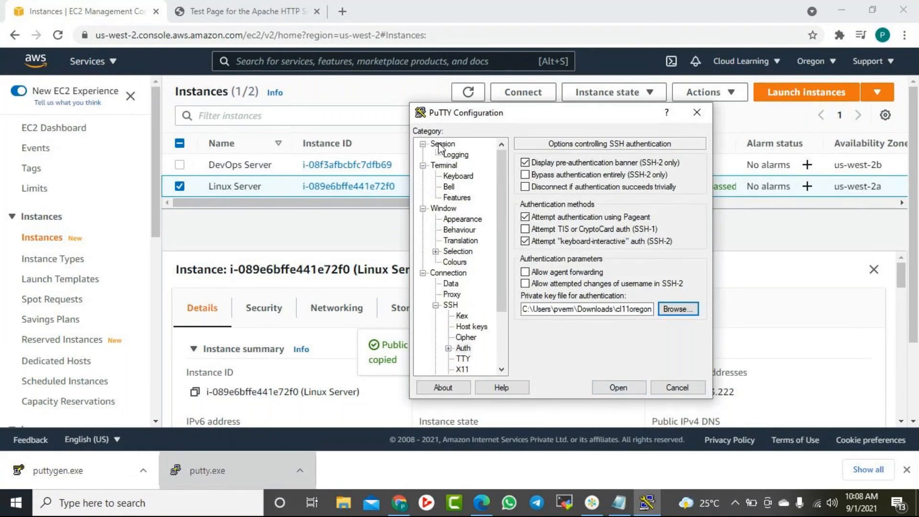
left_click(442, 144)
left_click(679, 293)
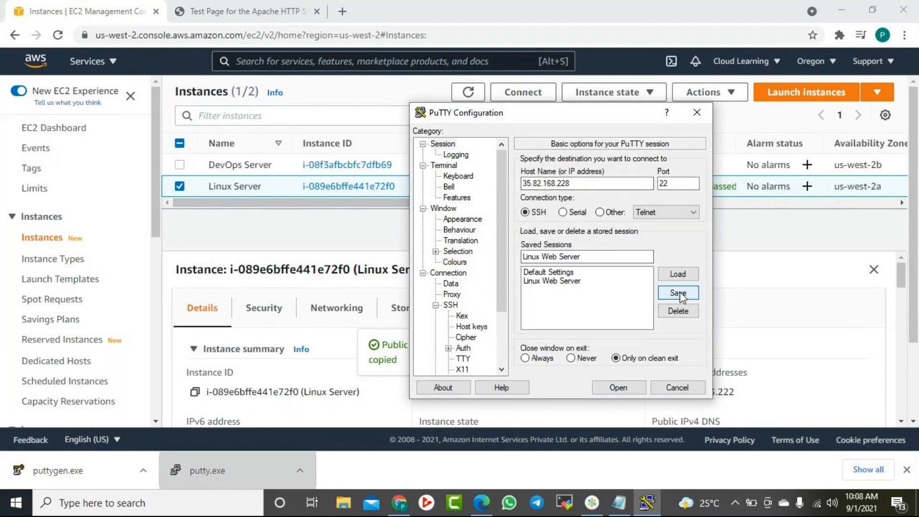
left_click(632, 389)
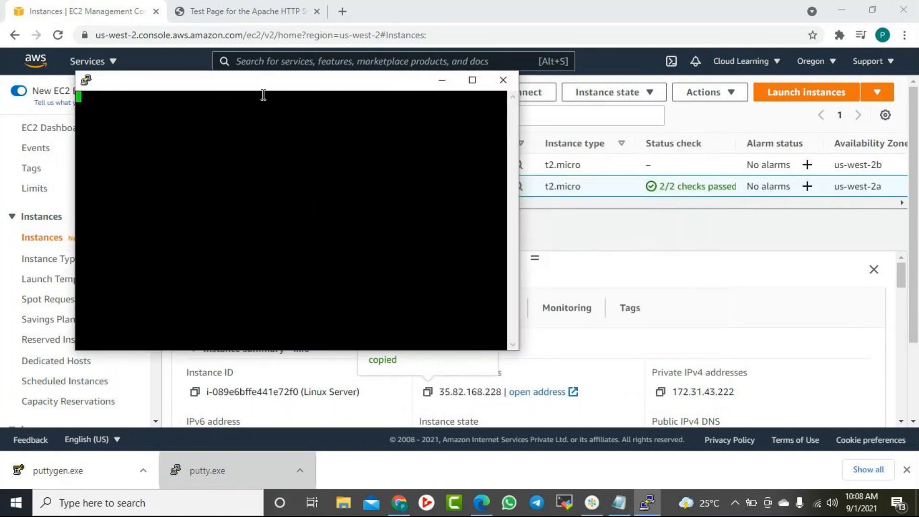
Log in to the server as ec2-user.
left_click(321, 314)
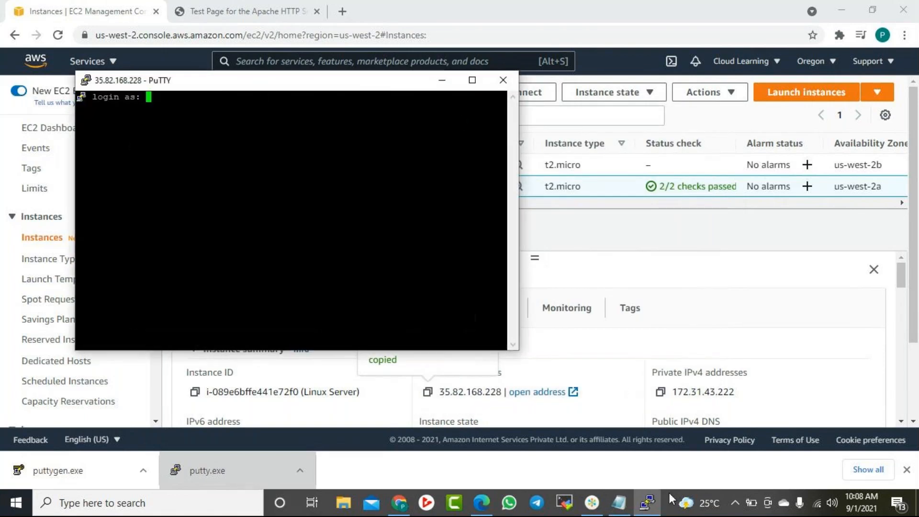
type("e")
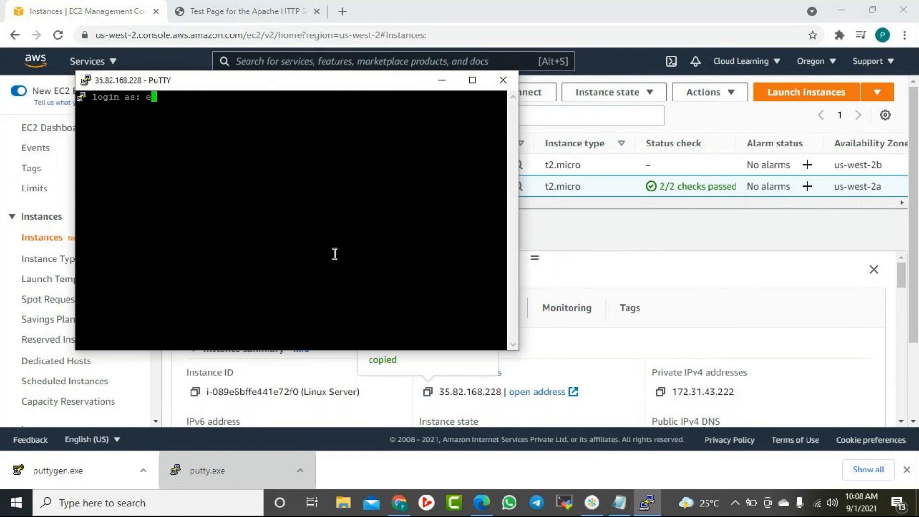
type("c2-user")
key("Return")
left_click(591, 509)
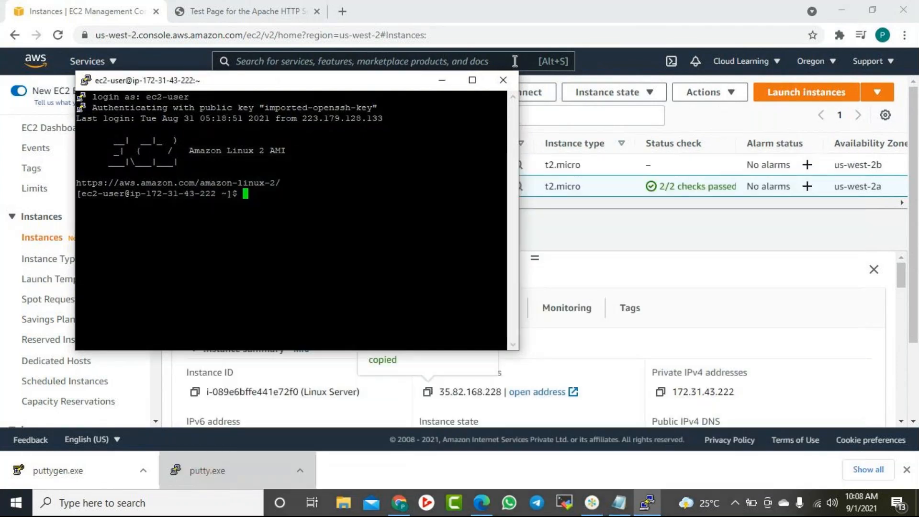
left_click(425, 232)
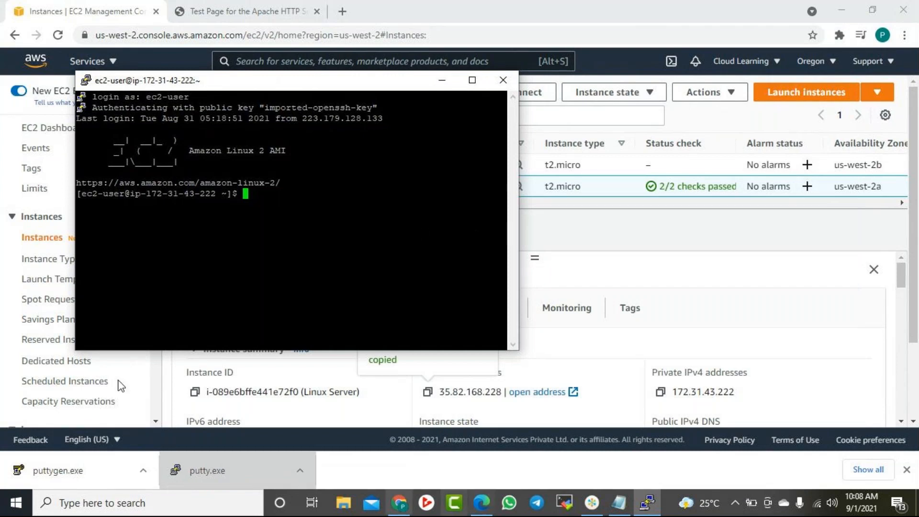
Change the terminal window's font size to 14 and apply the setting.
right_click(259, 81)
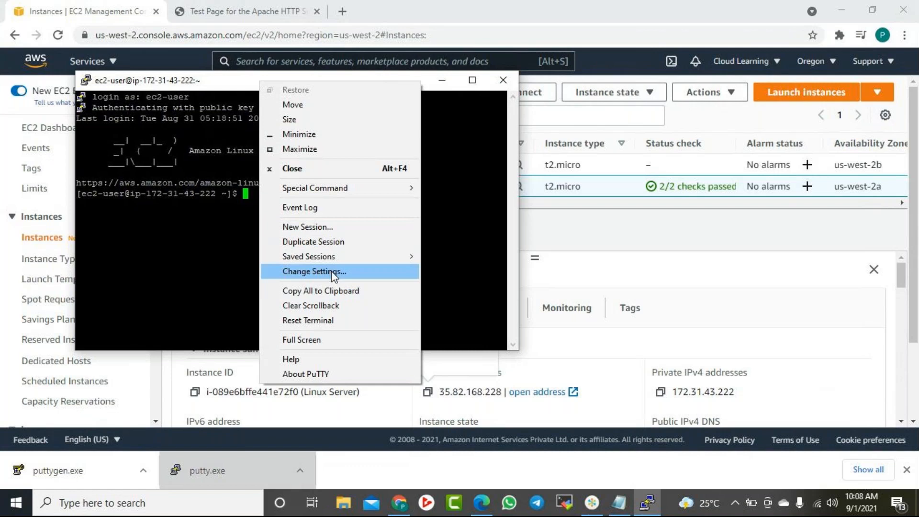
left_click(332, 272)
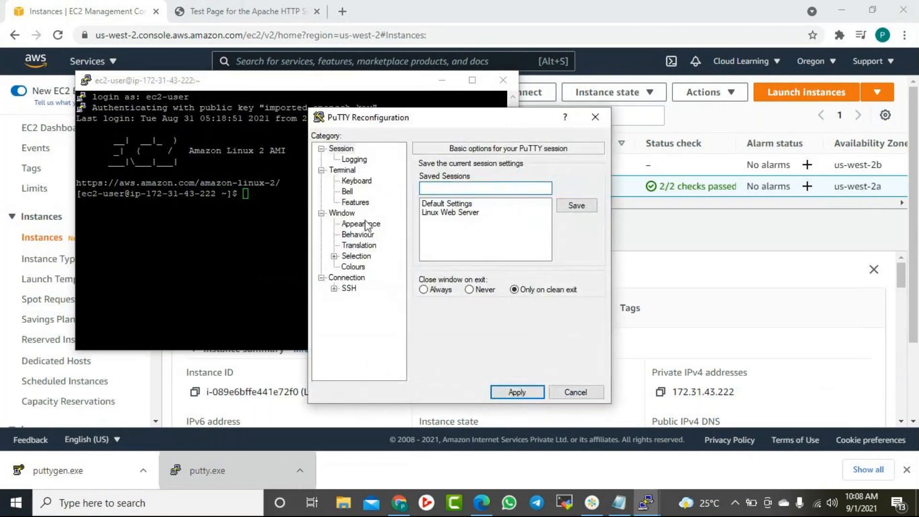
left_click(362, 225)
left_click(576, 244)
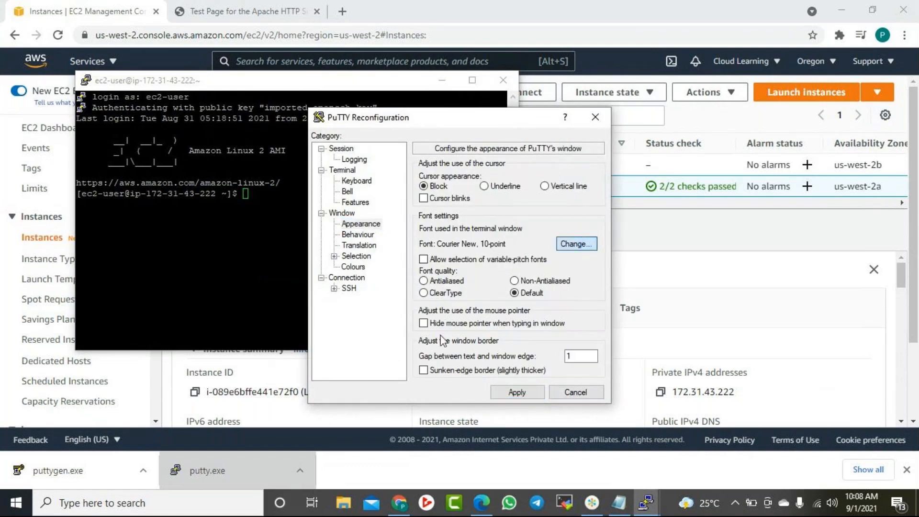
left_click(574, 257)
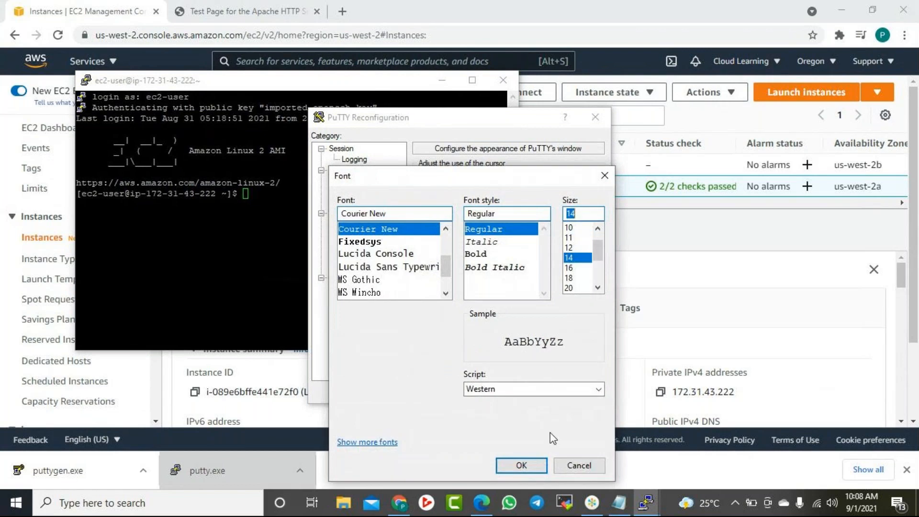
left_click(522, 466)
left_click(517, 390)
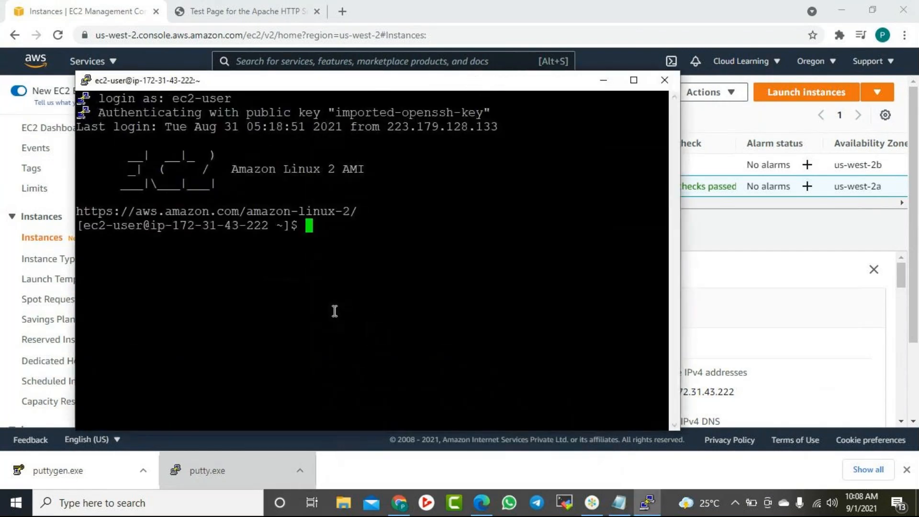
Switch to a root shell with sudo -i and change to the / directory.
type("sud o -i")
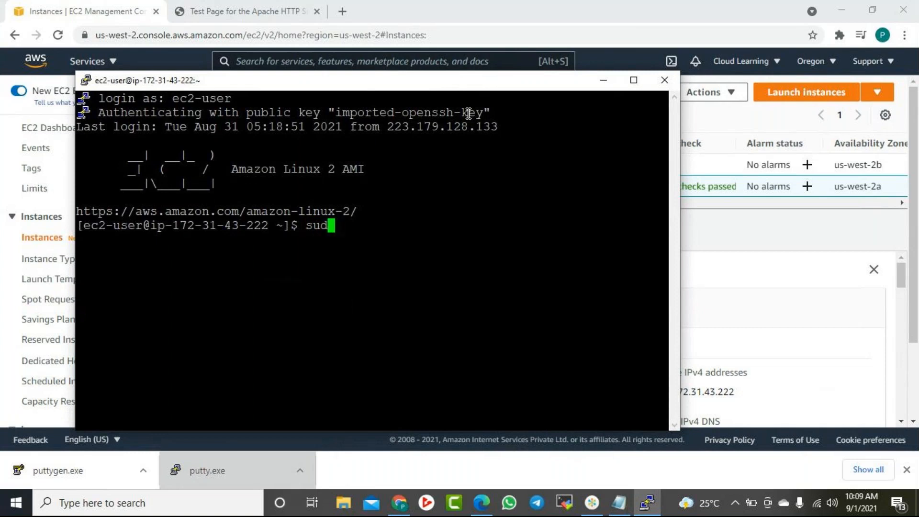
key("Return")
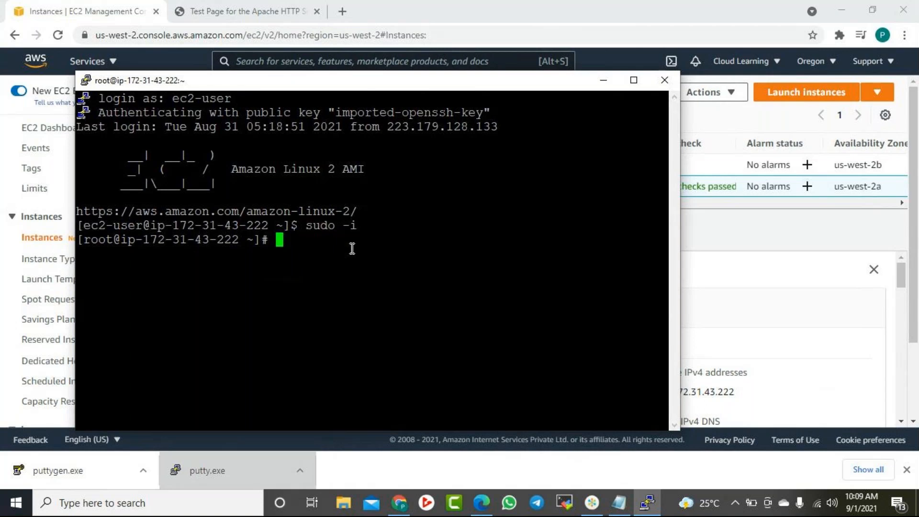
type("cd")
key("BackSpace")
key("BackSpace")
type("cd /")
key("Return")
type("cd")
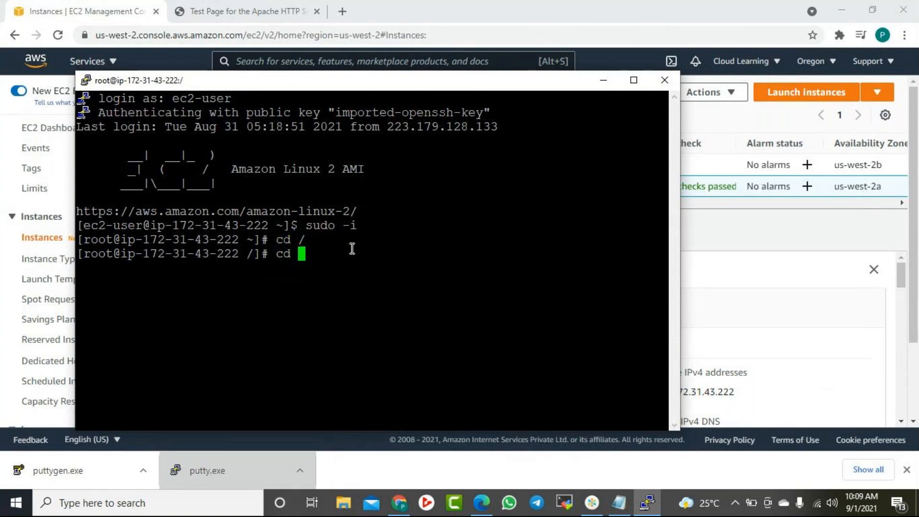
right_click(308, 251)
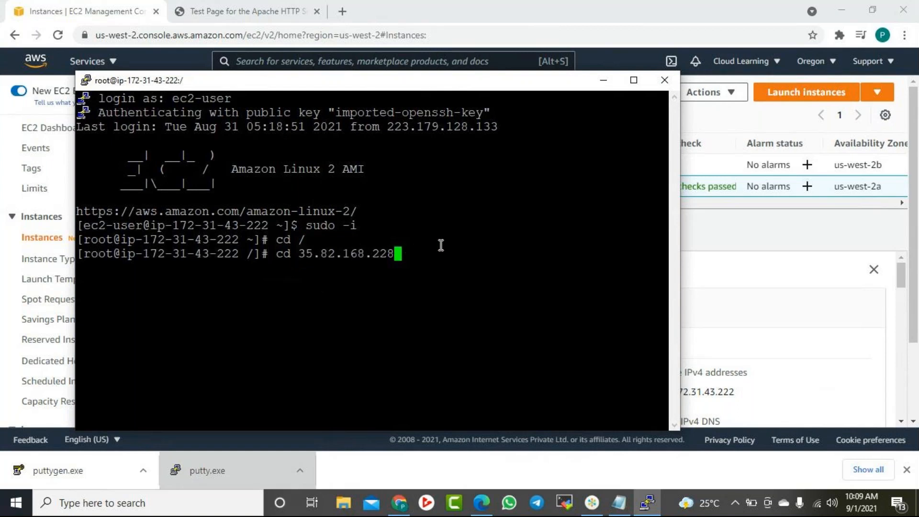
key("BackSpace")
key("BackSpace")
key("BackSpace")
key("BackSpace")
key("BackSpace")
key("BackSpace")
key("BackSpace")
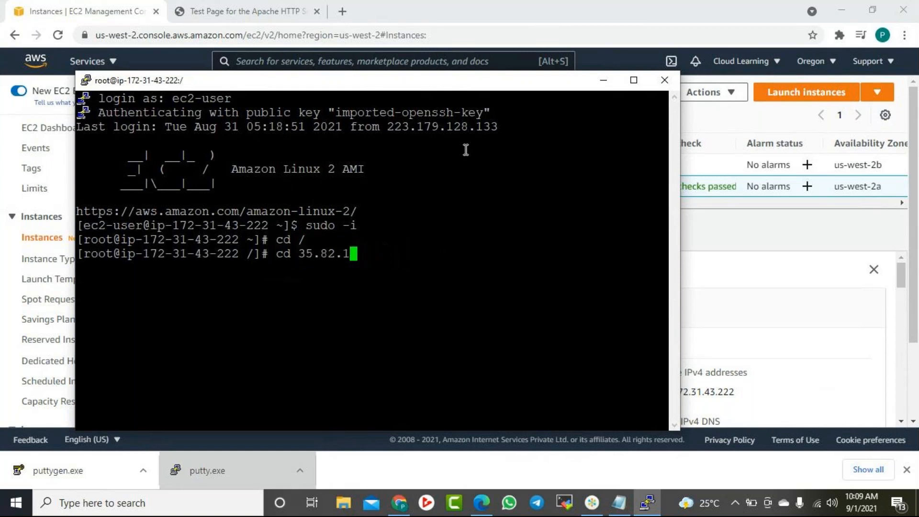
Copy the /var/www/html/ path from the Apache test page, change into that directory in the terminal and list its contents.
left_click(252, 12)
right_click(687, 182)
left_click(718, 189)
left_click(647, 503)
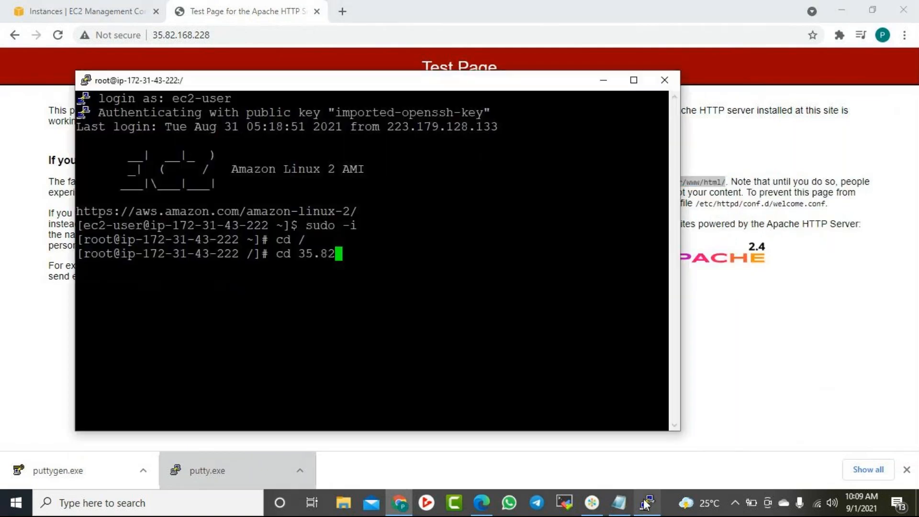
key("BackSpace")
key("BackSpace")
key("BackSpace")
key("BackSpace")
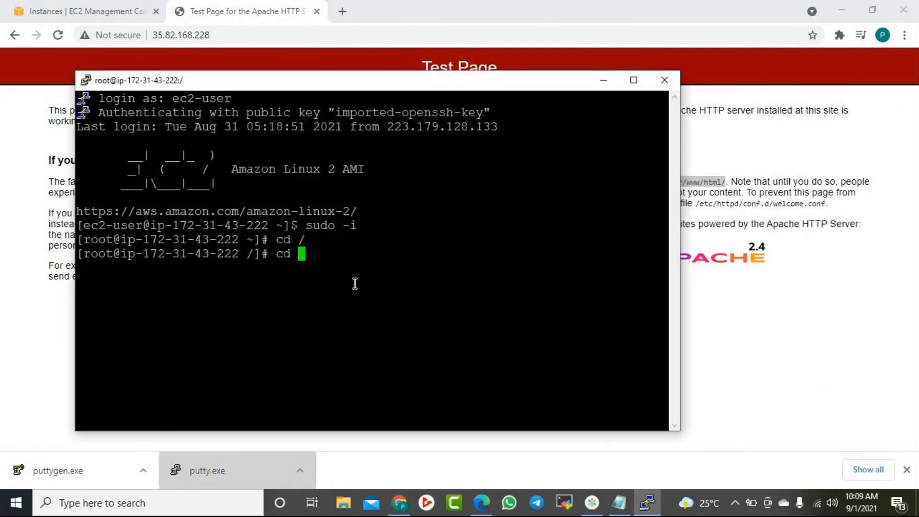
right_click(487, 275)
key("Return")
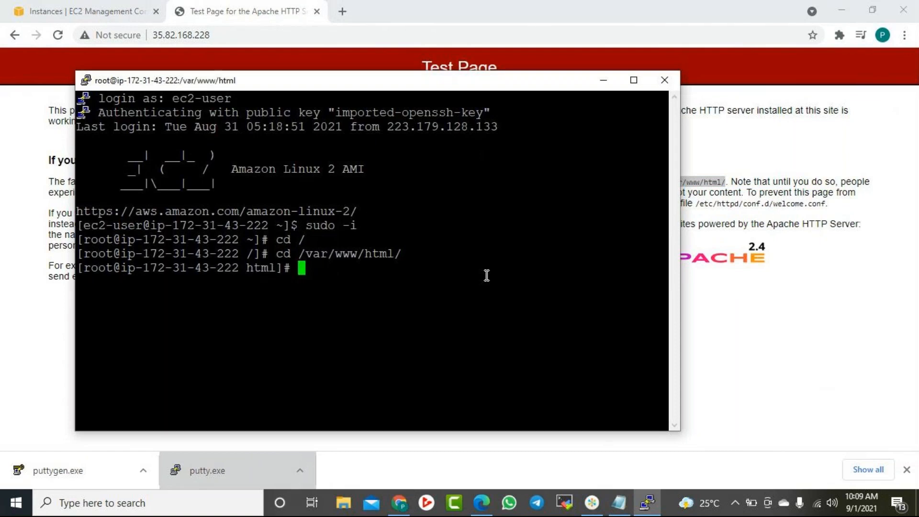
type("ls")
key("Return")
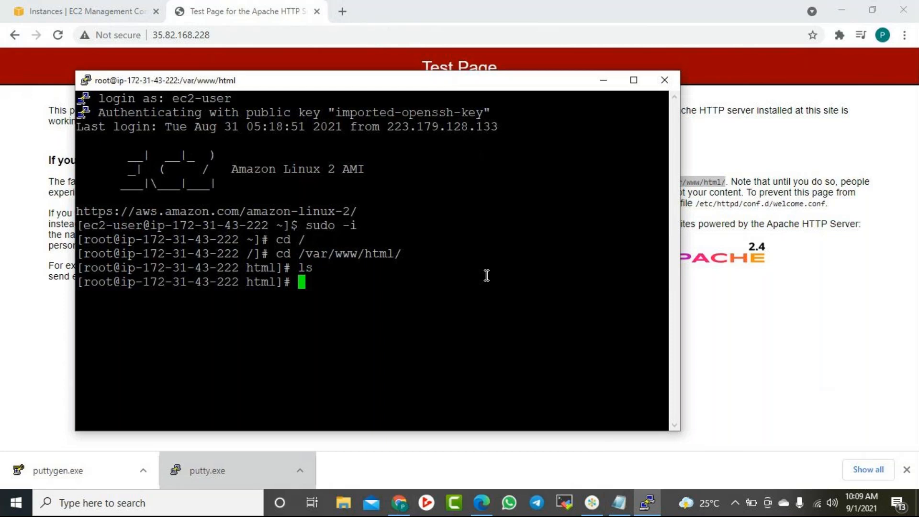
Open a new file named test.html in the vi editor.
type("vi test.htm")
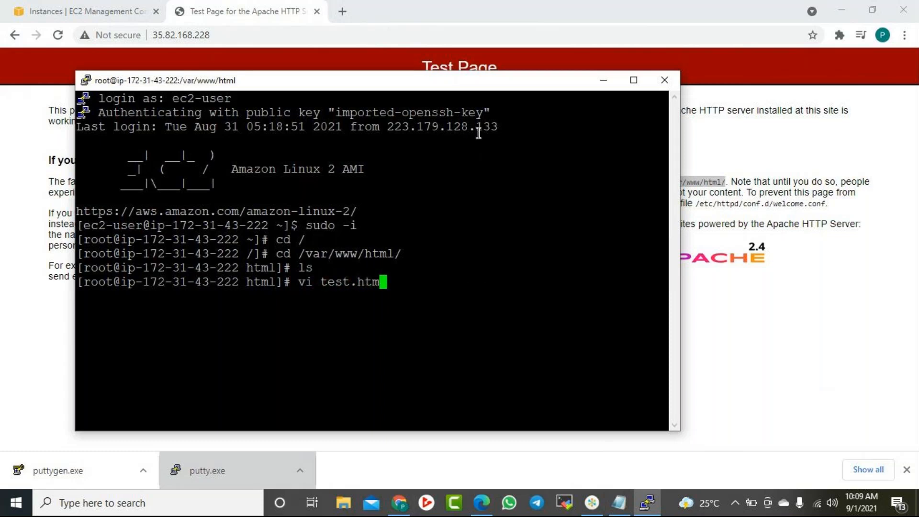
type("l")
key("Return")
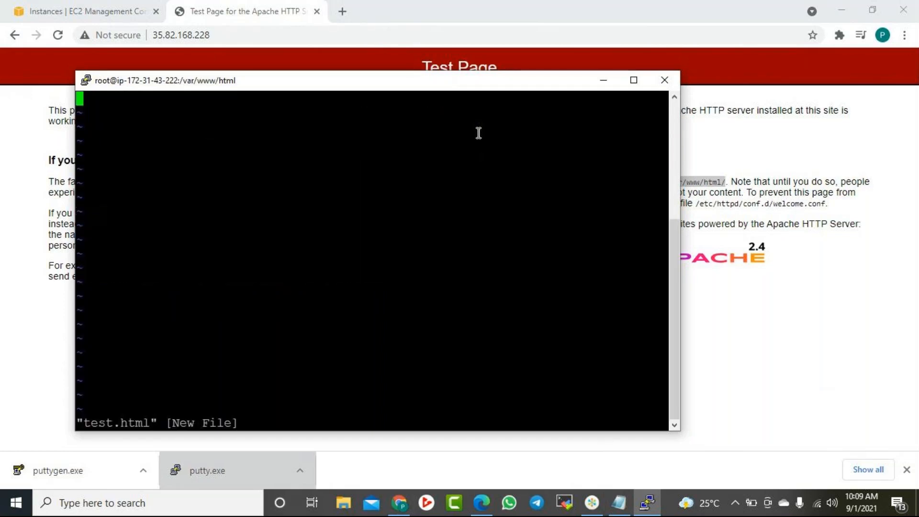
Switch to Notepad, move its window clear of the terminal and write the heading "To create a test.html file".
left_click(622, 503)
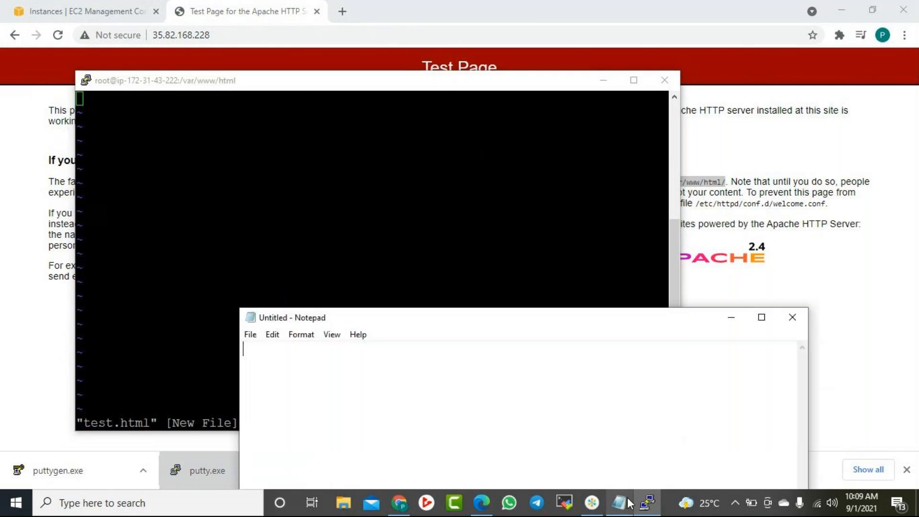
left_click_drag(511, 312, 713, 179)
type("To cr")
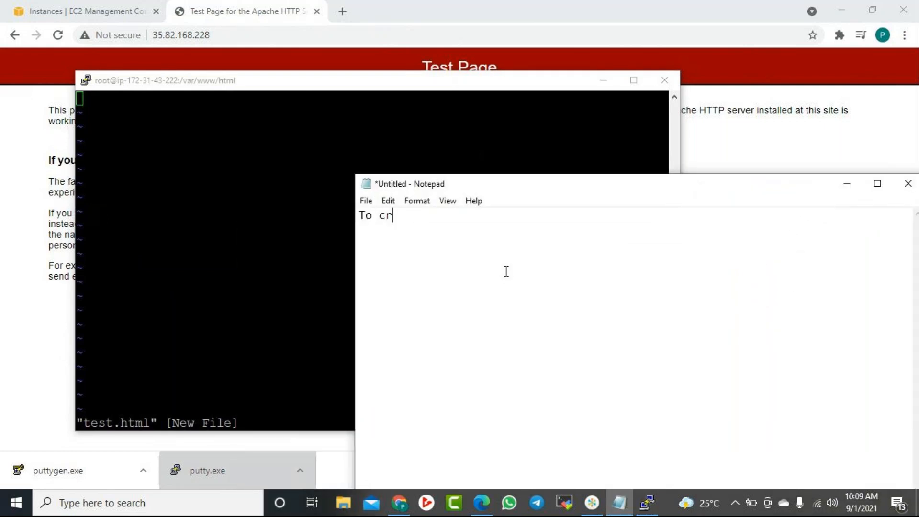
type("eate a test.html file")
key("Return")
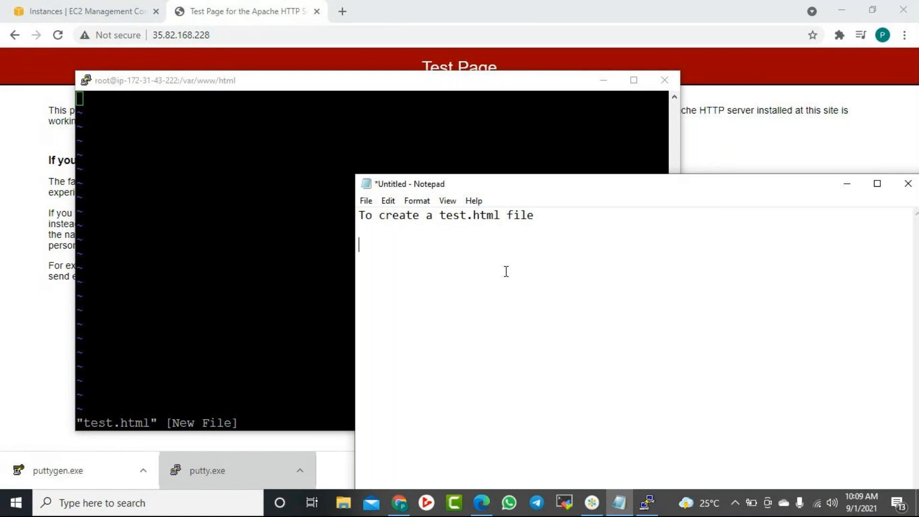
Replace the word test with index in the Notepad heading so it reads "To create a index.html file".
key("Up")
key("ctrl+Right")
key("ctrl+Right")
key("ctrl+Right")
key("ctrl+Right")
key("ctrl+Left")
key("ctrl+Left")
key("ctrl+Right")
key("shift+Right")
key("shift+Right")
key("shift+Right")
key("shift+Right")
type("index")
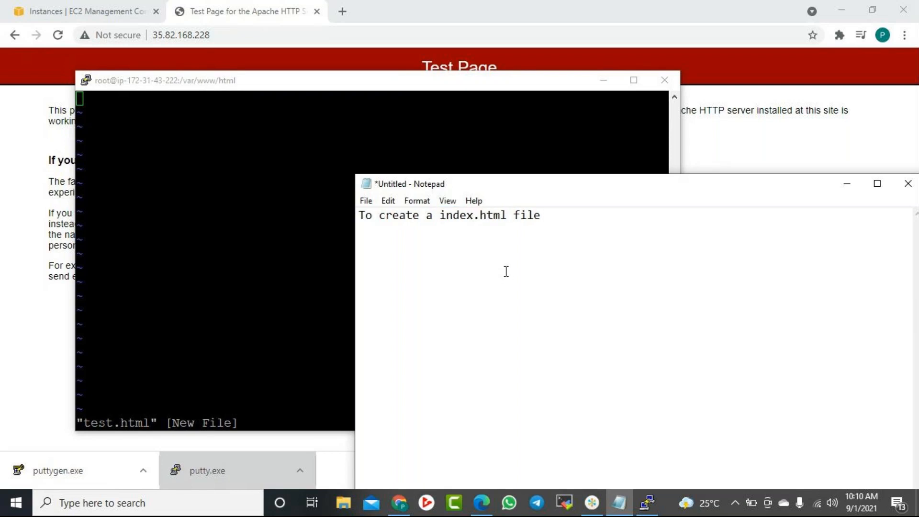
left_click(573, 221)
Return to the PuTTY terminal and quit vi without saving test.html.
left_click(324, 162)
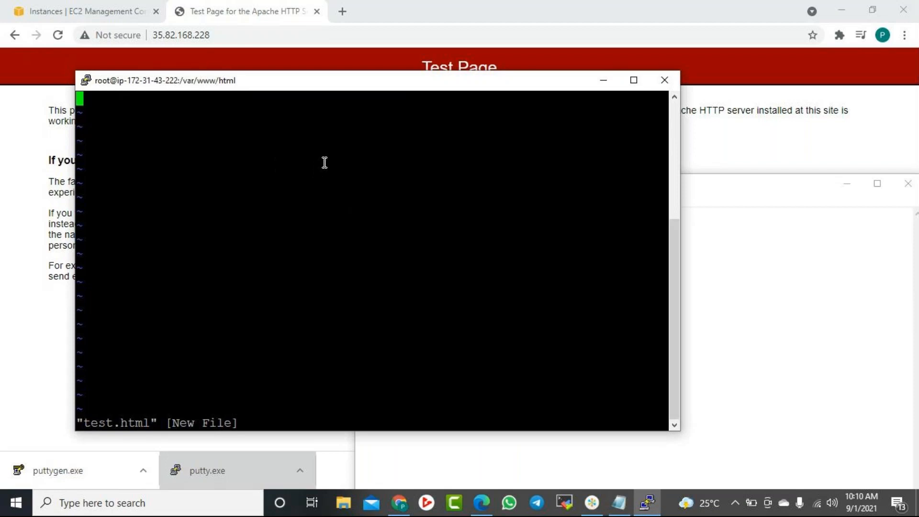
type(":q")
key("Return")
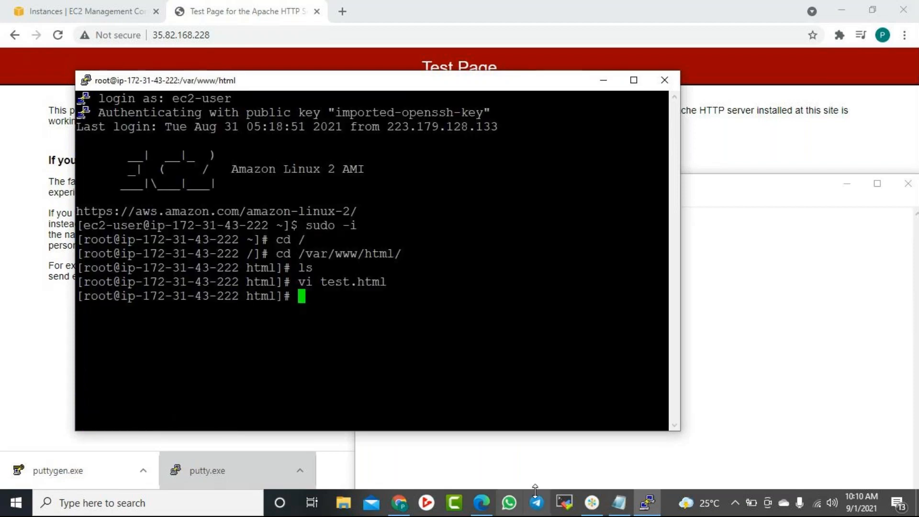
left_click(592, 502)
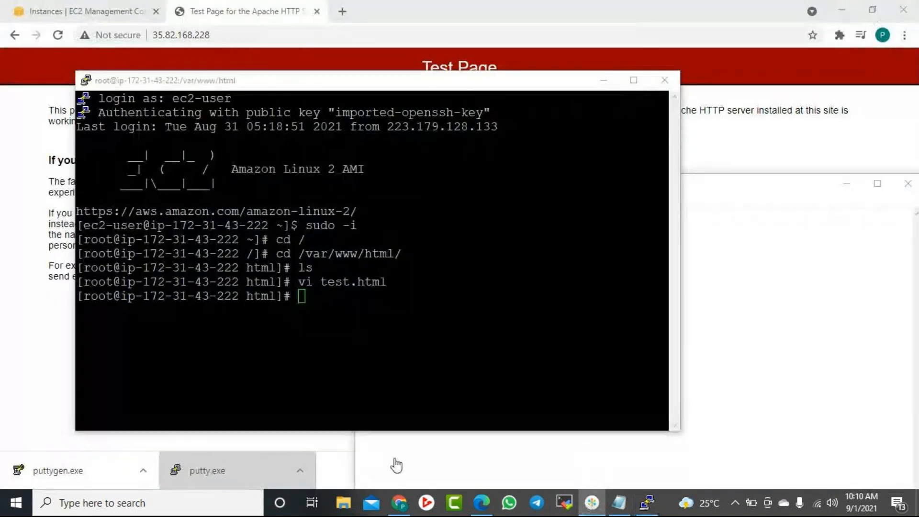
left_click(851, 13)
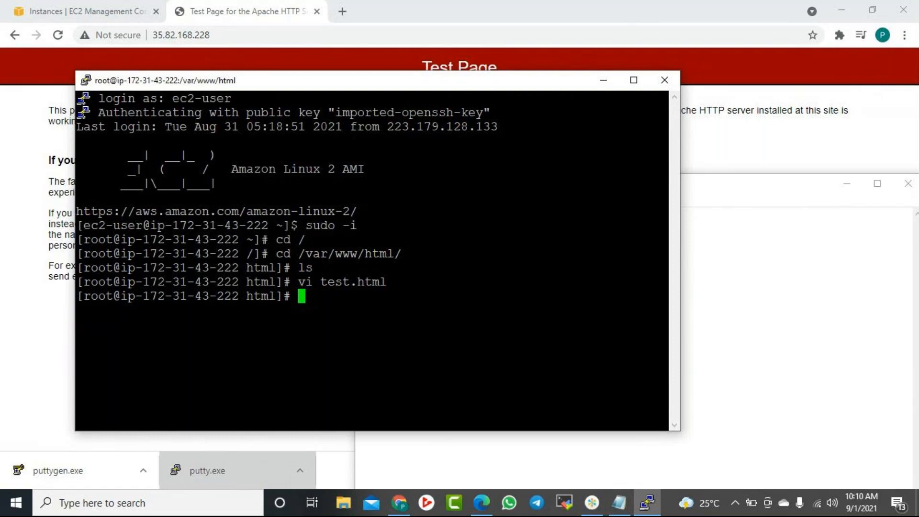
left_click(591, 508)
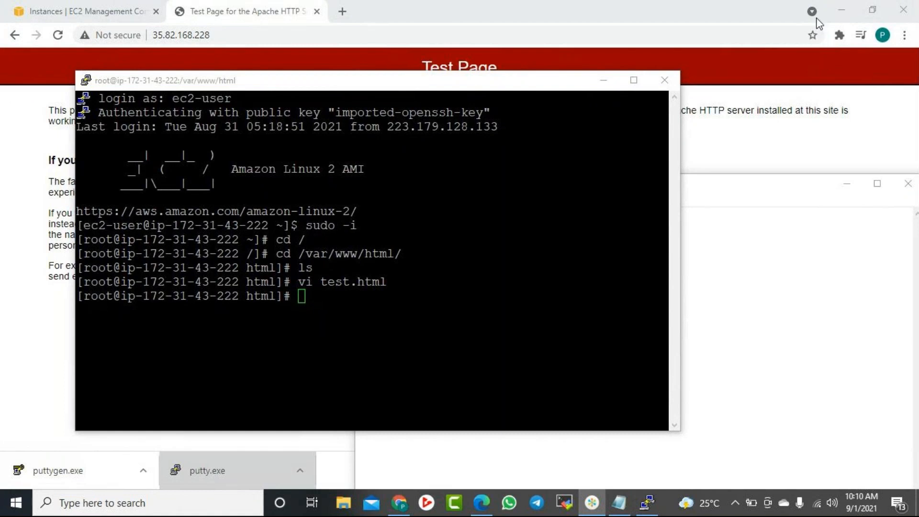
List the contents of /var/www/html and open a new file named index.html in vi.
left_click(845, 9)
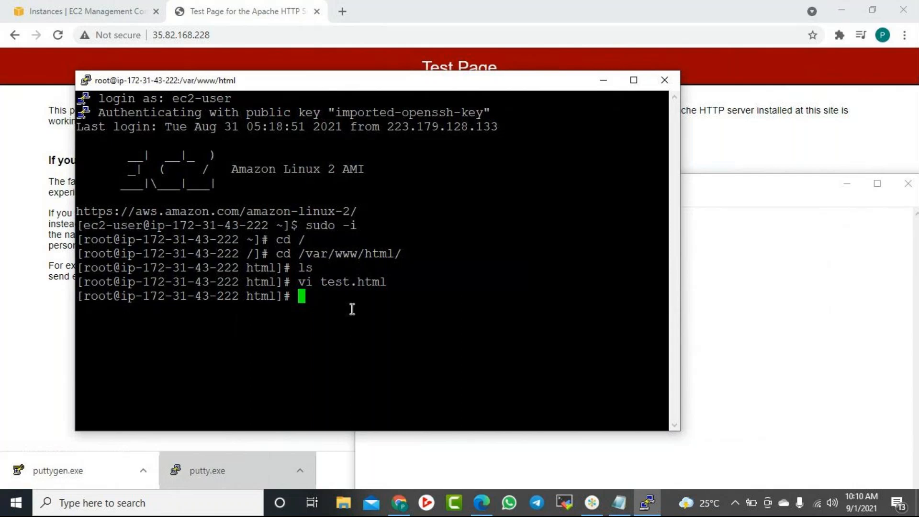
type("ls")
key("Return")
type("vi index.html")
key("Return")
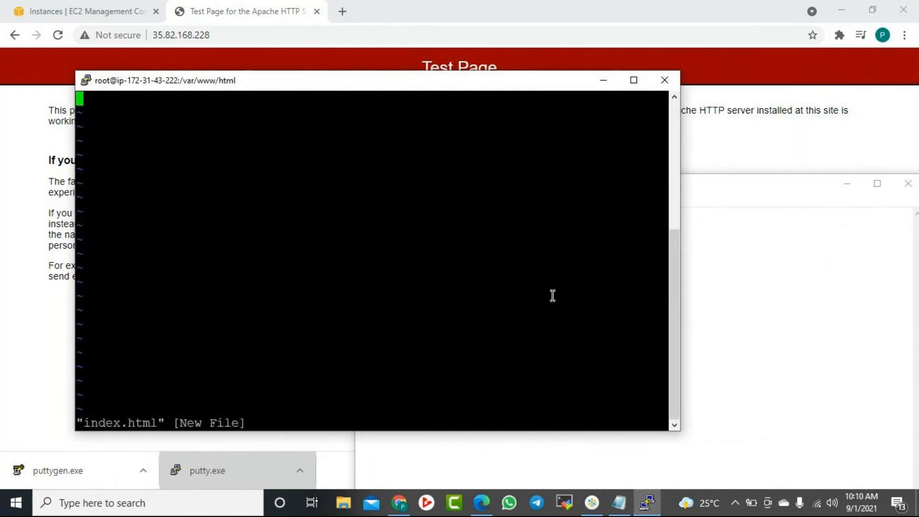
Switch to Notepad and note "vi index.html" and "i" on separate lines below the heading, after a blank line.
left_click(619, 503)
key("Return")
key("Return")
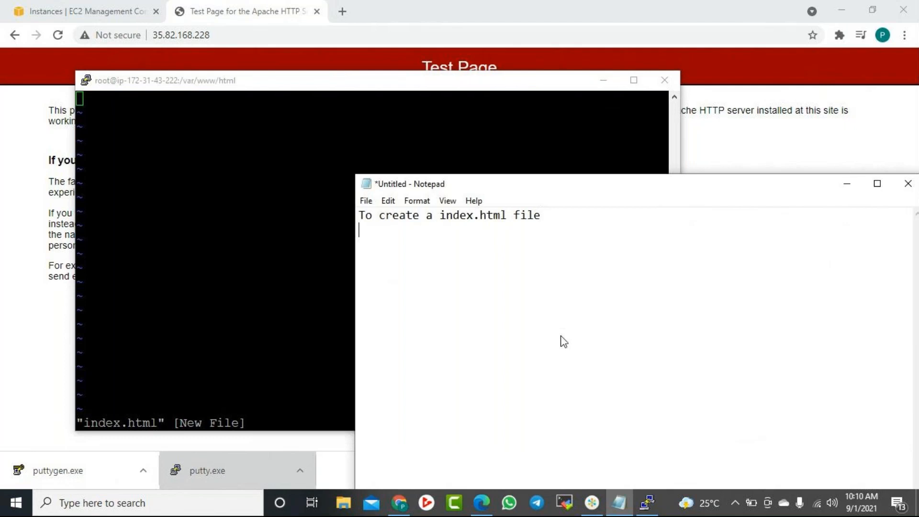
type("vi index.html")
key("Return")
type("i")
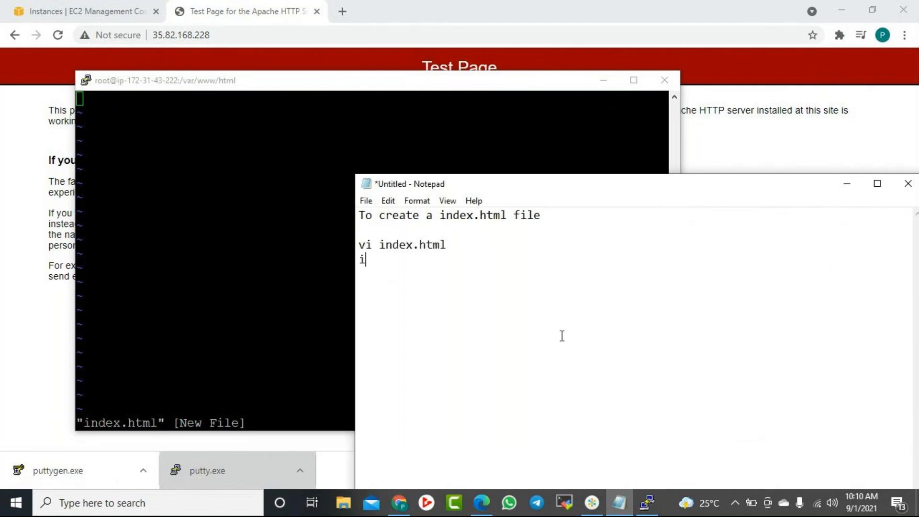
Return to the PuTTY terminal, enter insert mode in vi and write "Welcome to the first website.", moving the terminal window aside.
left_click(591, 502)
left_click(592, 503)
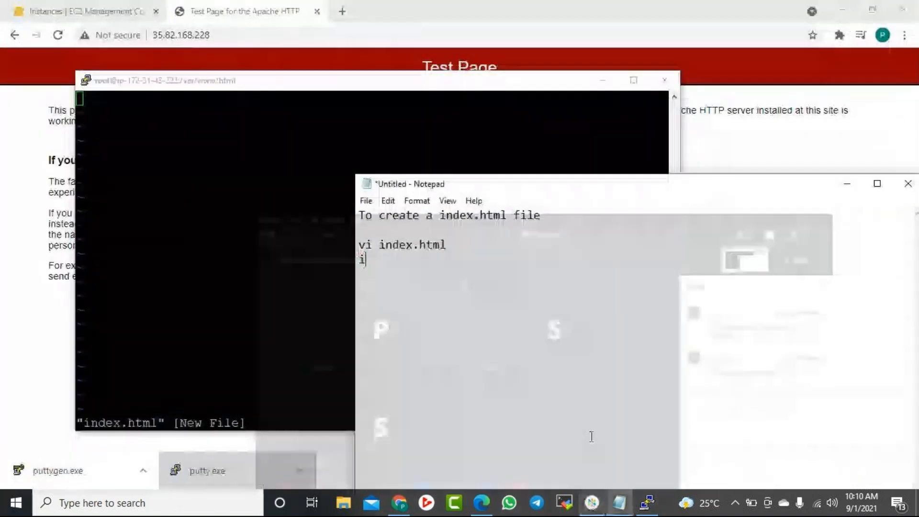
left_click(209, 142)
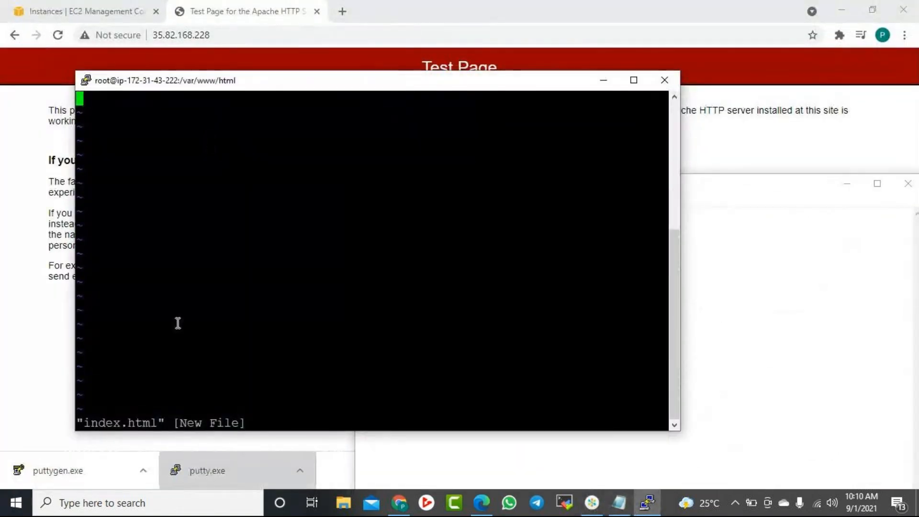
key("i")
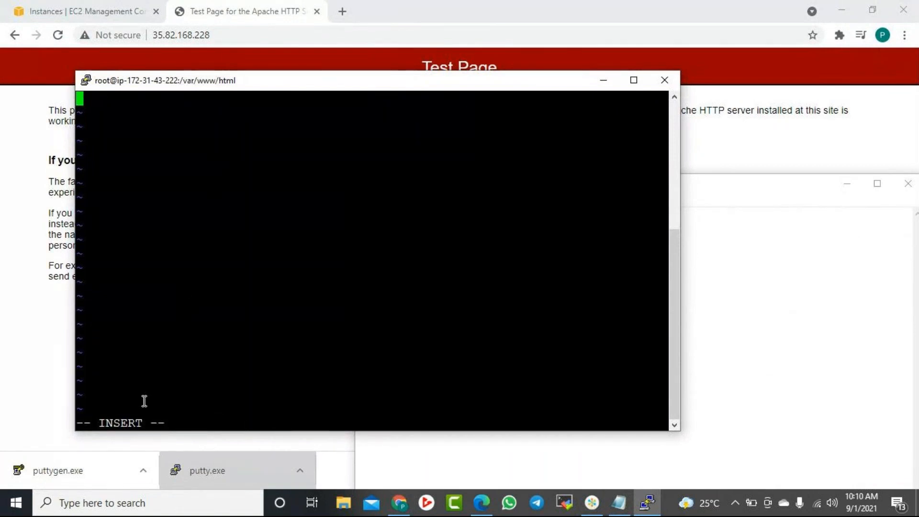
left_click_drag(187, 81, 397, 73)
type("Welocme to")
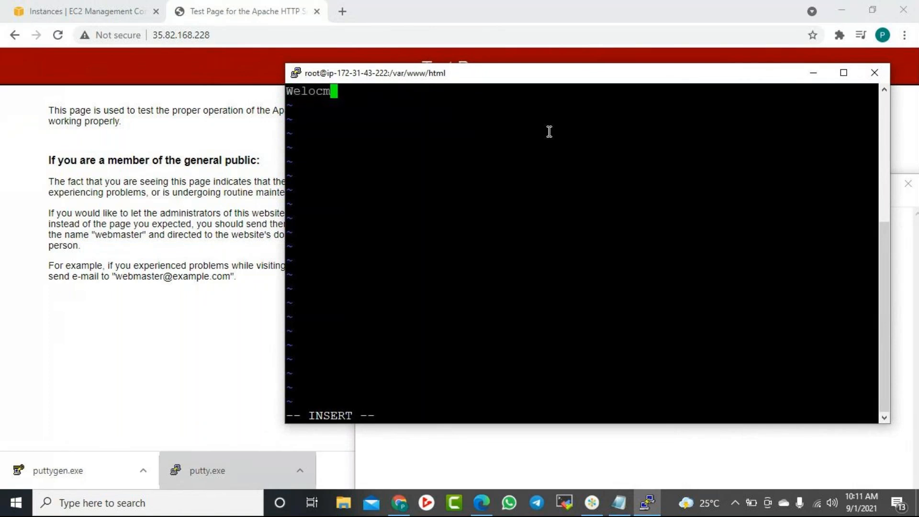
key("BackSpace")
key("BackSpace")
key("BackSpace")
key("BackSpace")
key("BackSpace")
key("BackSpace")
key("BackSpace")
key("BackSpace")
type("come to the first webs")
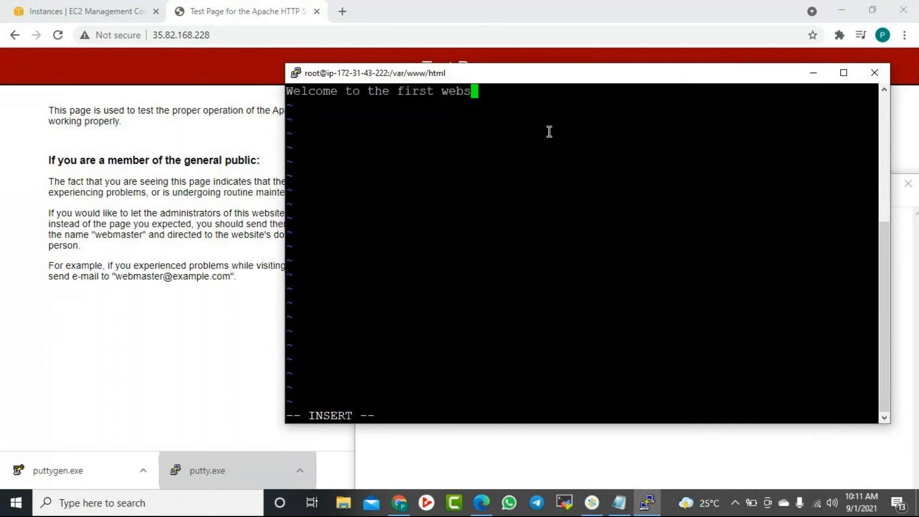
type("ite.")
left_click_drag(453, 74, 456, 54)
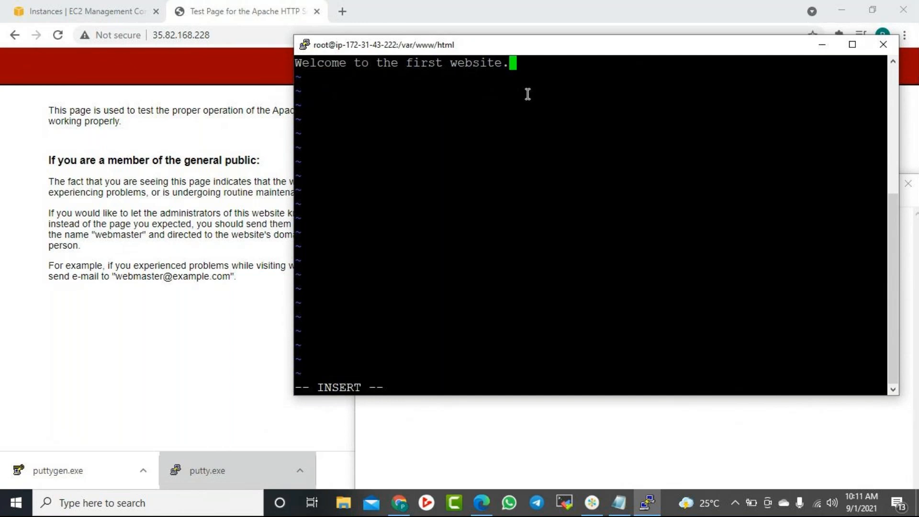
Save index.html and quit vi with :wq.
key("Escape")
type(":wq")
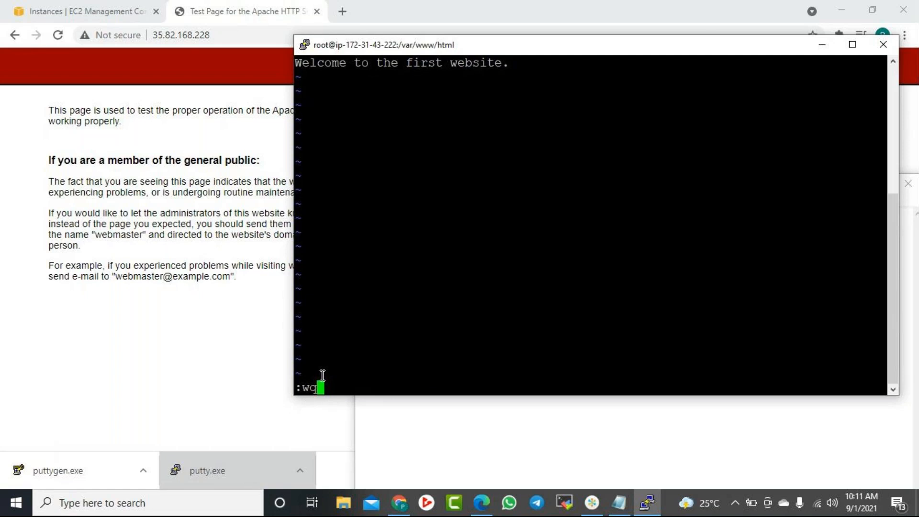
key("Return")
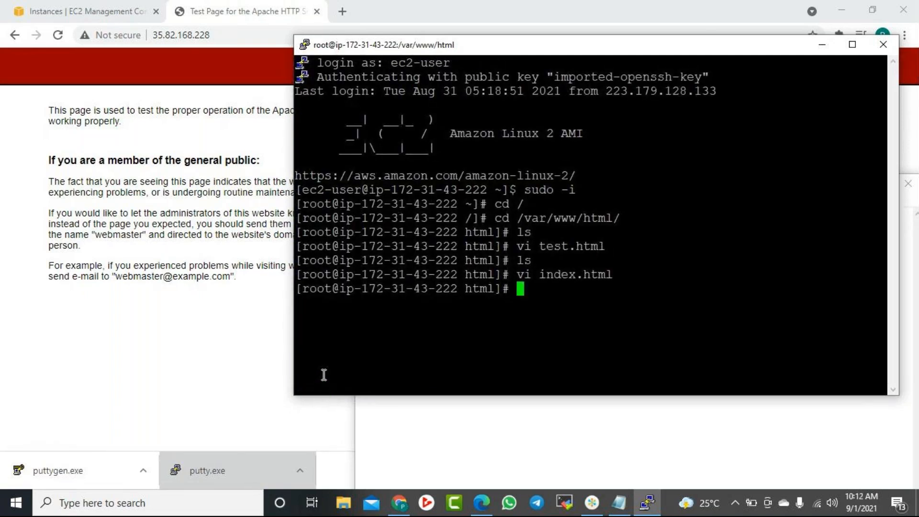
Switch to Notepad and add the line ":wq - save the file." below the insert-mode note.
left_click(618, 503)
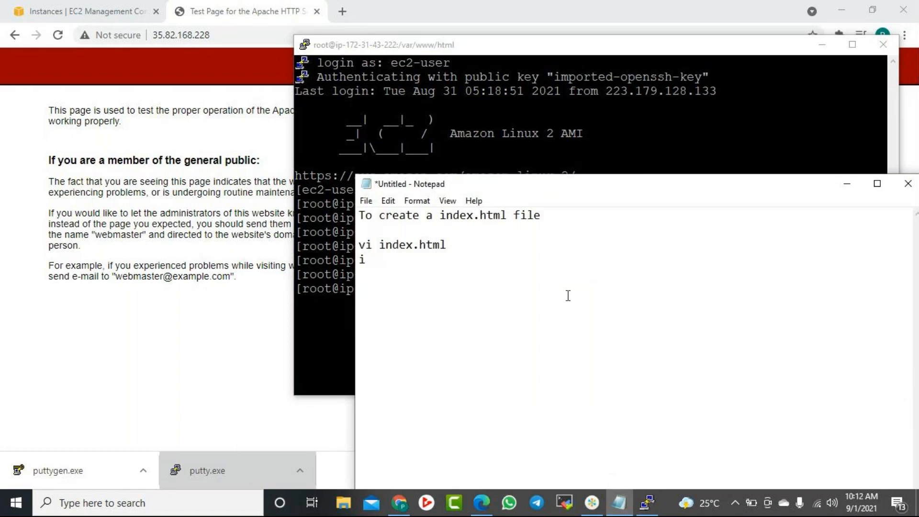
key("BackSpace")
type(":wq - sa")
key("BackSpace")
type("ave one")
key("BackSpace")
key("BackSpace")
key("BackSpace")
type("the file.")
key("Return")
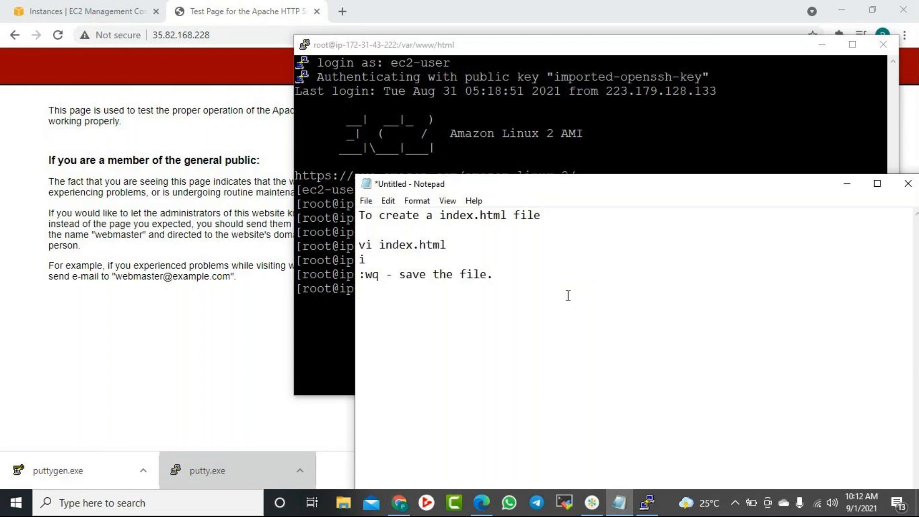
Add a "cat" line to the Notepad notes with the heading "To see the content of file." above it.
type("cat")
key("Home")
key("Return")
key("Up")
key("Down")
type("To see bas")
key("BackSpace")
key("BackSpace")
key("BackSpace")
type("the connt")
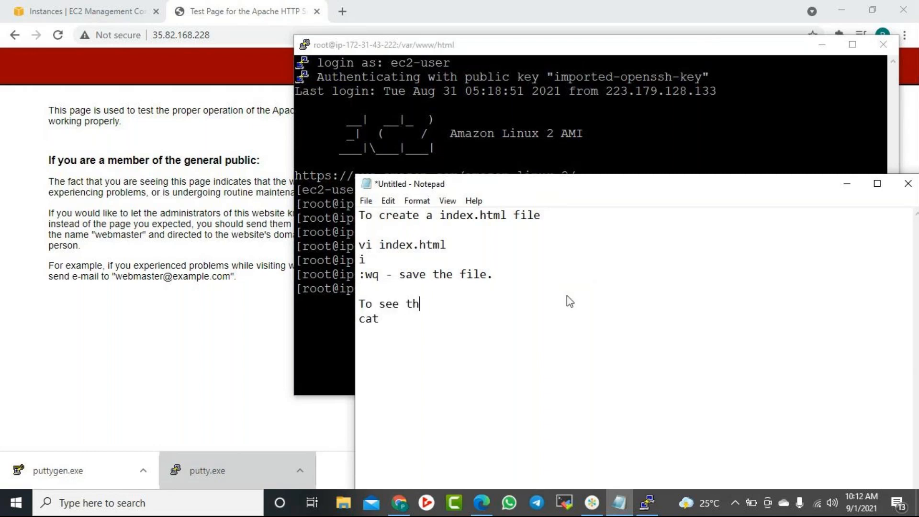
key("BackSpace")
key("BackSpace")
type("tent of ")
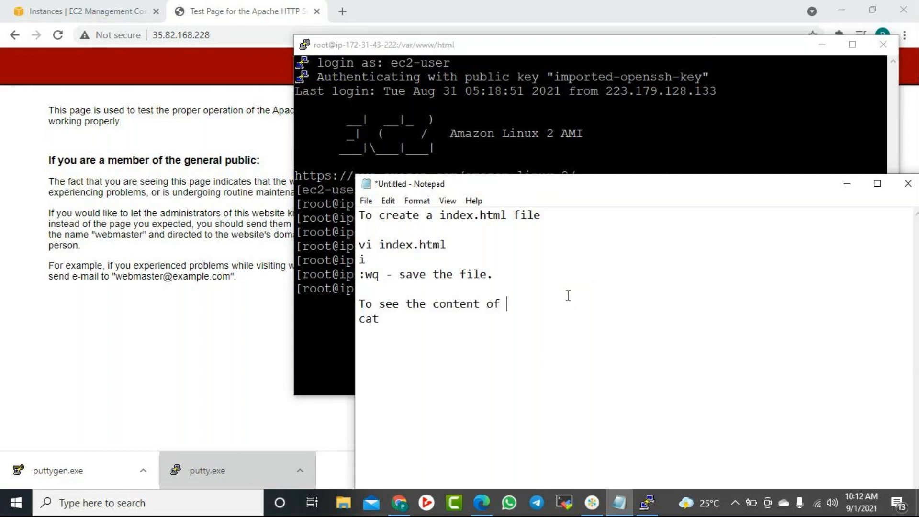
type("file.")
Leave a blank line under the new heading and complete the command below it as "cat index.html".
key("Return")
key("Down")
key("XF86MonBrightnessUp")
key("Tab")
key("BackSpace")
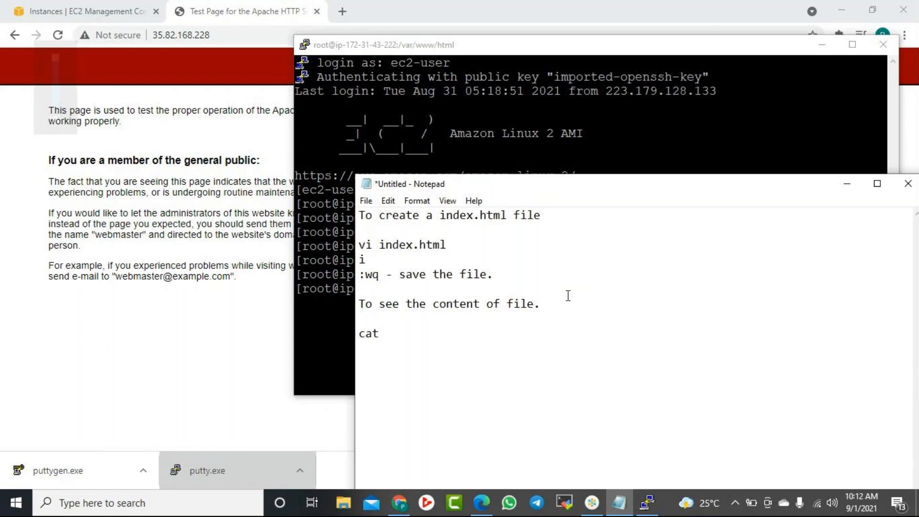
type("index.html")
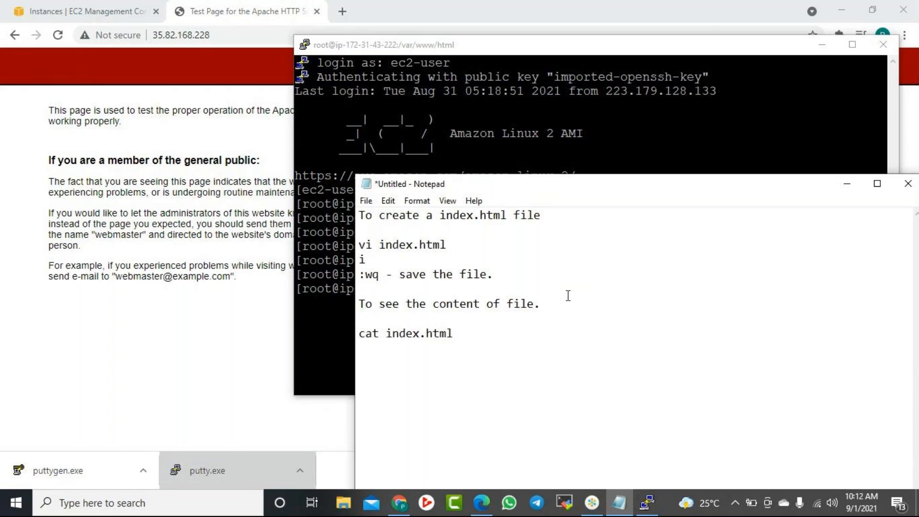
Copy "cat index.html" from Notepad into the PuTTY terminal and run it to view the file's content.
left_click_drag(452, 334, 301, 338)
key("ctrl+c")
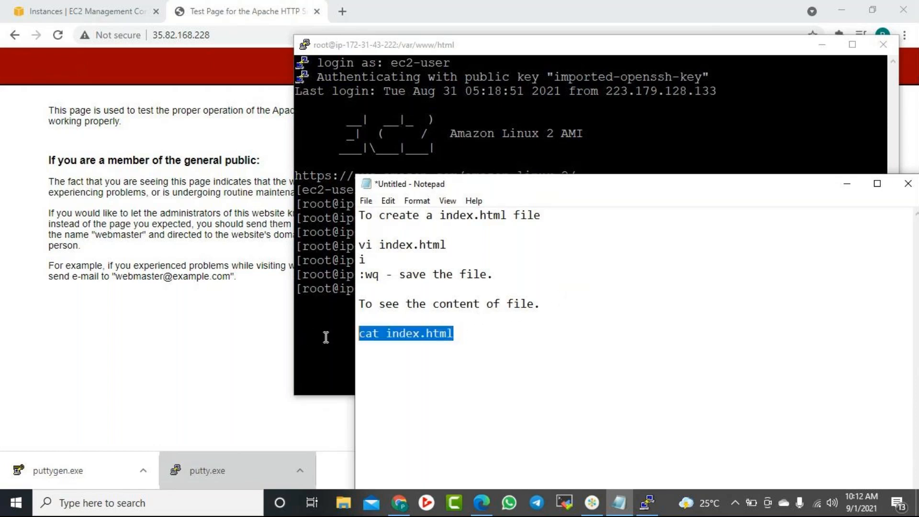
left_click(327, 297)
right_click(551, 289)
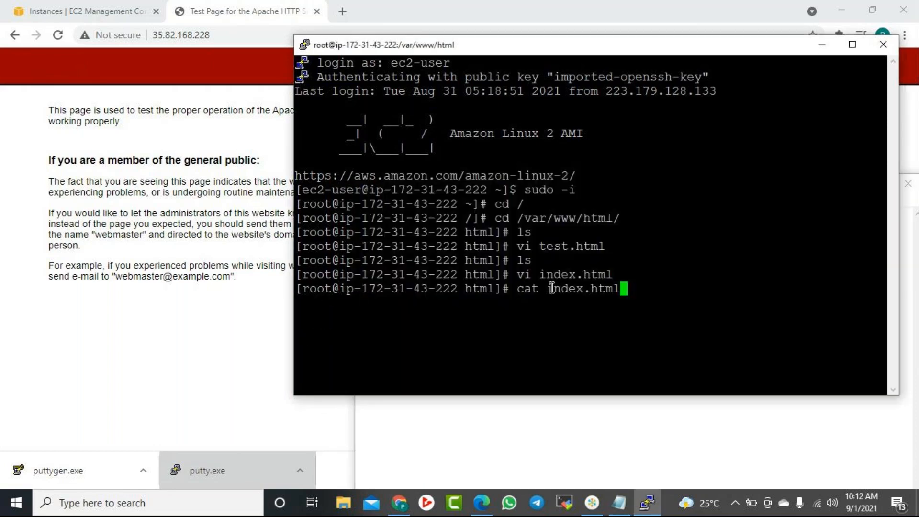
key("Return")
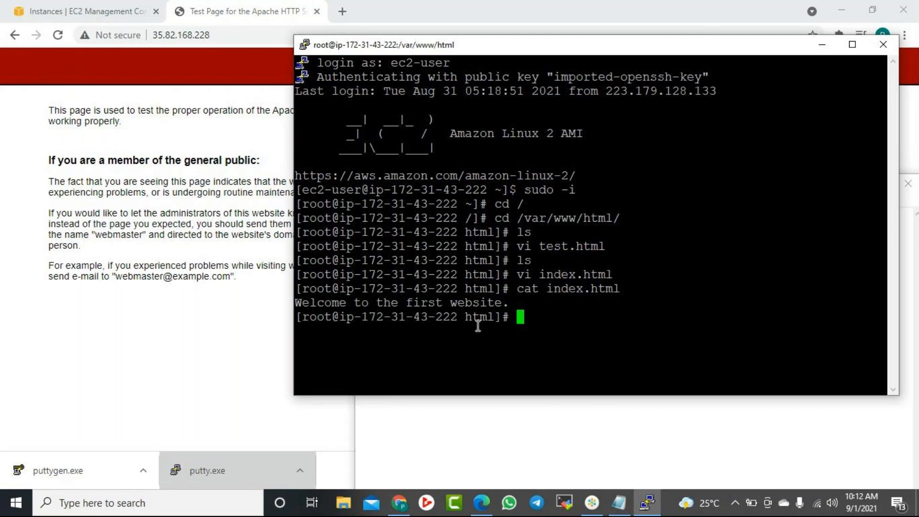
Switch to Chrome and reload the web server's page to check the published content.
left_click(562, 430)
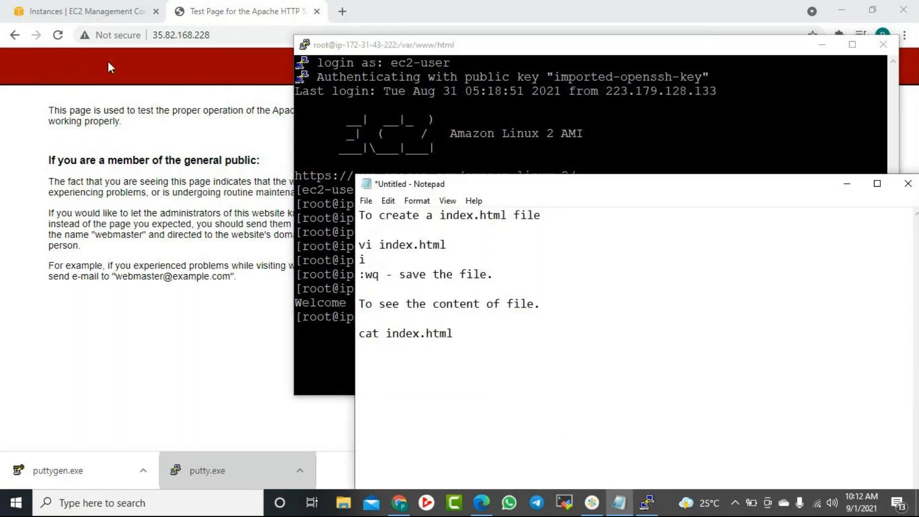
left_click(57, 35)
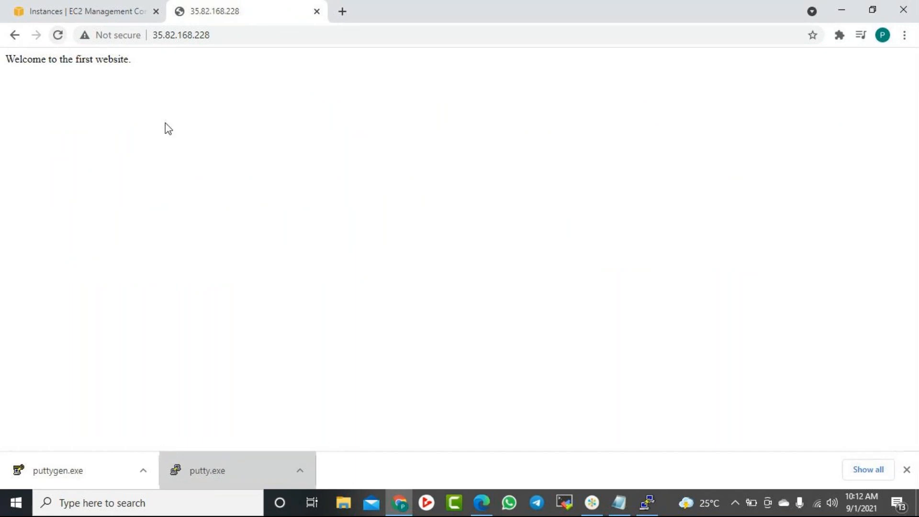
Return to the PuTTY terminal, reopen index.html in vi and insert <html><h1> before the welcome text.
left_click(651, 504)
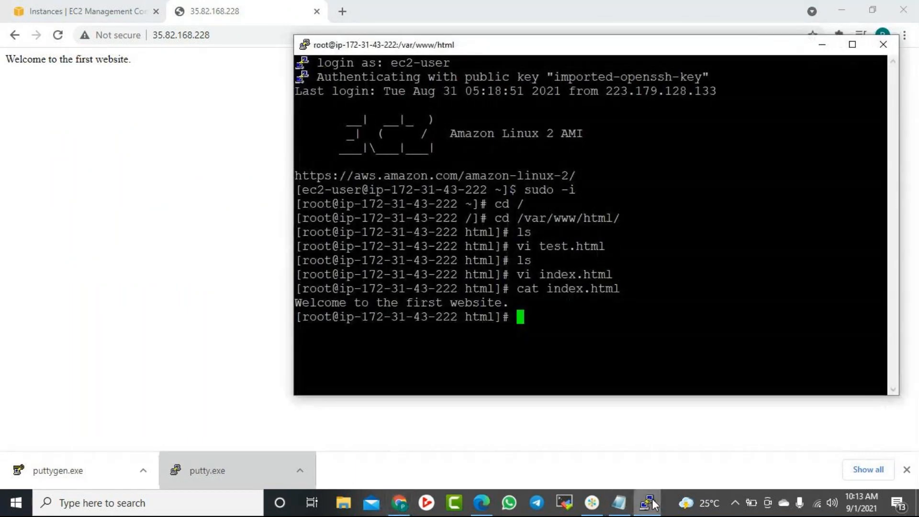
type("vi index.html")
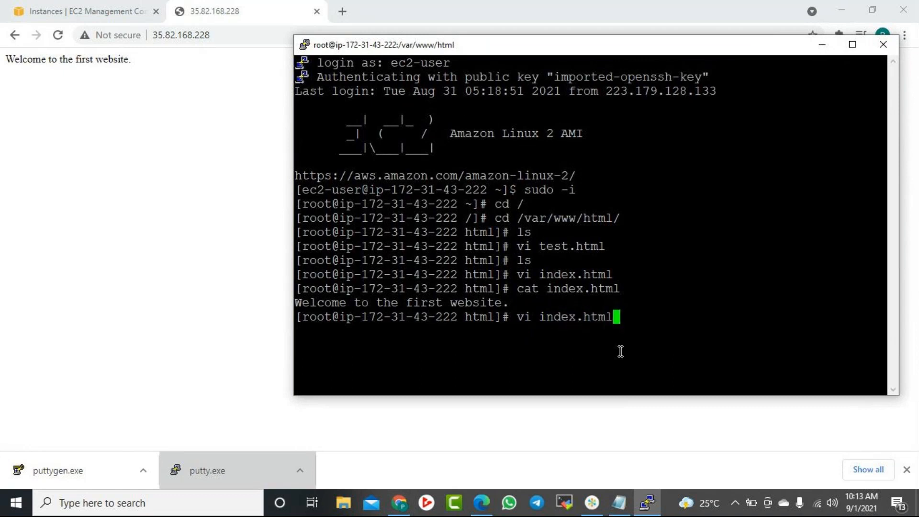
key("Return")
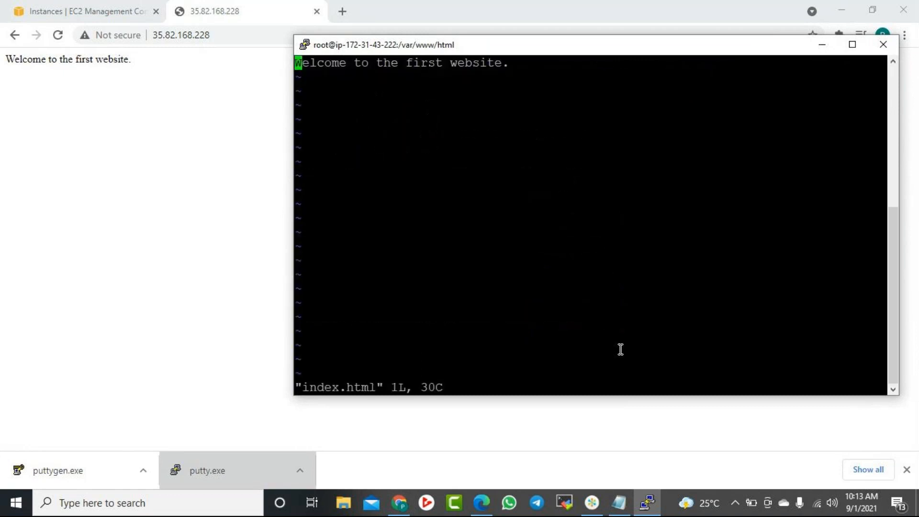
type("i")
type("<html>")
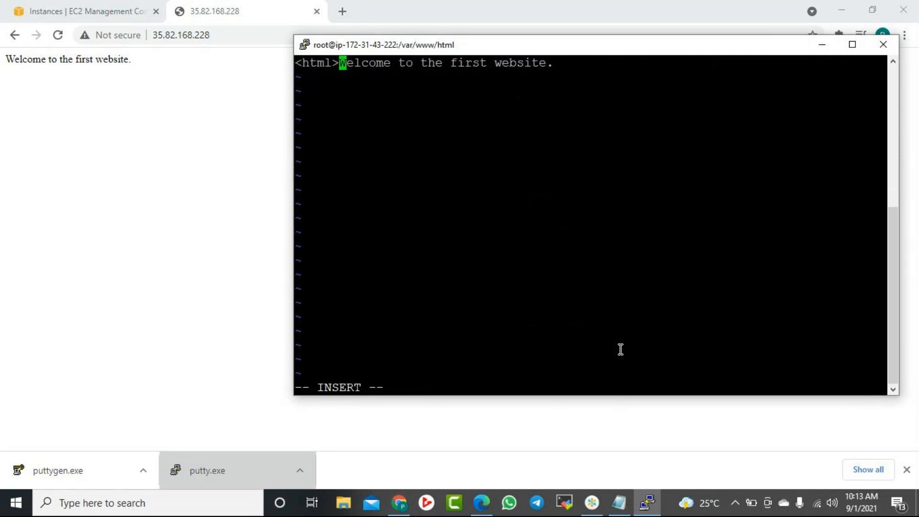
type("<h1>")
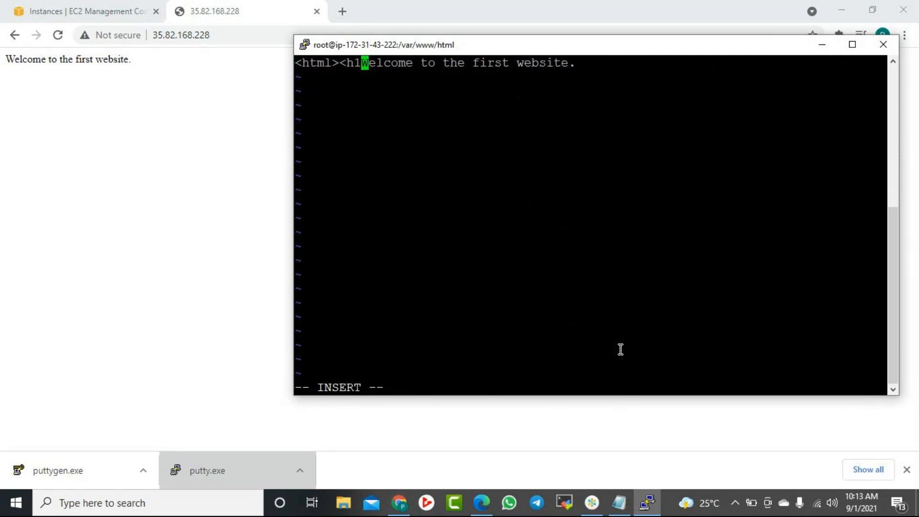
Add the closing tags </h1></html> at the end of the welcome line.
key("Right")
key("Right")
key("Right")
key("Right")
key("Right")
key("Right")
key("Right")
key("Right")
key("Right")
key("Right")
key("Right")
key("Right")
key("Right")
key("Right")
key("Right")
key("Right")
key("Right")
key("Right")
key("Right")
key("Right")
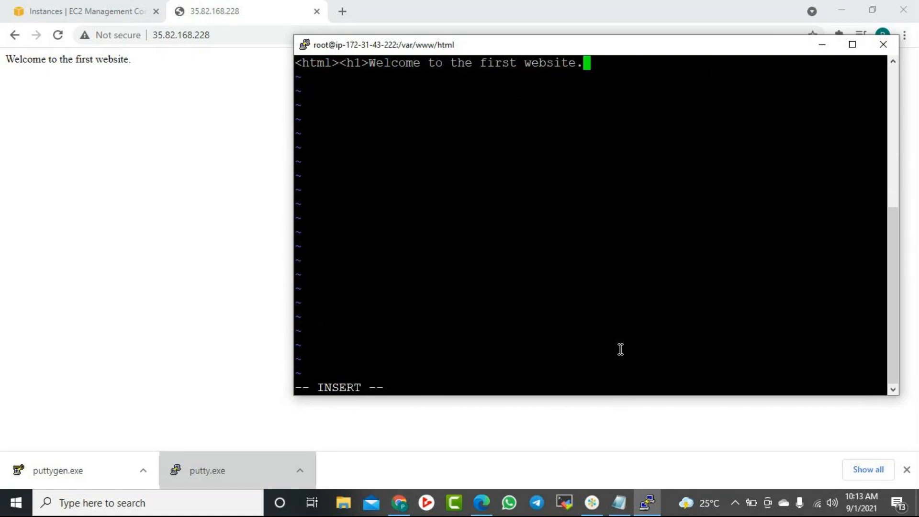
type("</html>")
key("BackSpace")
key("BackSpace")
key("BackSpace")
key("BackSpace")
type("1></html>")
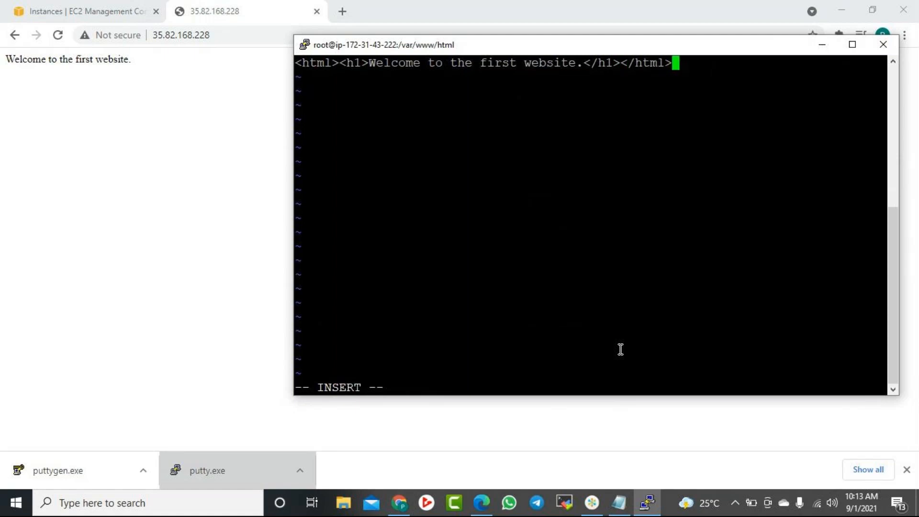
Put the closing </html> tag on its own line, leaving empty lines between it and the h1 heading.
key("Left")
key("Left")
key("Left")
key("Left")
key("Left")
key("Left")
key("Left")
key("Return")
key("Return")
key("Return")
key("Up")
key("Up")
key("Return")
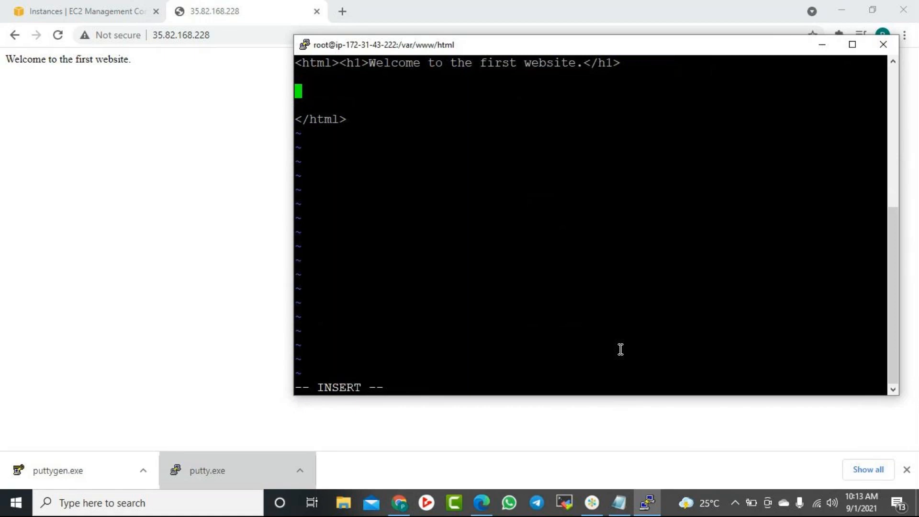
type("This i")
key("BackSpace")
key("BackSpace")
key("BackSpace")
key("BackSpace")
key("BackSpace")
key("BackSpace")
key("BackSpace")
key("Return")
Write an h2 line between the h1 heading and </html> reading "This is ... First Website", with the two owners' names in the gap.
type("<h1>")
key("BackSpace")
key("BackSpace")
type("2> Ths is")
key("BackSpace")
key("BackSpace")
key("BackSpace")
key("BackSpace")
key("BackSpace")
type("is is Srinue")
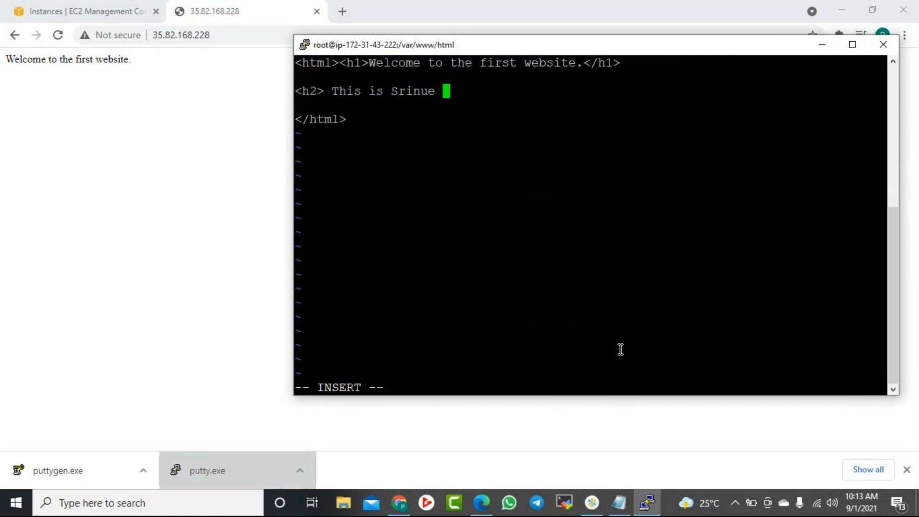
key("BackSpace")
key("BackSpace")
type("and Sonu Fi")
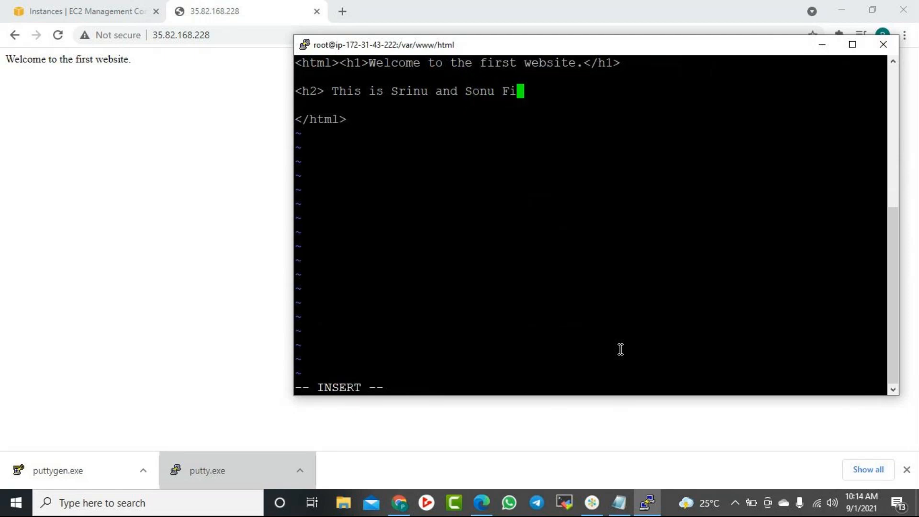
type("rst")
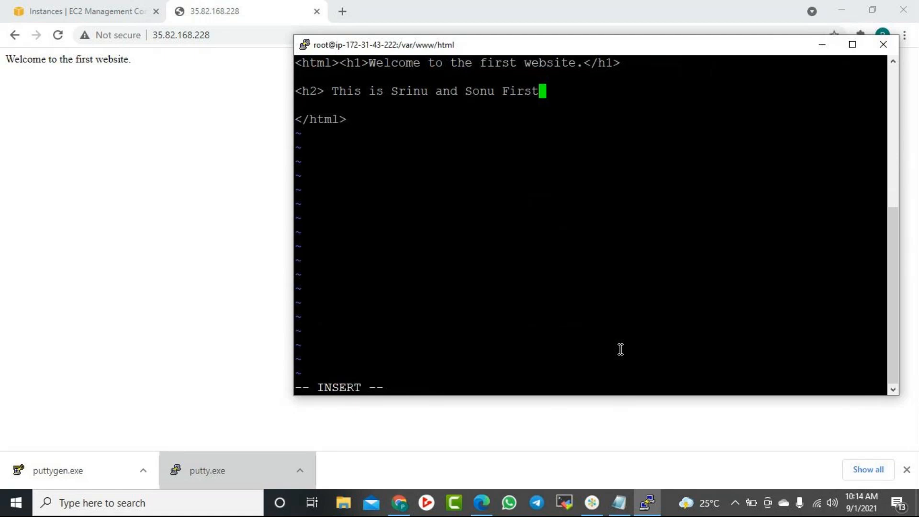
type("Websit")
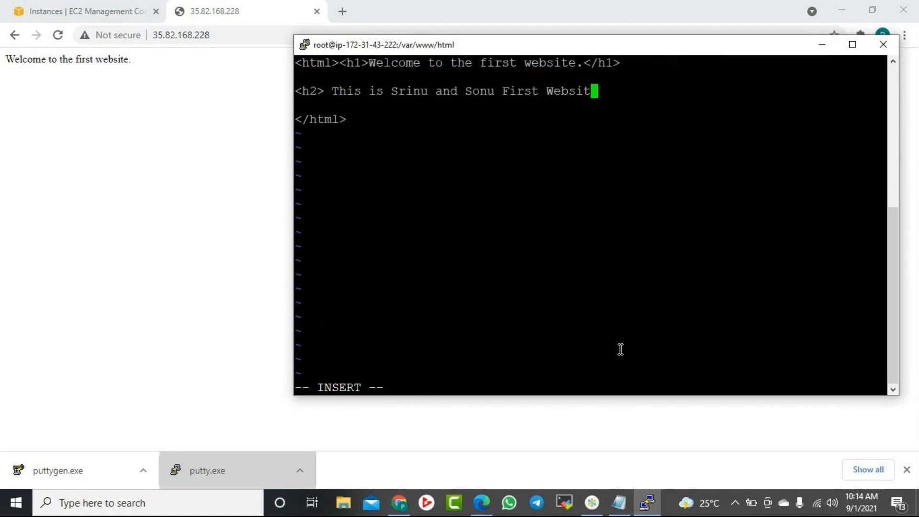
type("e </hw>")
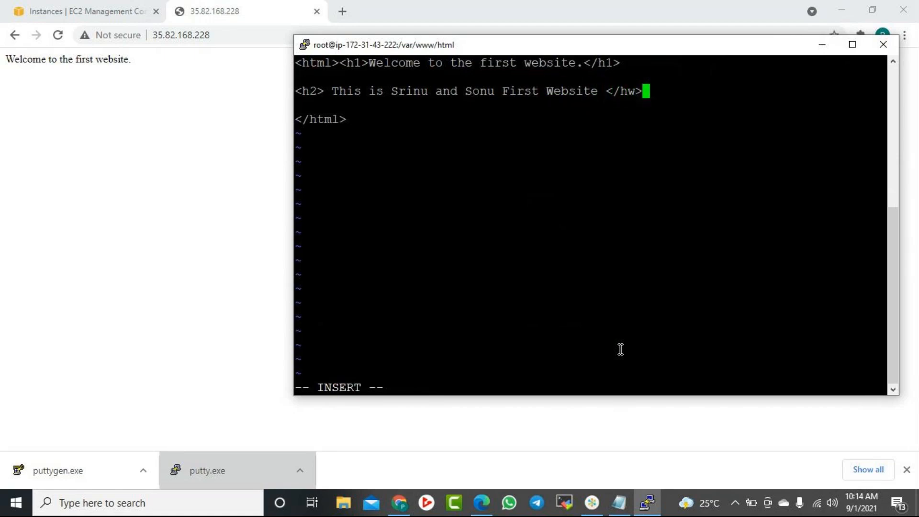
Correct the closing tag of the second heading to </h2>, then save index.html and quit vi.
key("BackSpace")
key("BackSpace")
type("2>")
key("Escape")
type(":wq")
key("Return")
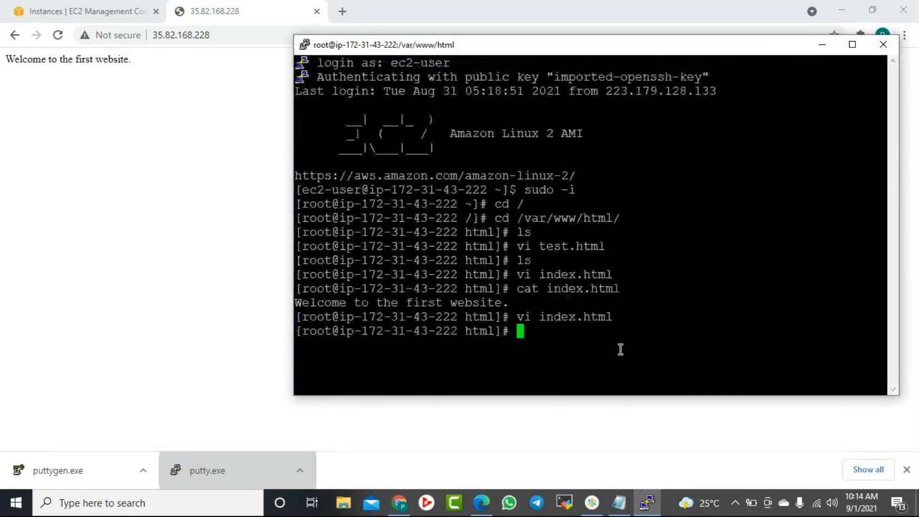
Search the web for "vi editor commands" in a new Chrome tab.
left_click(342, 11)
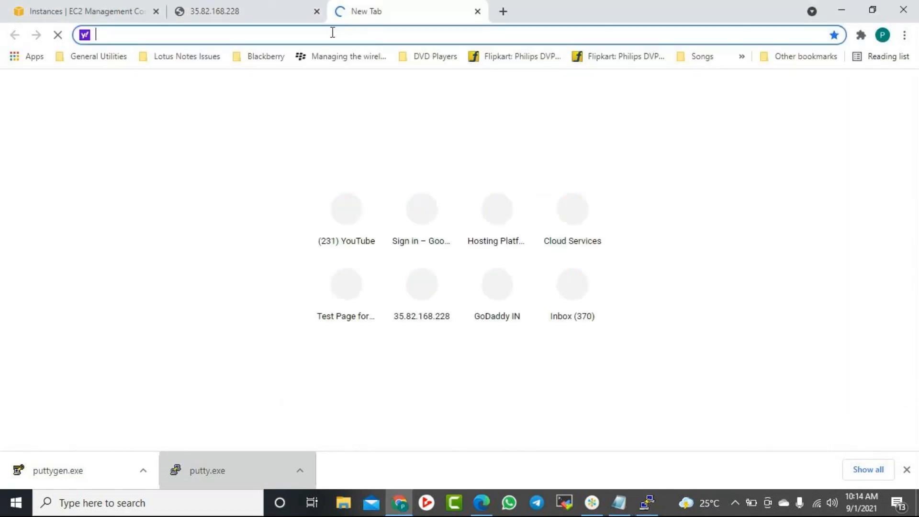
type("vi e")
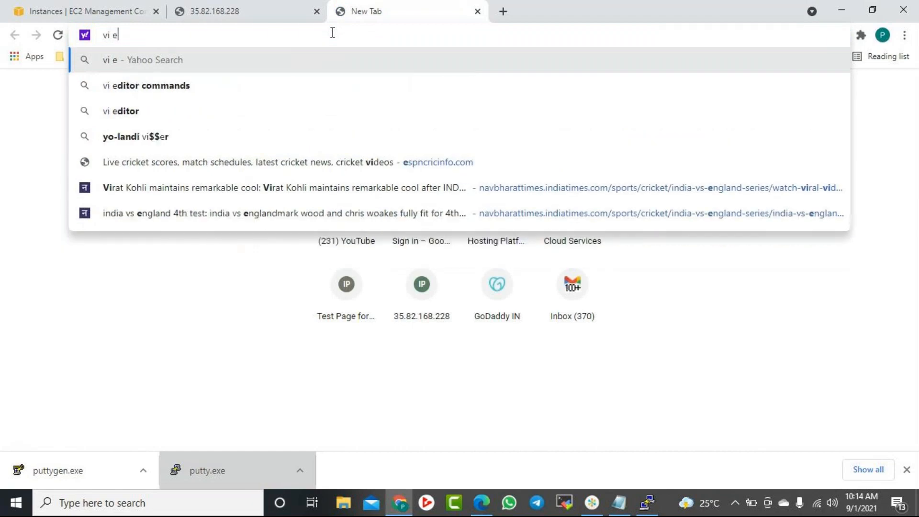
type("ditor commn")
key("BackSpace")
type("ands")
key("Return")
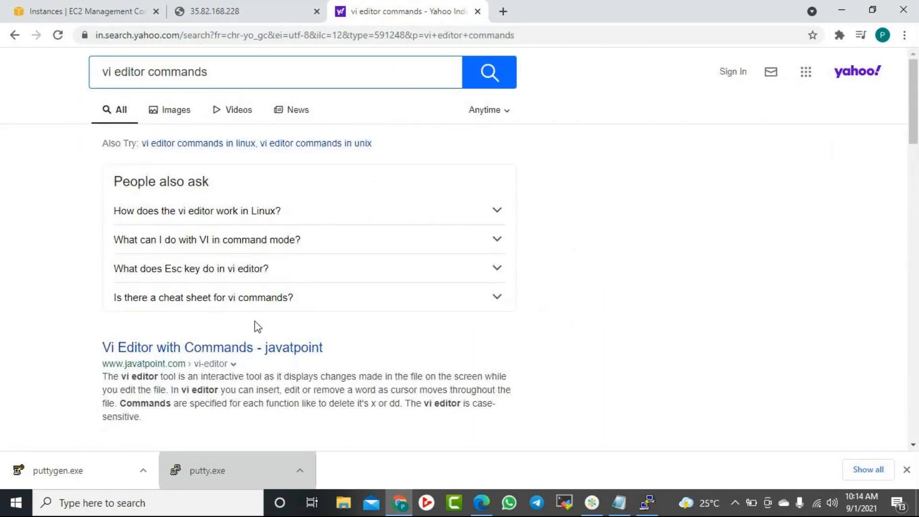
Expand the question on how the vi editor works in Linux and open its Guru99 VI Editor tutorial in a new tab.
left_click(305, 215)
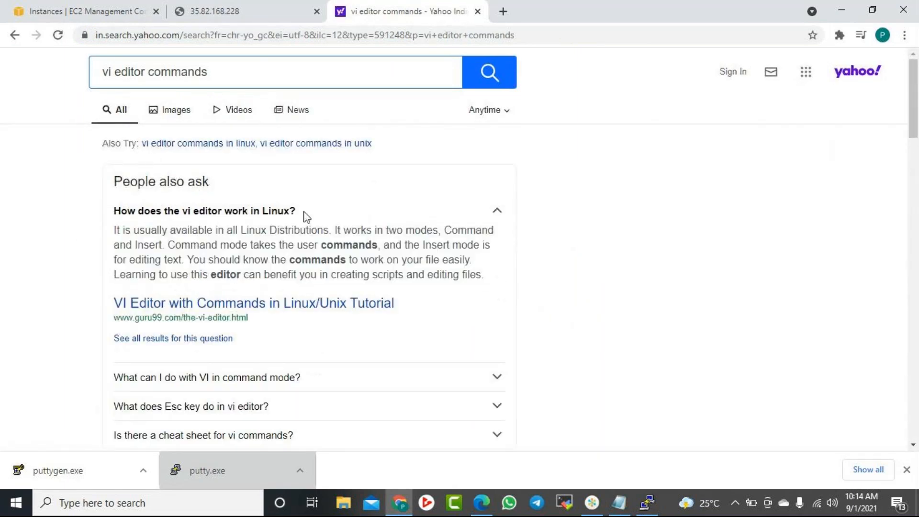
scroll(318, 295, "down", 2)
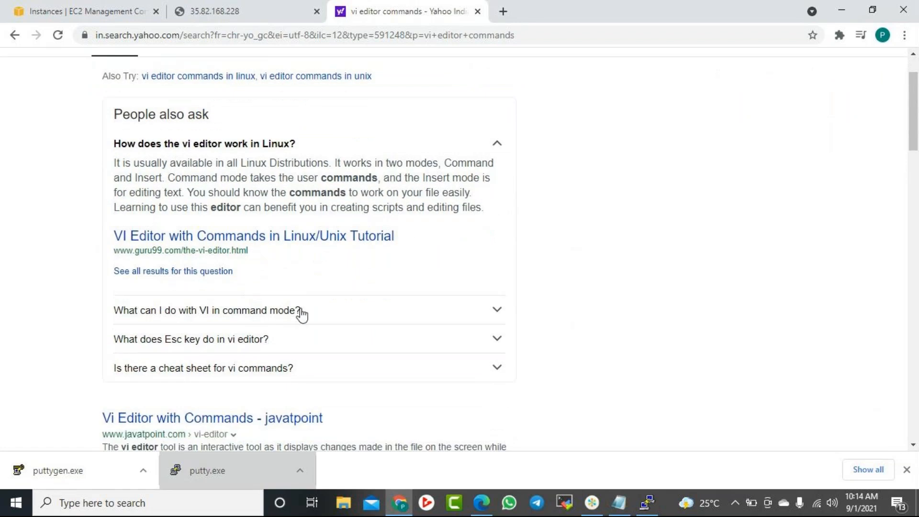
left_click(301, 314)
right_click(252, 238)
left_click(285, 247)
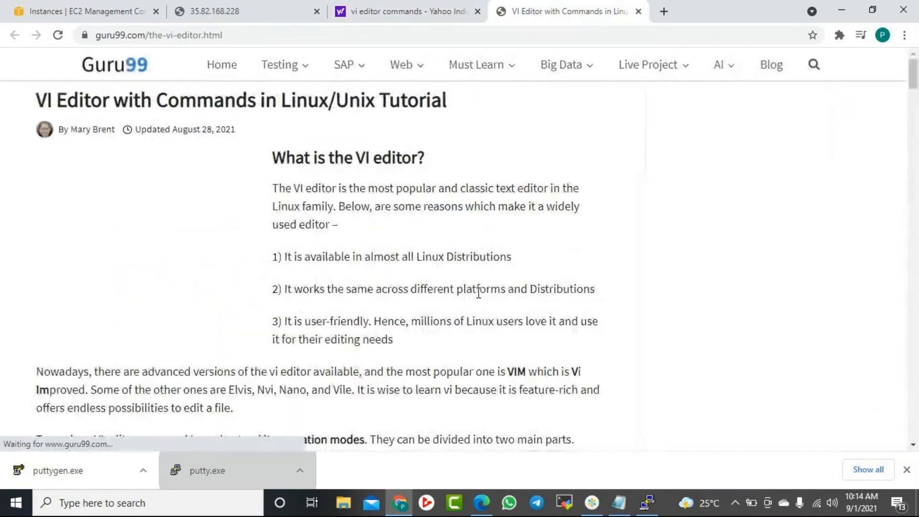
Skim the Guru99 tutorial's sections on vi modes and usage down to the VI Editing commands list.
scroll(497, 242, "down", 5)
scroll(497, 242, "up", 5)
scroll(497, 246, "down", 8)
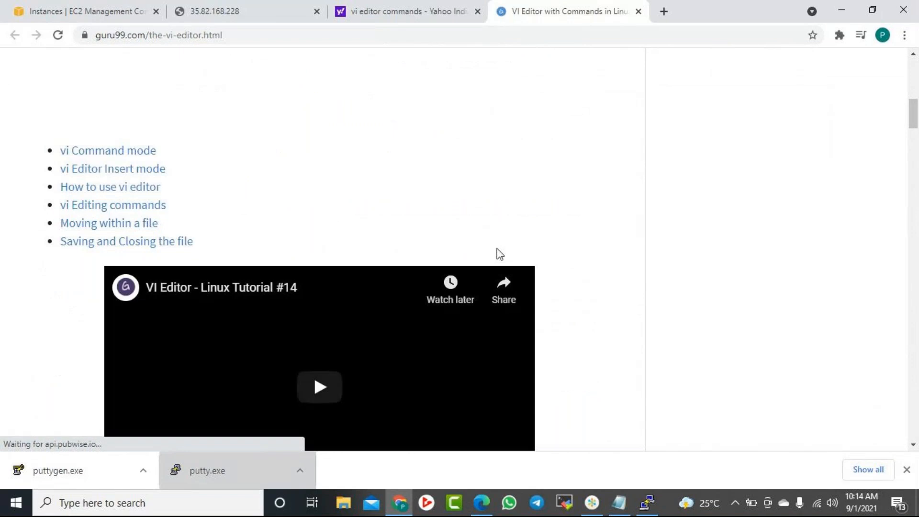
scroll(497, 249, "down", 10)
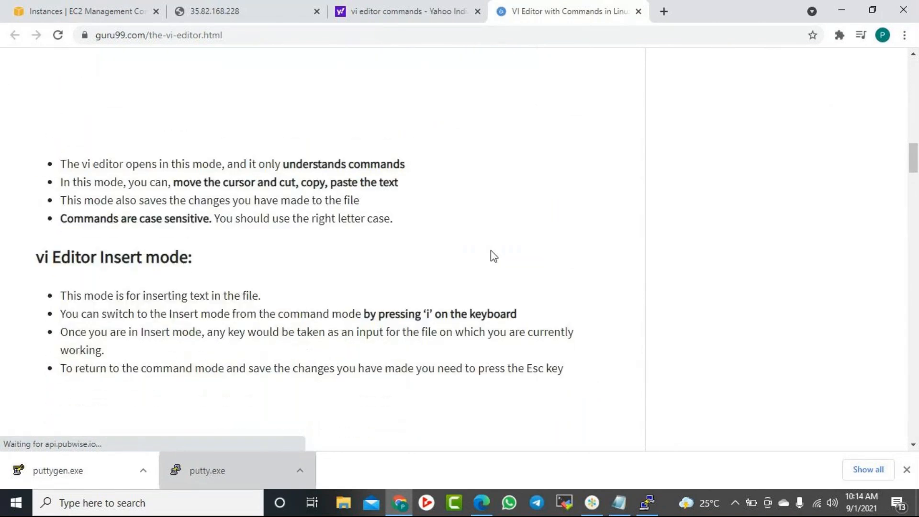
scroll(489, 252, "down", 9)
scroll(484, 259, "up", 4)
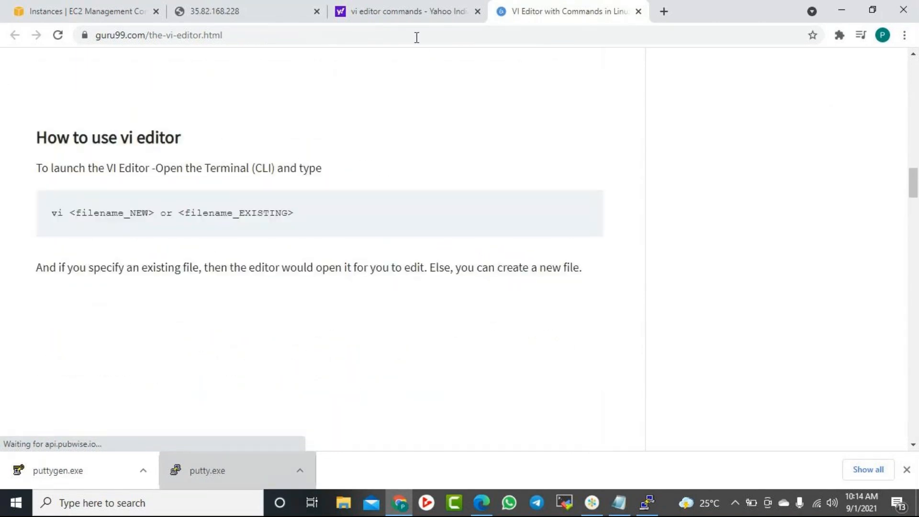
scroll(378, 178, "up", 5)
scroll(386, 199, "down", 7)
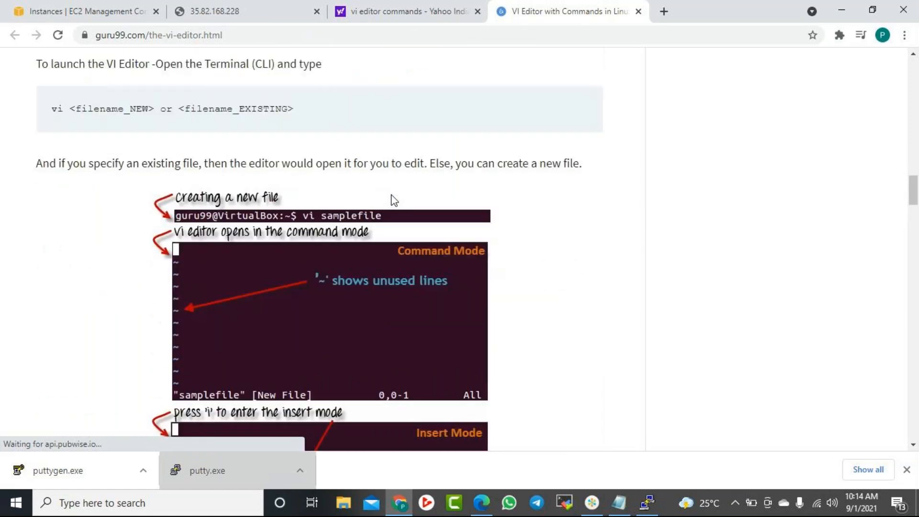
scroll(396, 202, "down", 15)
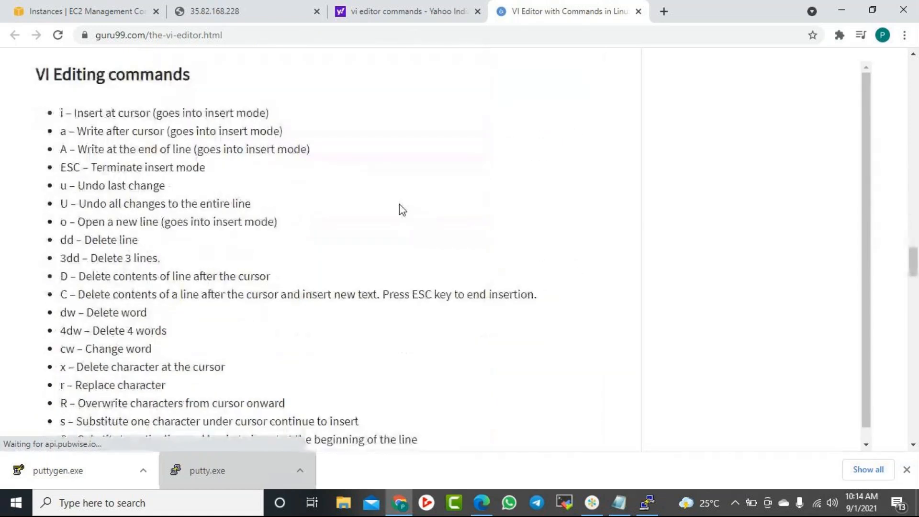
Review the VI Editing commands list, covering the insert, undo, delete and replace commands.
scroll(399, 209, "down", 6)
scroll(304, 200, "up", 6)
left_click_drag(72, 116, 236, 221)
left_click(226, 237)
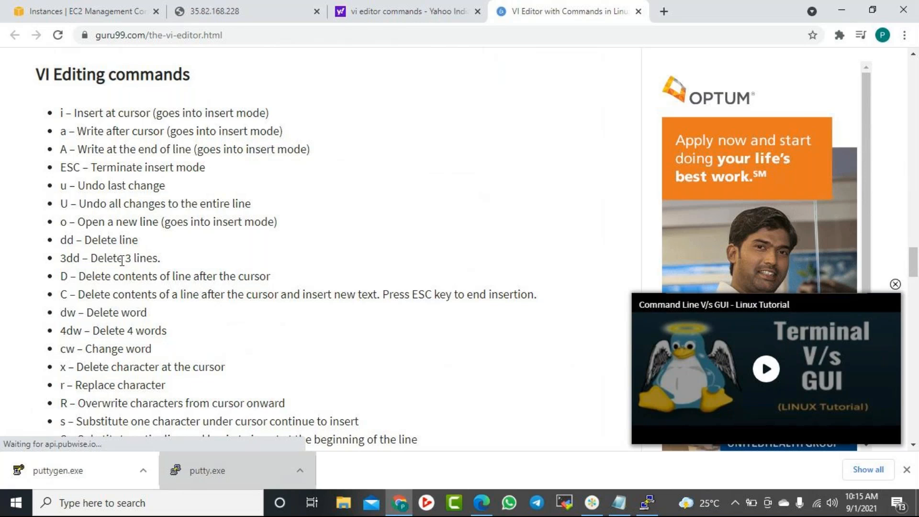
scroll(170, 231, "down", 2)
scroll(169, 232, "down", 1)
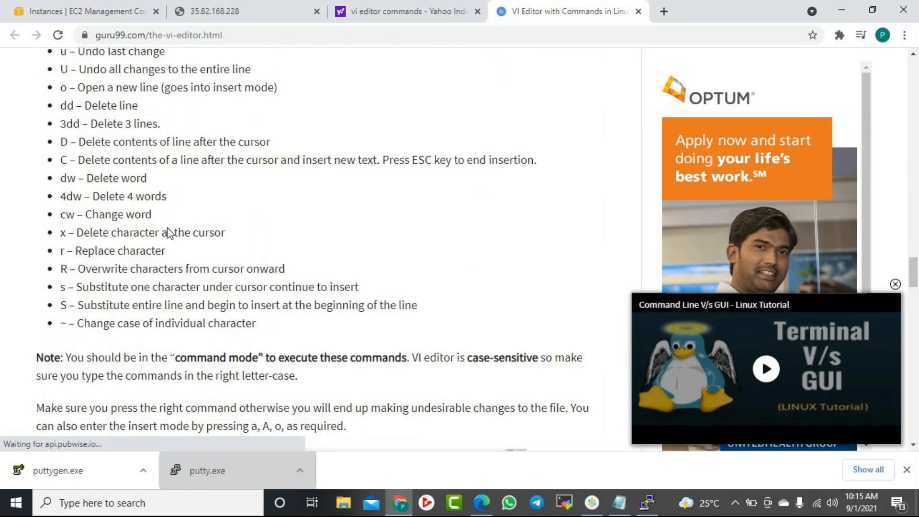
scroll(169, 203, "up", 3)
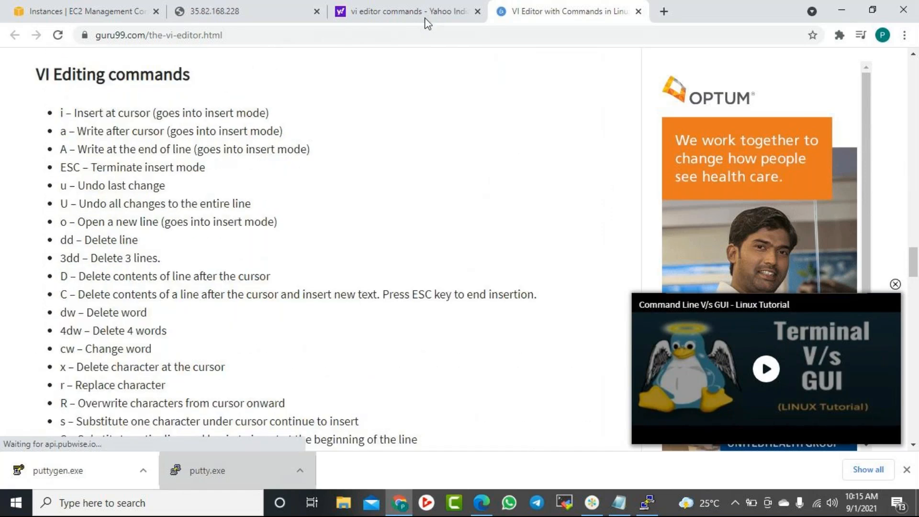
Return to the 35.82.168.228 website page and reload it to check how the two headings are displayed.
left_click(296, 11)
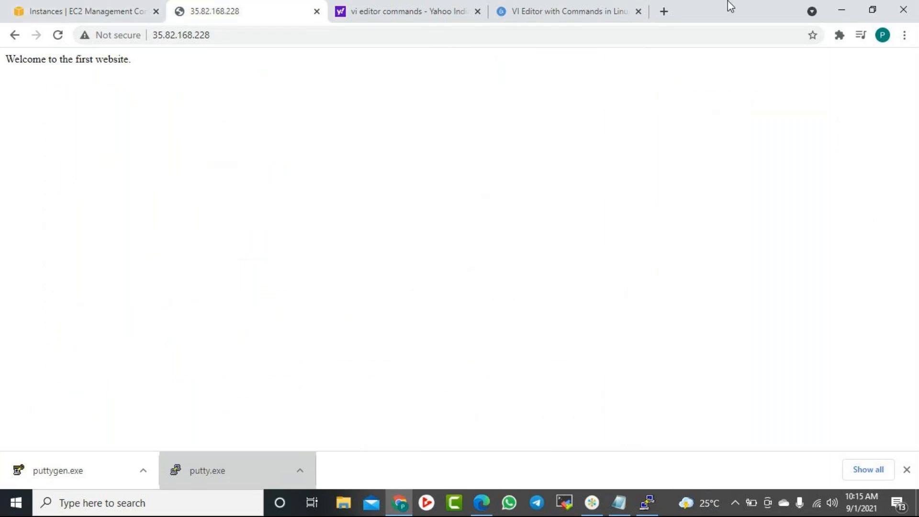
left_click(835, 10)
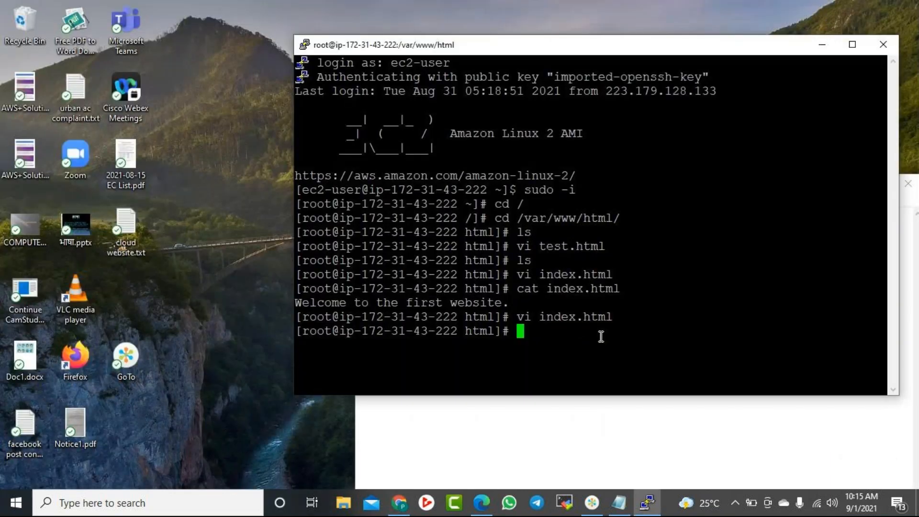
left_click(492, 423)
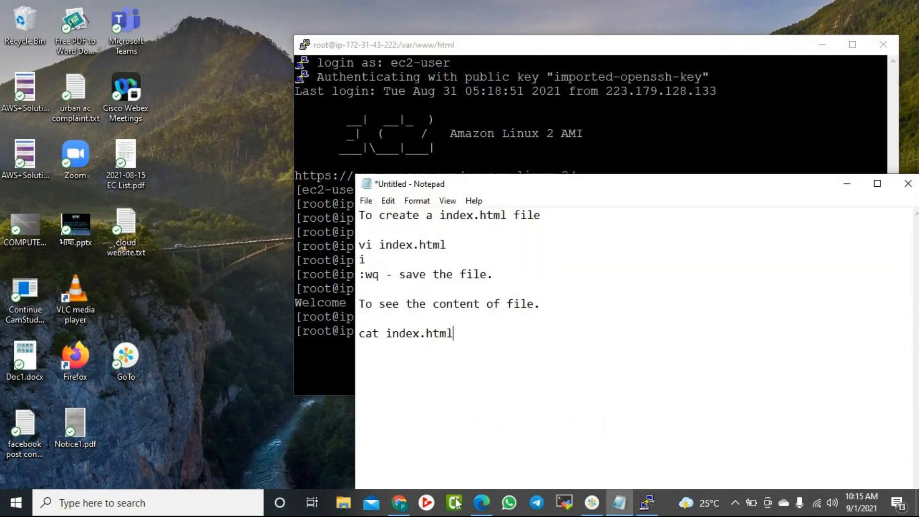
left_click(400, 503)
left_click(56, 35)
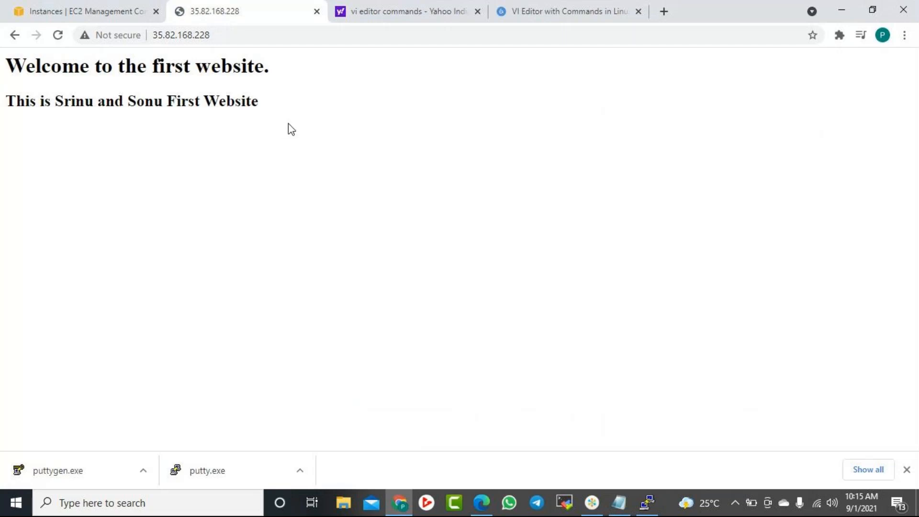
left_click_drag(53, 72, 199, 71)
left_click_drag(85, 101, 127, 101)
left_click_drag(185, 106, 189, 106)
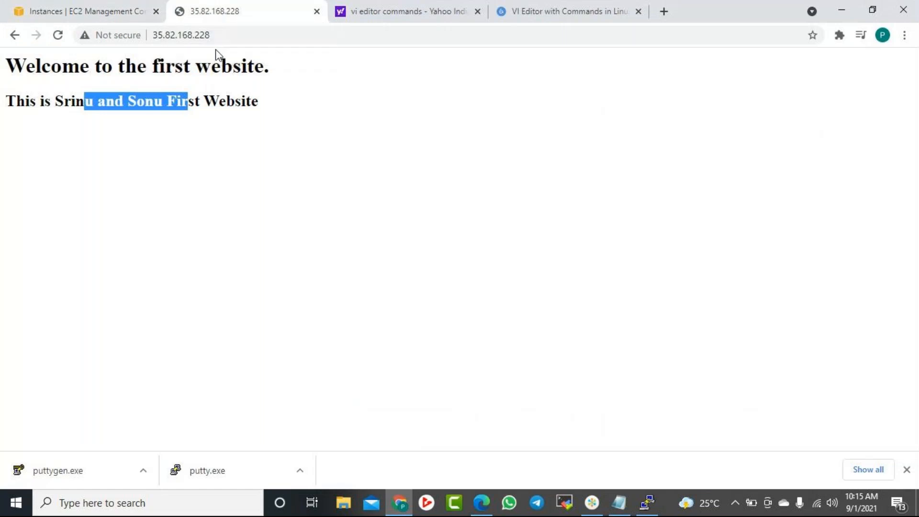
Switch to the EC2 Instances page and look over the Linux Server instance.
left_click(118, 15)
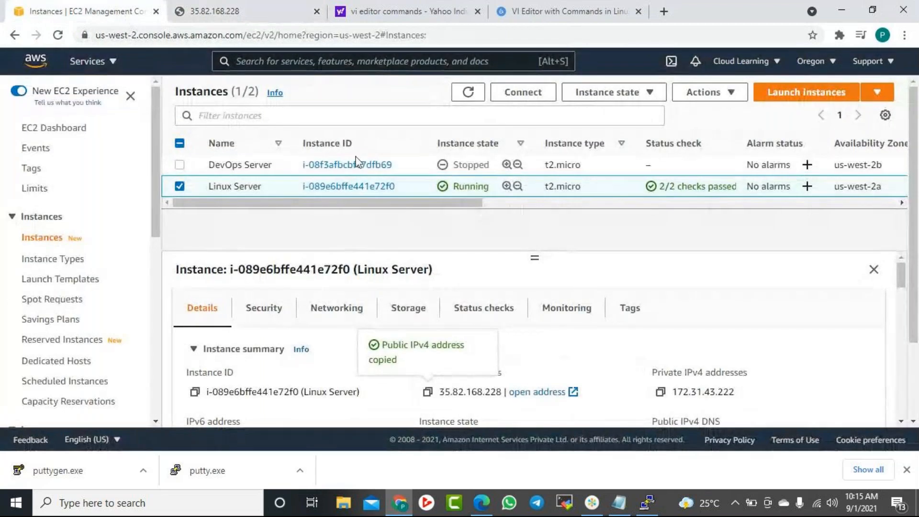
scroll(649, 290, "down", 1)
scroll(646, 286, "up", 1)
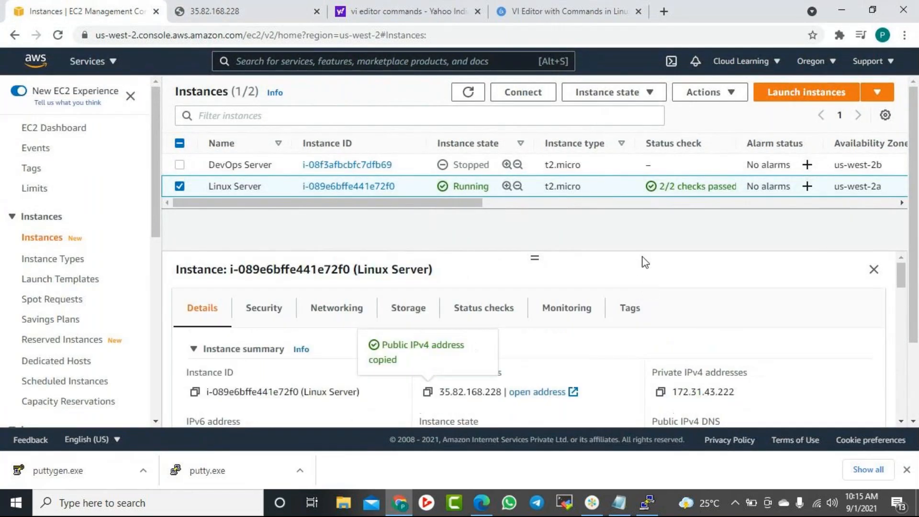
Switch to Notepad and add the line "AMI (Amazon Machine Image)" below the cat index.html note.
left_click(621, 504)
key("Return")
type("AMI (Amazon Machine Im")
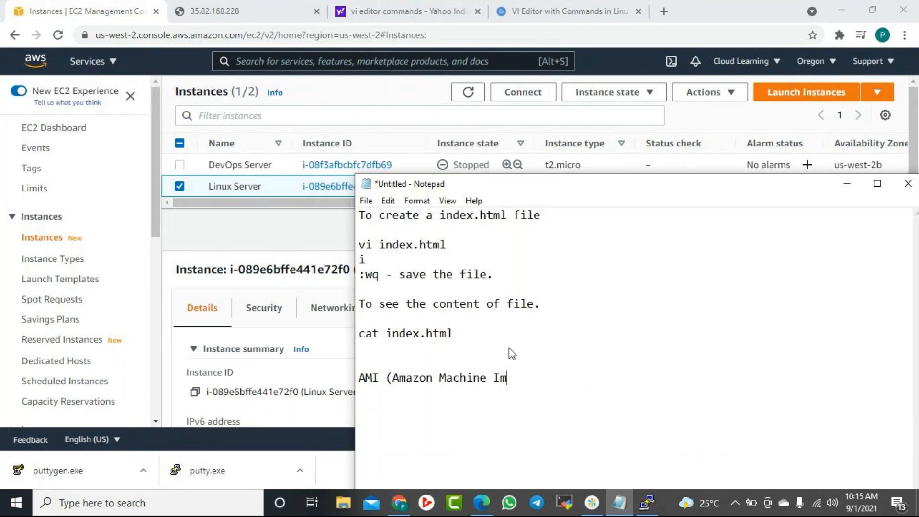
type("age)")
Remove the blank lines above "cat index.html" and above "vi index.html" in the notes.
left_click(547, 219)
left_click(395, 319)
key("Delete")
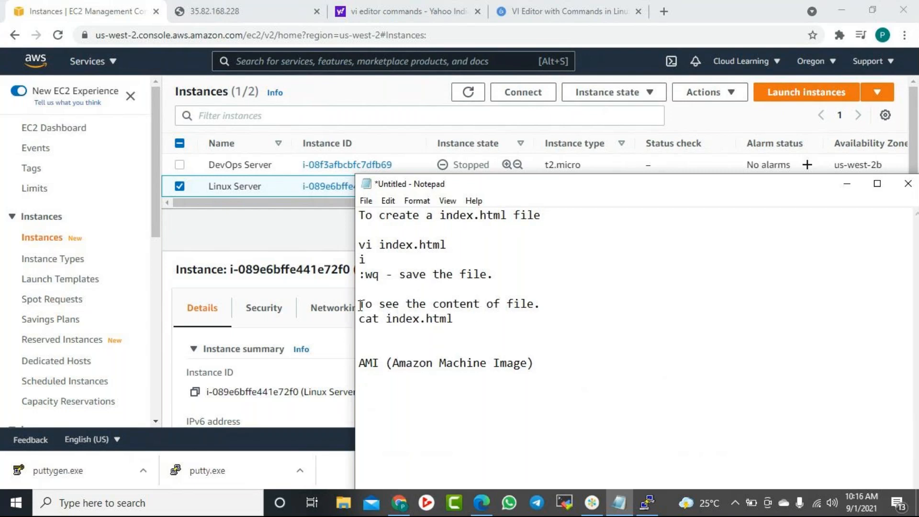
left_click(383, 231)
key("Delete")
Start saving the notes in the AWS Sol. Arch. 20-8-21 folder, reusing the 31-8-21 Linux commands.txt name with the date changed to 1-9-21.
key("alt+Tab")
key("ctrl+s")
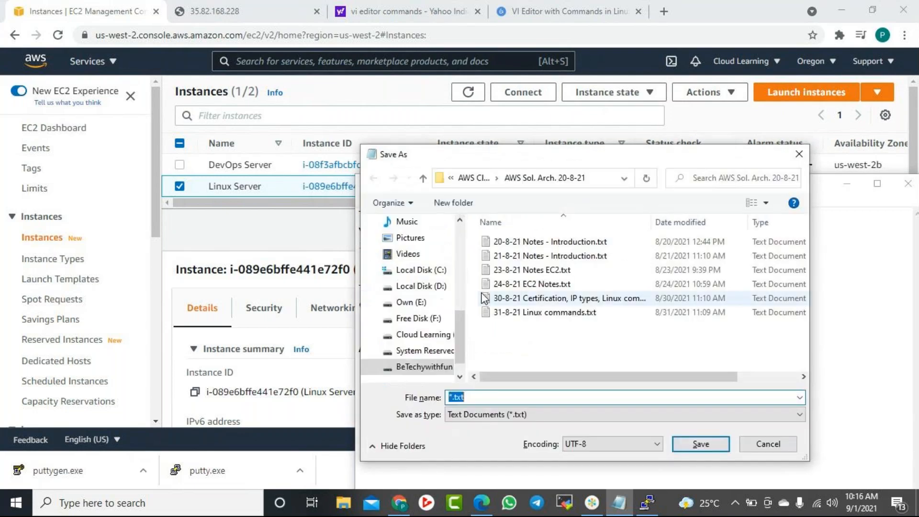
left_click(536, 315)
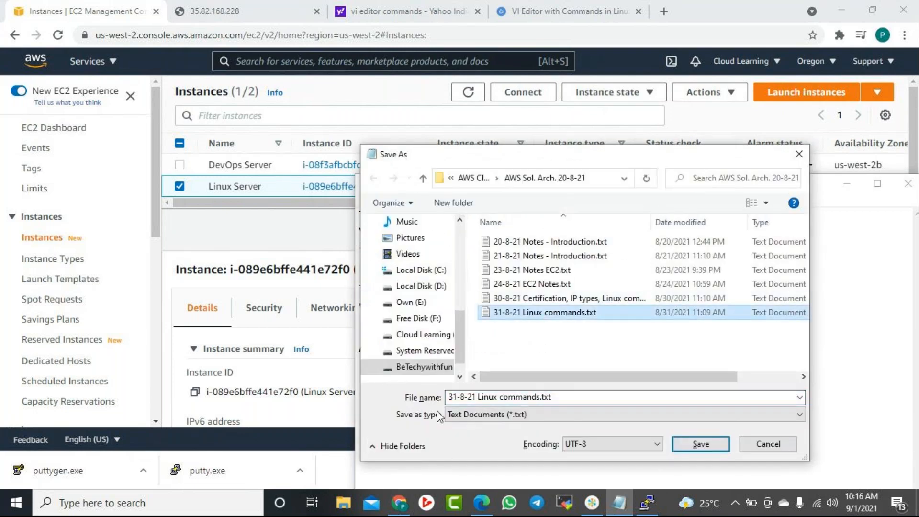
left_click(451, 397)
left_click(450, 397)
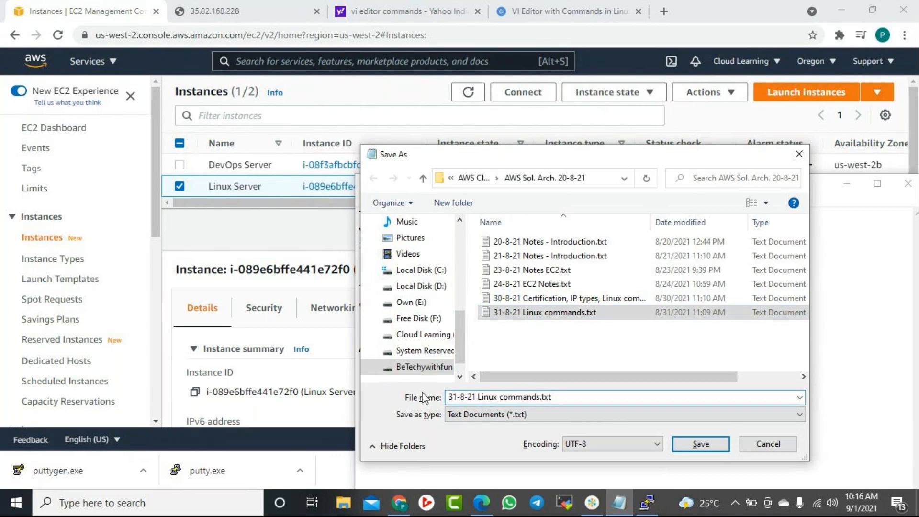
key("Delete")
key("BackSpace")
type("9")
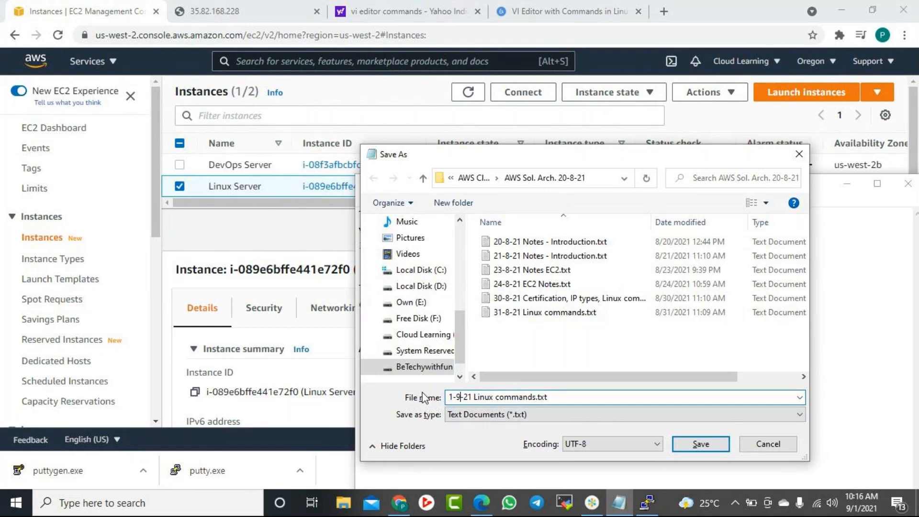
Replace "Linux commands" in the file name with "Web Hosting AMI Backup", keeping the date prefix and .txt extension.
key("ctrl+Right")
key("ctrl+shift+Right")
key("ctrl+shift+Right")
type("Web Hosting a")
key("BackSpace")
type("Al")
key("BackSpace")
type("MI")
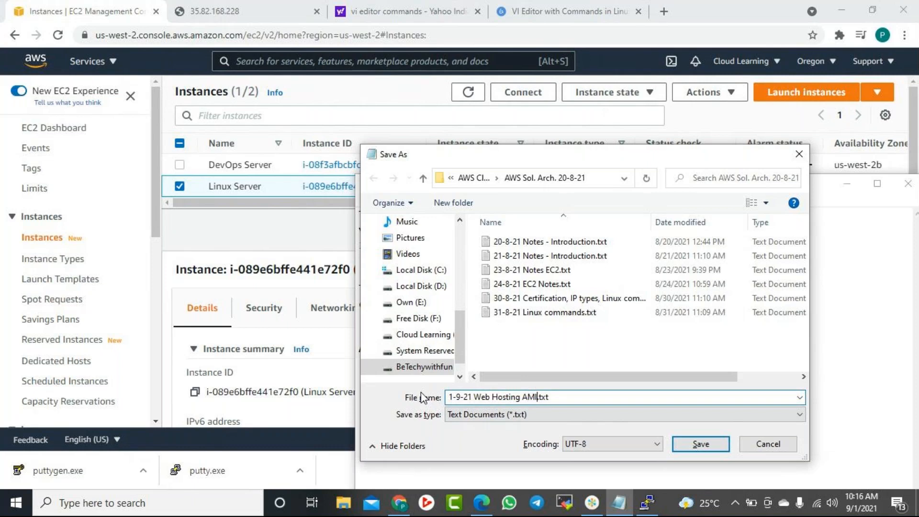
type(" Backup")
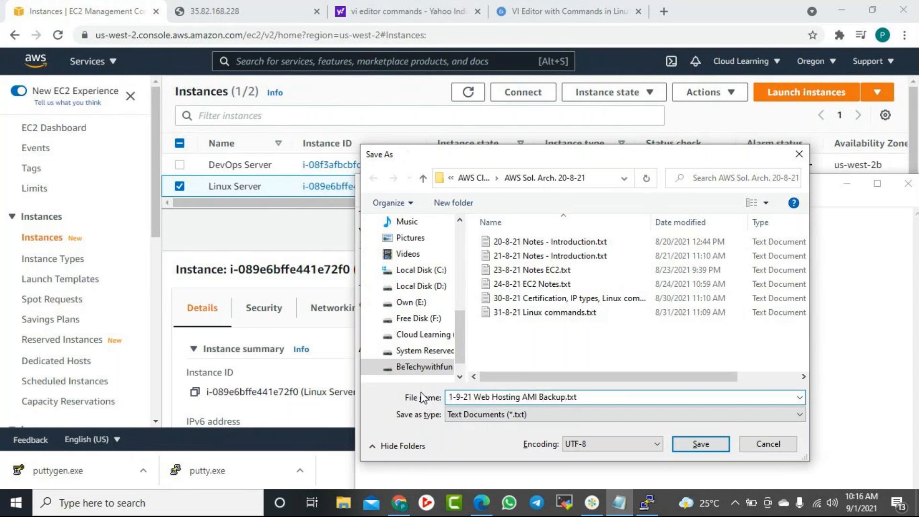
Save the notes as 1-9-21 Web Hosting AMI Backup.txt, reposition the notes window and minimize it to reveal the EC2 instances page.
key("Return")
left_click(548, 360)
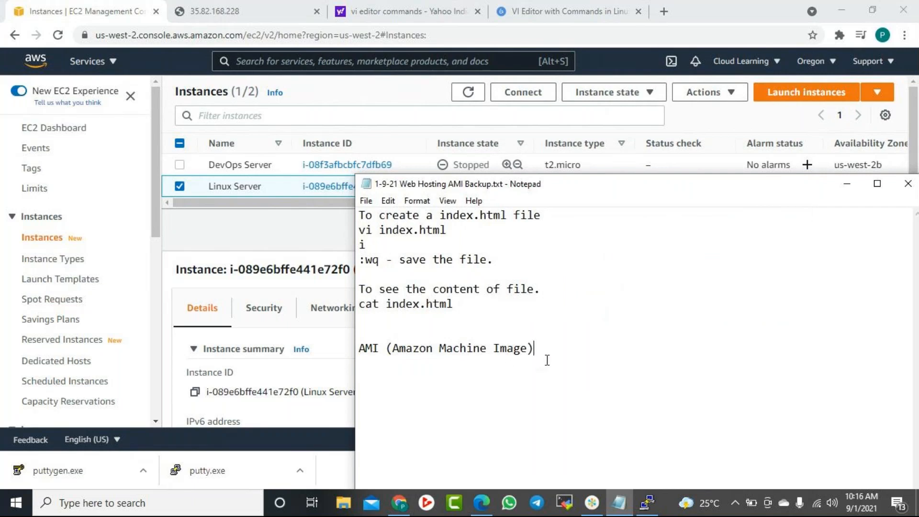
left_click_drag(504, 195, 532, 133)
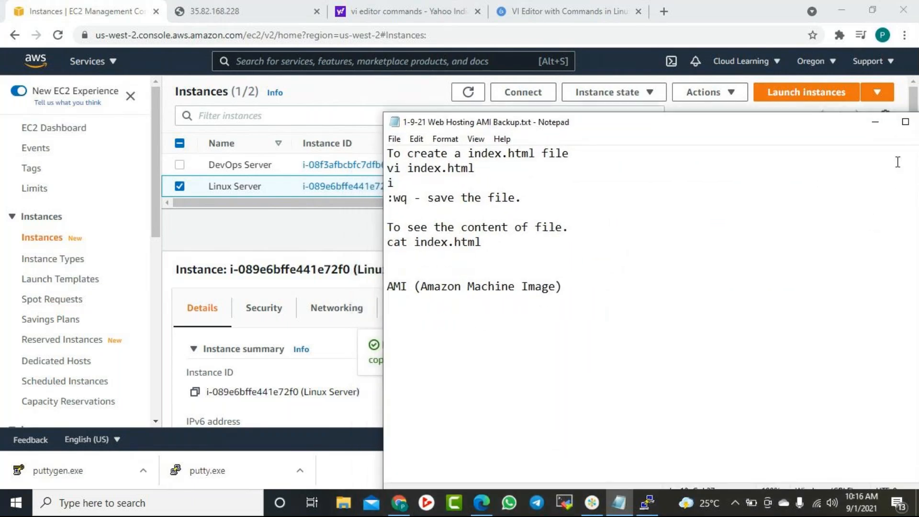
left_click_drag(803, 130, 748, 130)
left_click(818, 121)
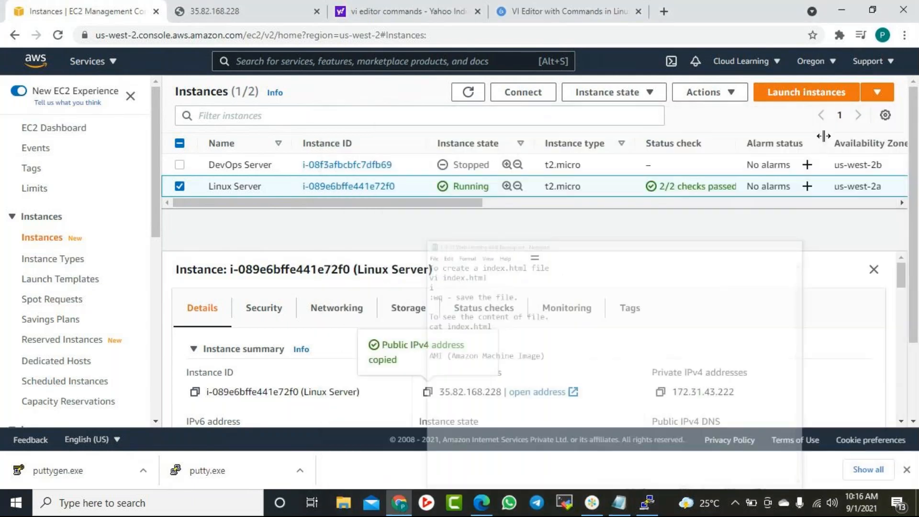
scroll(45, 303, "down", 3)
scroll(23, 312, "up", 2)
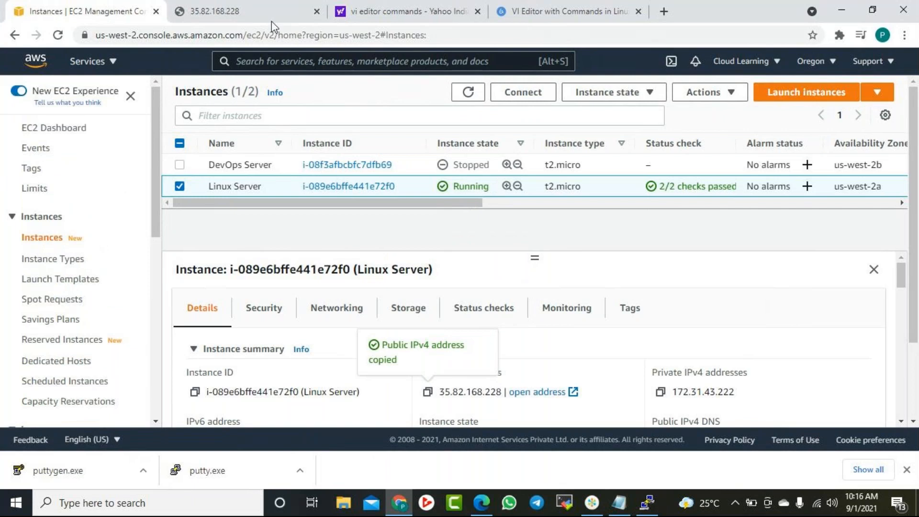
scroll(467, 384, "down", 1)
scroll(467, 384, "down", 2)
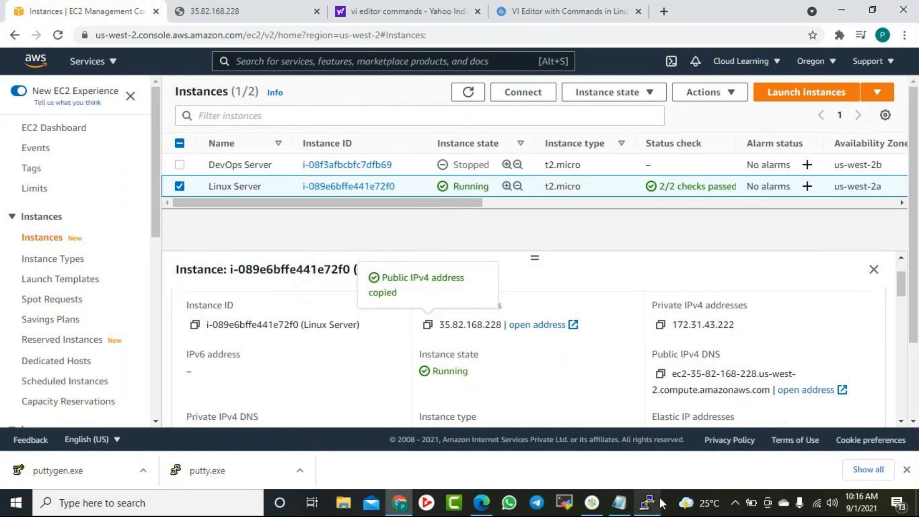
Switch to Notepad and add the line "created a linux server" between "cat index.html" and the AMI line.
left_click(621, 501)
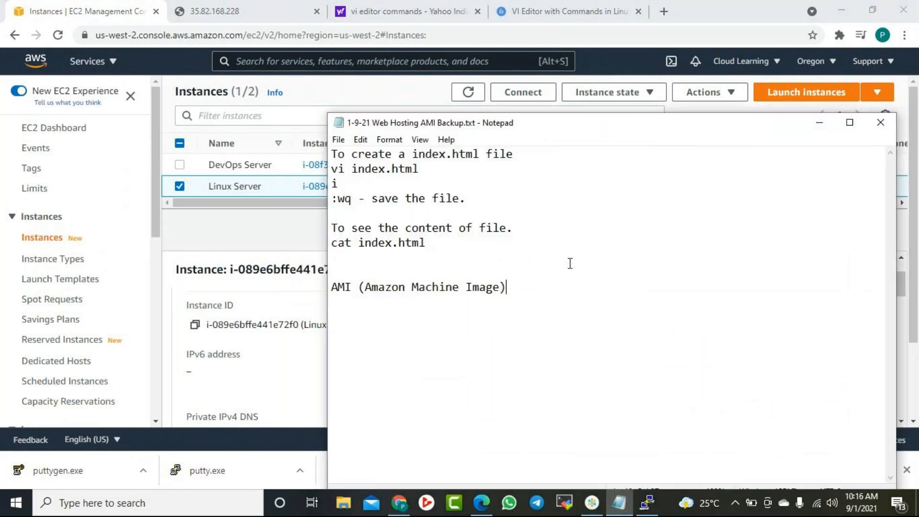
key("Up")
key("Up")
key("Up")
key("Up")
key("Return")
key("Return")
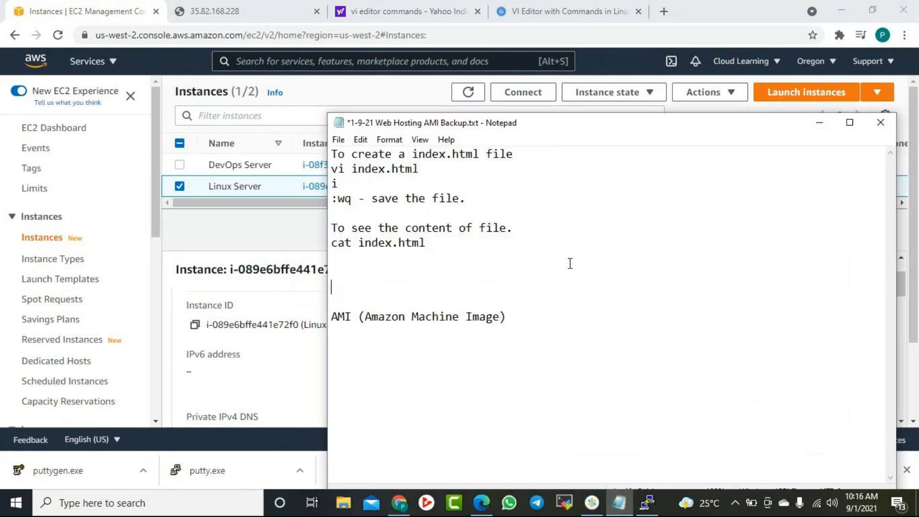
type("created a linux server")
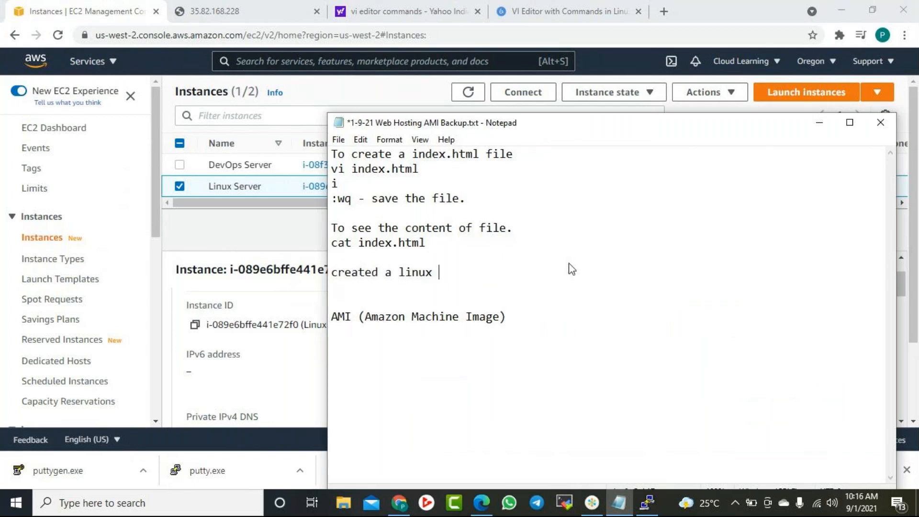
key("Return")
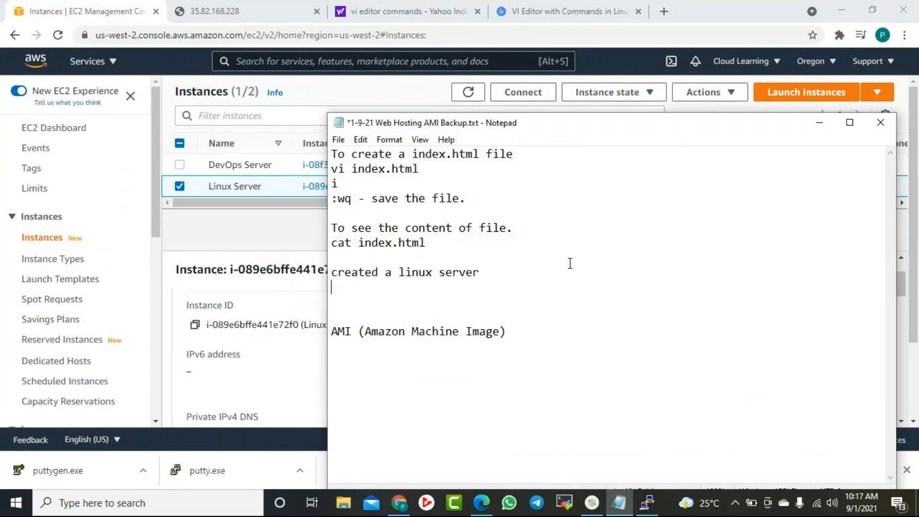
Below the linux server line, add the lines "Updated our server with patches" and "Instlled Apache Web Server".
type("Apache Web")
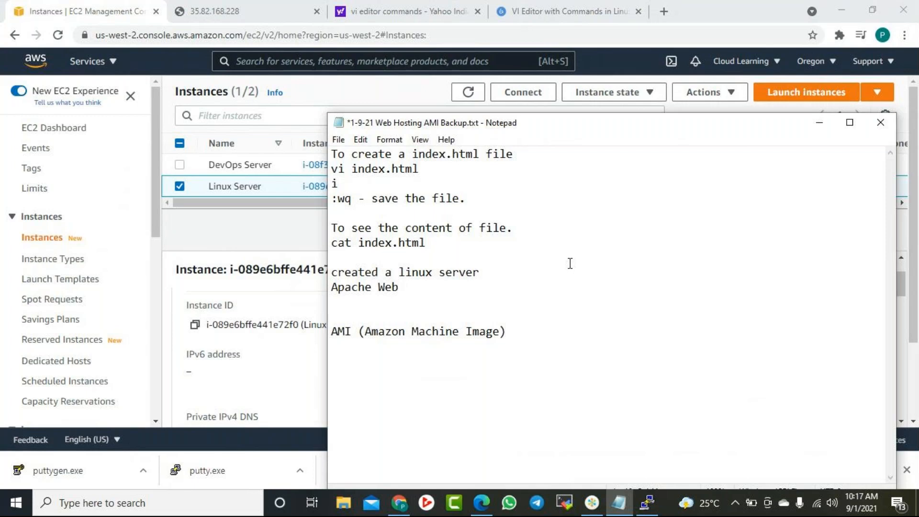
key("shift+Home")
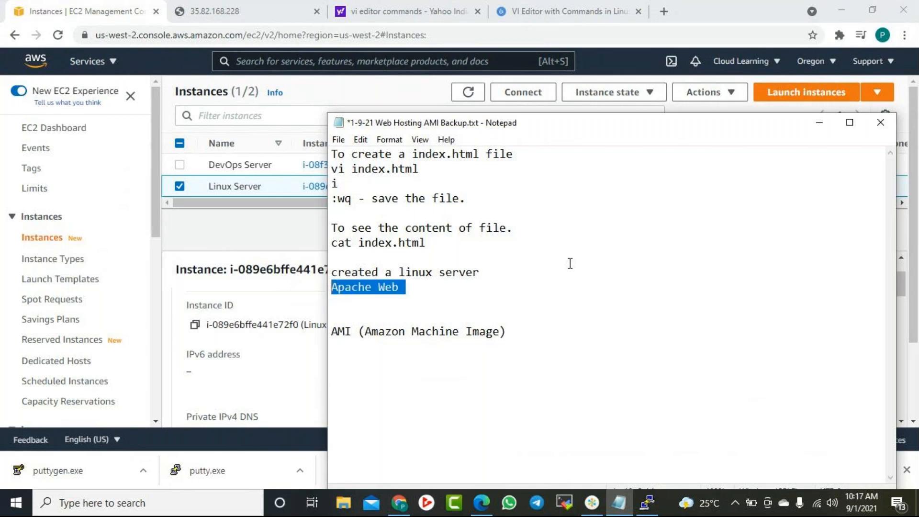
type("Updated our server with patches")
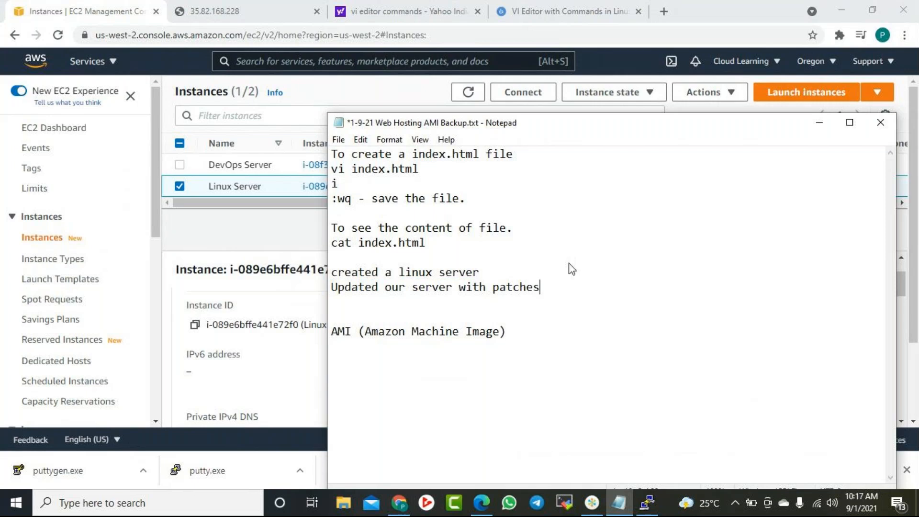
key("Return")
type("Instlled Apache Web Ser")
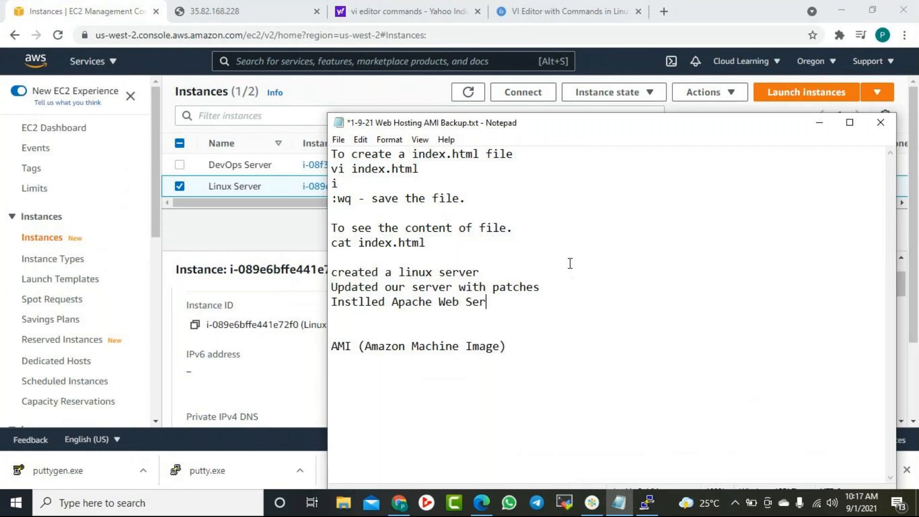
type("ver")
Add the line "Added the content" below the Apache Web Server line.
key("Return")
type("Addedthe")
key("BackSpace")
key("BackSpace")
key("BackSpace")
key("BackSpace")
type("the")
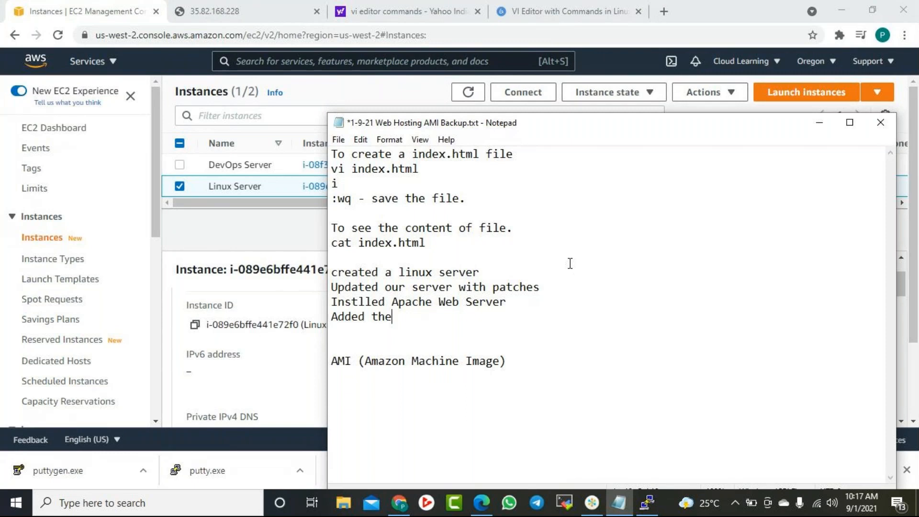
type(" conten")
key("BackSpace")
type("nt")
Number the four server setup lines 1. to 4., with a tab between each number and its text.
type("1.")
key("Tab")
key("Down")
key("Home")
type("2.")
key("Tab")
key("Down")
key("Home")
type("3.")
key("Tab")
key("Down")
key("Home")
type("4.")
key("Tab")
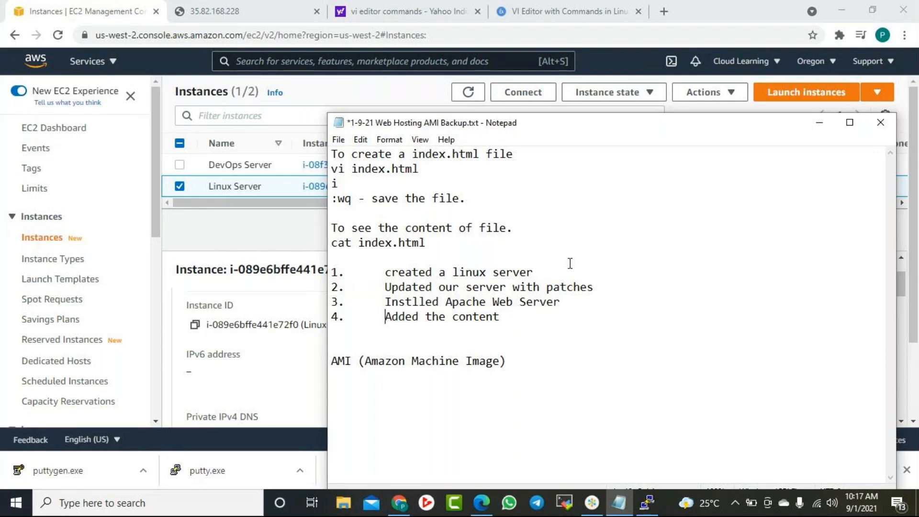
Add the heading "Oregon Region" above the numbered list, with a blank line beneath it.
left_click(354, 95)
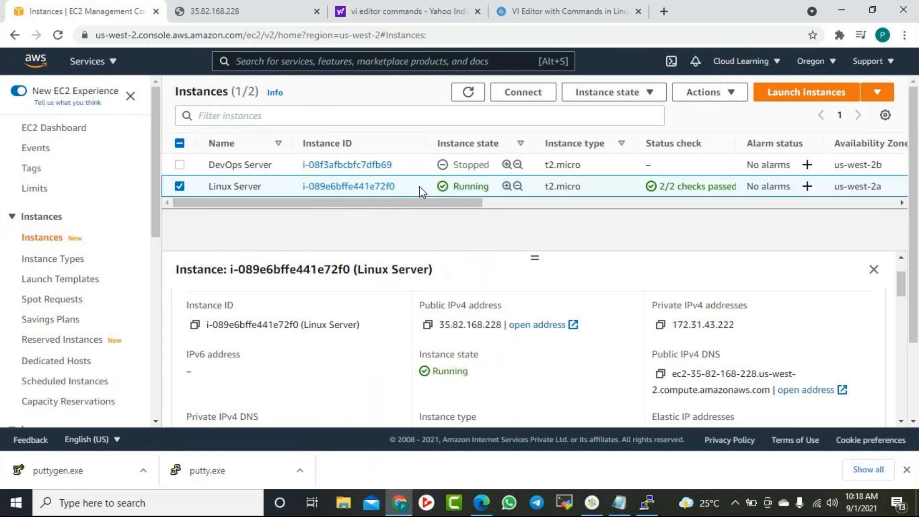
left_click(619, 503)
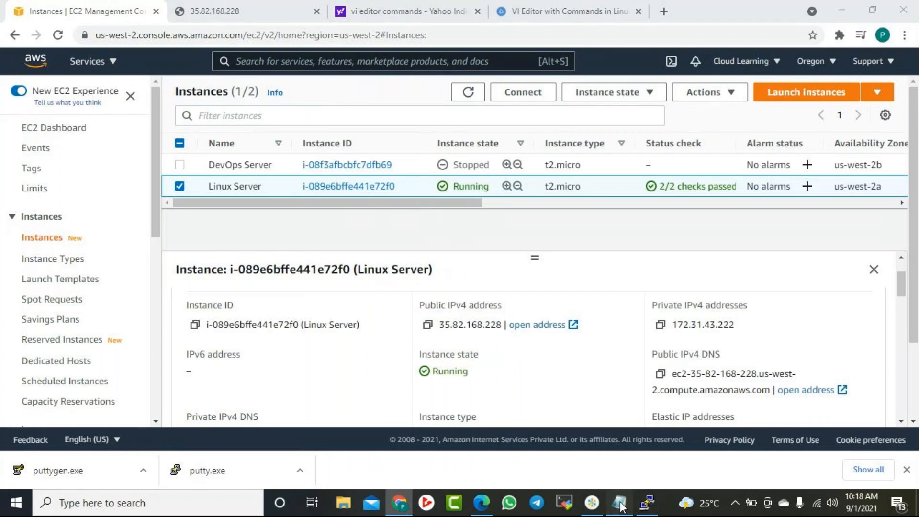
left_click(543, 327)
key("Return")
key("Up")
key("Up")
key("Up")
key("Up")
key("Return")
key("Up")
type("0regon Region")
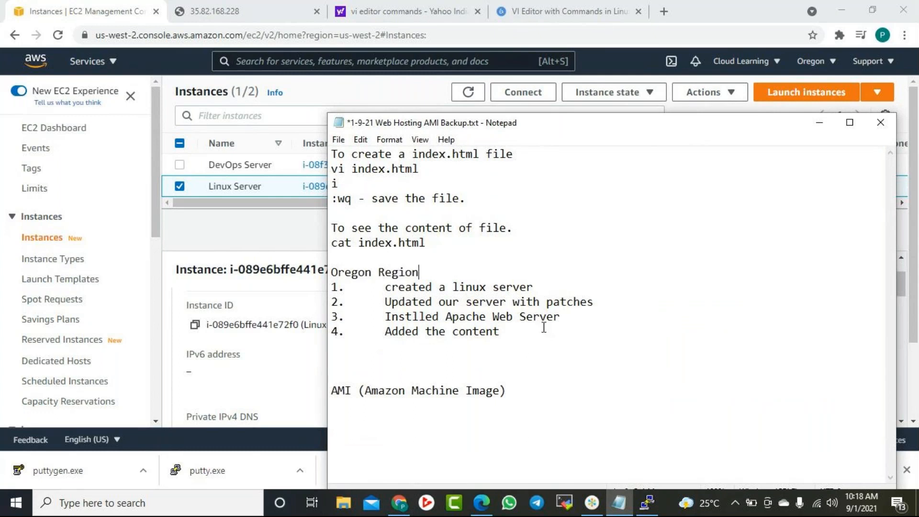
key("Return")
Add the heading "Mumbai Region" below the numbered list, followed by blank lines.
left_click(541, 353)
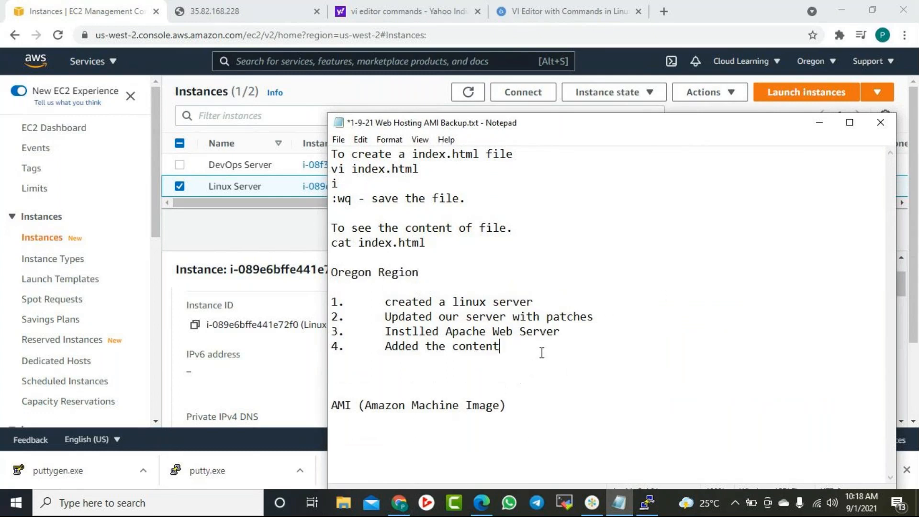
key("Down")
key("Down")
type("Mumba i Region")
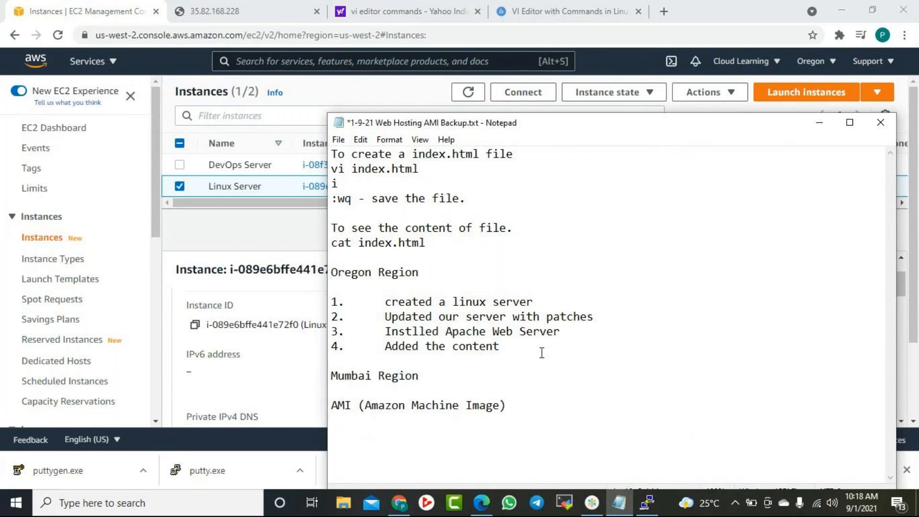
key("Return")
key("Return")
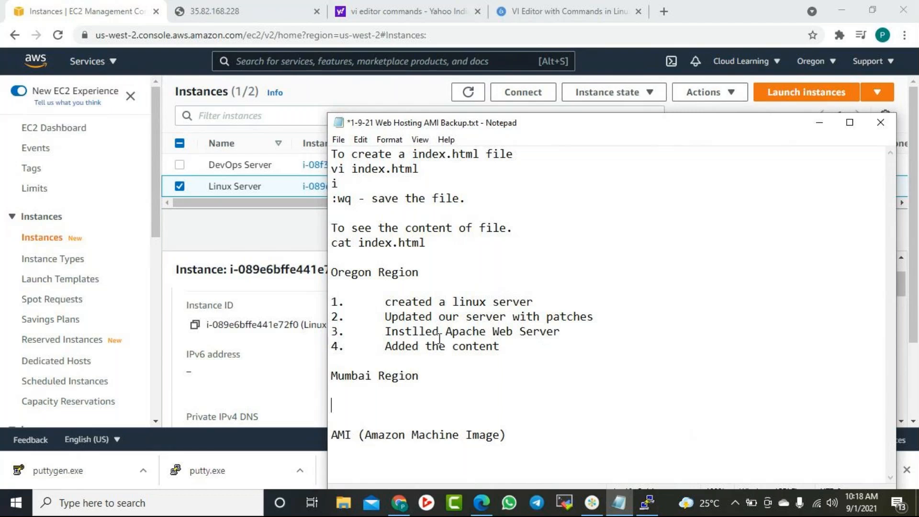
left_click(351, 96)
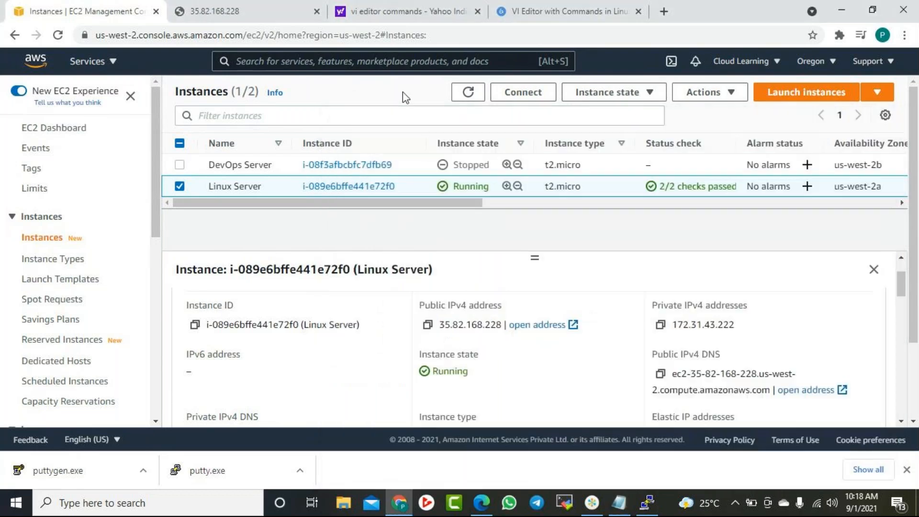
left_click(653, 92)
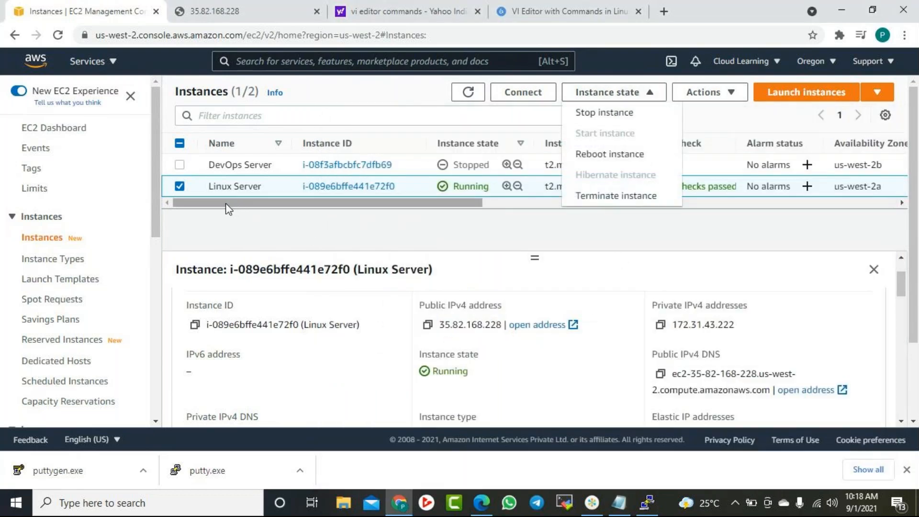
left_click(728, 93)
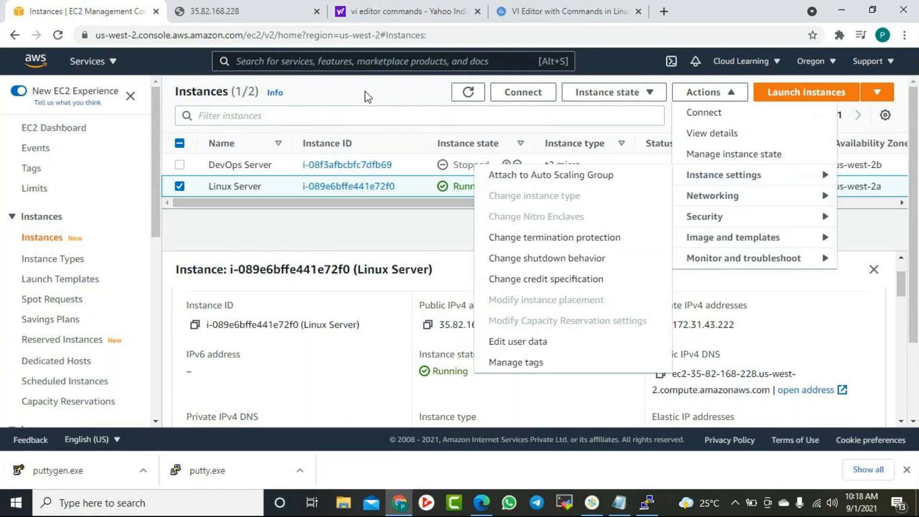
left_click(437, 287)
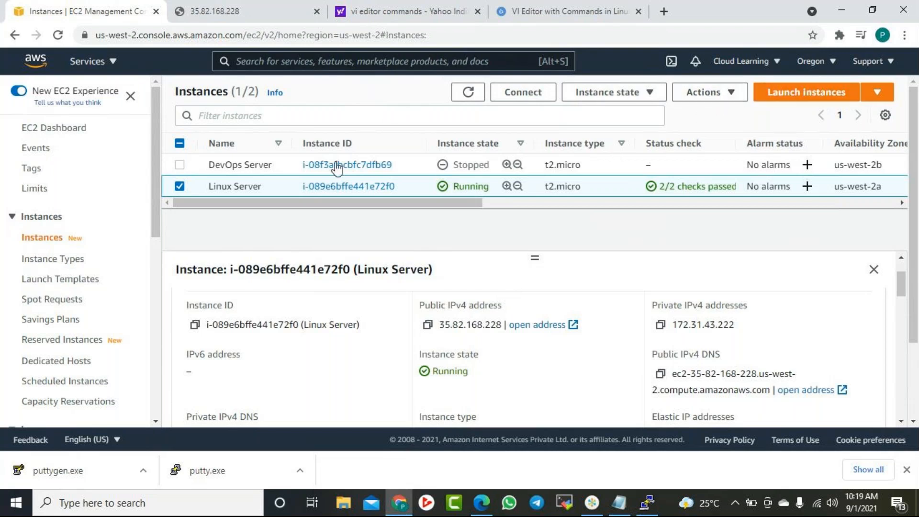
Return to Notepad and write "1. Note down the configuration of this server." under the Mumbai Region heading.
left_click(620, 504)
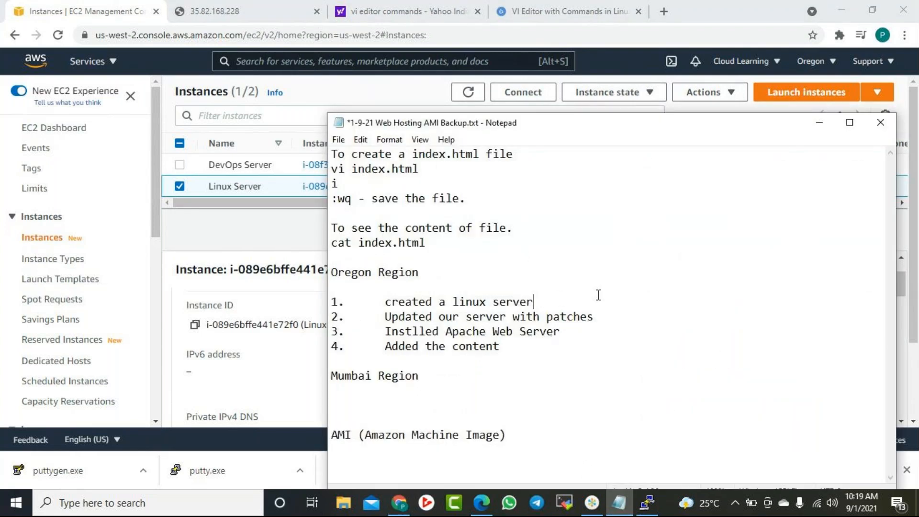
key("Down")
key("Down")
type("1. Notice down")
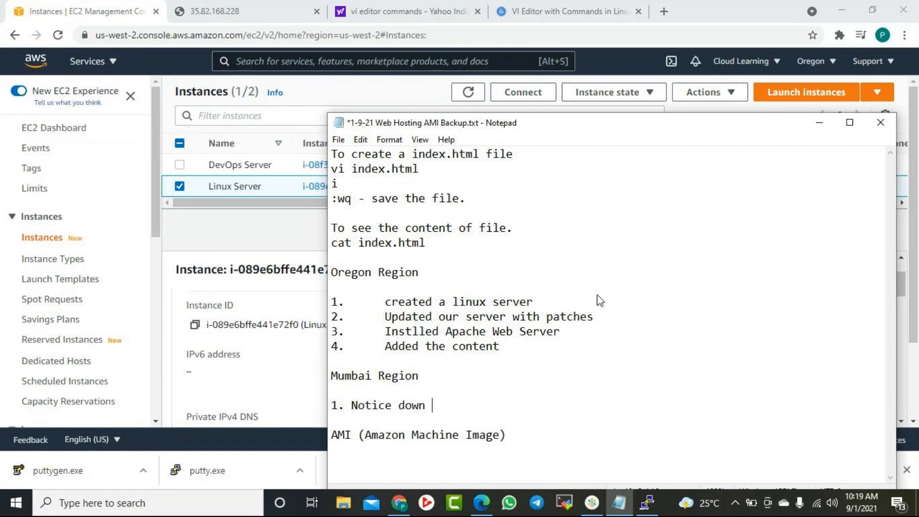
key("BackSpace")
key("BackSpace")
key("BackSpace")
key("BackSpace")
key("BackSpace")
key("BackSpace")
key("BackSpace")
key("BackSpace")
key("BackSpace")
type("e down the configu")
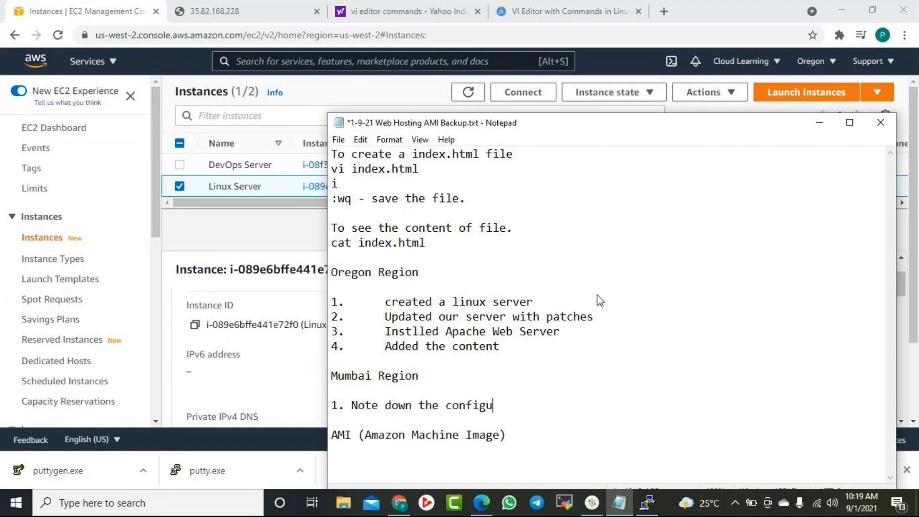
type("ration of this server.")
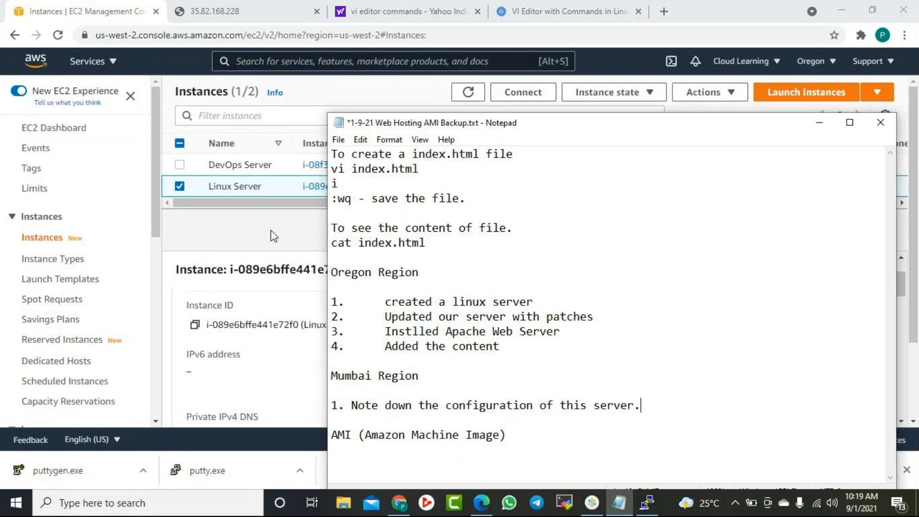
Replace the period ending Mumbai item 1 with "(Ami, public ip, storage, network etc.)".
key("BackSpace")
type("(AmI")
key("BackSpace")
key("BackSpace")
type("mi, public")
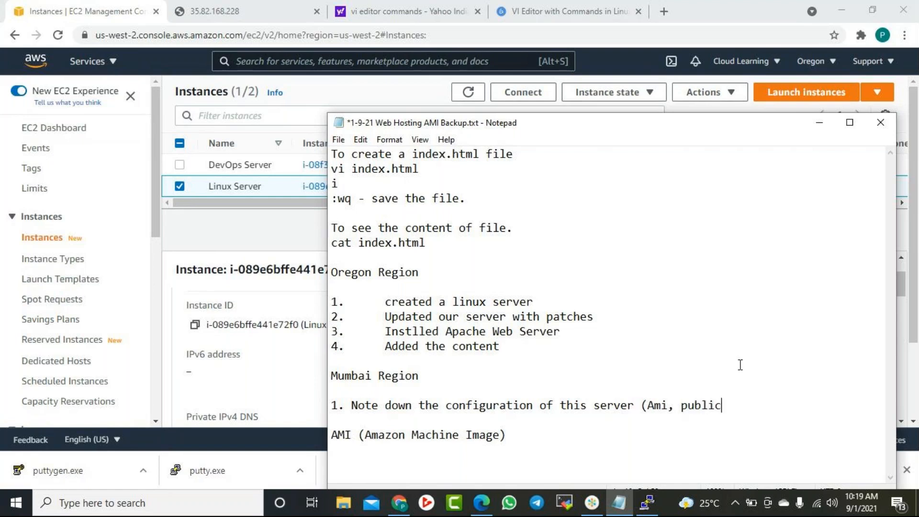
type(" ip, storage, network")
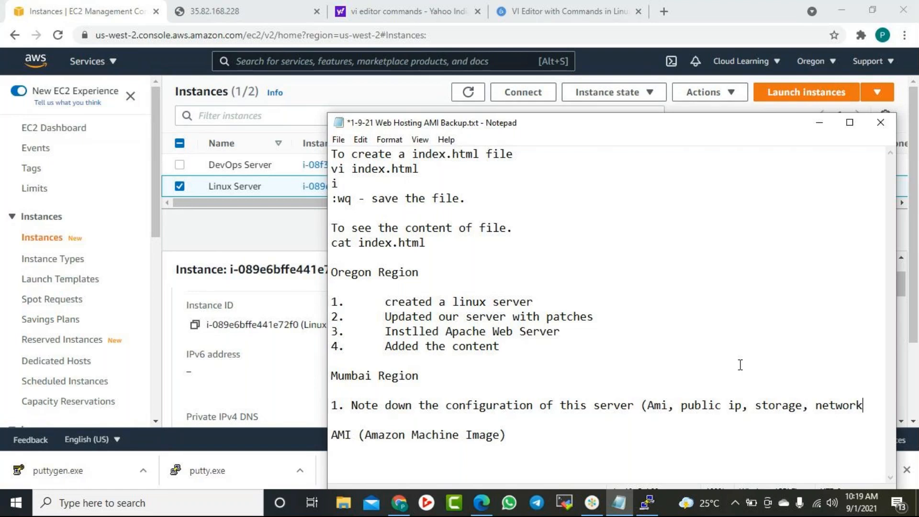
type("etc.)")
Copy items 2 to 4 of the Oregon Region list to below item 1 of the Mumbai Region list.
key("Return")
type("2")
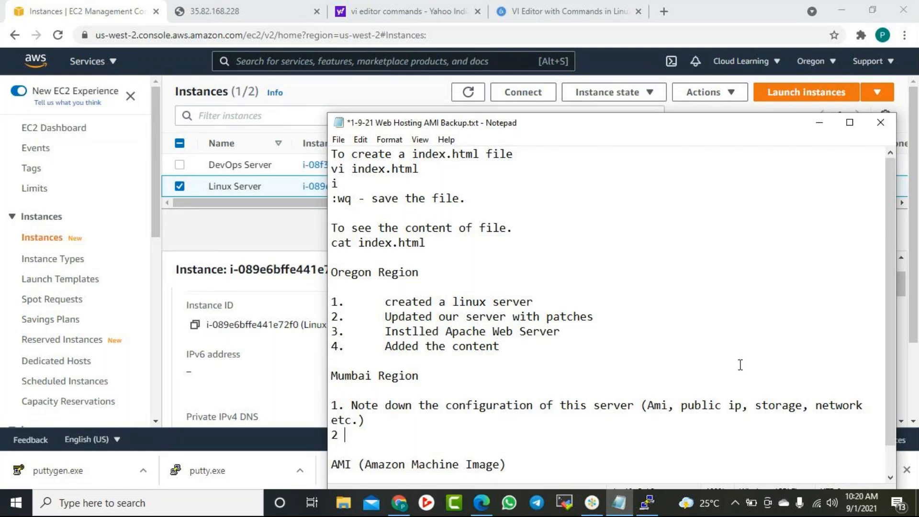
key("BackSpace")
type(".")
left_click_drag(538, 346, 309, 318)
key("ctrl+c")
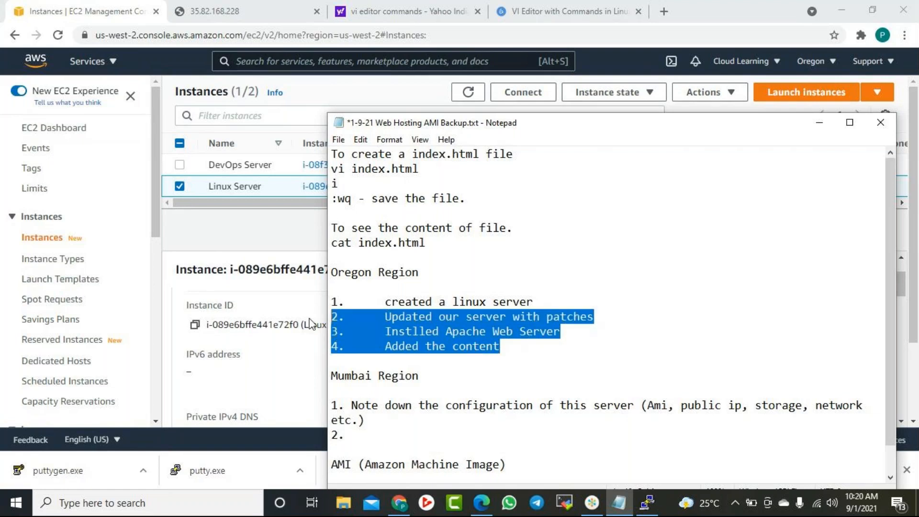
left_click_drag(359, 433, 318, 433)
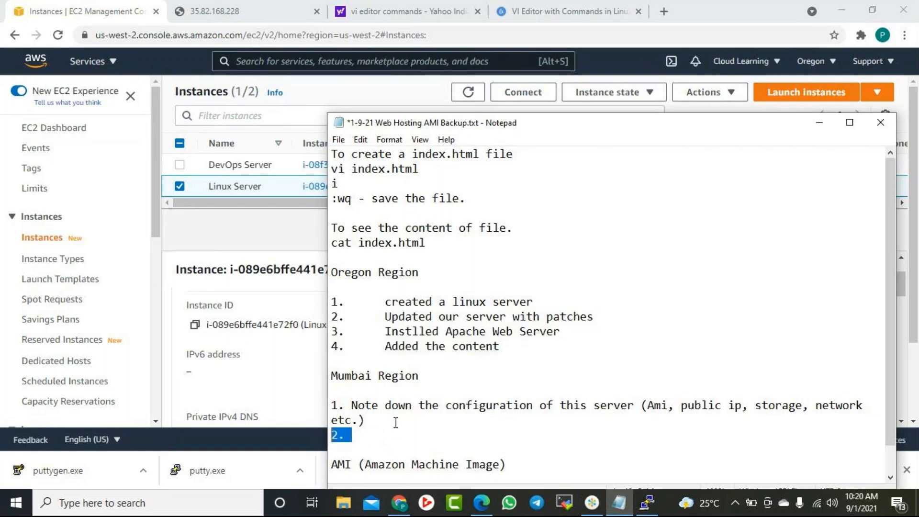
key("ctrl+v")
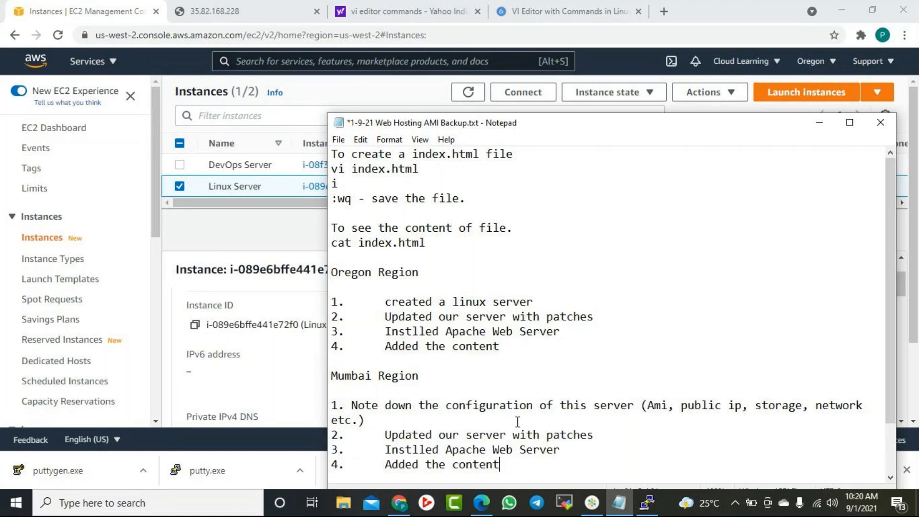
Indent the text of item 1 in the Mumbai Region list so that it aligns with the items below it.
left_click(351, 405)
key("Tab")
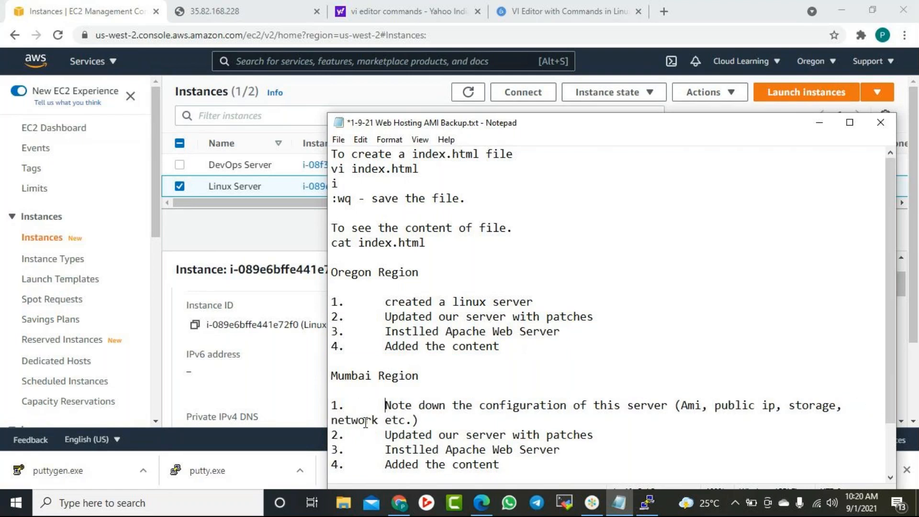
scroll(509, 409, "down", 1)
scroll(513, 409, "down", 1)
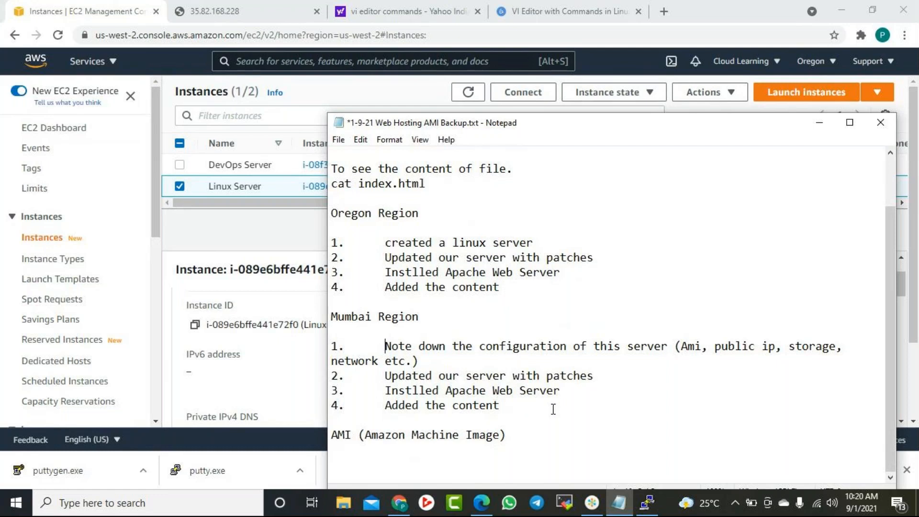
Write "Human error possiblity is high in this." below the Mumbai Region list, separated by a blank line.
left_click_drag(500, 405, 326, 318)
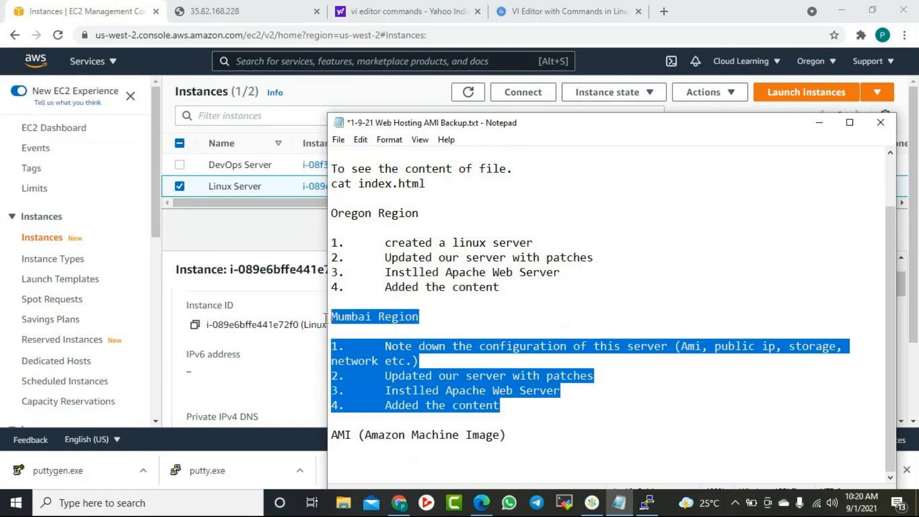
left_click(515, 408)
key("Return")
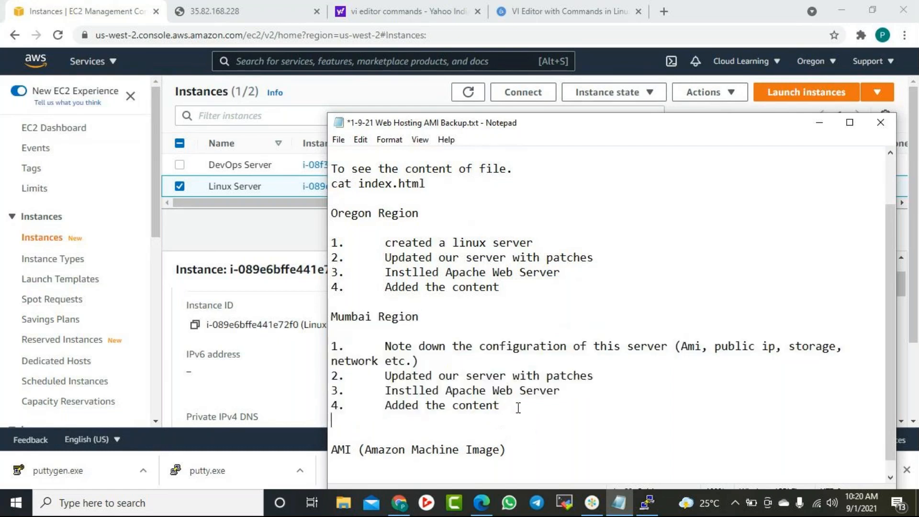
key("Return")
type("Human ")
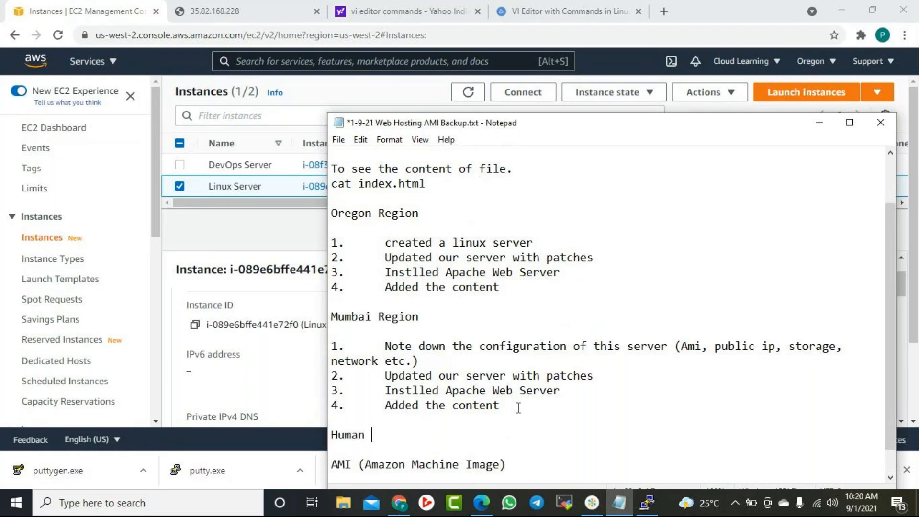
type("error possiblility")
key("BackSpace")
key("BackSpace")
key("BackSpace")
key("BackSpace")
key("BackSpace")
type("ty i")
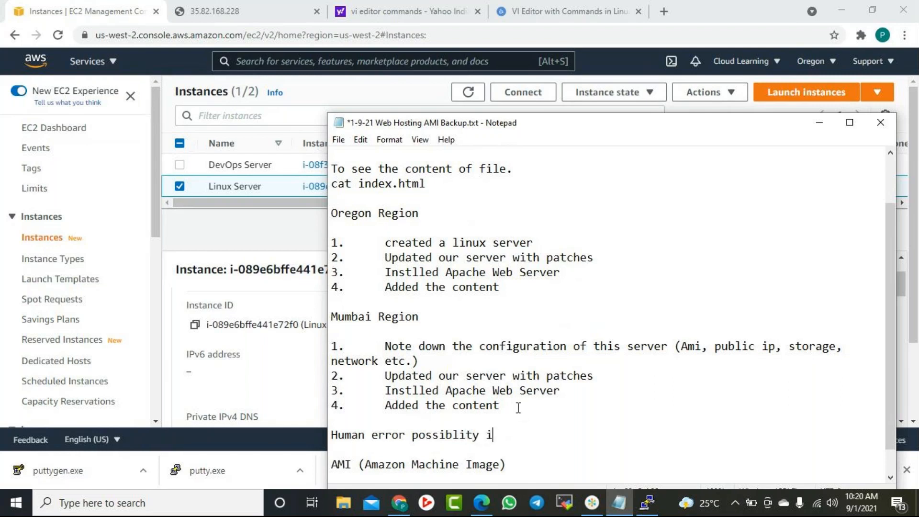
type("s high in this.")
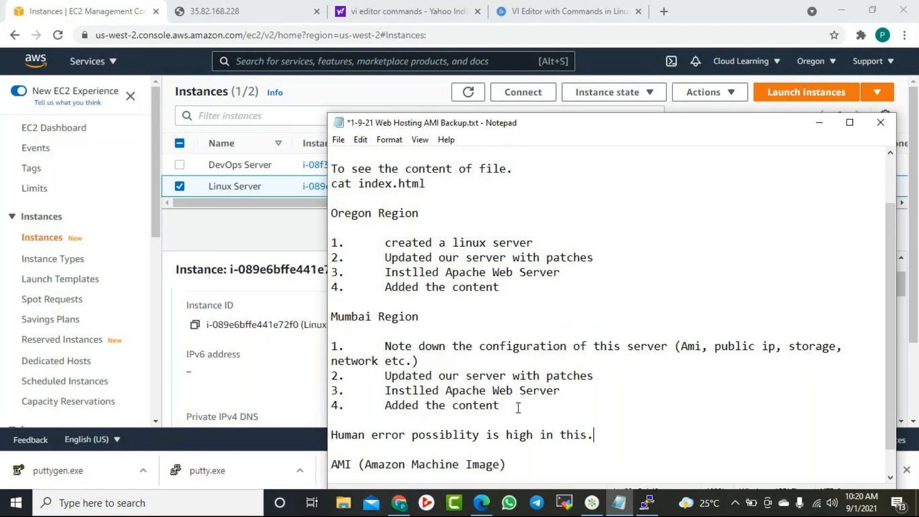
scroll(518, 407, "down", 1)
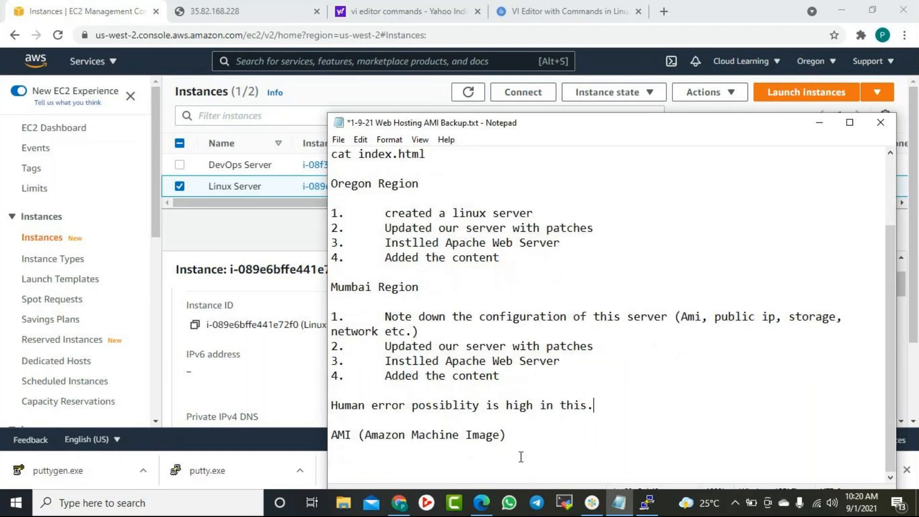
Write "To avoid this, we can create an image." between the human error note and the AMI heading.
left_click_drag(508, 436, 331, 436)
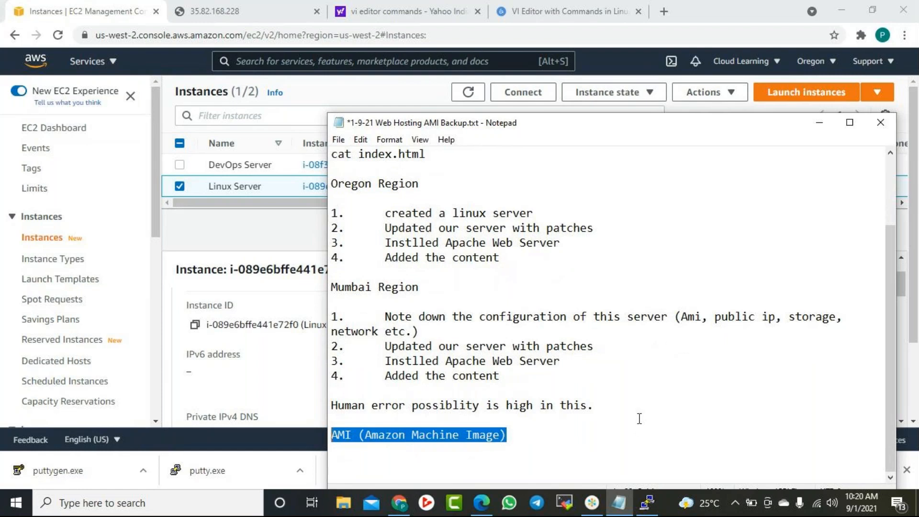
left_click(626, 407)
key("Return")
key("Return")
type("To")
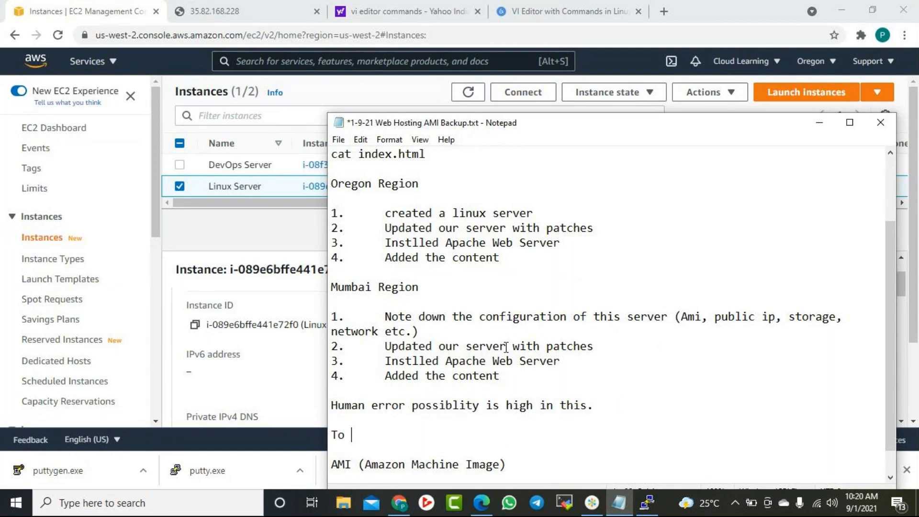
left_click_drag(530, 380, 327, 288)
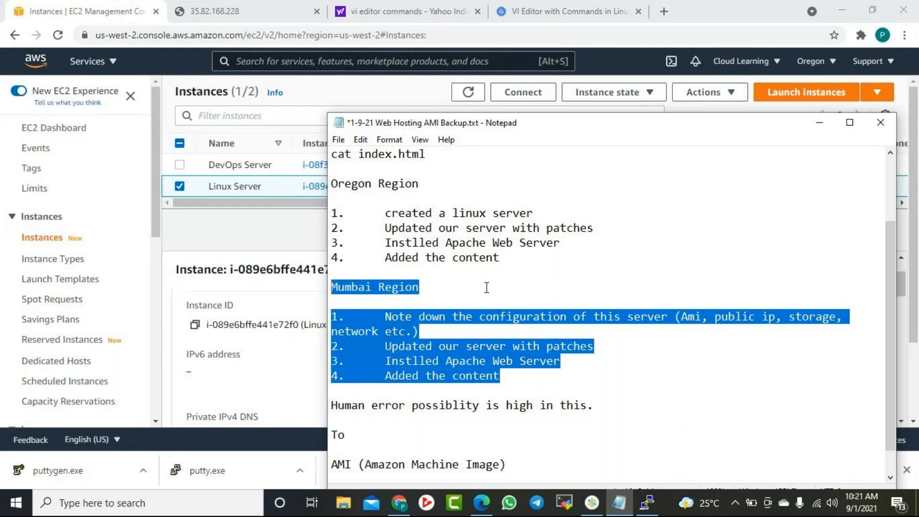
scroll(502, 308, "down", 1)
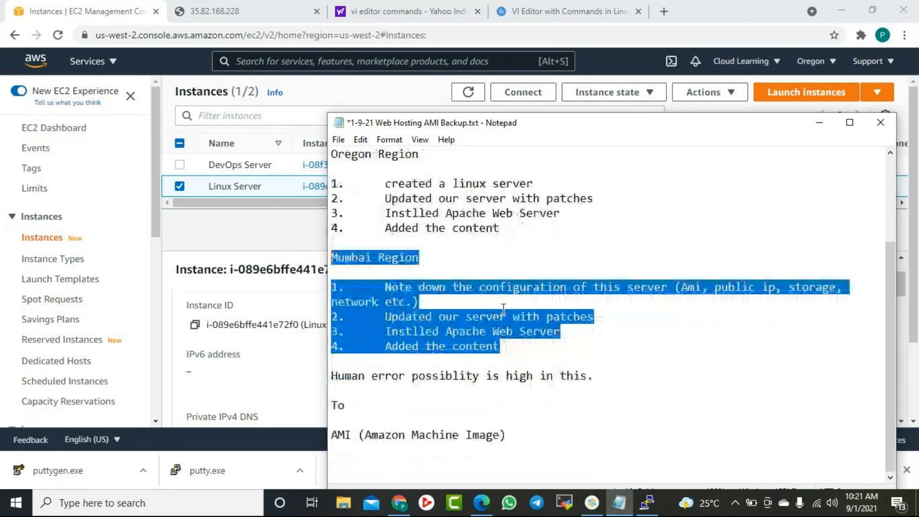
left_click(371, 395)
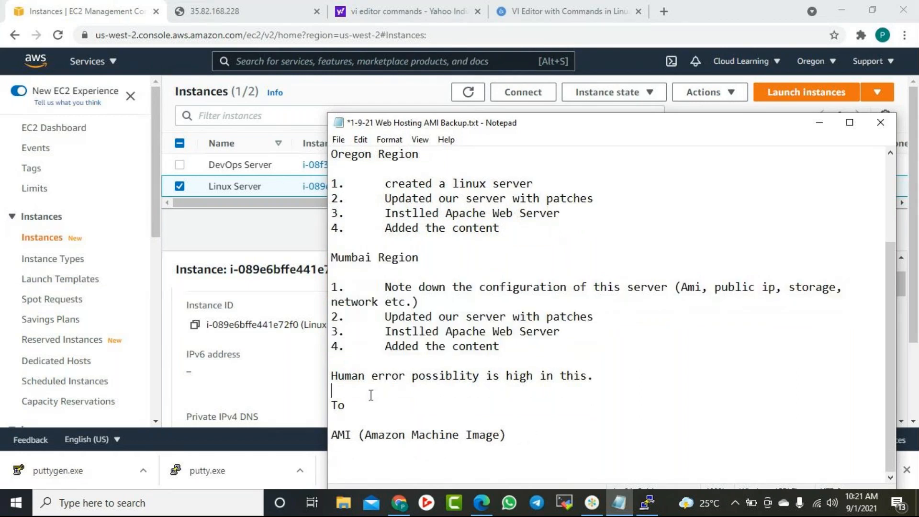
left_click(373, 403)
type("avoid this, we can create")
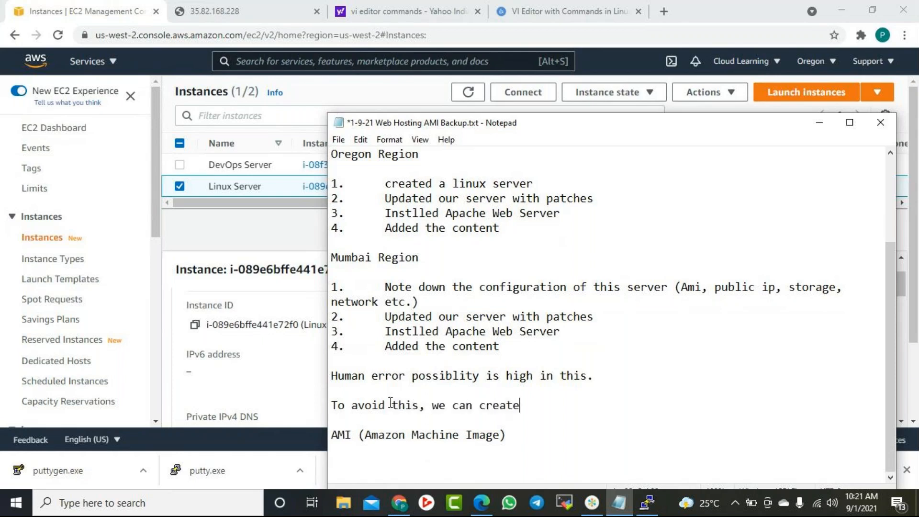
type(" an image.")
Write "It will create of a copy server as snapshot and register that with an AMI number." below the AMI heading.
left_click(511, 438)
key("Return")
key("Return")
type("It")
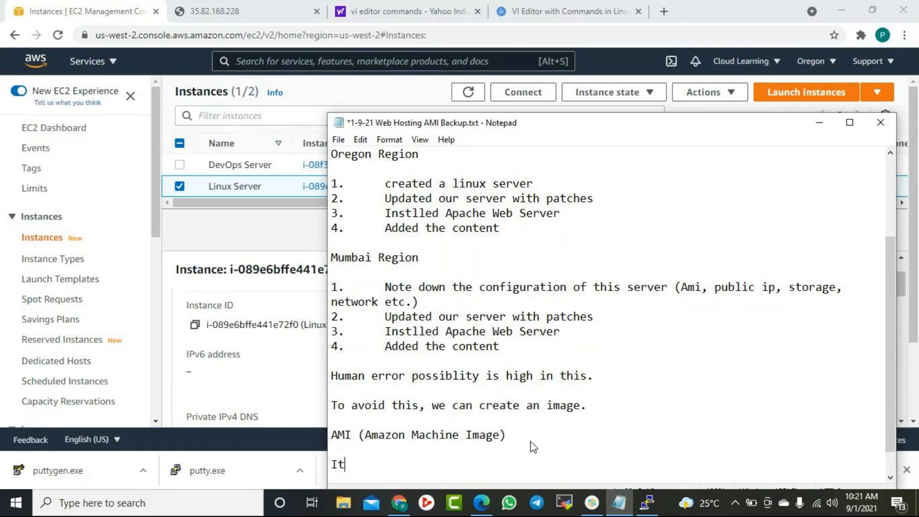
type(" will creat")
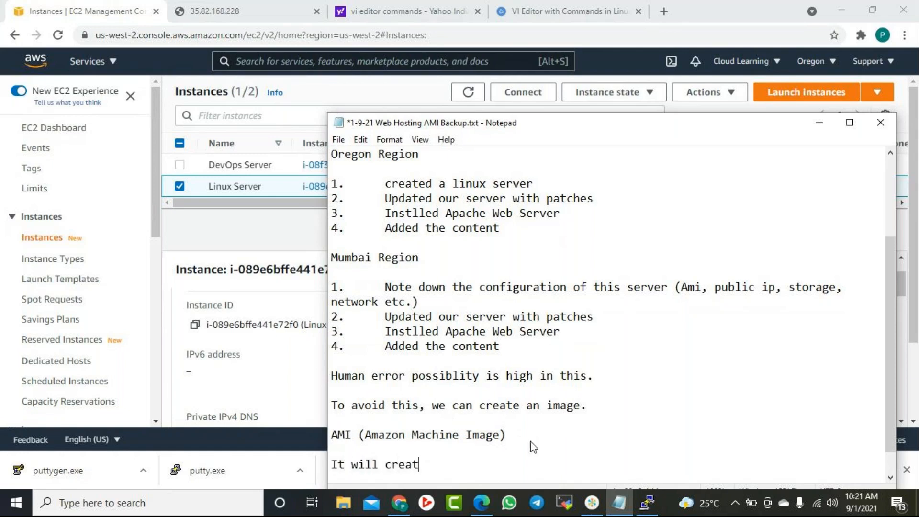
type("e of a copy server")
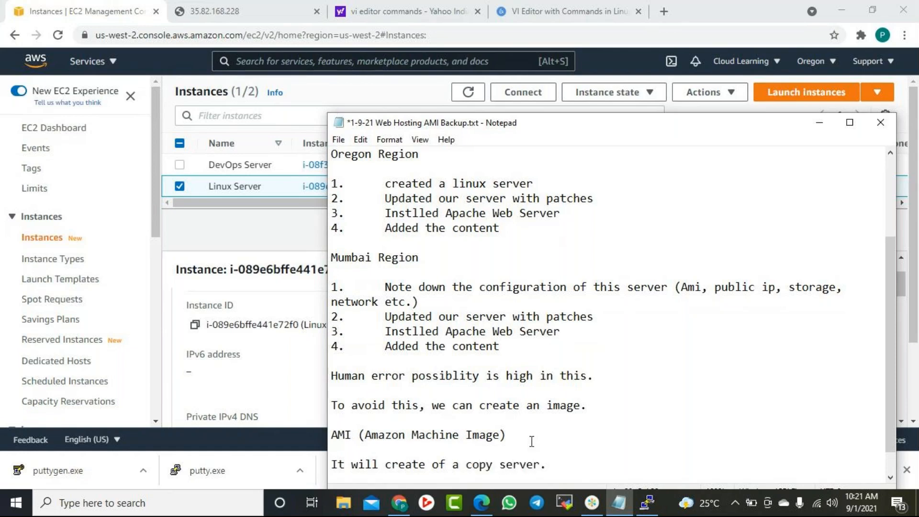
type(".")
key("BackSpace")
type("as snapshot")
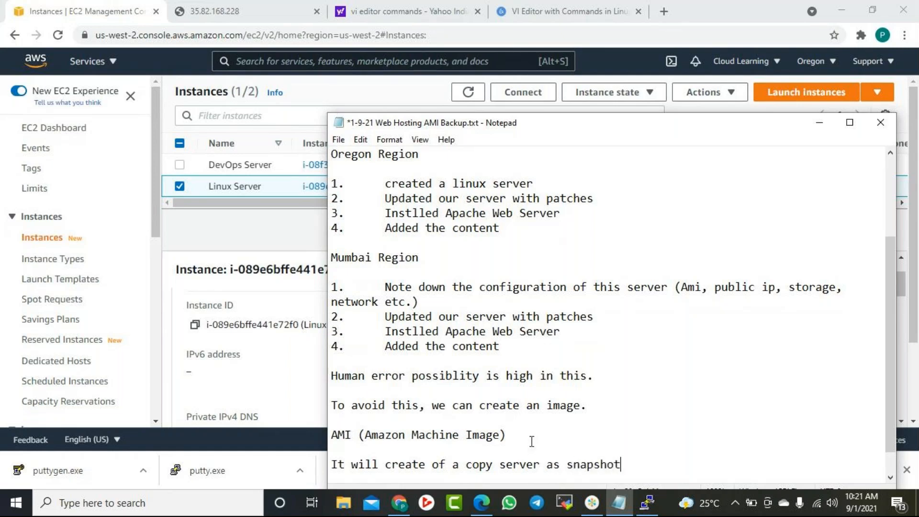
type(" and w")
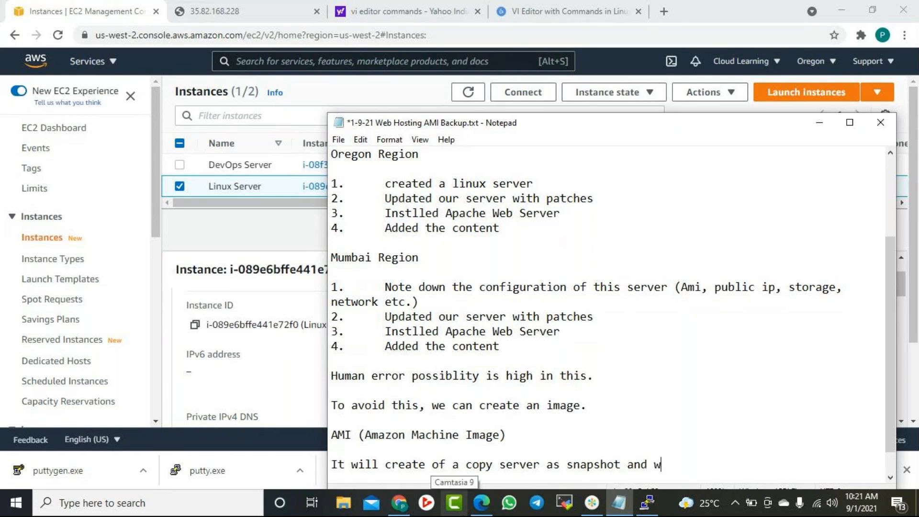
type("egister that with")
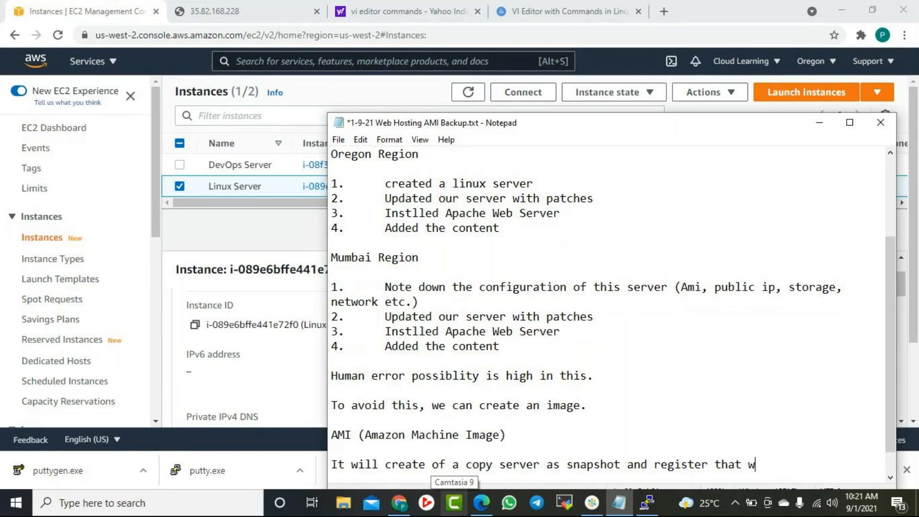
type(" an AMI ")
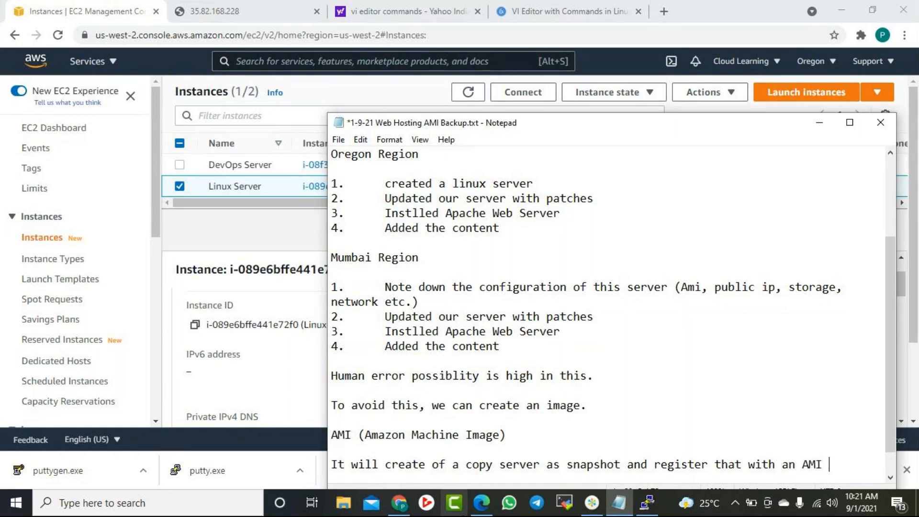
type("number.")
Insert "(backup)" after the word "snapshot" in the AMI description.
key("ctrl+Left")
key("ctrl+Left")
key("ctrl+Left")
key("ctrl+Left")
type("(bac")
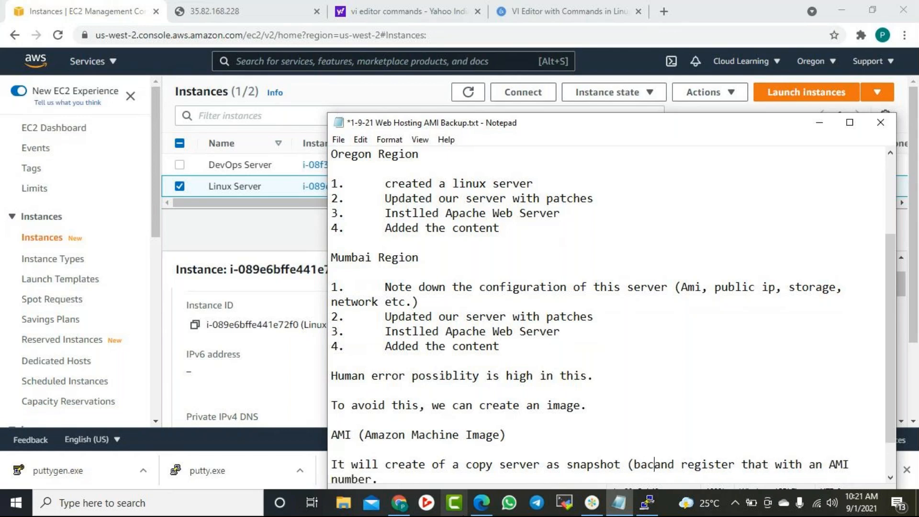
type("kp")
key("BackSpace")
type("up)")
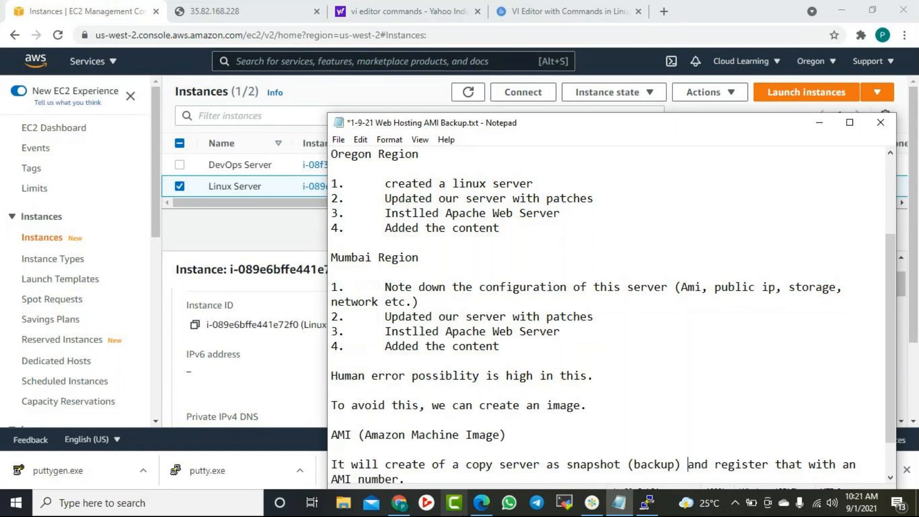
Add at the end "From this AMI, you can launch multiple server every time, it will have same data which you have while creating AMI.".
key("ctrl+End")
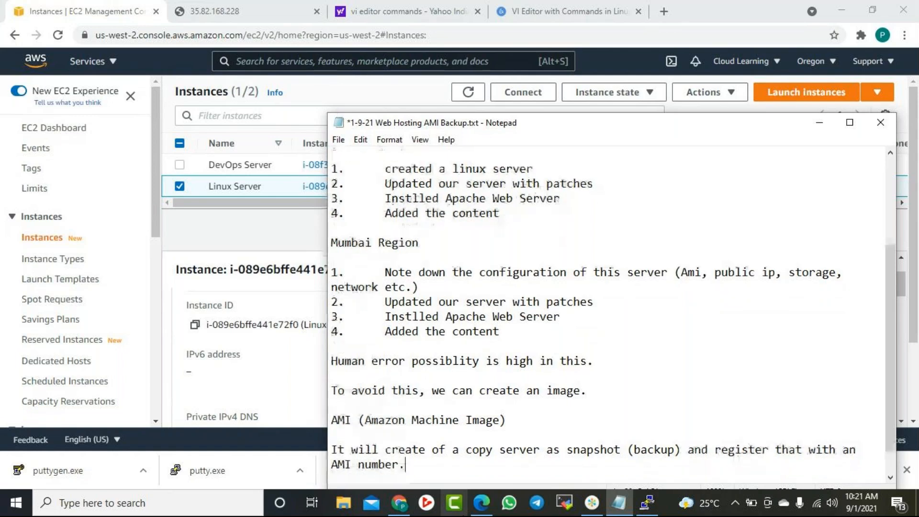
key("Return")
key("Return")
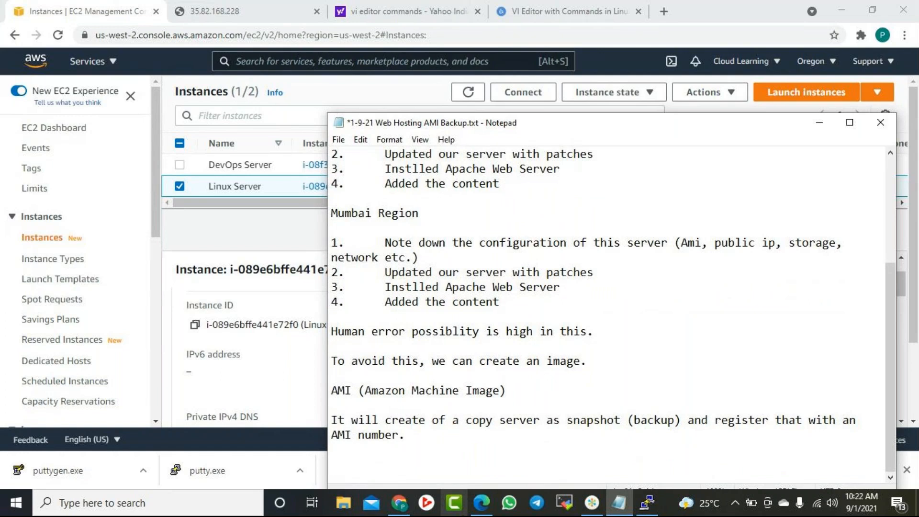
type("From this AMI")
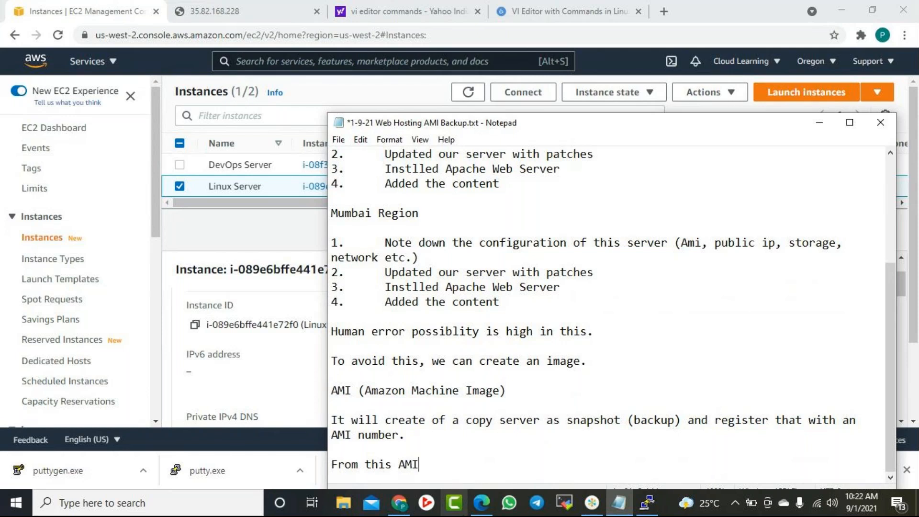
type(", you ca l")
key("BackSpace")
key("BackSpace")
type("n launch different")
key("ctrl+shift+Left")
type("multiple serv")
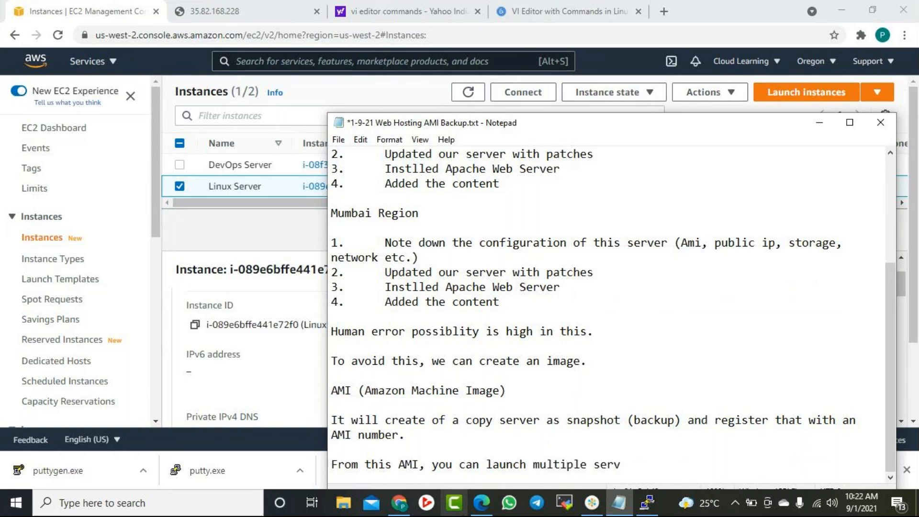
type("er every time, it will have son")
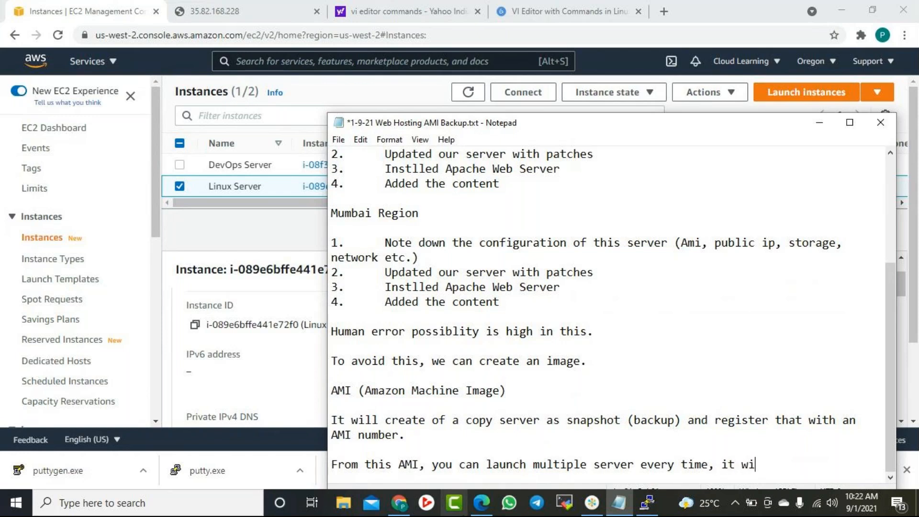
key("BackSpace")
key("BackSpace")
type("ame data ")
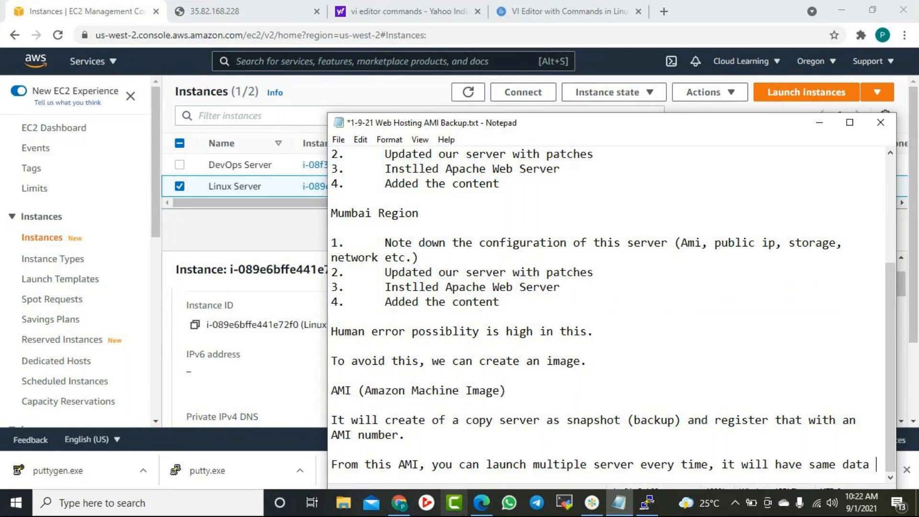
type("whic")
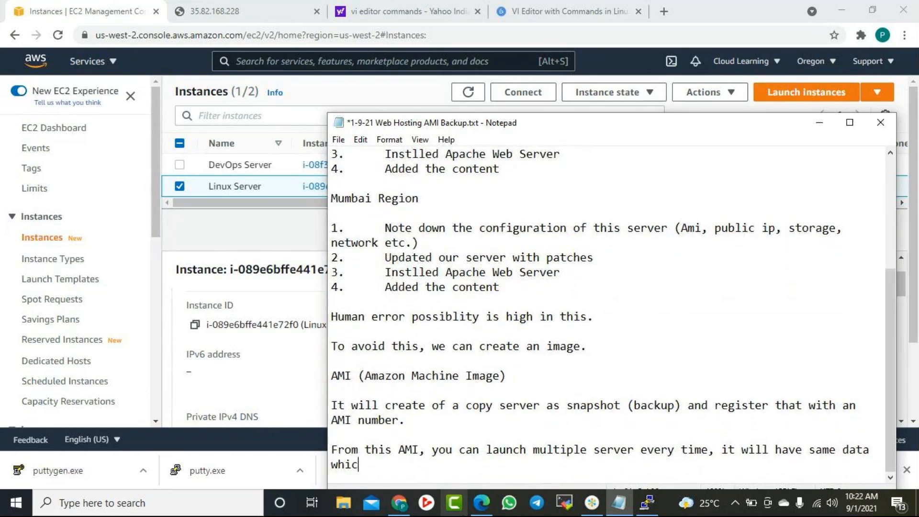
type("h you have while c")
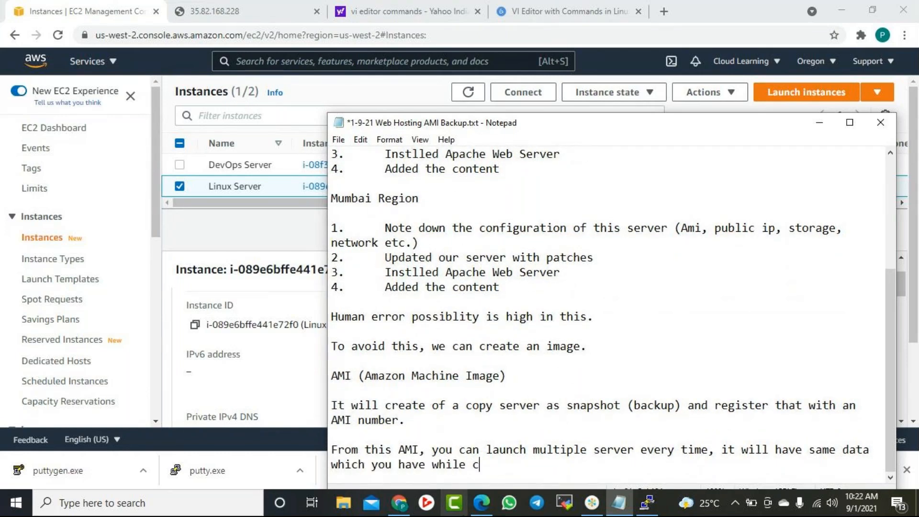
type("reating AM")
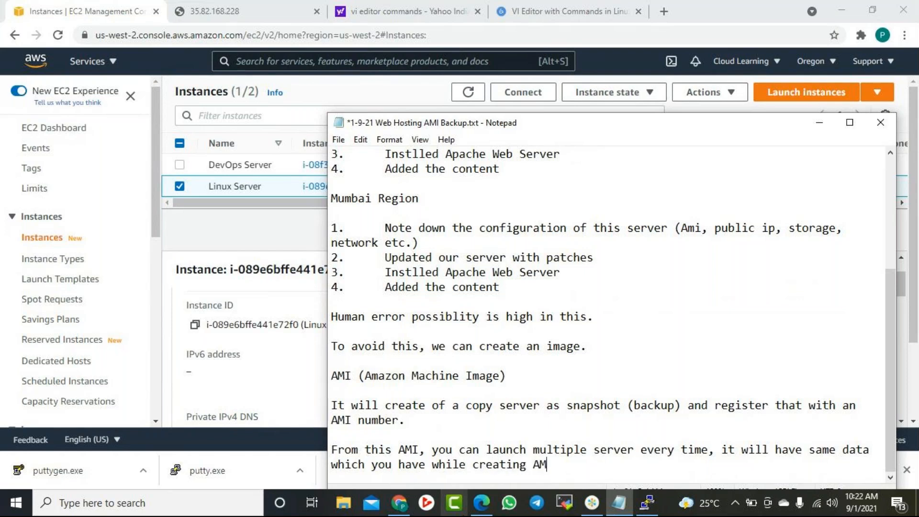
type("I.")
Save the notes with blank lines added at the end and minimize Notepad to return to the EC2 Instances page.
key("Return")
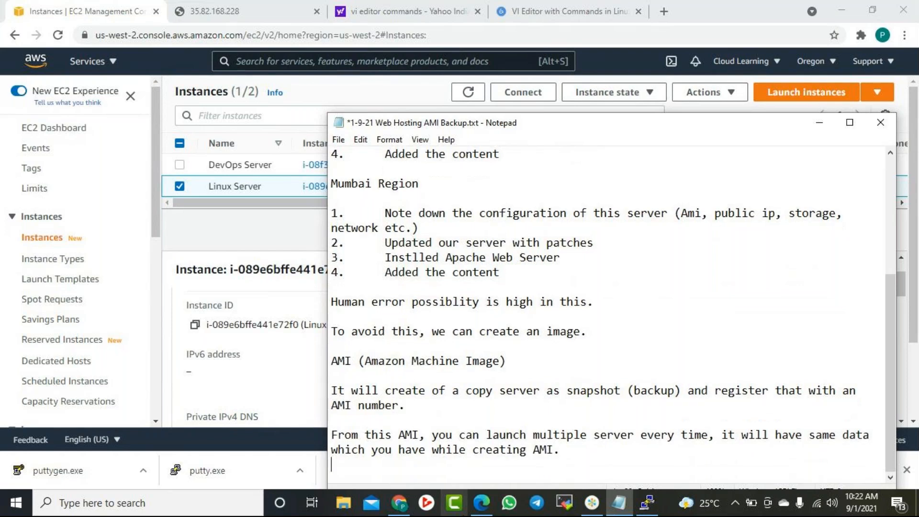
key("Return")
key("ctrl+s")
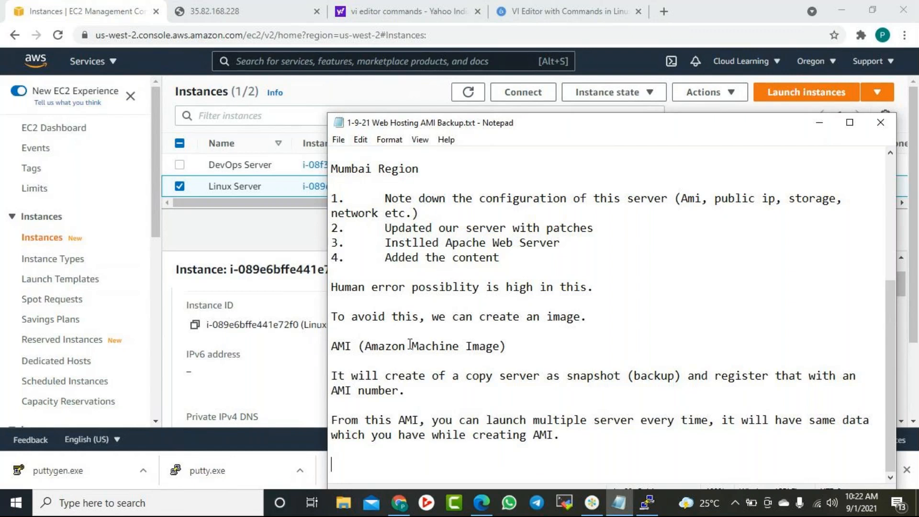
left_click(819, 122)
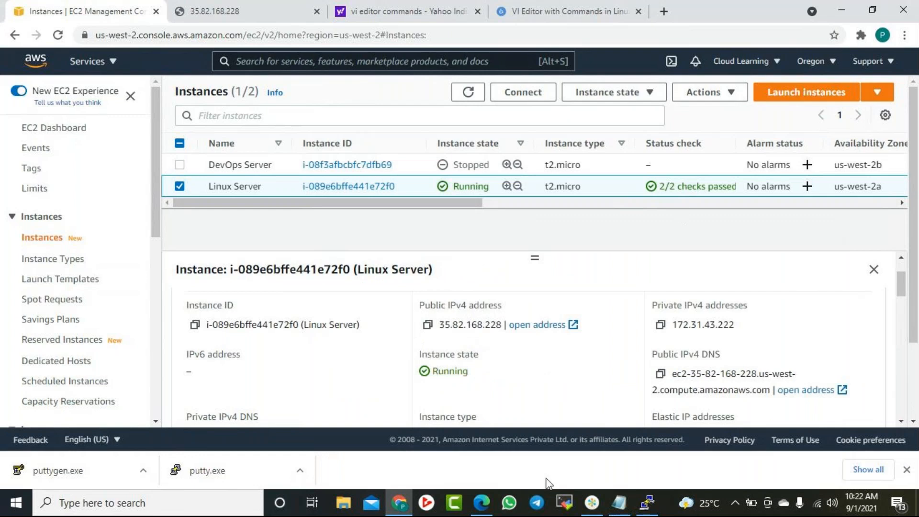
Launch Microsoft Paint (mspaint) with a blank canvas.
right_click(16, 503)
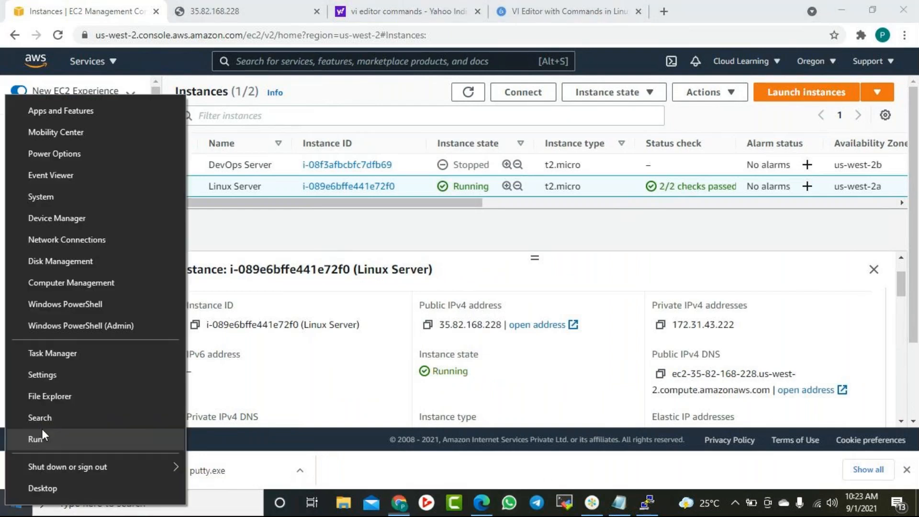
left_click(44, 437)
type("mspaint")
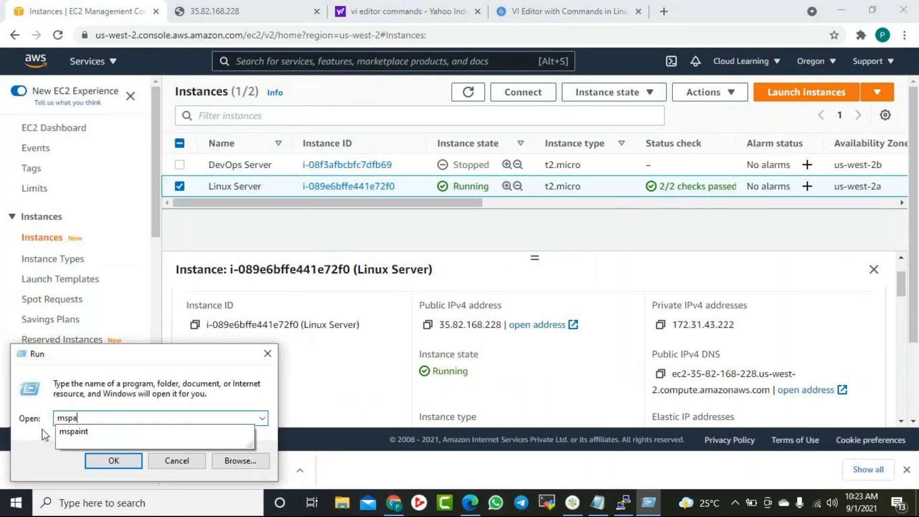
key("Return")
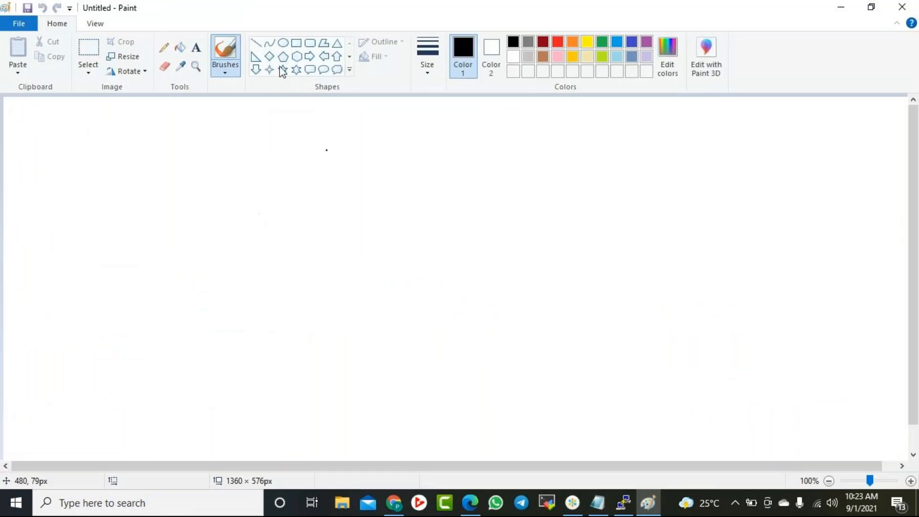
Add a text label with the website's www address toward the left part of the canvas.
left_click(196, 48)
left_click(231, 248)
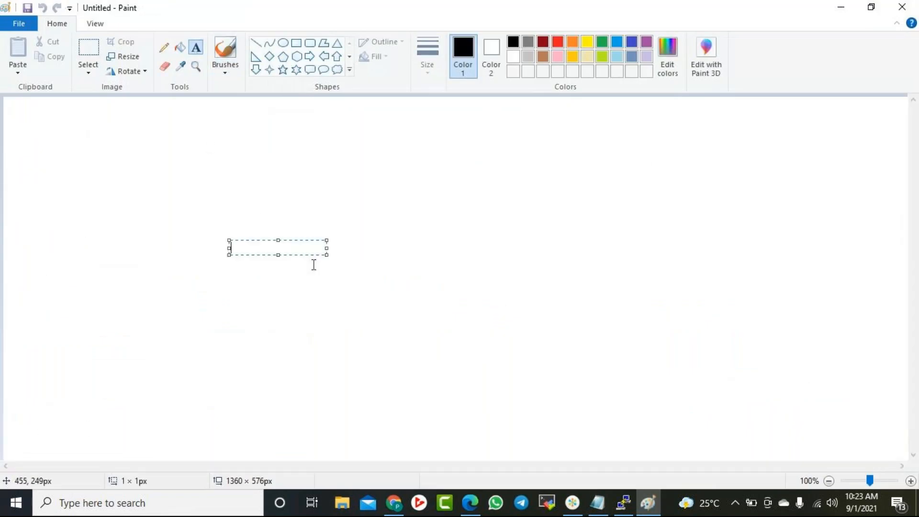
type("www")
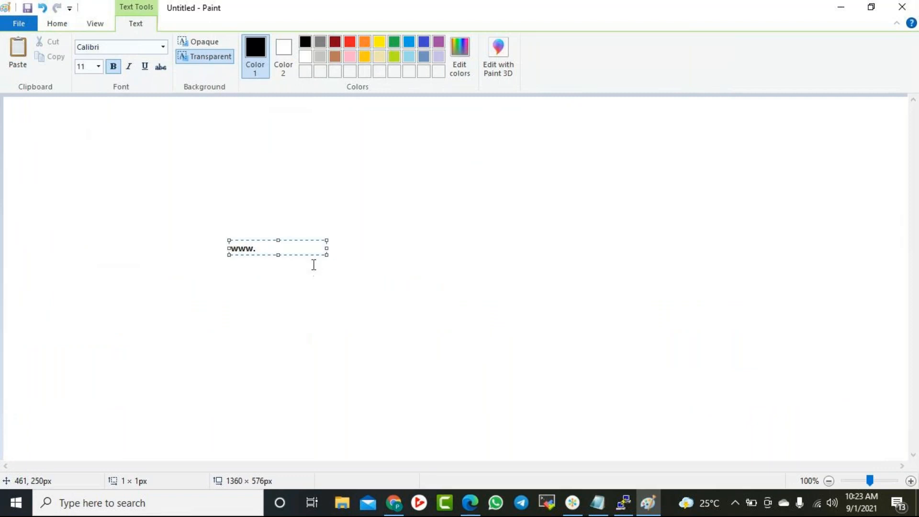
type(".sonupathank")
key("BackSpace")
key("Right")
type(".com")
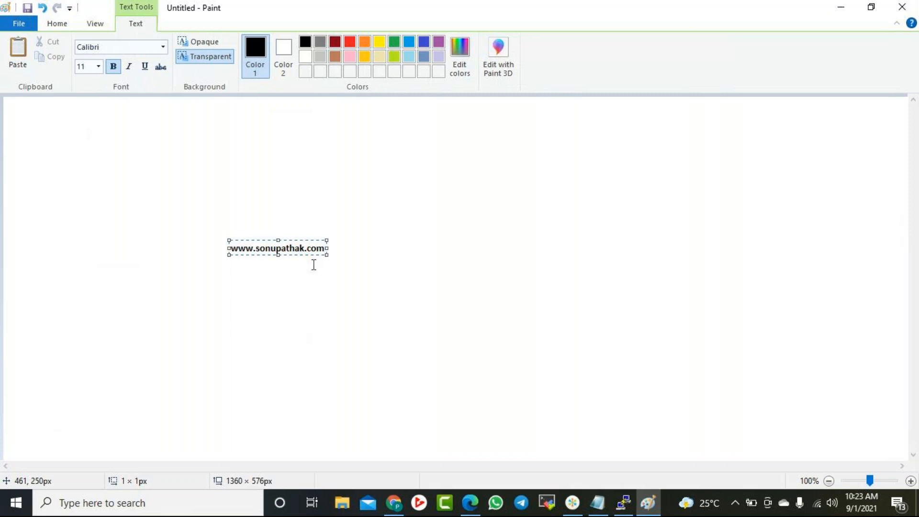
left_click(238, 160)
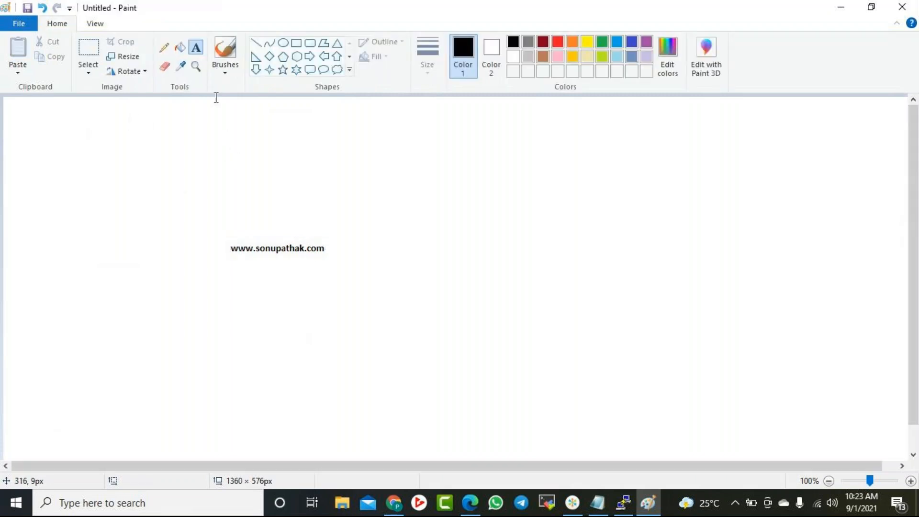
Draw a rounded rectangle about 624 × 451 px beside the website address, with an ellipse about 328 × 154 px in its upper part.
left_click(311, 43)
mouse_move(412, 142)
left_mouse_down()
mouse_move(877, 436)
mouse_move(849, 324)
mouse_move(833, 443)
left_mouse_up()
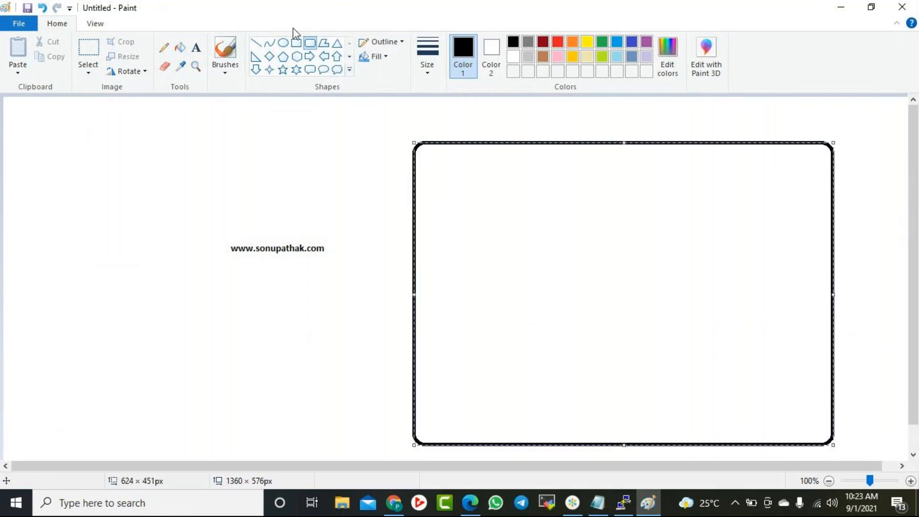
left_click(283, 43)
left_click_drag(511, 173, 734, 279)
Label the ellipse "Oregon" with text just below it.
left_click(196, 47)
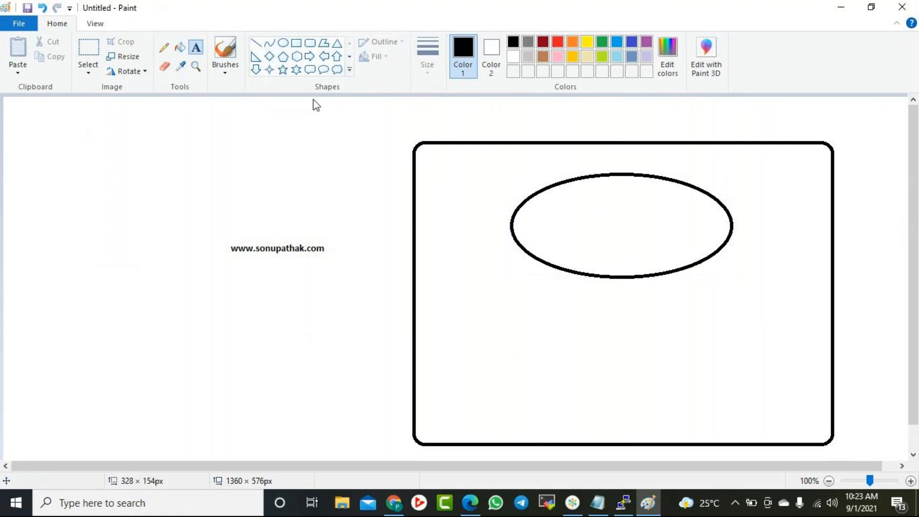
left_click(558, 225)
left_click(545, 278)
left_click(551, 278)
type("Oregon")
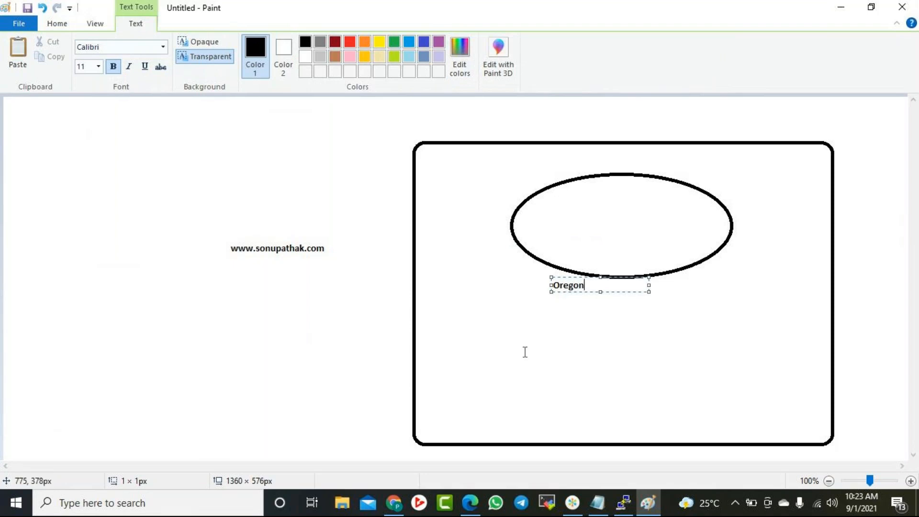
left_click(292, 268)
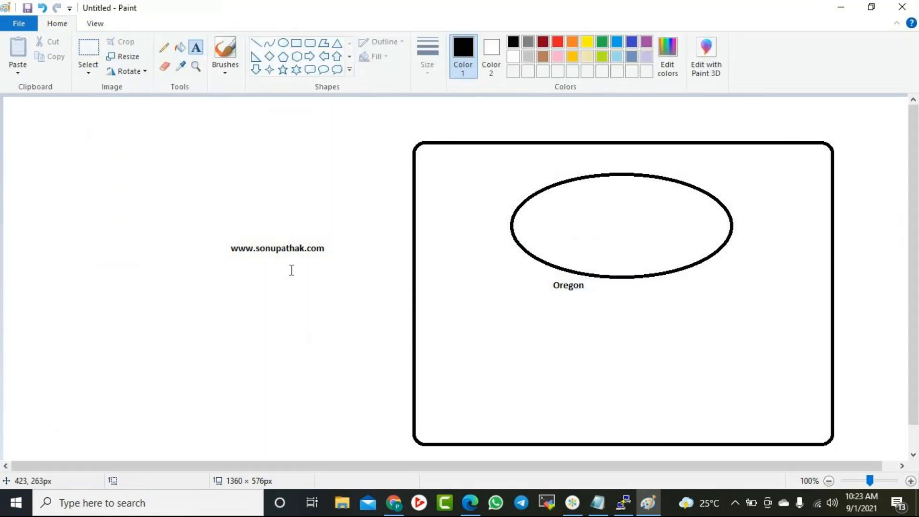
Draw a rectangle about 92 × 67 px inside the Oregon ellipse and label it "Web".
left_click(296, 43)
left_click_drag(555, 198, 618, 243)
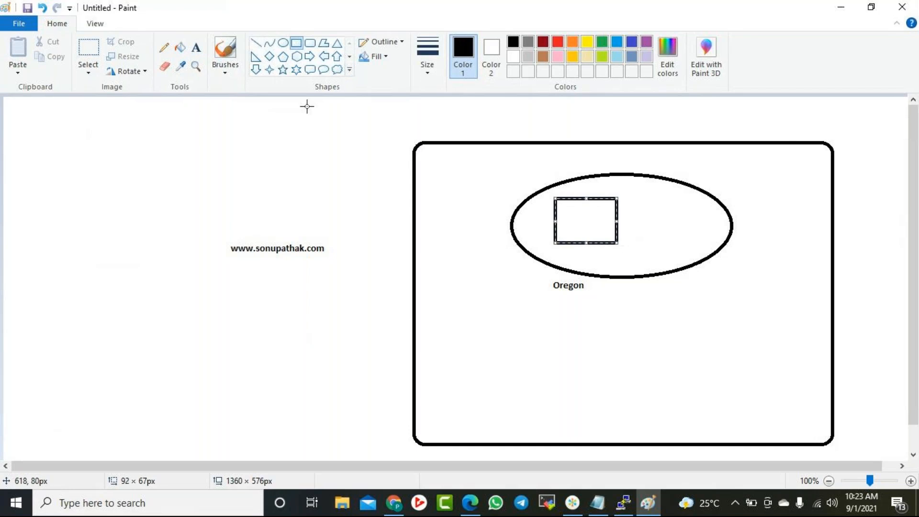
left_click(204, 48)
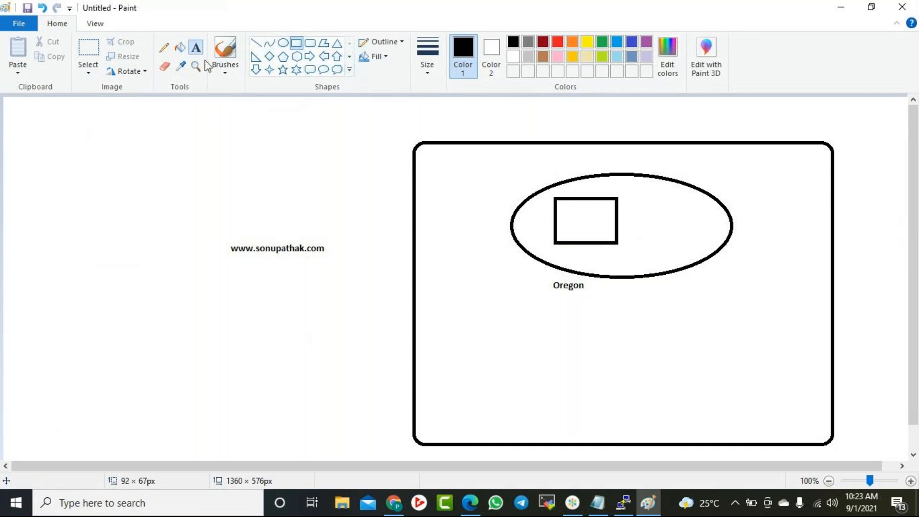
left_click(567, 214)
type("Web")
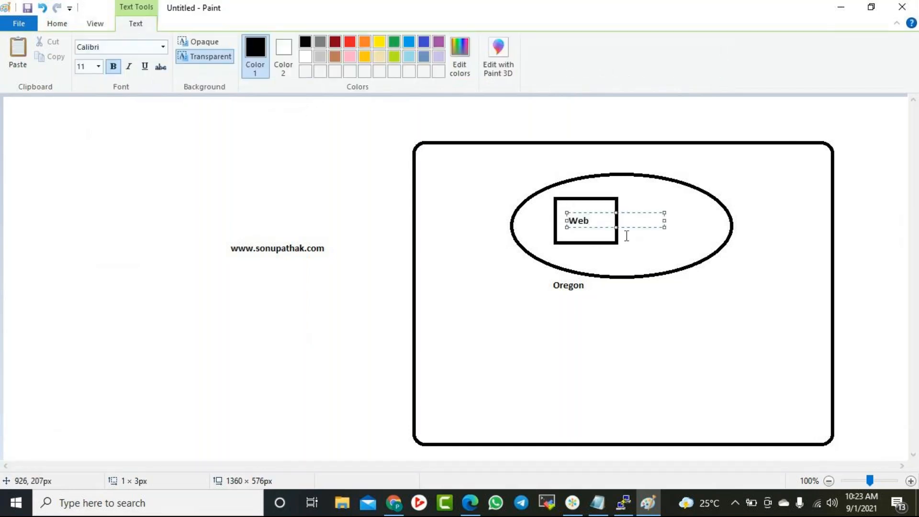
left_click(472, 328)
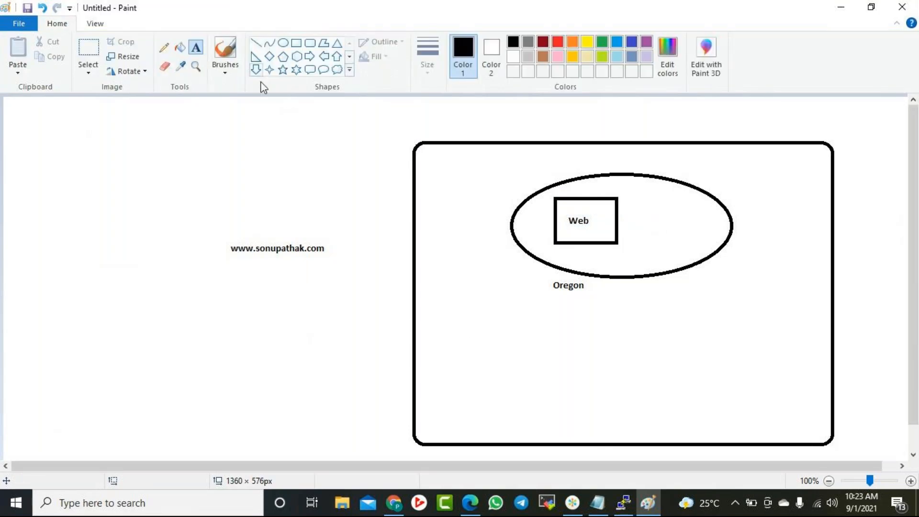
Draw a straight line from the website address to the Oregon ellipse.
left_click(256, 42)
left_click_drag(337, 250, 500, 228)
left_click(496, 295)
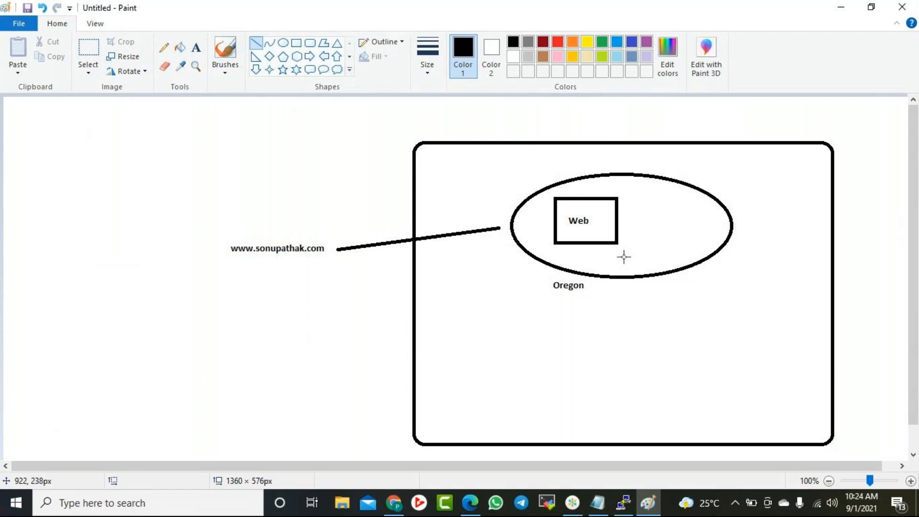
Draw a second rectangle about 87 × 63 px to the right of the Web box inside the Oregon ellipse.
left_click(196, 48)
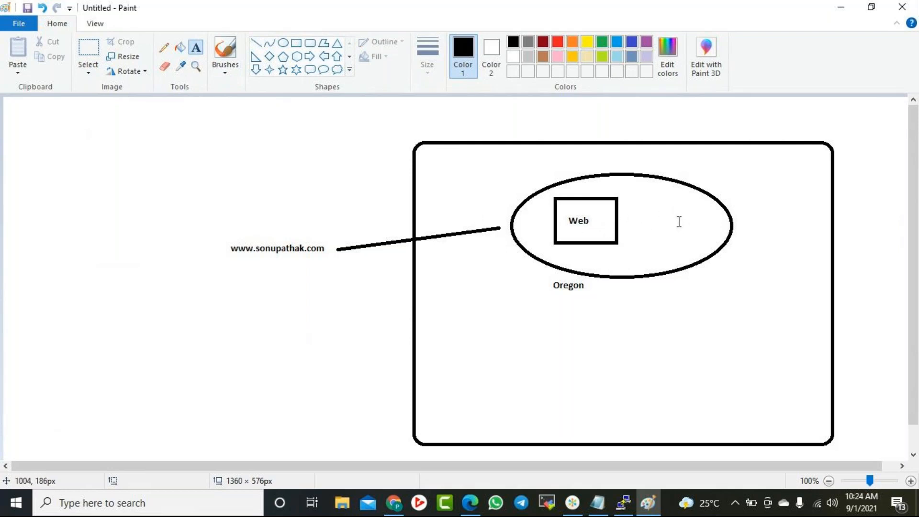
left_click(296, 43)
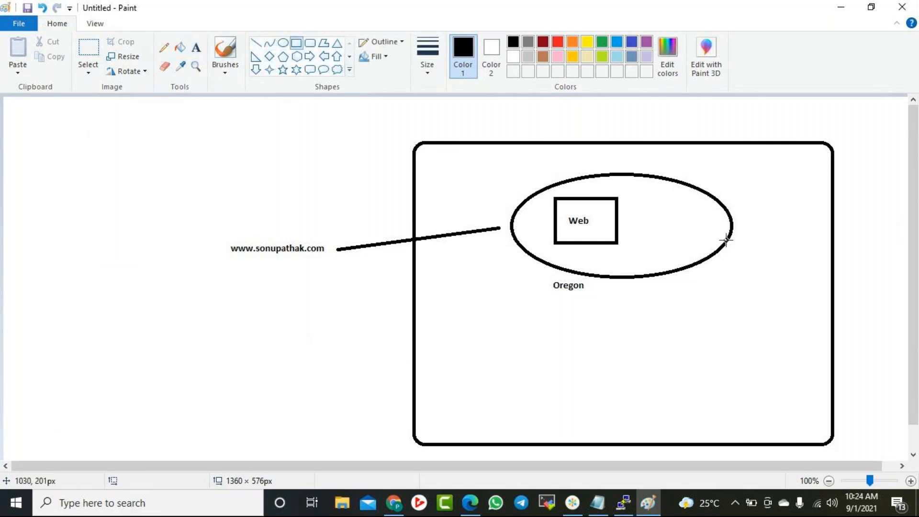
left_click_drag(639, 198, 698, 241)
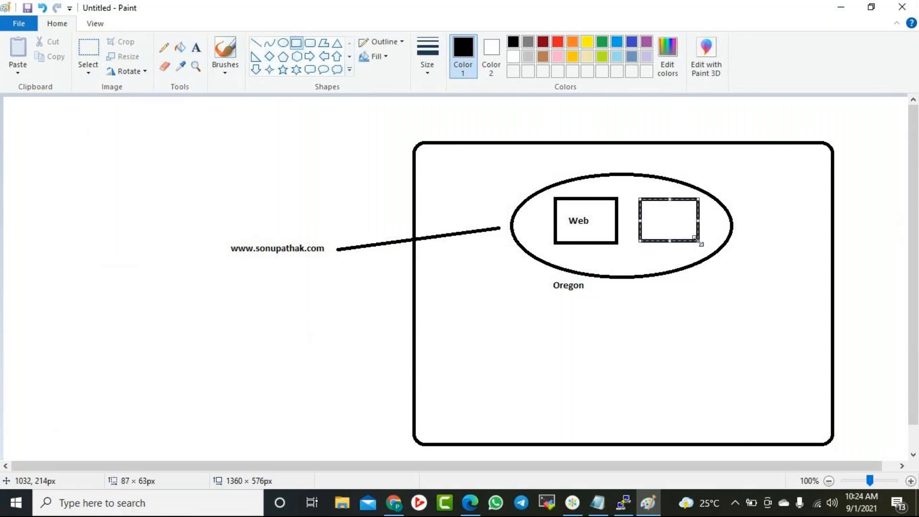
left_click(742, 311)
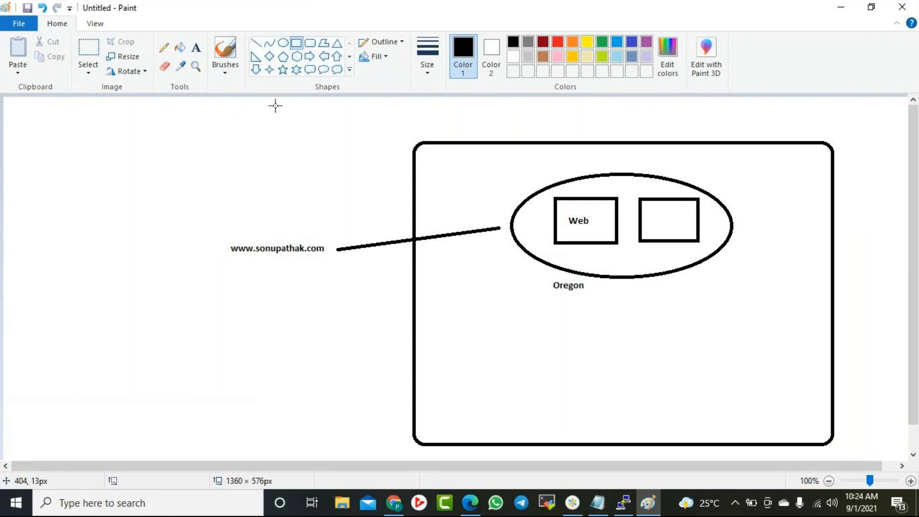
Draw a second ellipse about 331 × 136 px in the lower part of the rounded rectangle.
left_click(310, 43)
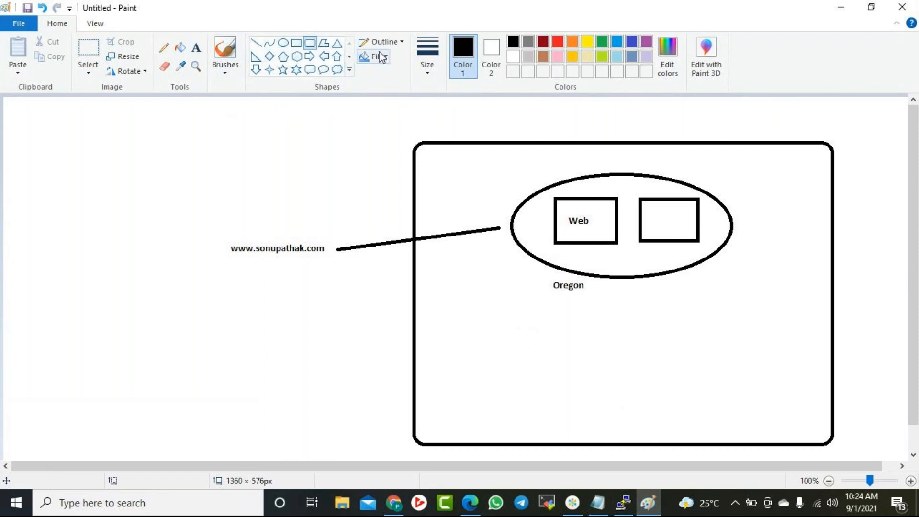
left_click(310, 44)
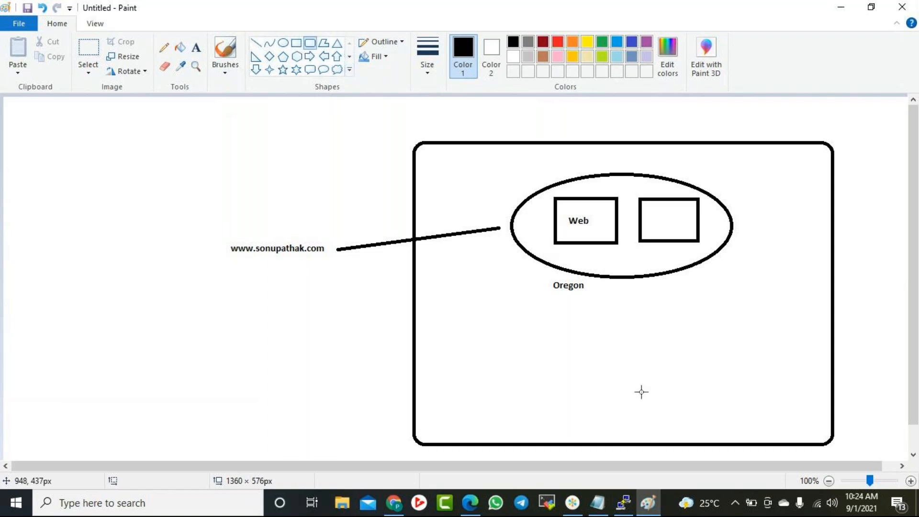
left_click(283, 43)
left_click_drag(504, 326, 726, 417)
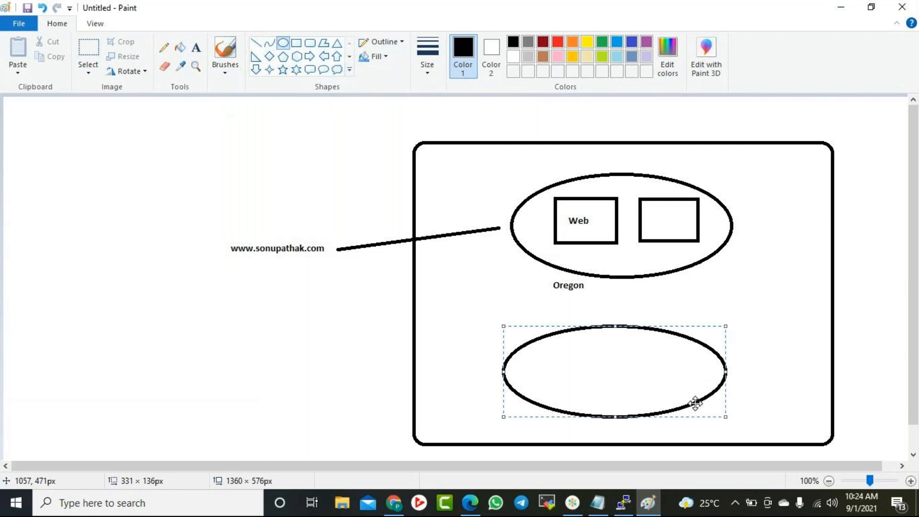
Label the lower ellipse "Mumbai" with text just below it.
left_click(196, 48)
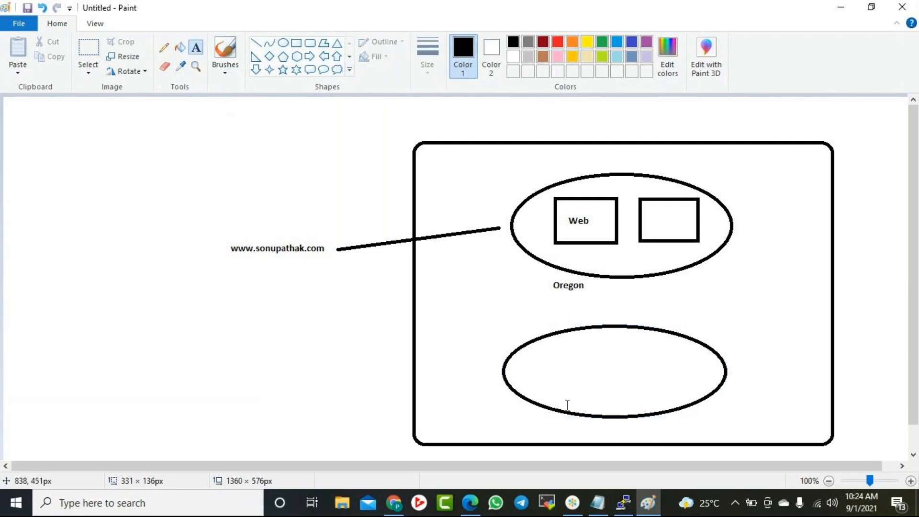
left_click(557, 421)
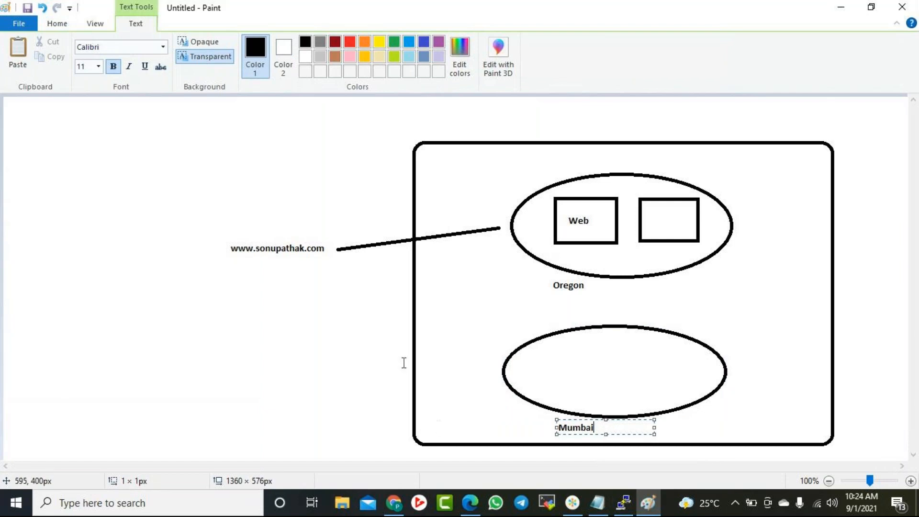
left_click(507, 319)
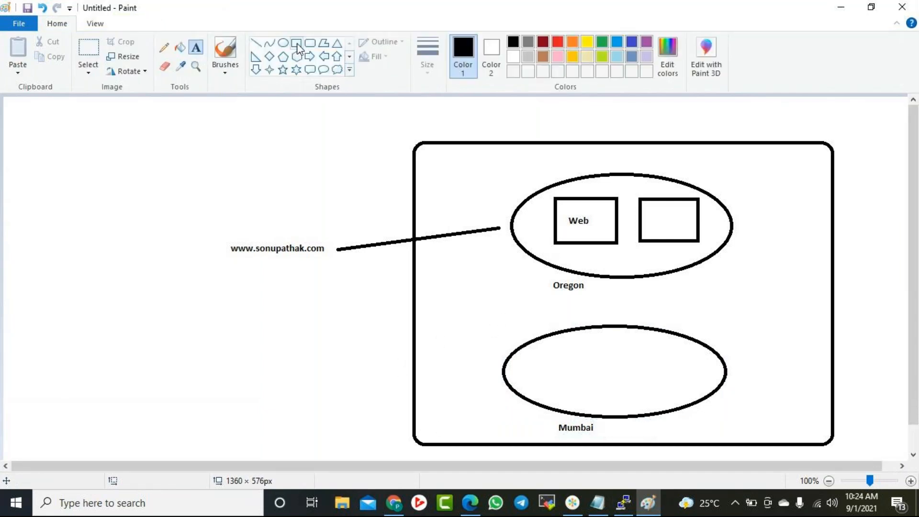
Draw a rectangle about 80 × 63 px inside the Mumbai ellipse.
left_click(296, 43)
left_click_drag(568, 342, 623, 386)
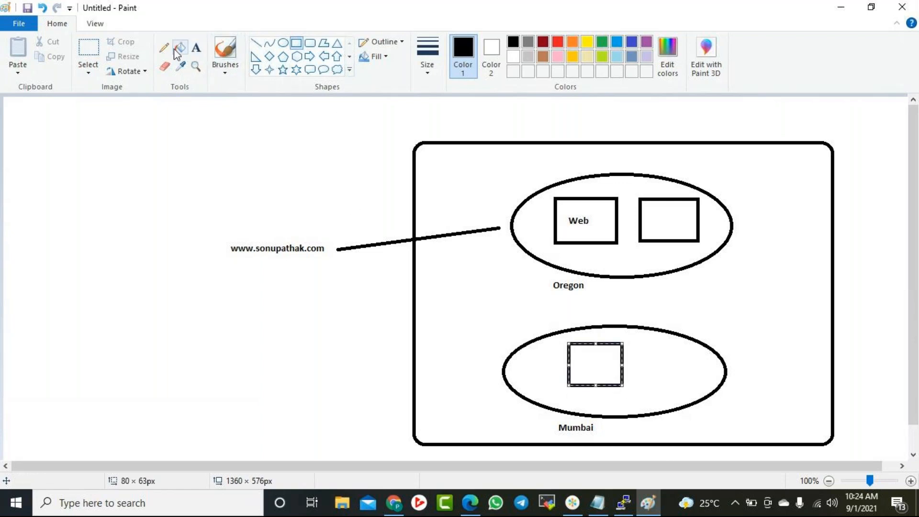
left_click(256, 44)
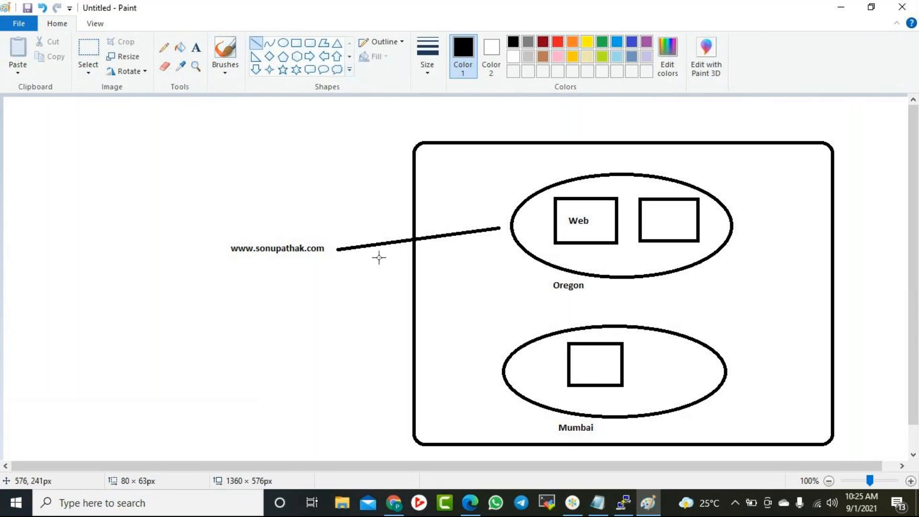
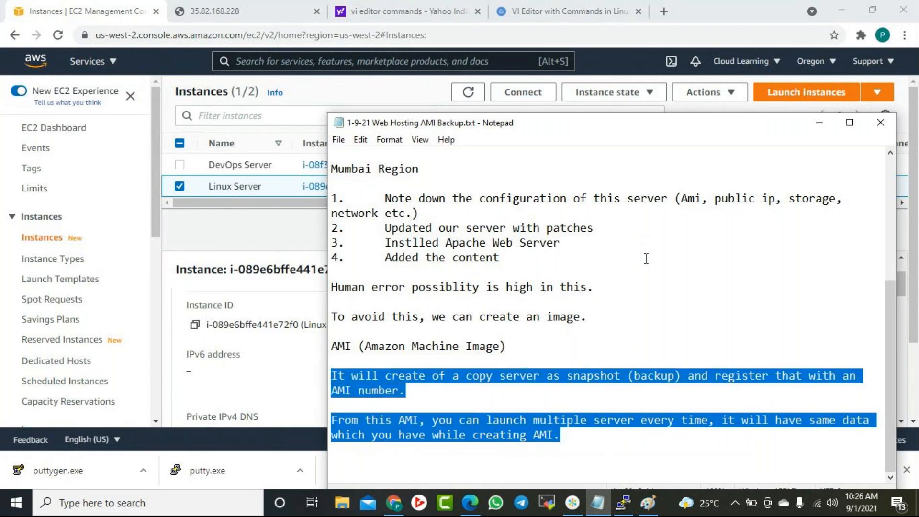
Deselect the AMI text in the notes and minimize Notepad to return to the EC2 Instances page.
left_click(638, 280)
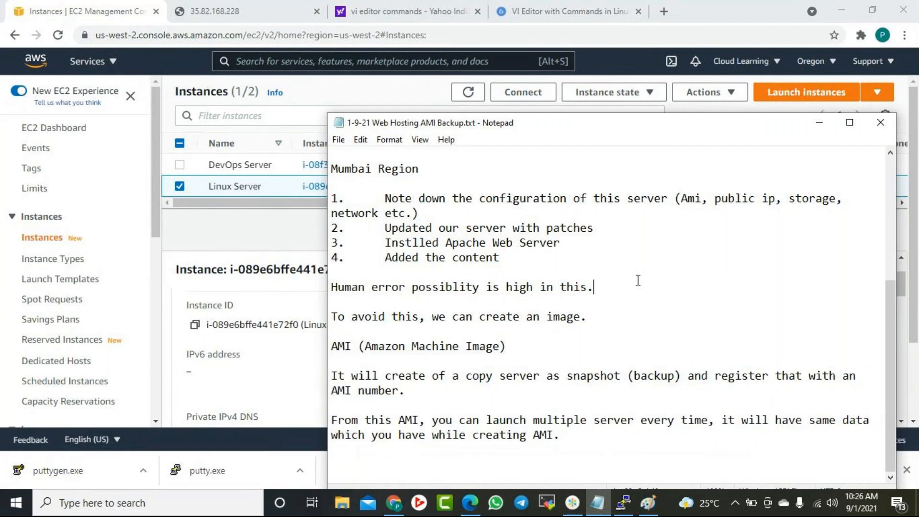
left_click(821, 124)
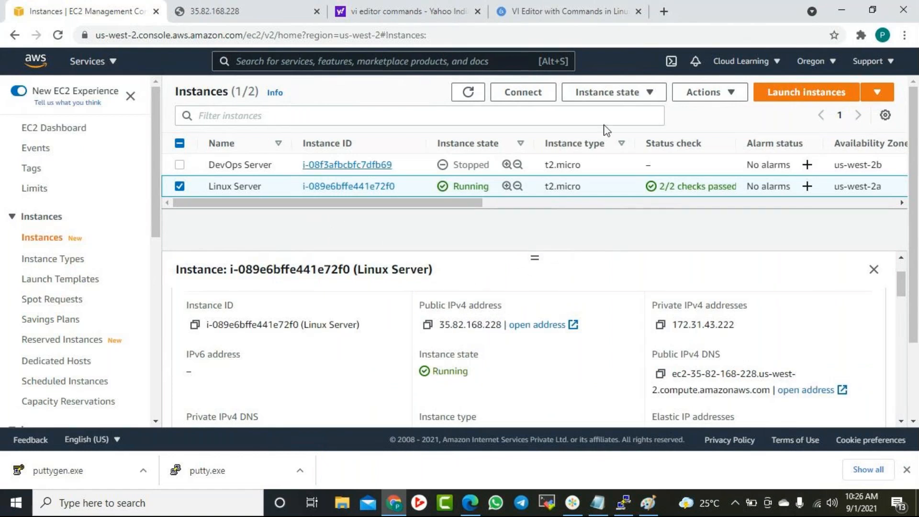
left_click(657, 93)
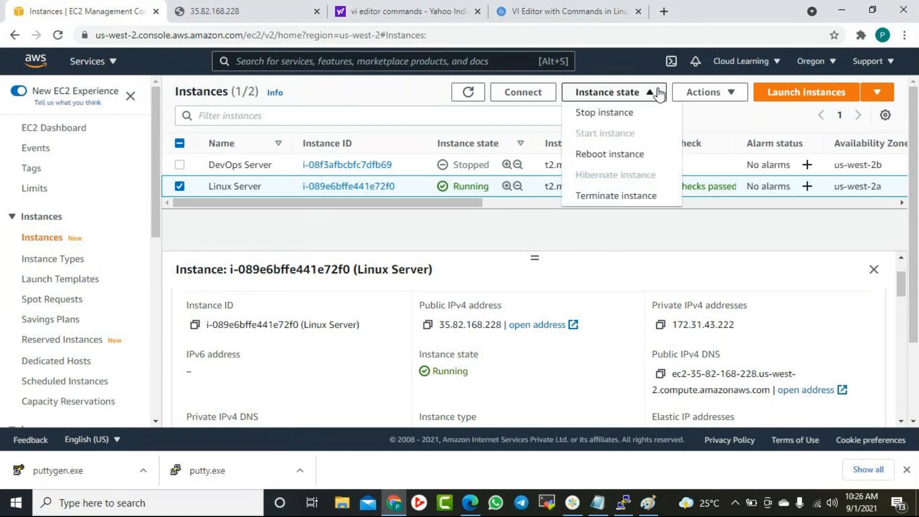
left_click(733, 94)
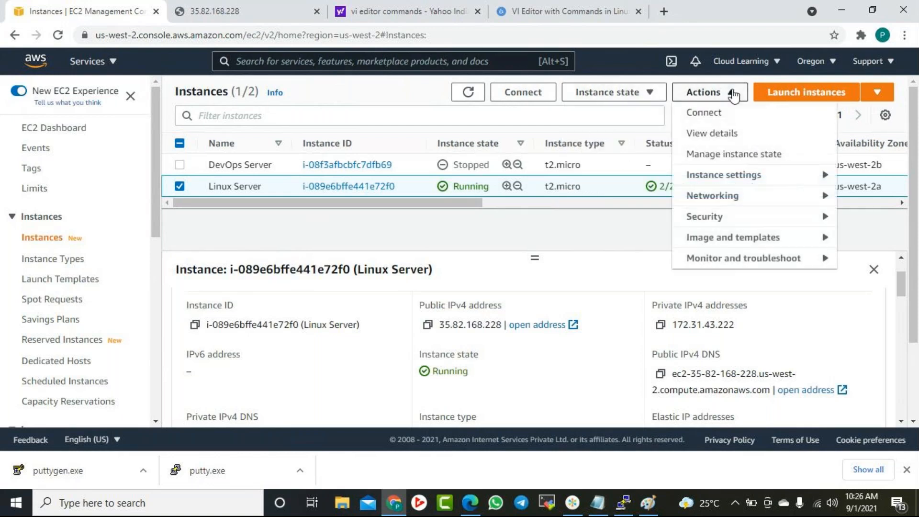
left_click(652, 93)
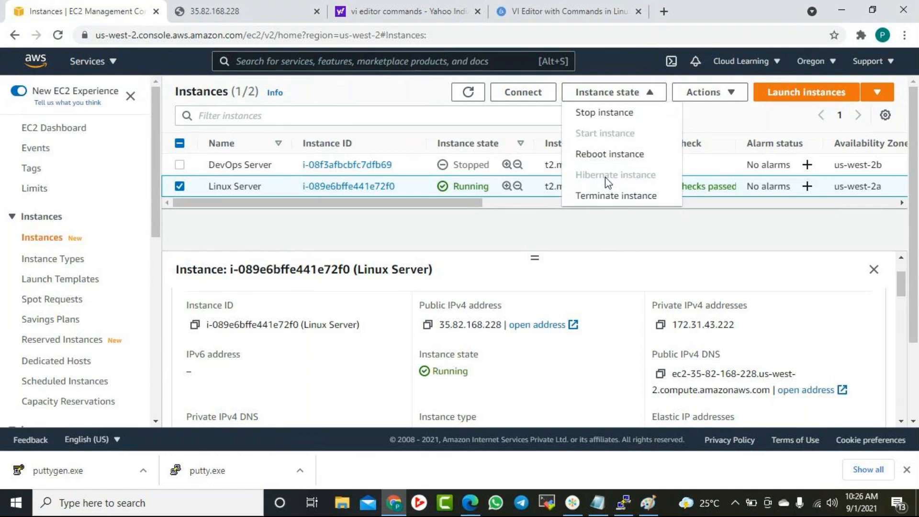
left_click(618, 256)
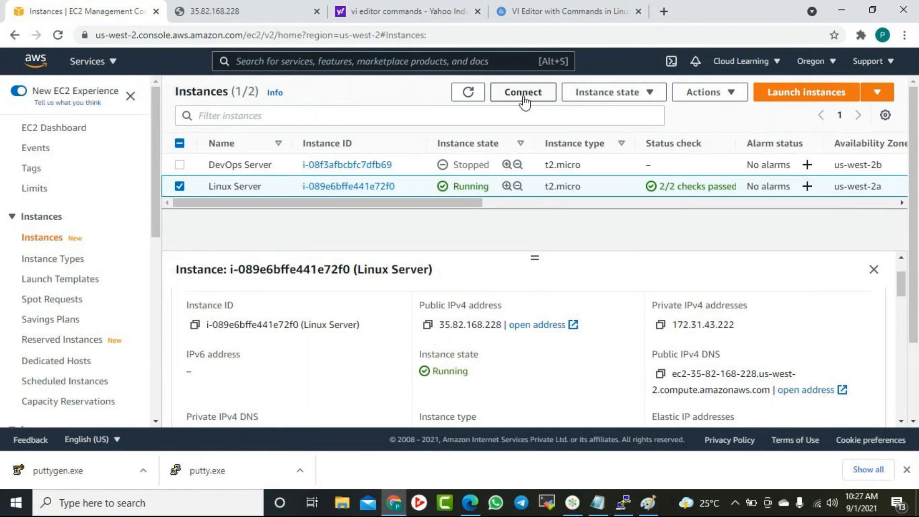
left_click(888, 93)
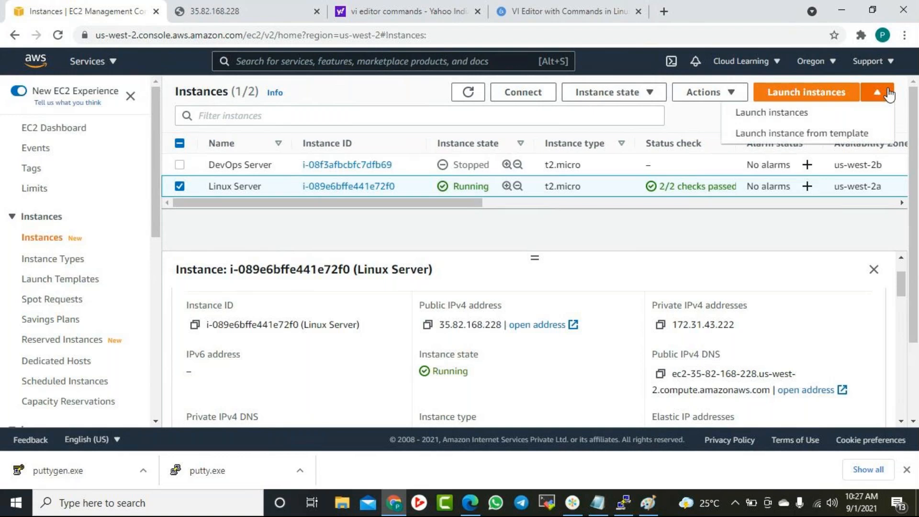
left_click(708, 125)
left_click(732, 92)
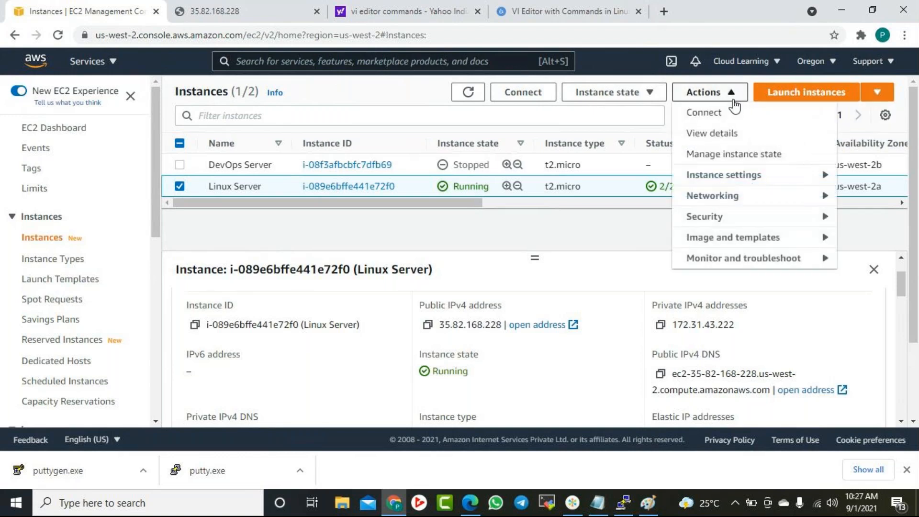
left_click(737, 182)
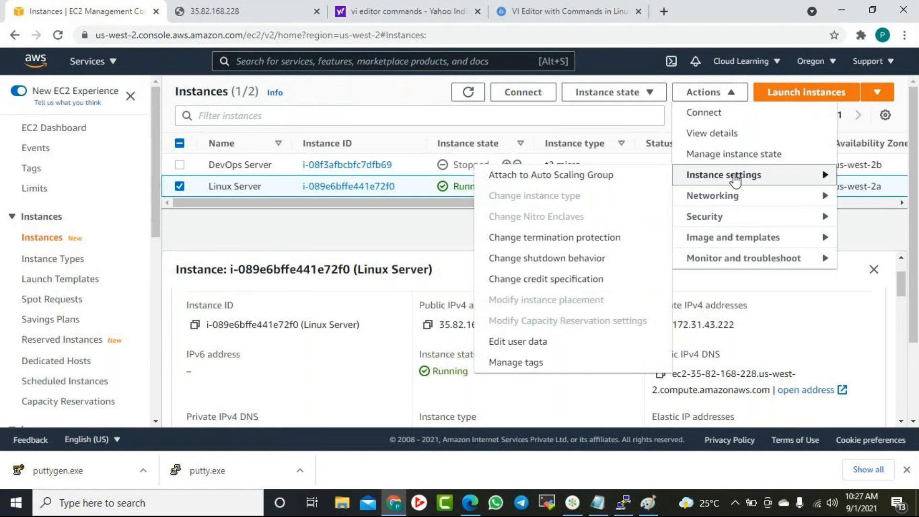
left_click(355, 246)
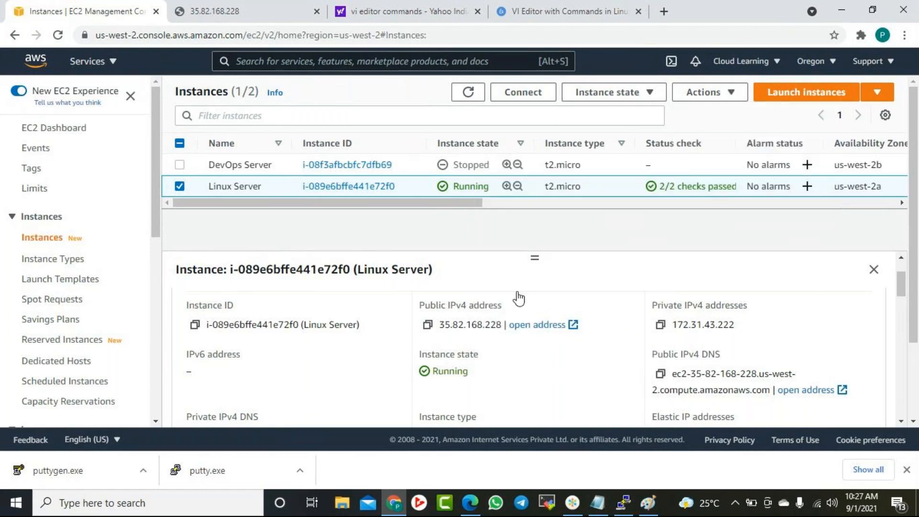
Start creating an image from the selected Linux Server instance and name it "Linux Web Server".
left_click(732, 94)
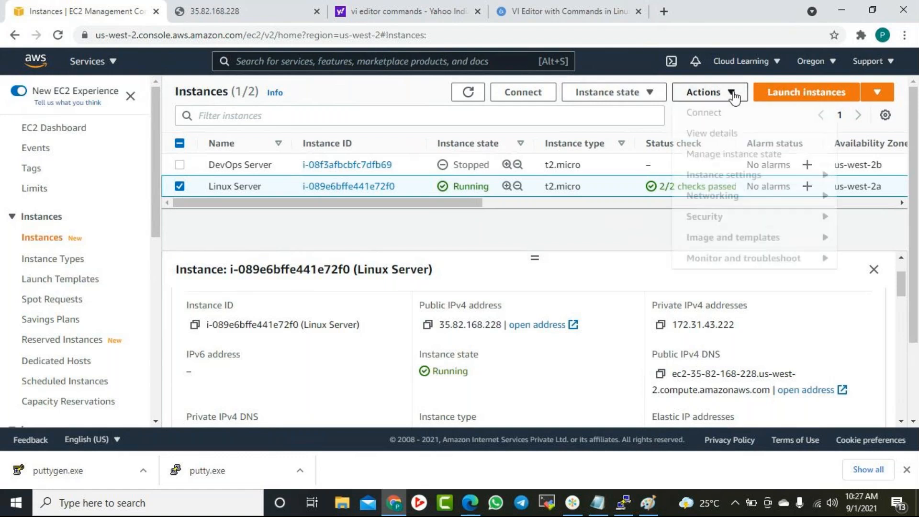
left_click(732, 241)
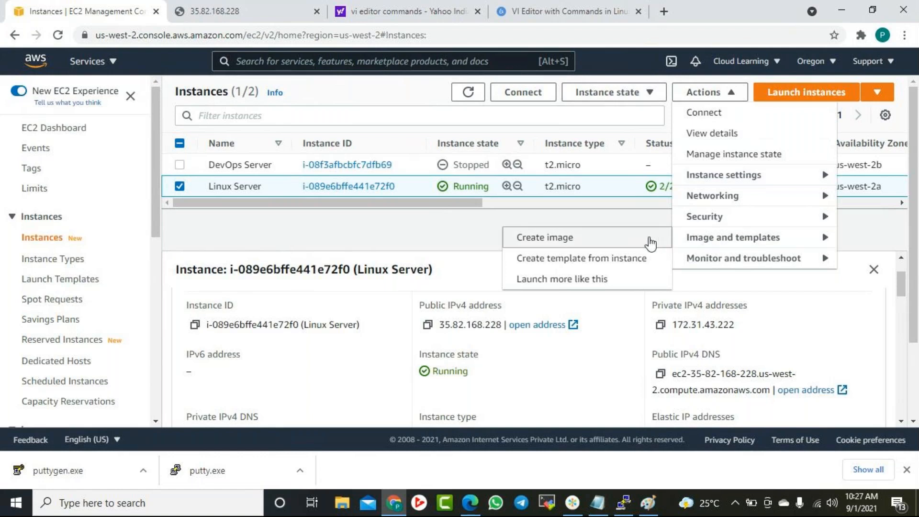
left_click(605, 247)
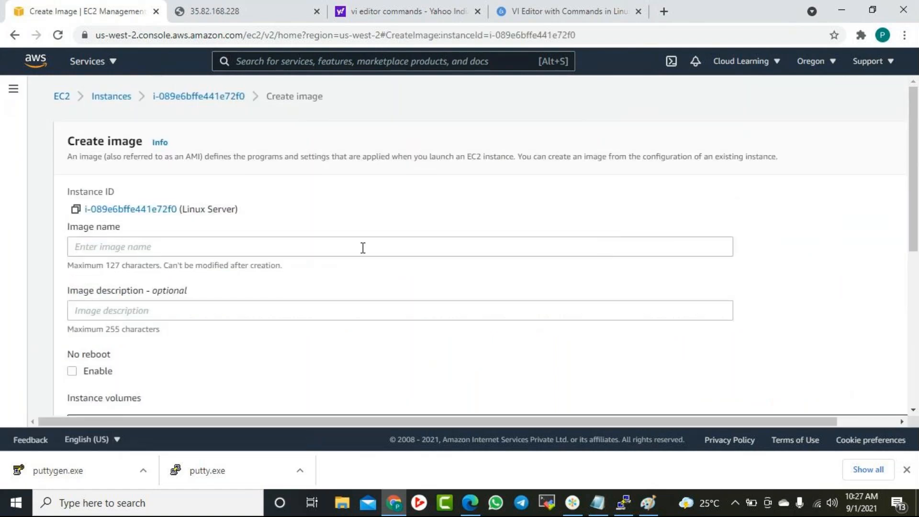
left_click(347, 246)
type("Linux Web Server")
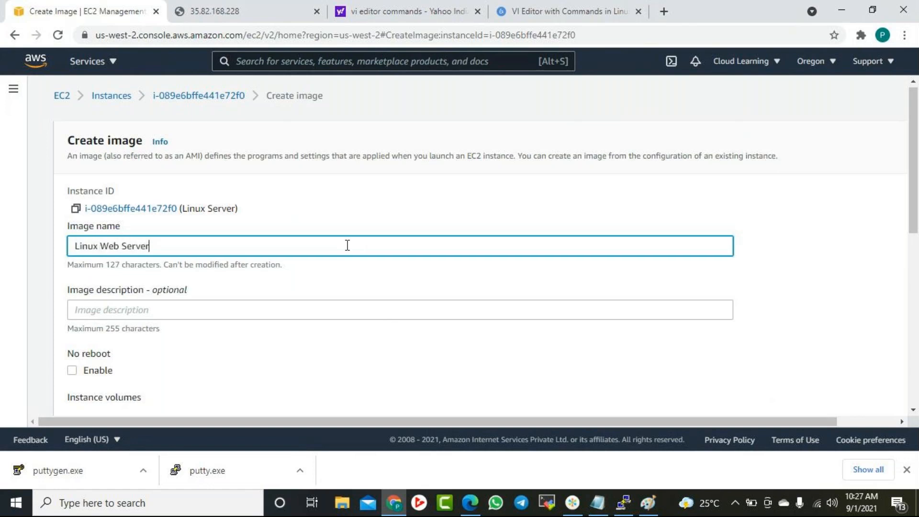
Enable the No reboot option for the image.
scroll(324, 250, "down", 1)
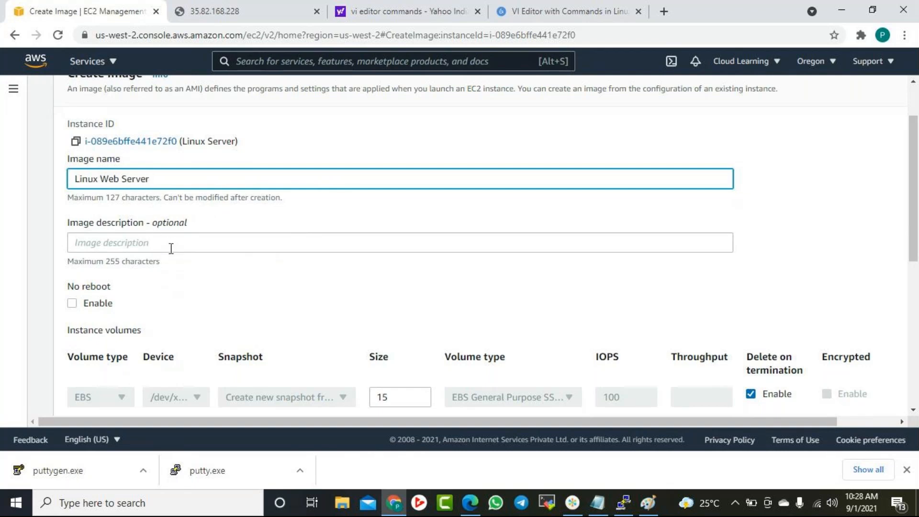
scroll(170, 252, "down", 1)
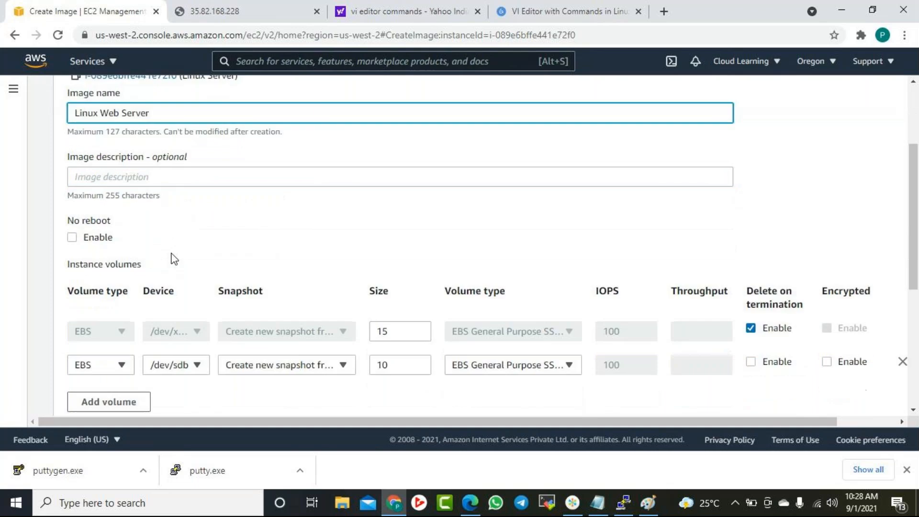
left_click(104, 237)
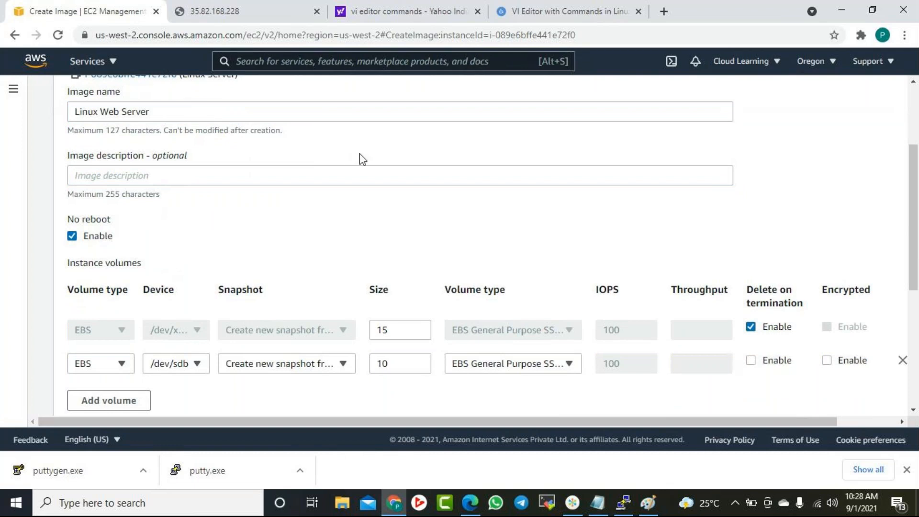
Review the image's name, No reboot option, instance volumes and tagging options before creating it.
scroll(369, 150, "up", 2)
scroll(409, 153, "up", 1)
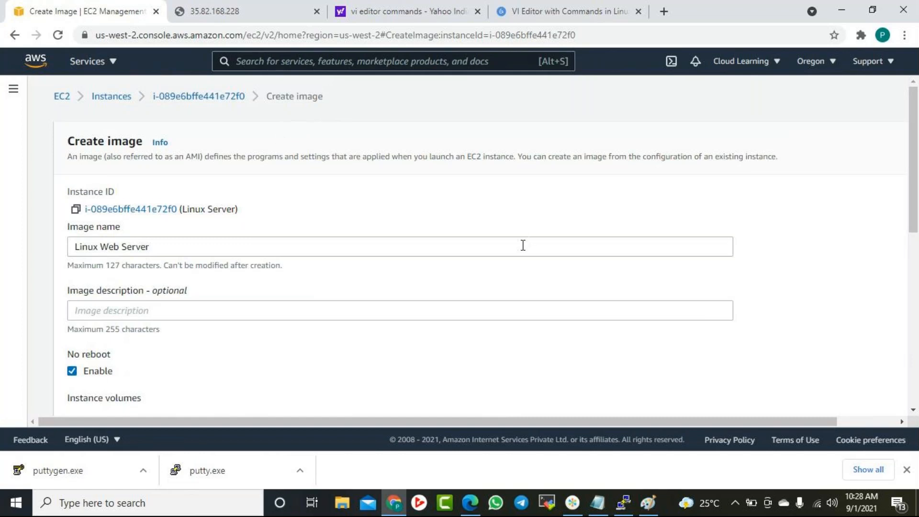
scroll(522, 249, "down", 3)
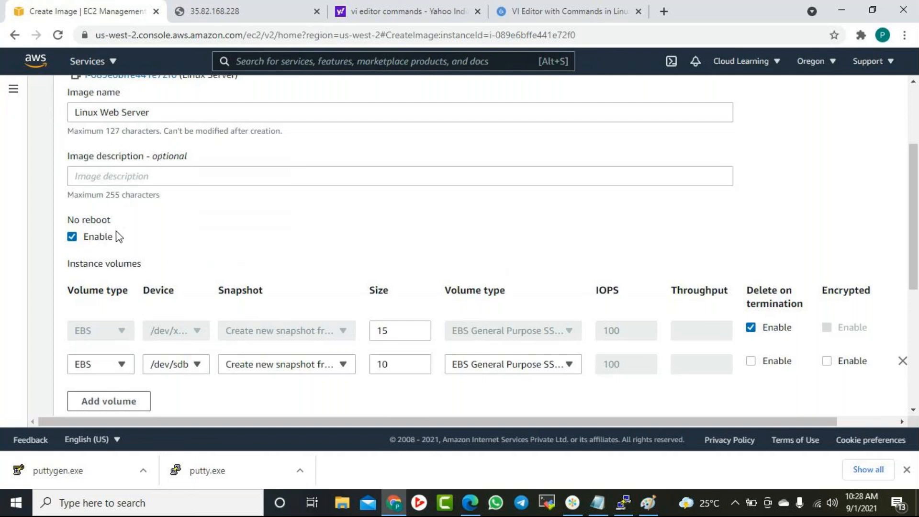
scroll(164, 248, "down", 3)
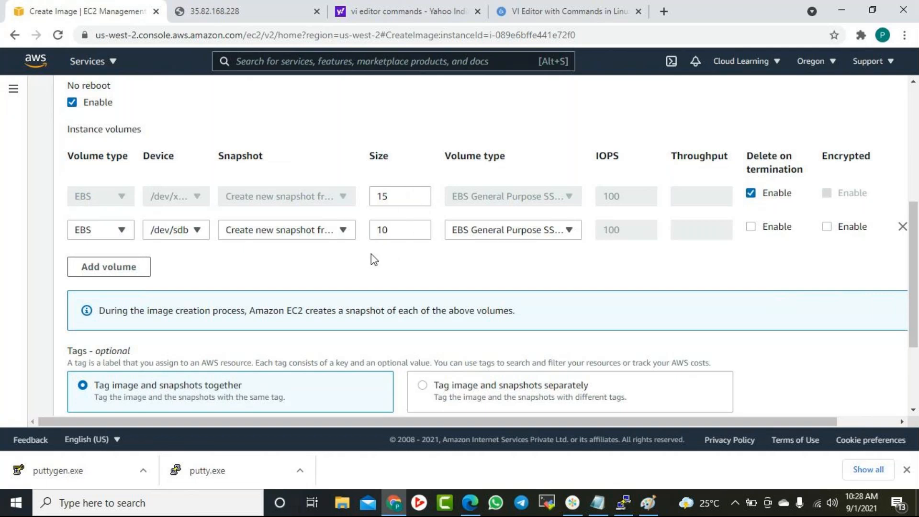
scroll(325, 241, "up", 2)
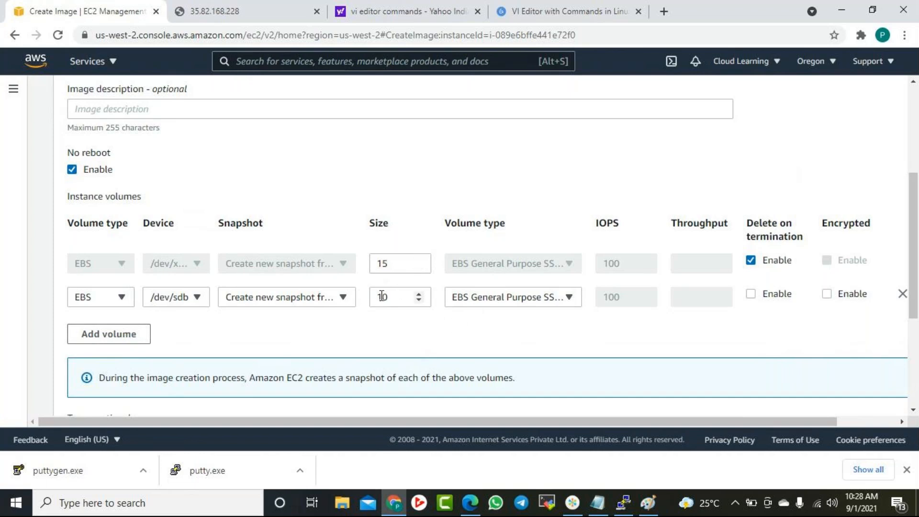
scroll(378, 321, "down", 3)
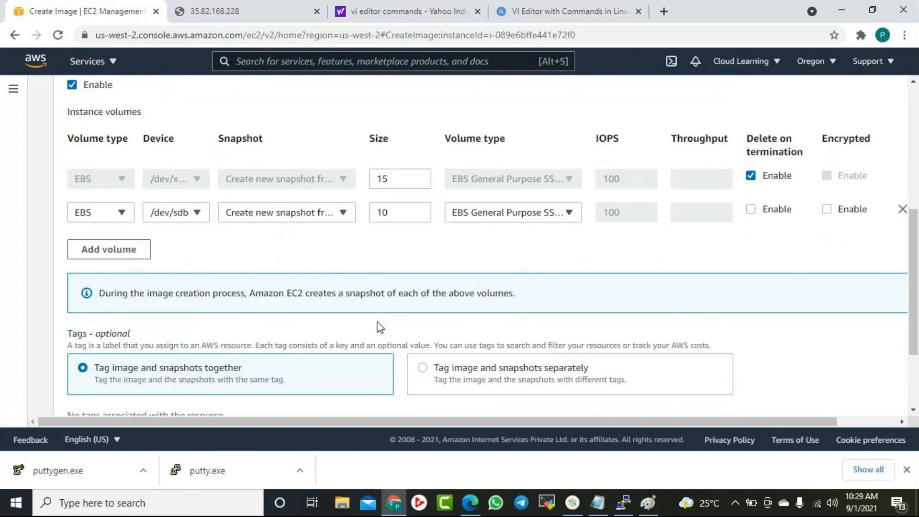
scroll(380, 327, "down", 3)
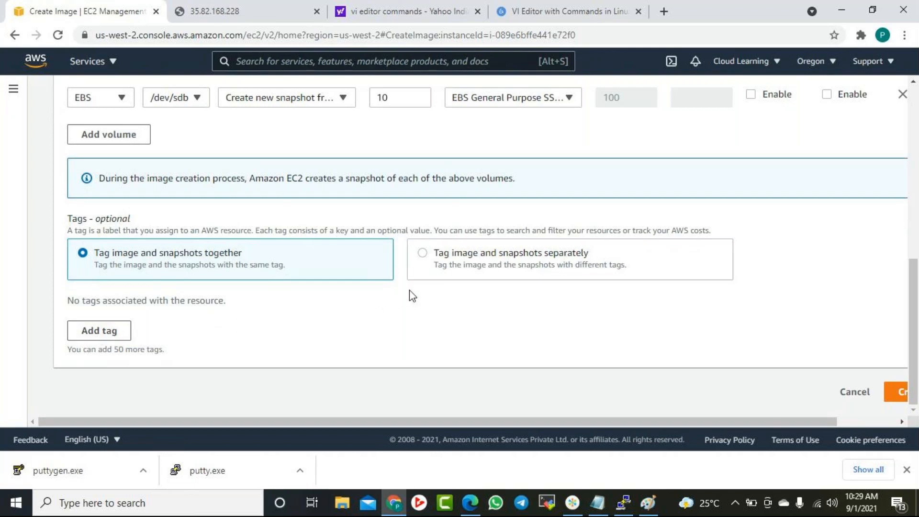
scroll(411, 292, "up", 3)
scroll(410, 289, "up", 1)
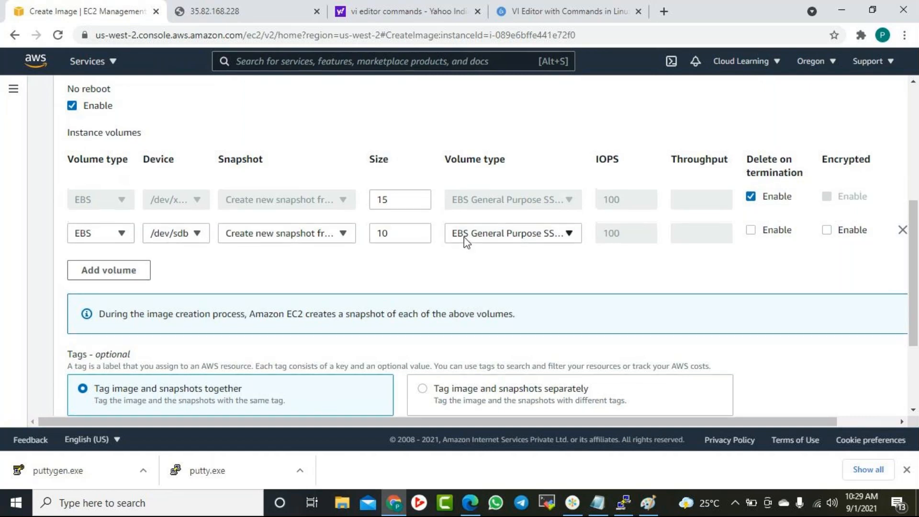
scroll(464, 237, "up", 3)
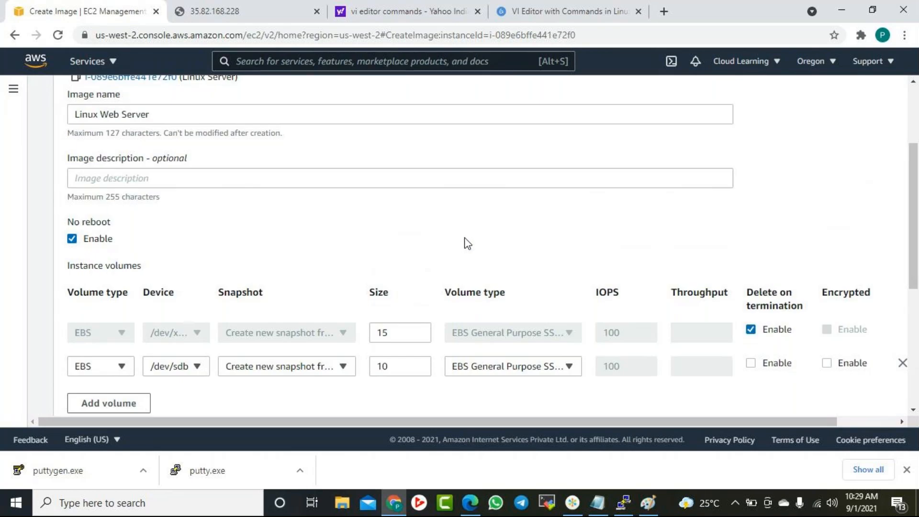
scroll(464, 237, "down", 2)
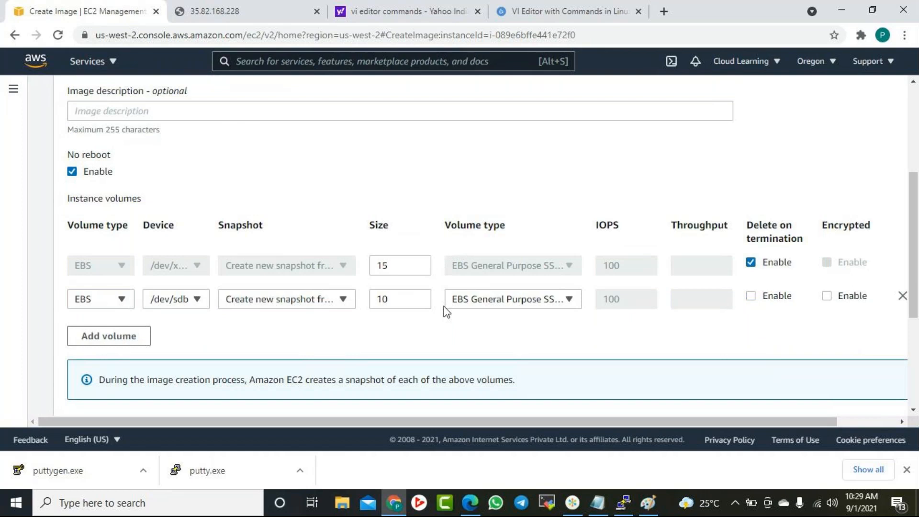
scroll(446, 311, "up", 1)
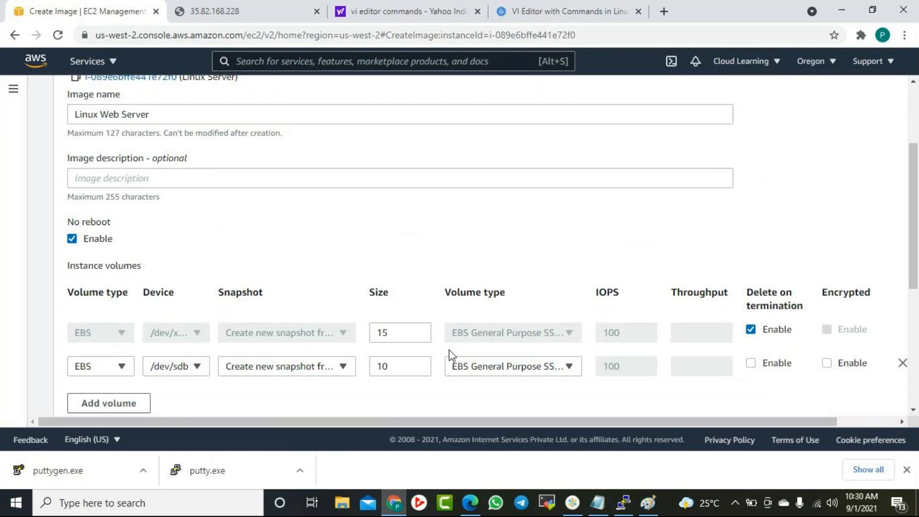
scroll(450, 357, "down", 4)
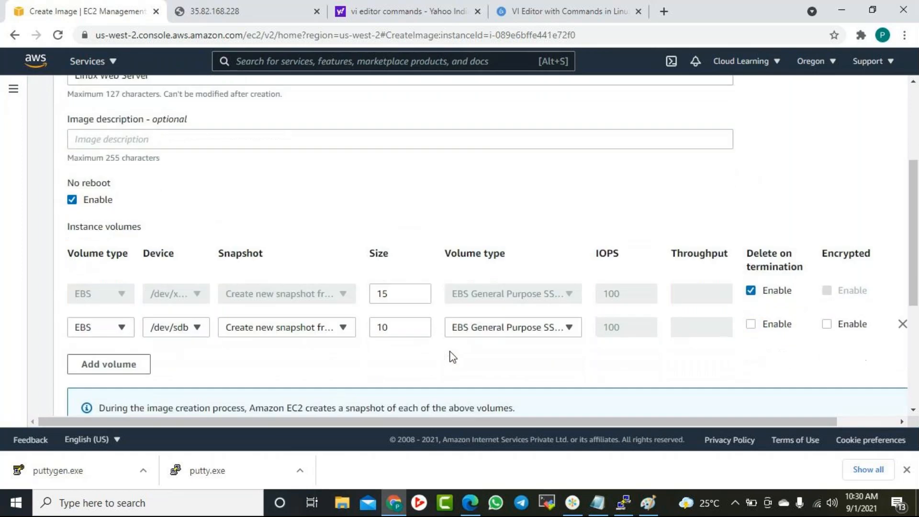
scroll(436, 355, "down", 2)
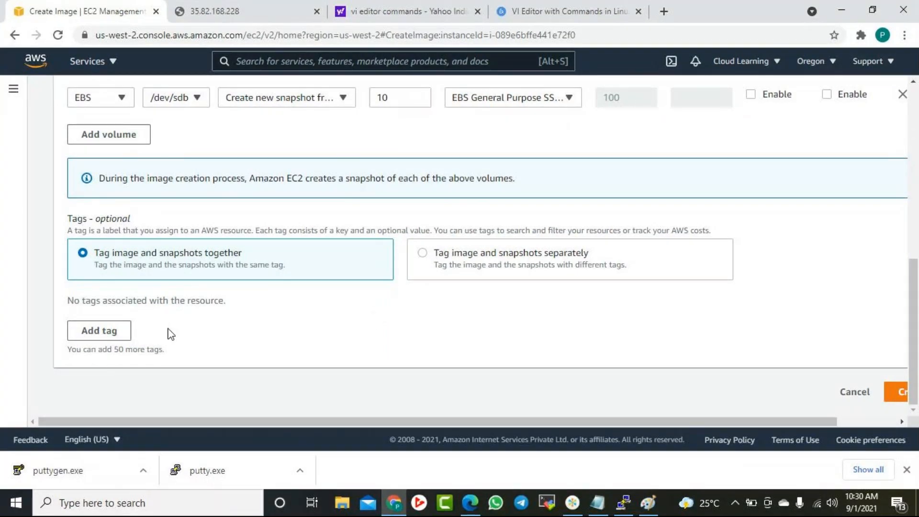
Add a tag to the image with the key "Name" and the value "LinuxWebServer".
left_click(97, 333)
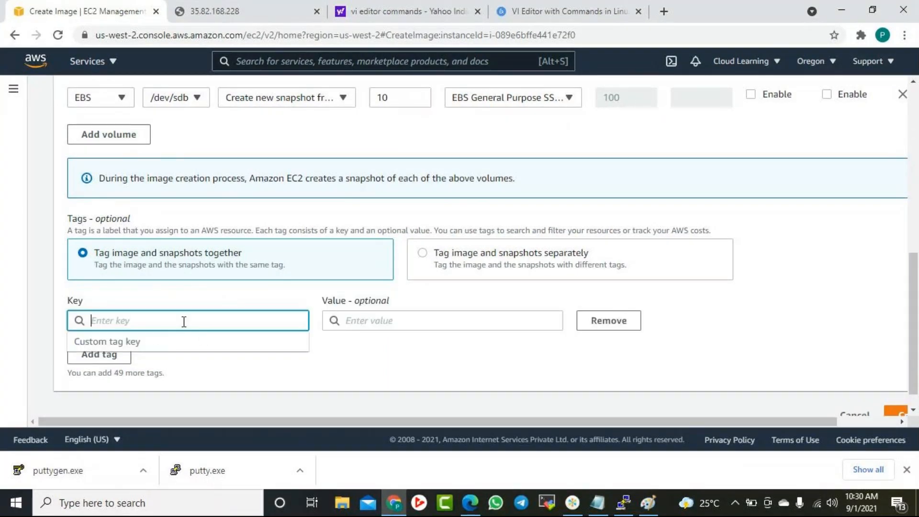
type("Name")
key("Tab")
type("LinuxWebSeve")
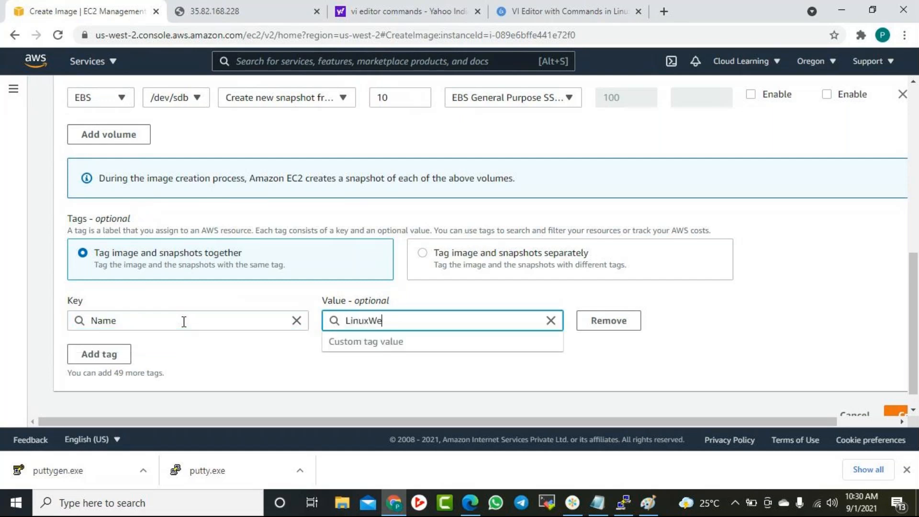
key("BackSpace")
key("BackSpace")
type("rver")
Add a second tag with the key "Backup" and the value "Yes".
left_click(117, 355)
type("Bakc")
key("BackSpace")
key("BackSpace")
type("ckup")
key("Tab")
type("Yes")
left_click(734, 346)
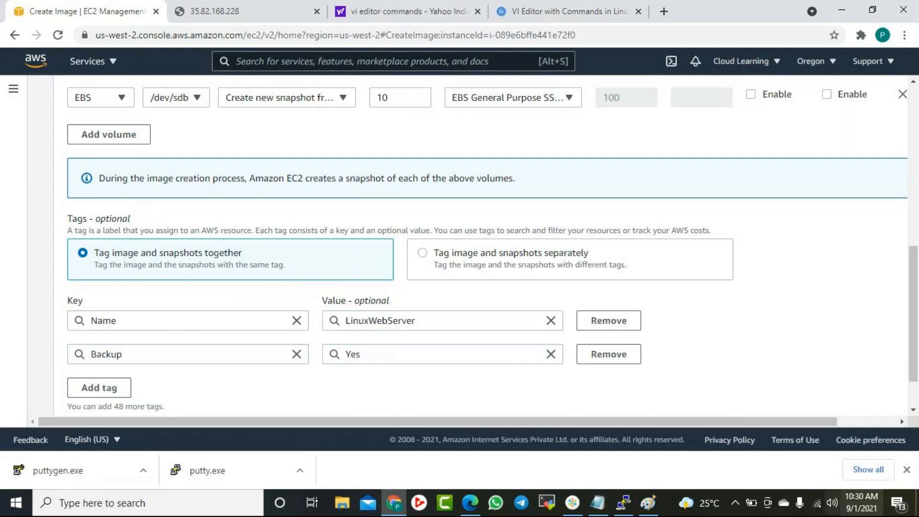
Create the image with the configured settings and tags.
scroll(687, 383, "down", 2)
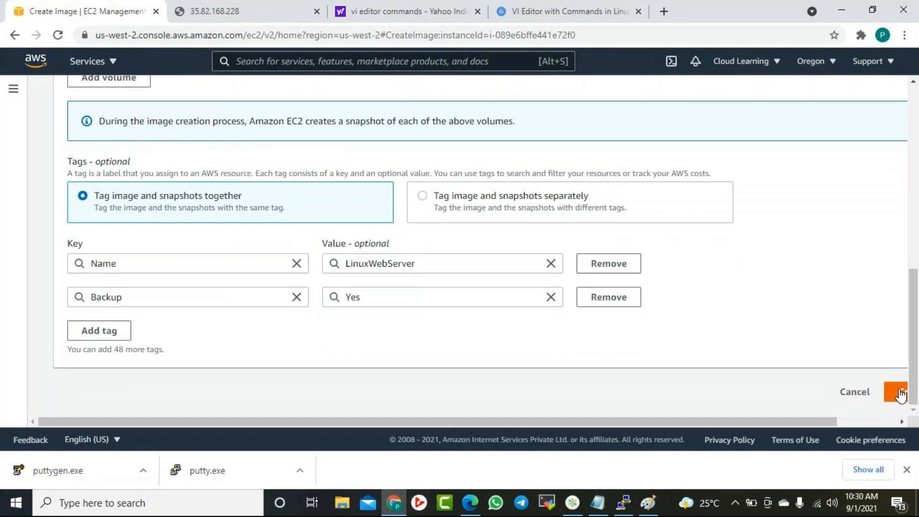
left_click(900, 396)
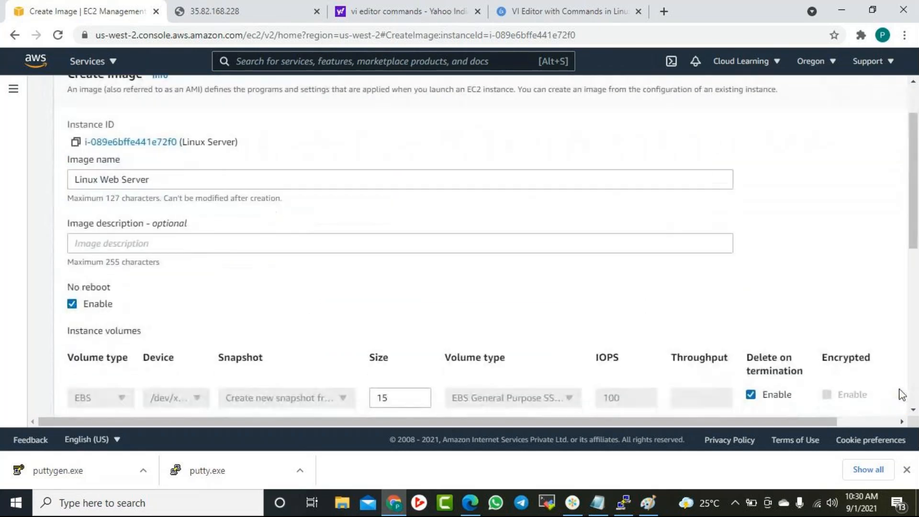
scroll(678, 287, "down", 5)
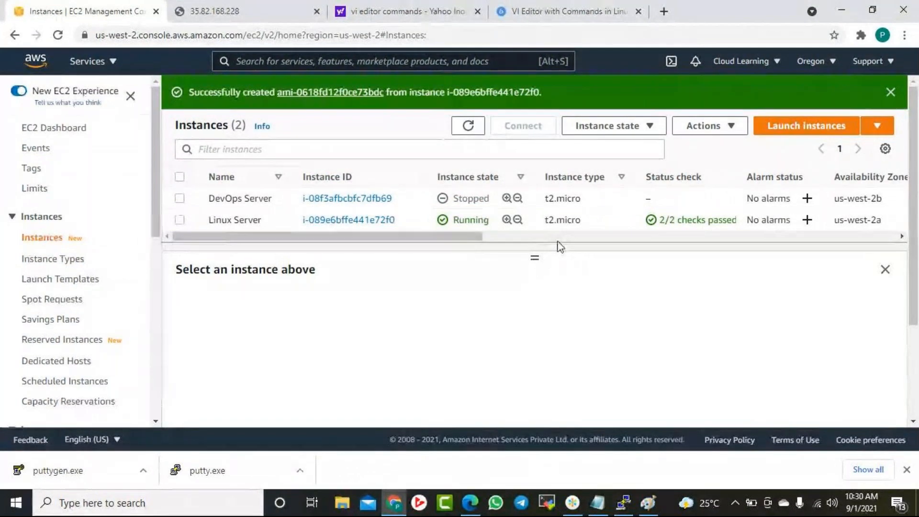
Open the list of AMIs, check the new image's status and enlarge its details pane.
scroll(82, 314, "down", 4)
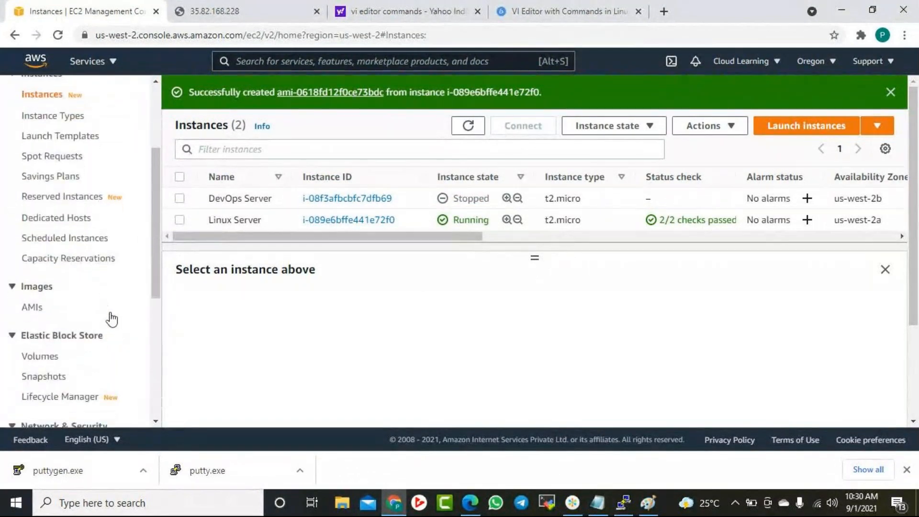
scroll(96, 253, "up", 3)
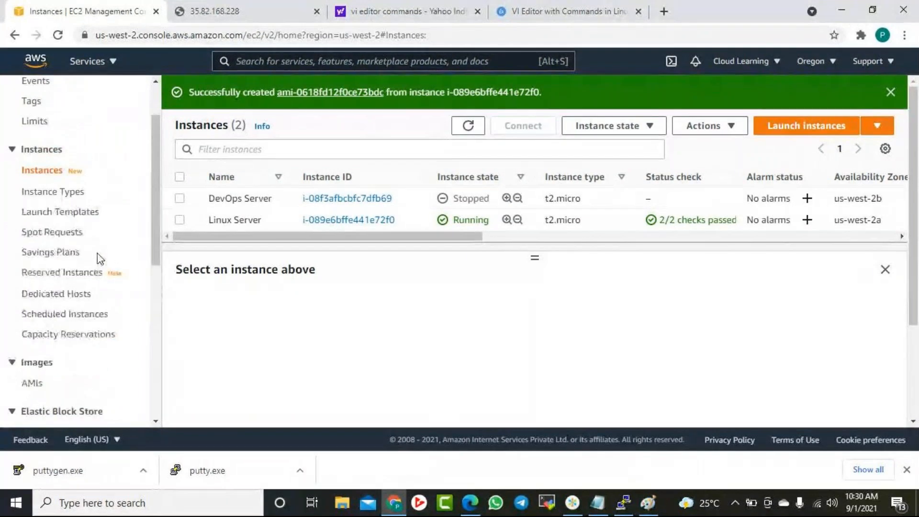
left_click(33, 386)
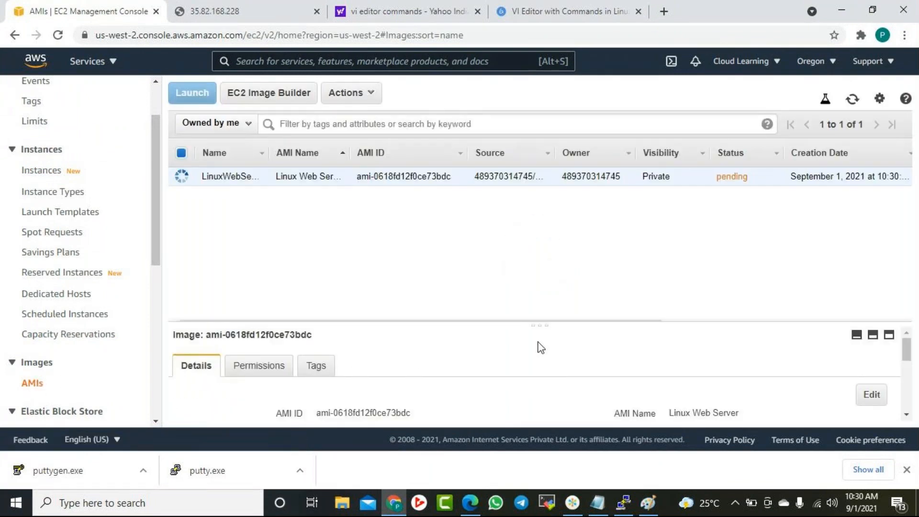
left_click_drag(755, 179, 716, 177)
left_click(698, 198)
left_click_drag(546, 325, 547, 246)
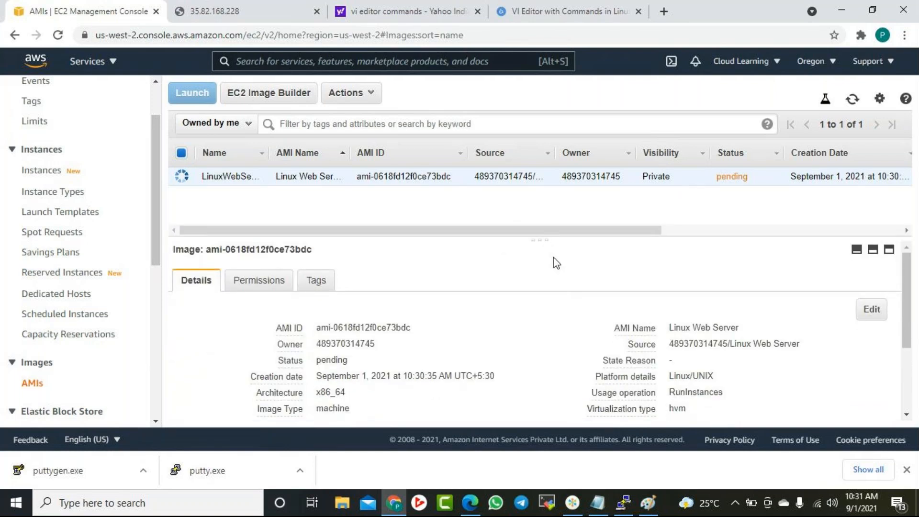
Open the new image's permissions for editing, compare the Public and Private options, and leave without saving.
left_click(261, 281)
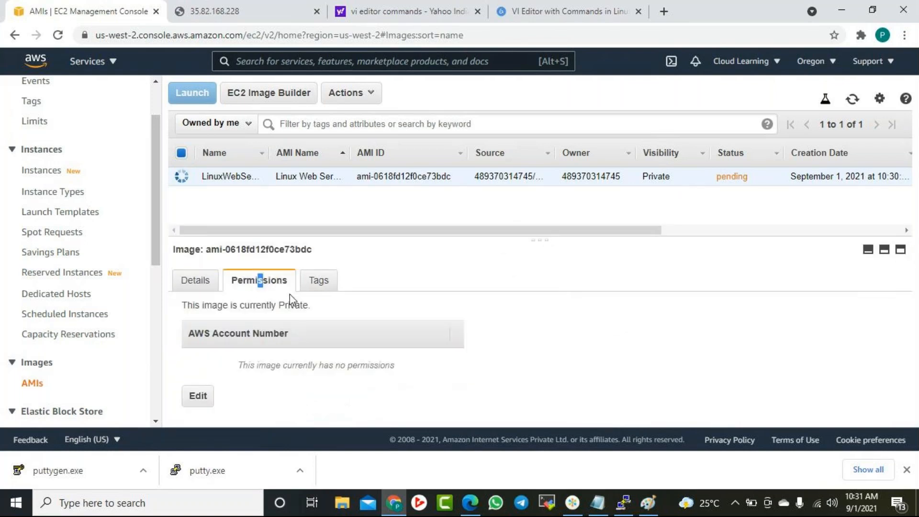
left_click(206, 397)
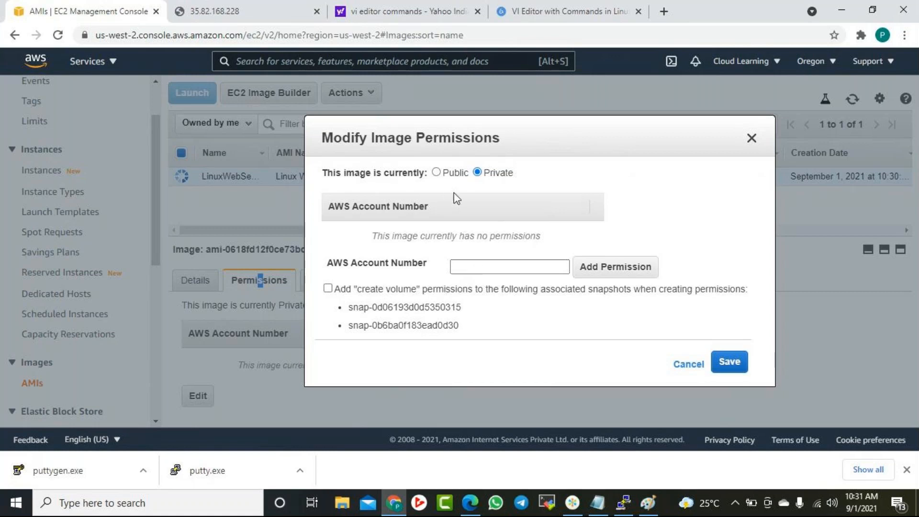
left_click(436, 172)
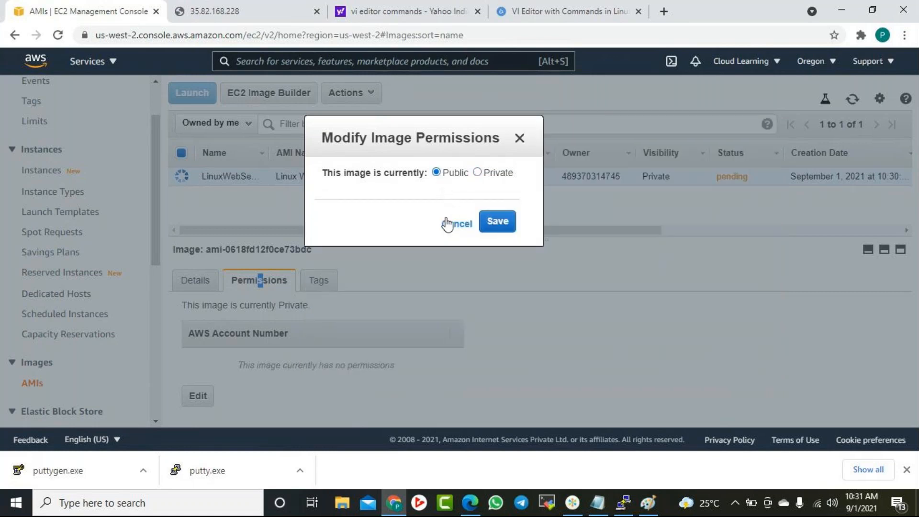
left_click(479, 173)
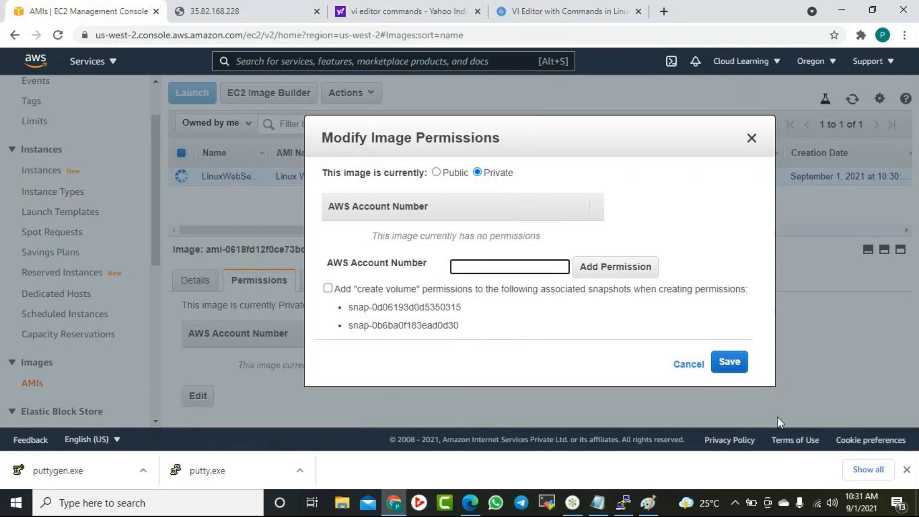
left_click(691, 363)
Look up the AWS account number in the account details and examine the matching field in the image's permissions, leaving without saving.
left_click(773, 61)
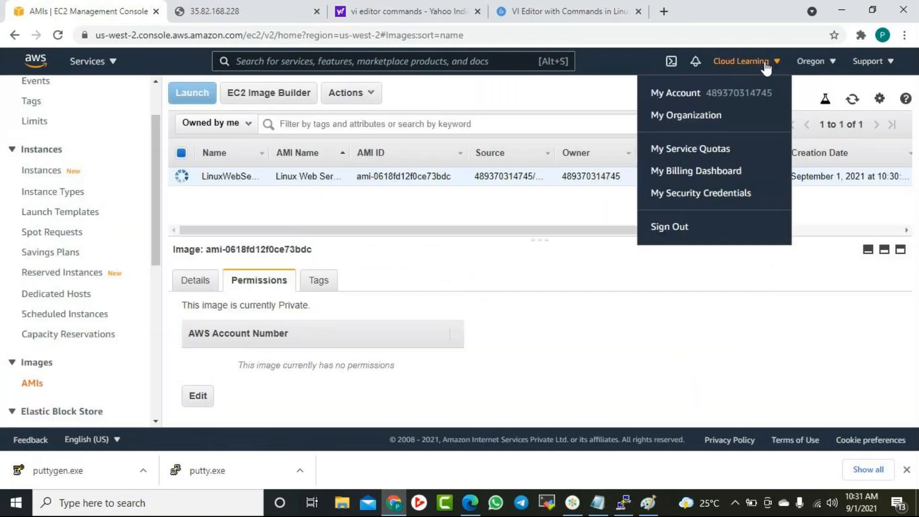
left_click_drag(706, 92, 776, 92)
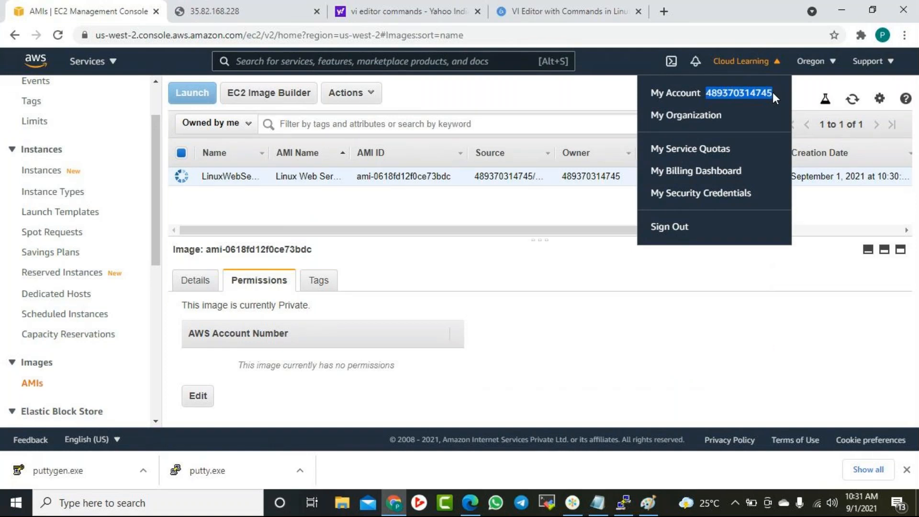
left_click(197, 395)
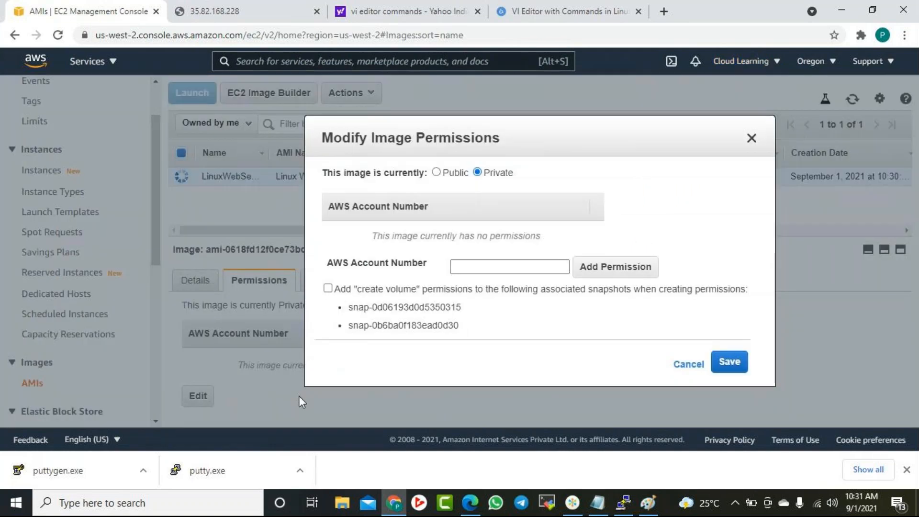
left_click(475, 265)
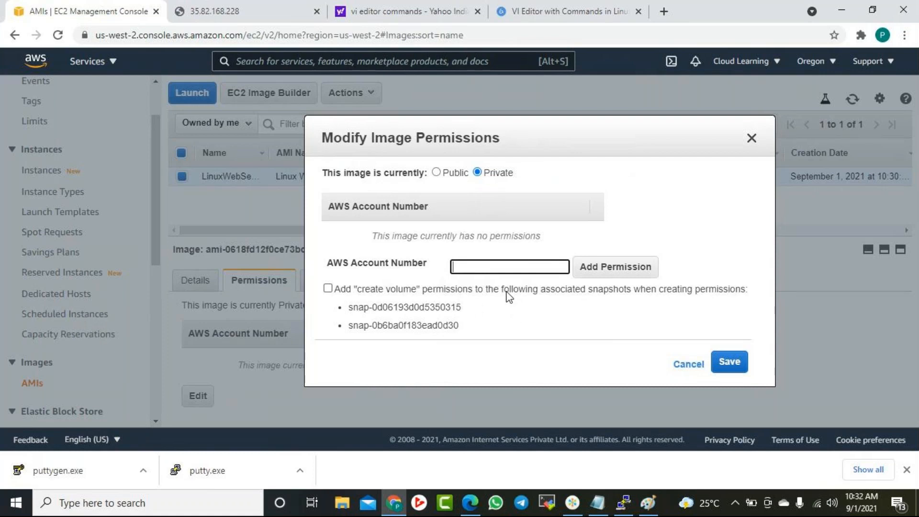
left_click_drag(349, 263, 411, 261)
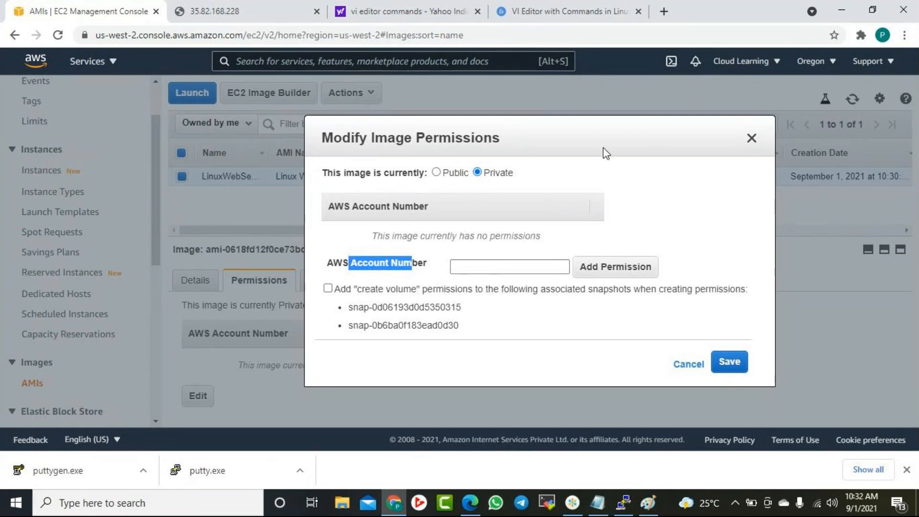
left_click(526, 266)
left_click(701, 363)
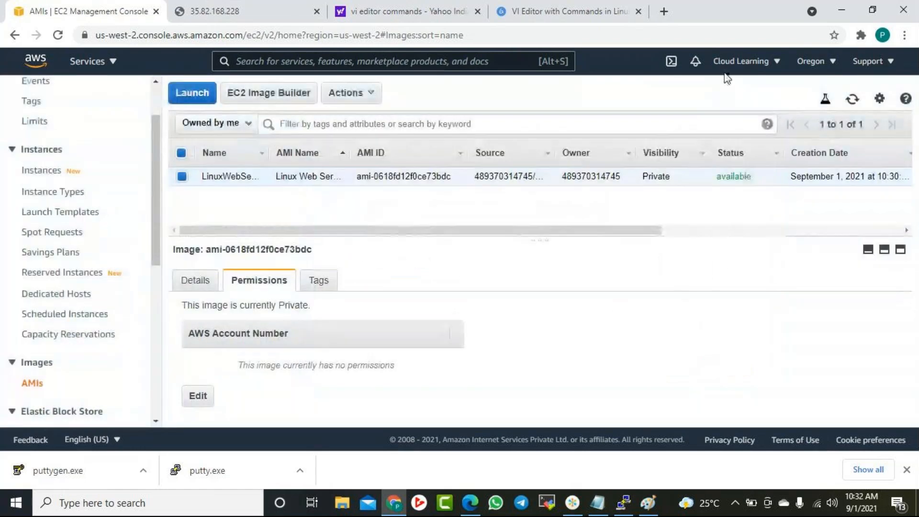
Check the account number again and review the account-sharing and Public options in the image's permissions, discarding any change.
left_click(757, 64)
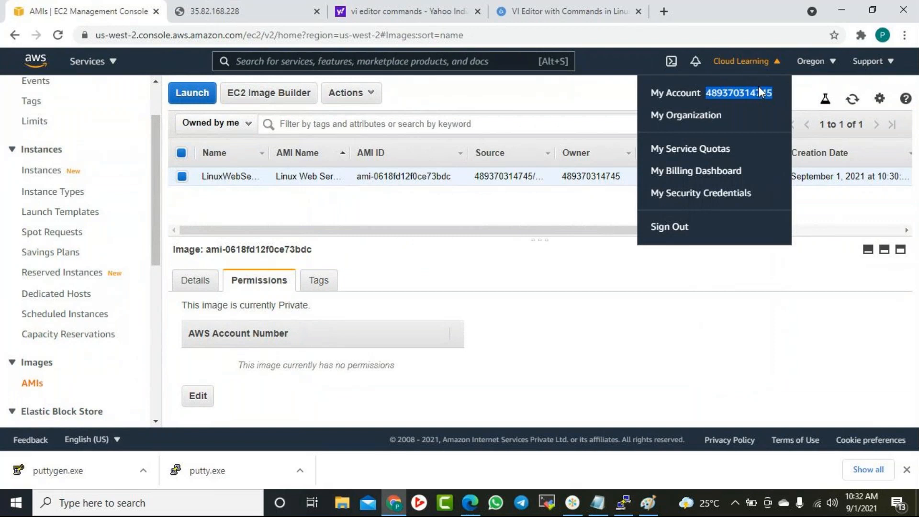
left_click_drag(776, 90, 707, 91)
left_click(198, 397)
left_click(493, 266)
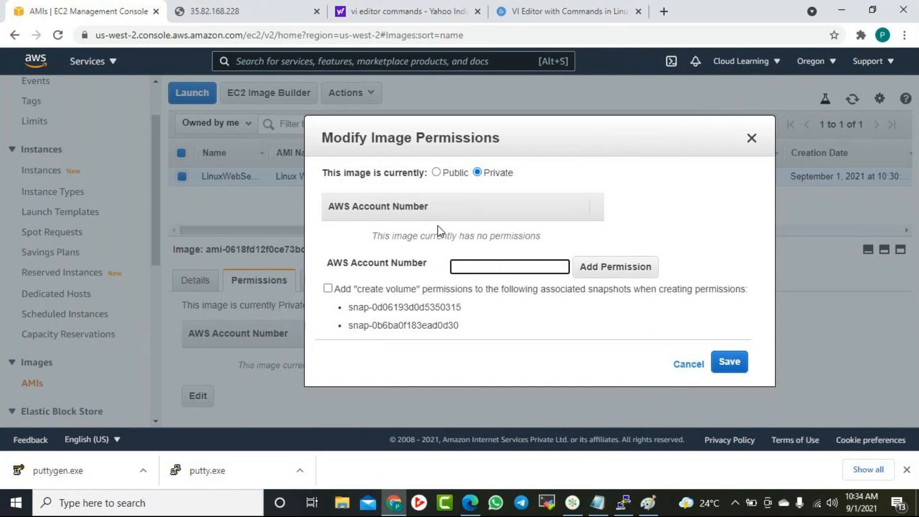
left_click(437, 172)
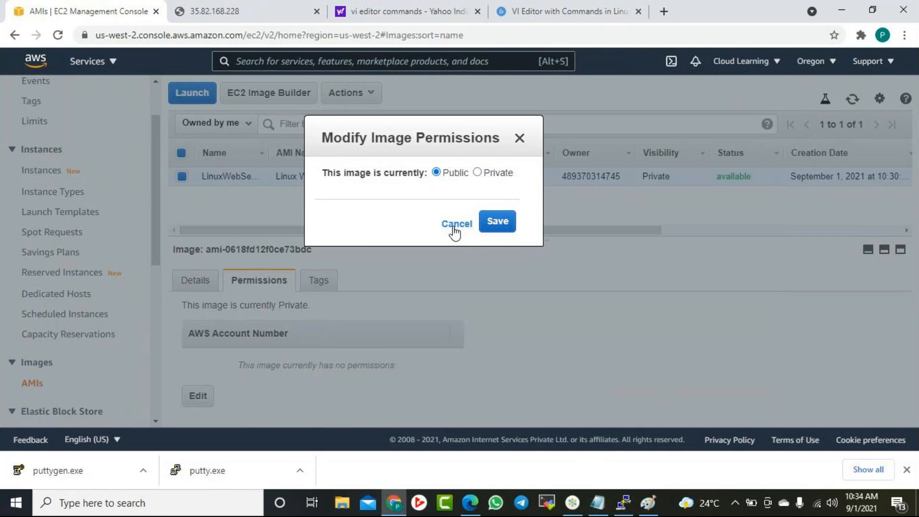
left_click_drag(452, 227, 489, 179)
left_click(502, 179)
left_click(462, 226)
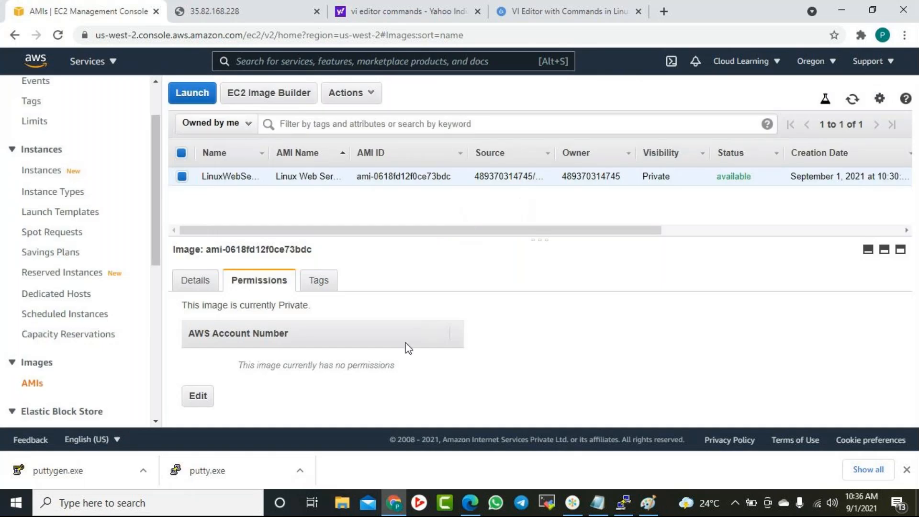
Review the details of the Linux Web Server image, including its status and creation date.
left_click(197, 285)
scroll(550, 374, "down", 1)
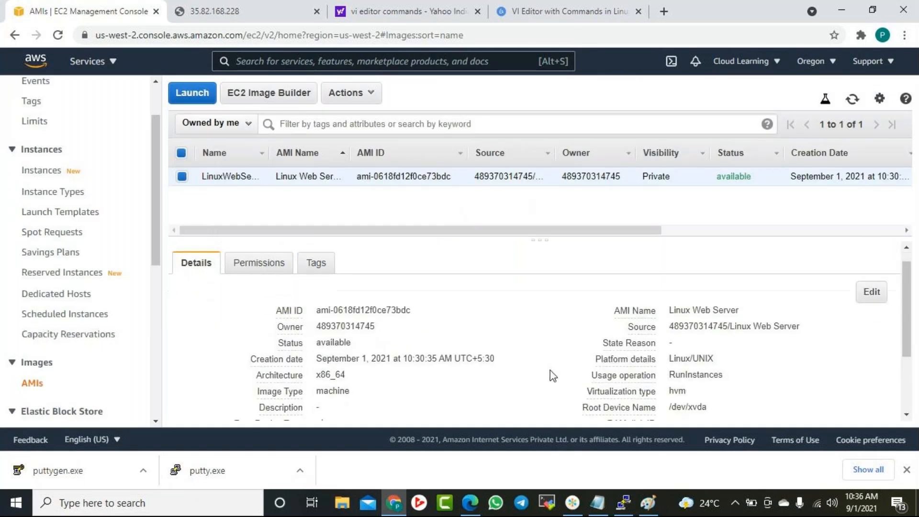
scroll(550, 375, "up", 1)
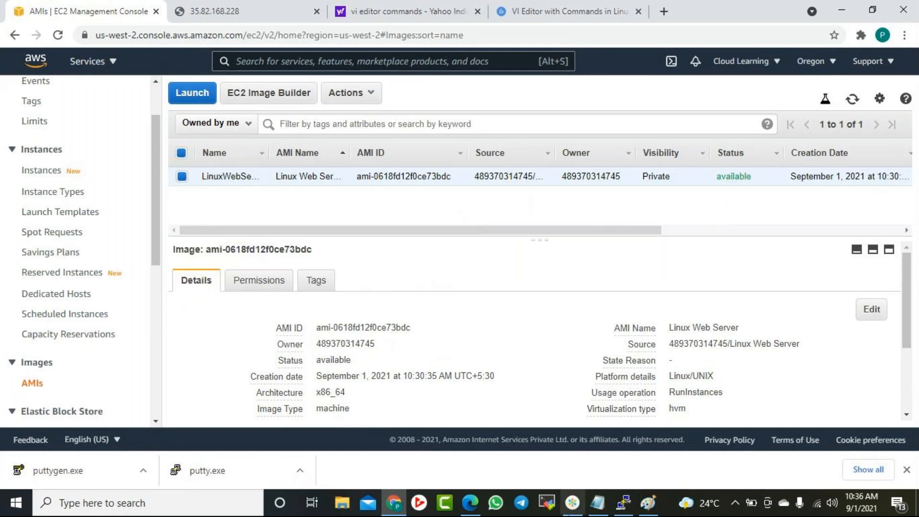
Switch to Notepad and add the line "How to create a server in different region." at the end of the notes.
left_click(597, 503)
key("Return")
key("Return")
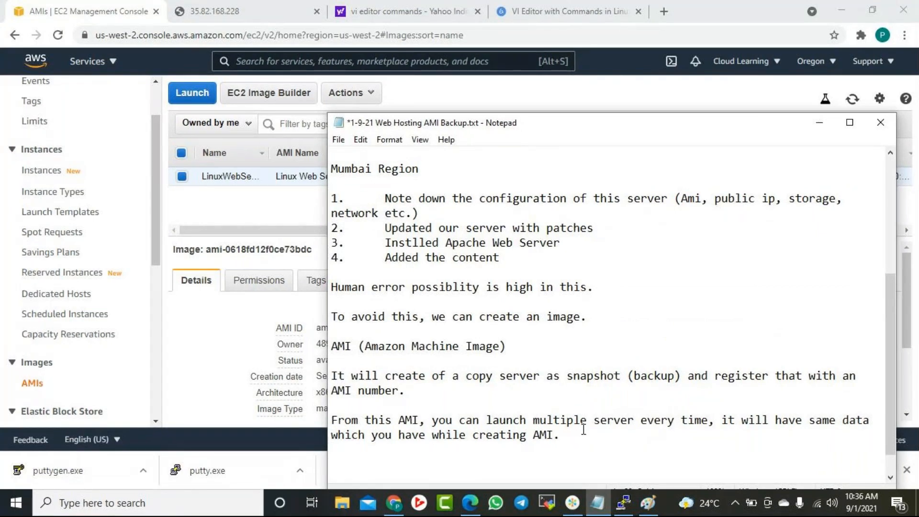
type("What")
key("shift+Home")
type("How to create a server in different region.")
key("Return")
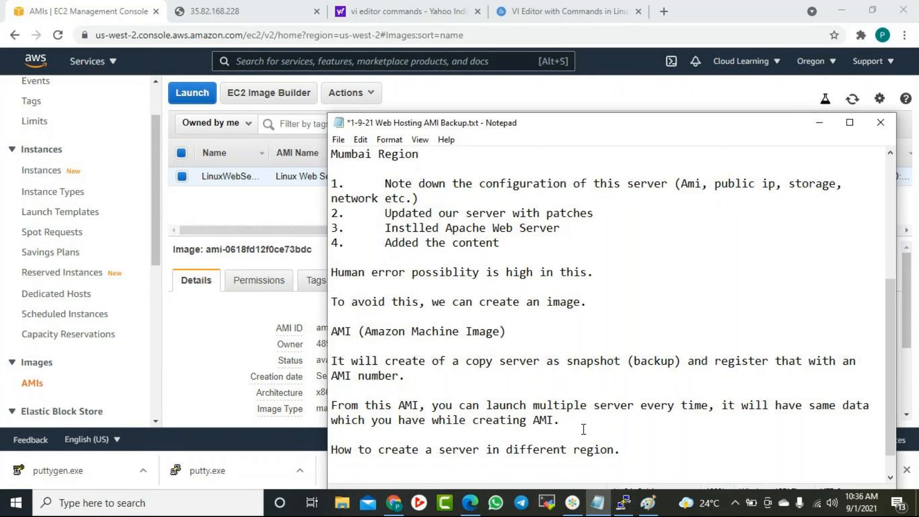
left_click_drag(532, 127, 543, 90)
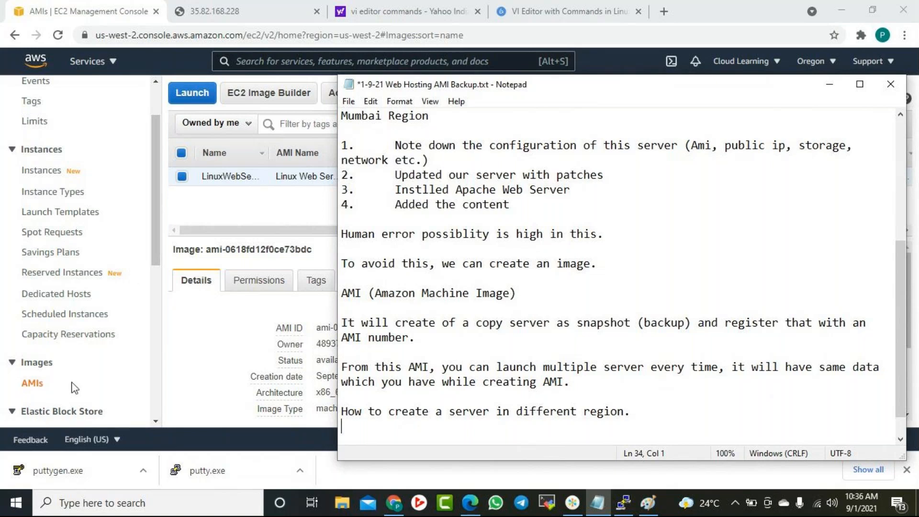
Switch back to the EC2 console and copy the Linux Web Server AMI to the Asia Pacific (Mumbai) region, keeping its default name and description.
left_click(211, 375)
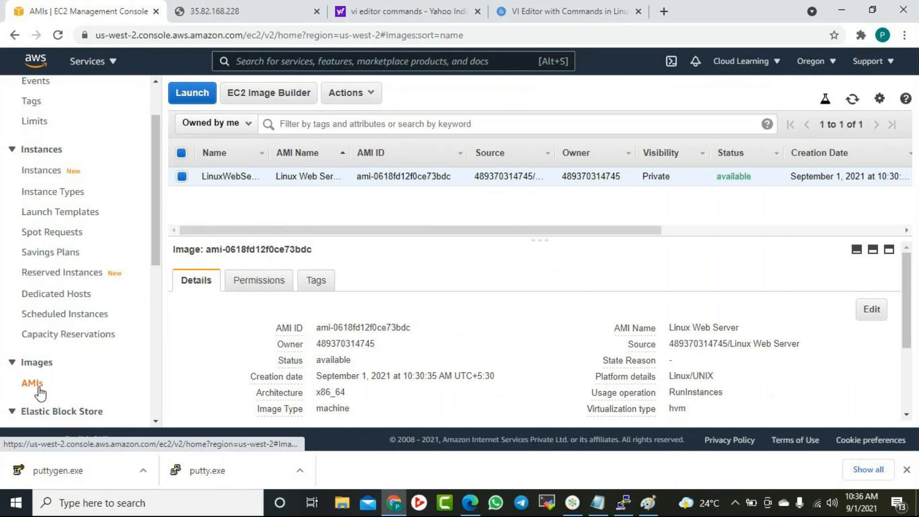
left_click(375, 95)
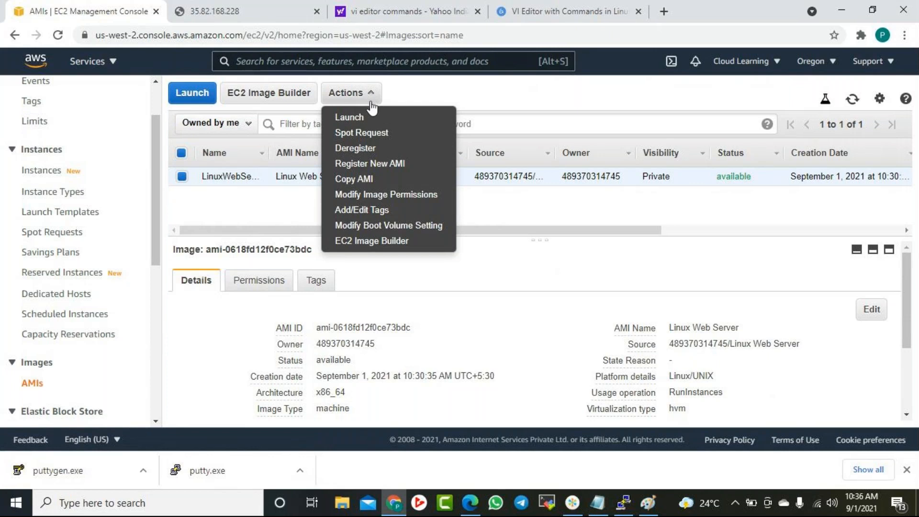
left_click(360, 182)
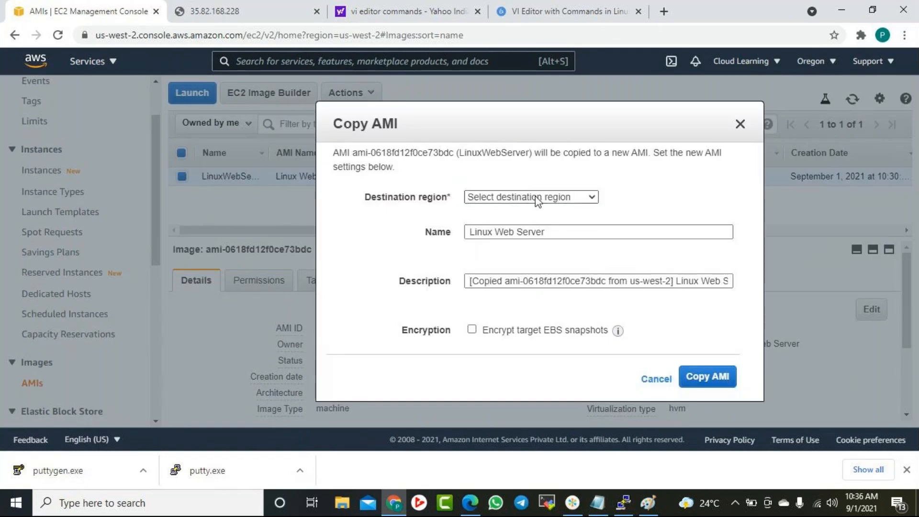
left_click(536, 197)
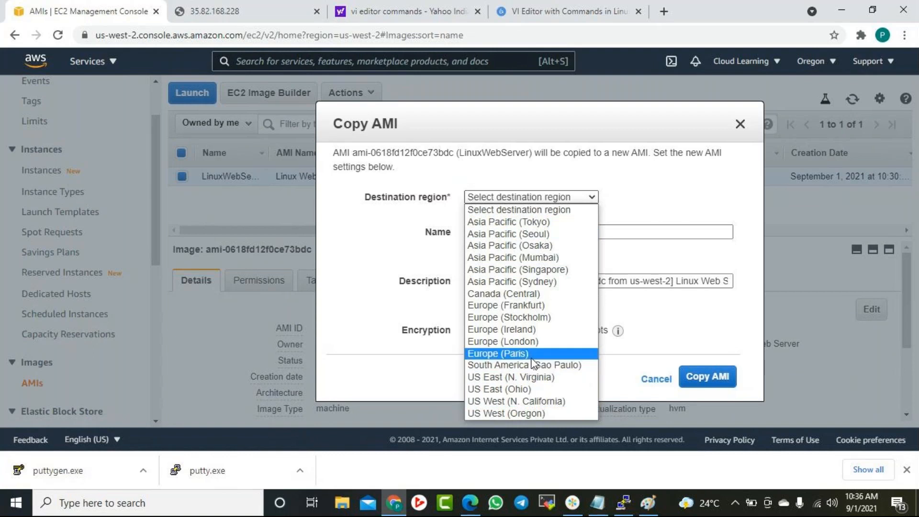
left_click(532, 257)
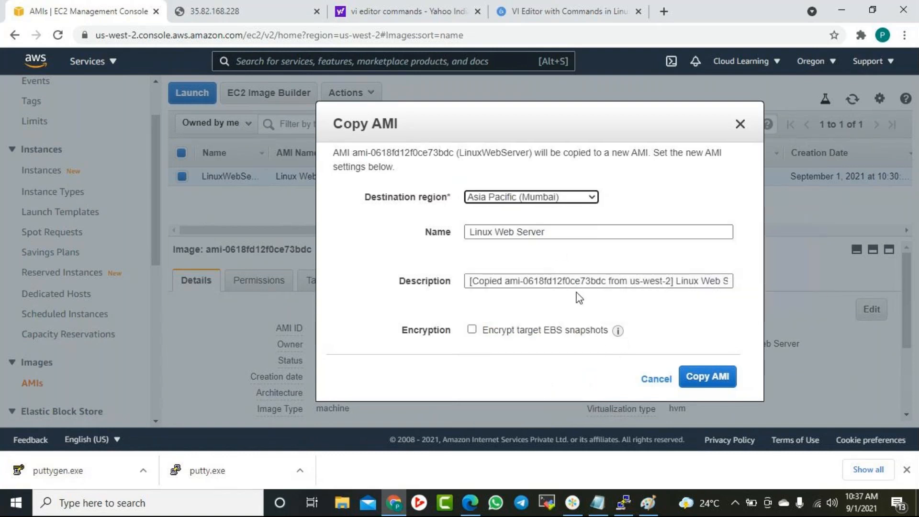
left_click(711, 384)
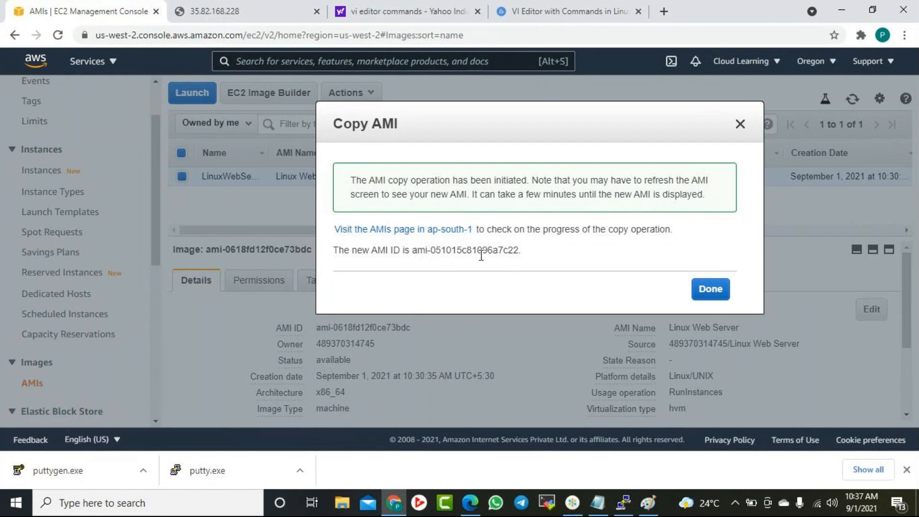
Check the new AMI ID in the copy confirmation, close it and compare with the original image's AMI ID.
left_click_drag(504, 251, 520, 251)
left_click(555, 257)
left_click_drag(498, 254, 520, 254)
left_click(710, 289)
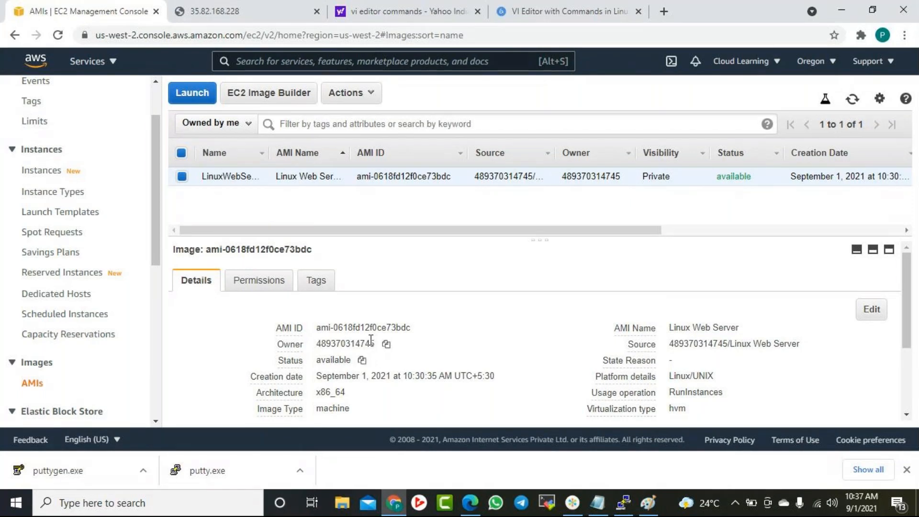
left_click_drag(394, 328, 406, 328)
Switch the console to the Asia Pacific (Mumbai) region and open its list of AMIs.
left_click(831, 72)
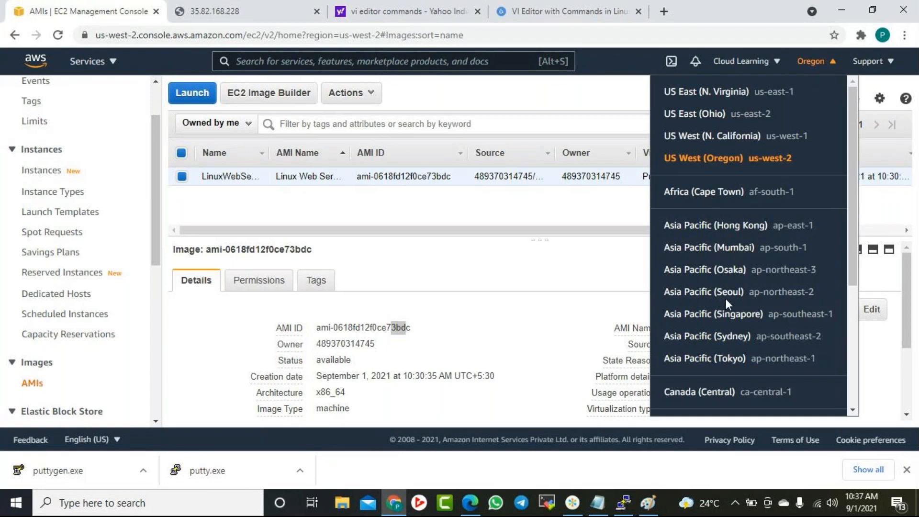
left_click(730, 252)
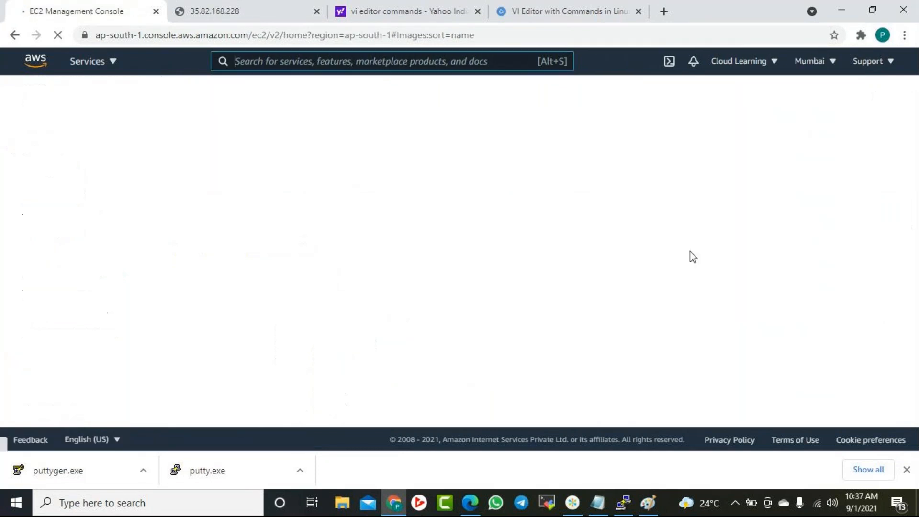
scroll(62, 409, "down", 3)
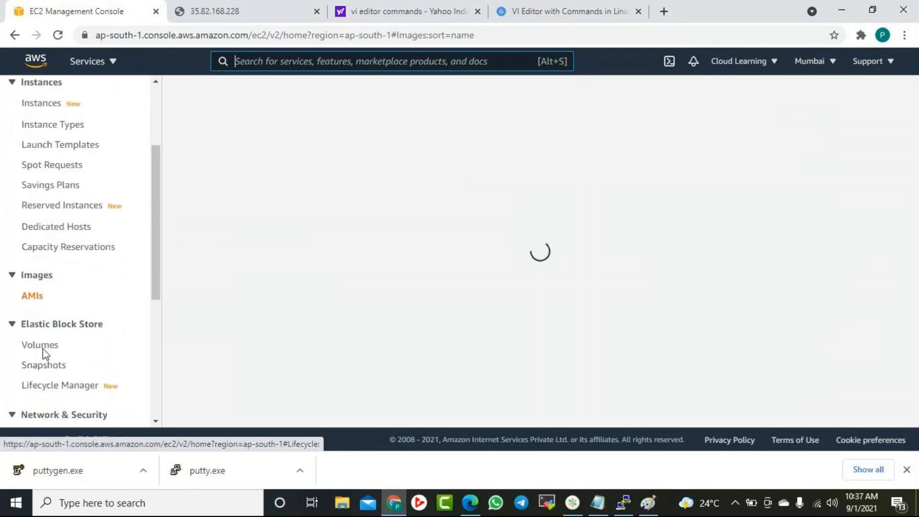
left_click(37, 299)
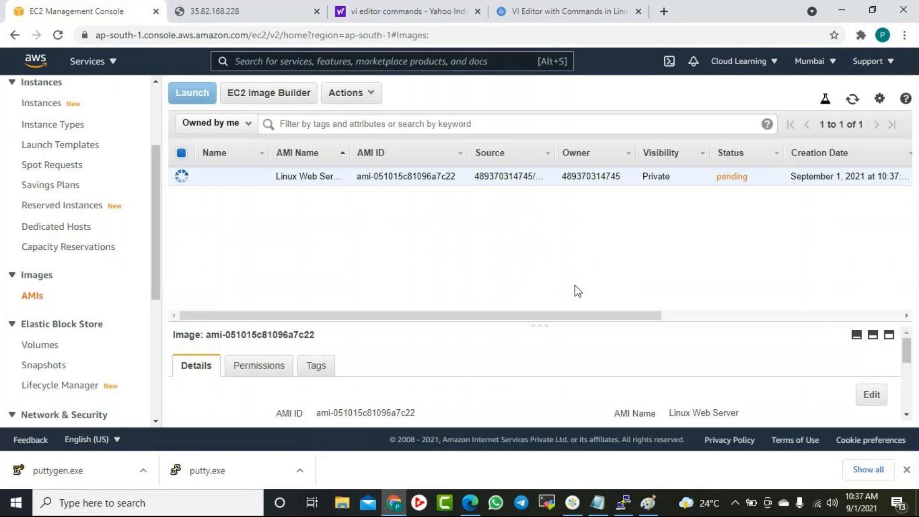
Check the copied image's AMI ID in the list and enlarge its details pane.
left_click_drag(437, 176, 455, 176)
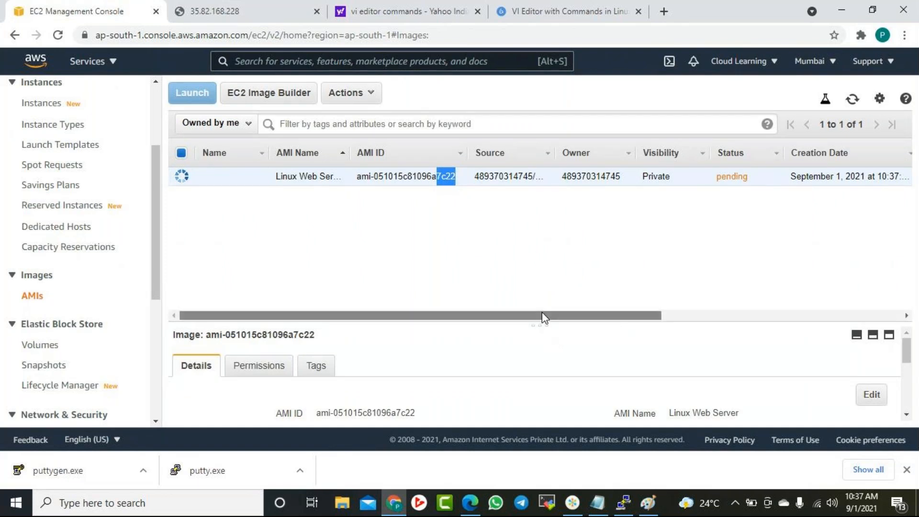
left_click(549, 329)
left_click_drag(546, 326, 546, 242)
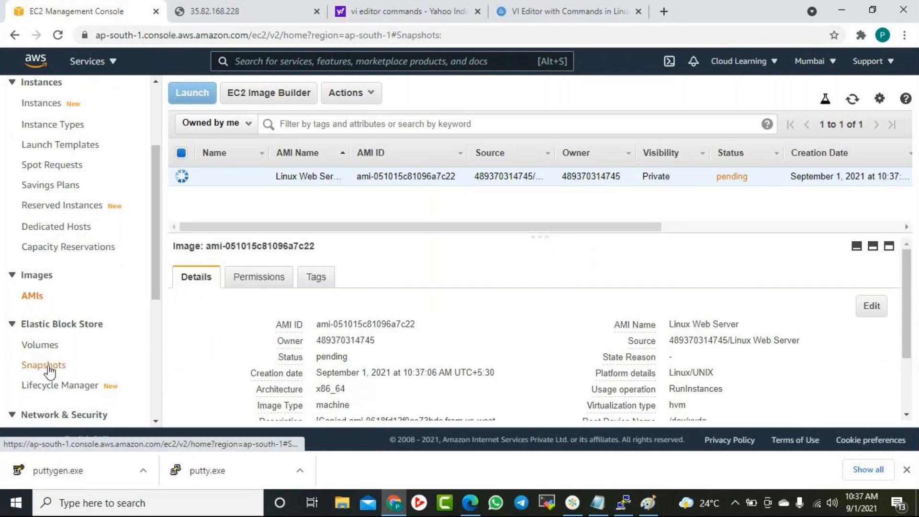
Open the list of snapshots in the Mumbai region and check the sizes and statuses of the copied snapshots.
left_click(44, 368)
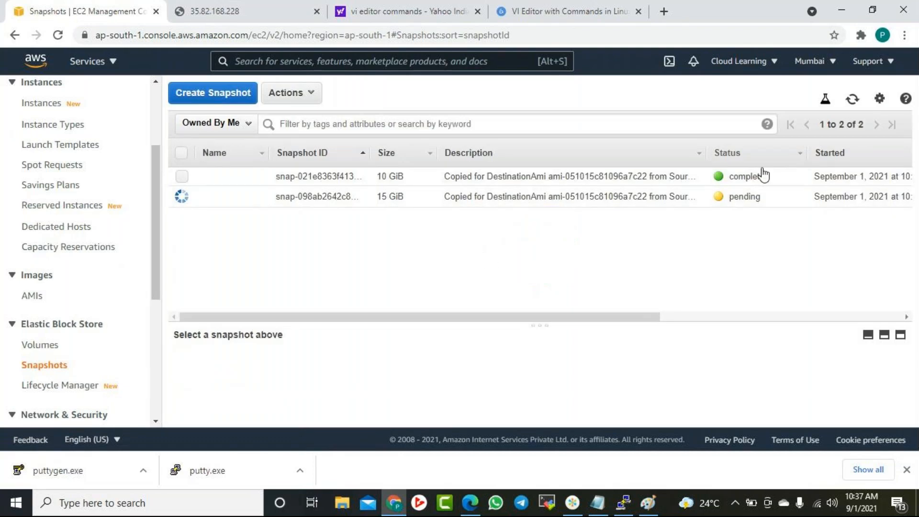
left_click_drag(407, 201, 381, 177)
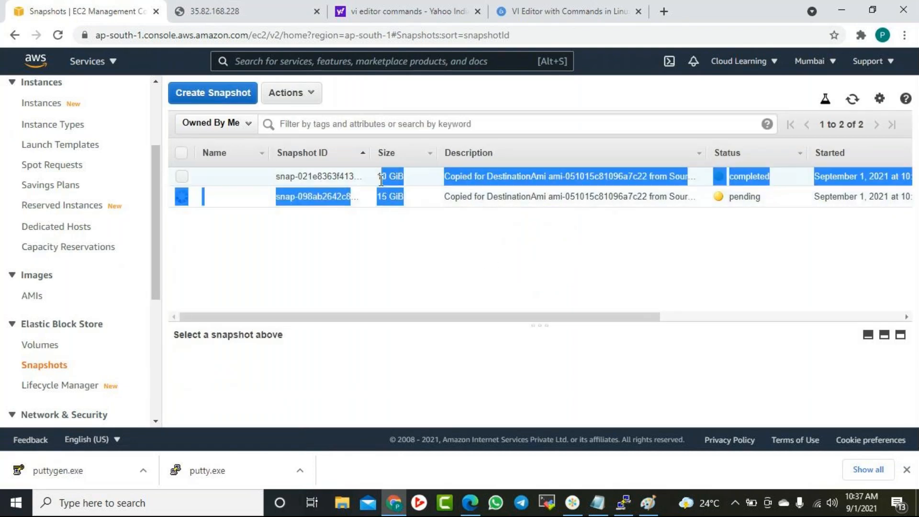
left_click(460, 226)
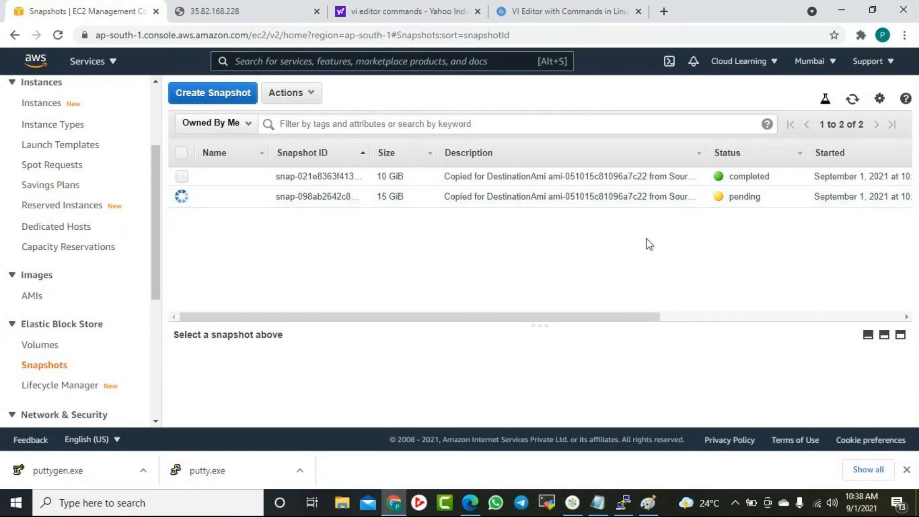
Refresh the Mumbai snapshot list and recheck the statuses of the copied snapshots.
left_click_drag(652, 316, 611, 302)
left_click_drag(672, 324, 479, 335)
left_click(853, 99)
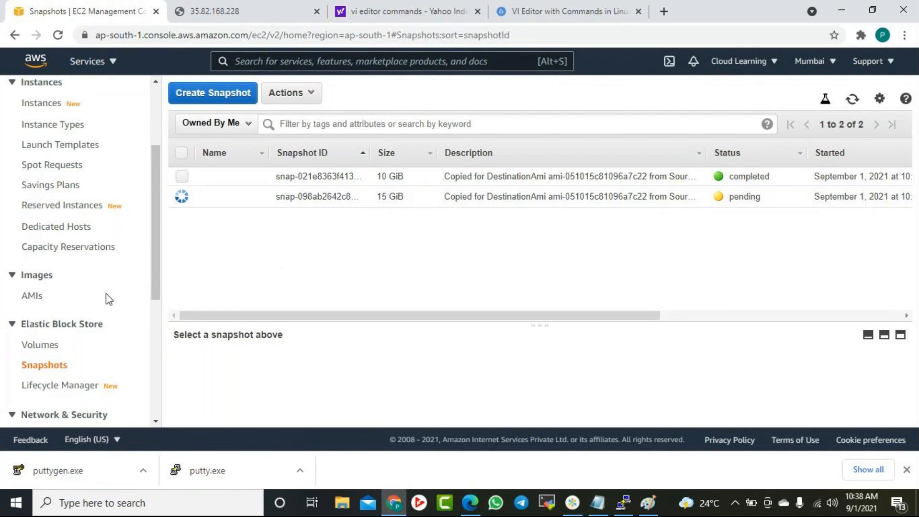
Return to the Mumbai AMI list and examine the copied image's source, description and block devices.
left_click(34, 296)
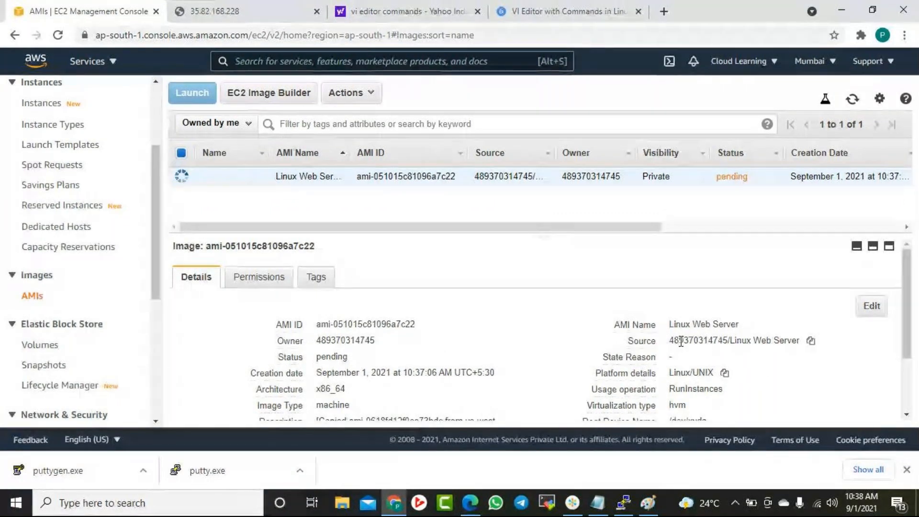
left_click_drag(677, 343, 726, 342)
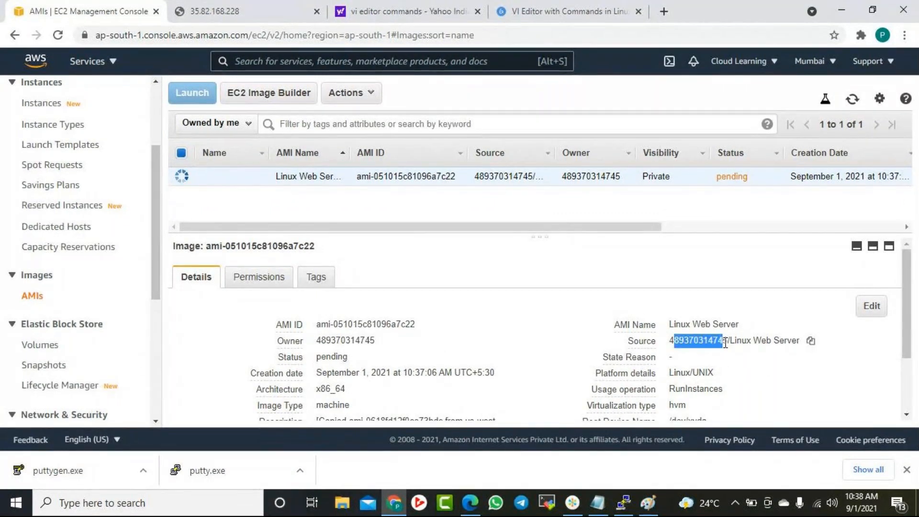
scroll(763, 378, "down", 2)
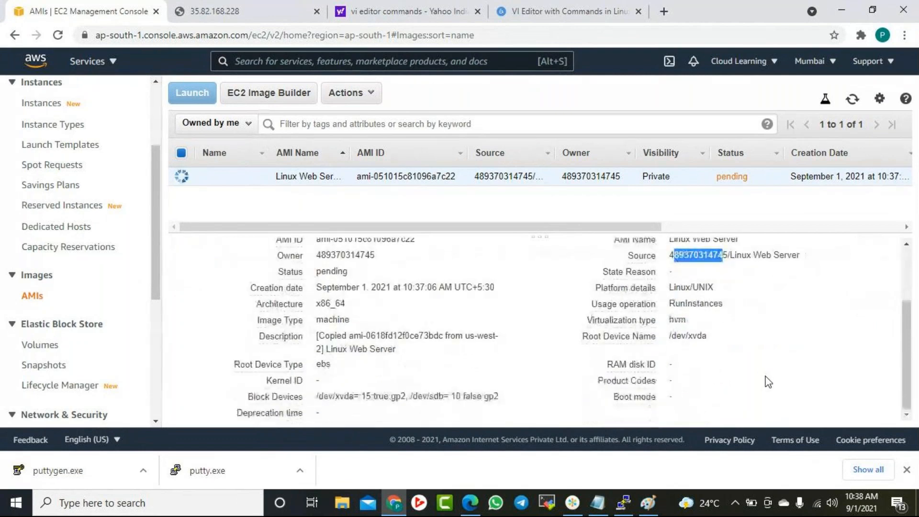
scroll(768, 381, "up", 2)
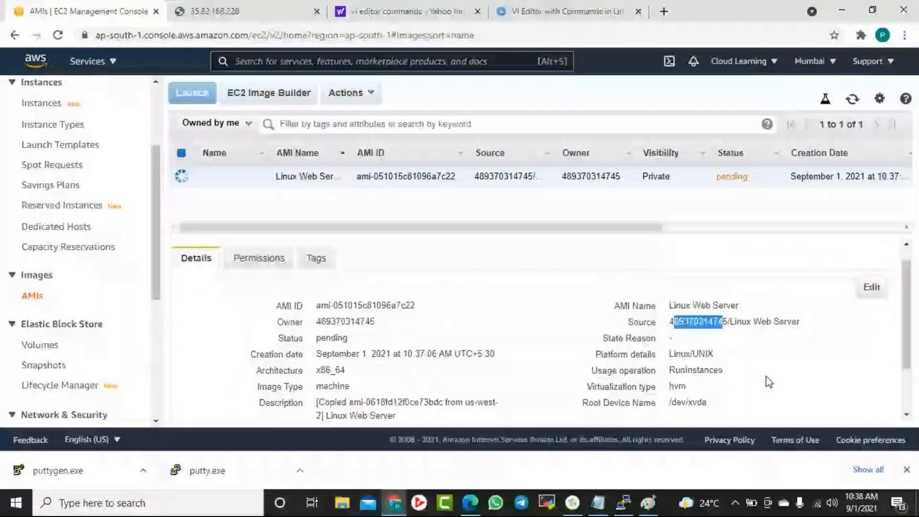
scroll(768, 380, "down", 2)
left_click_drag(326, 336, 340, 337)
left_click_drag(425, 336, 443, 338)
left_click(438, 346)
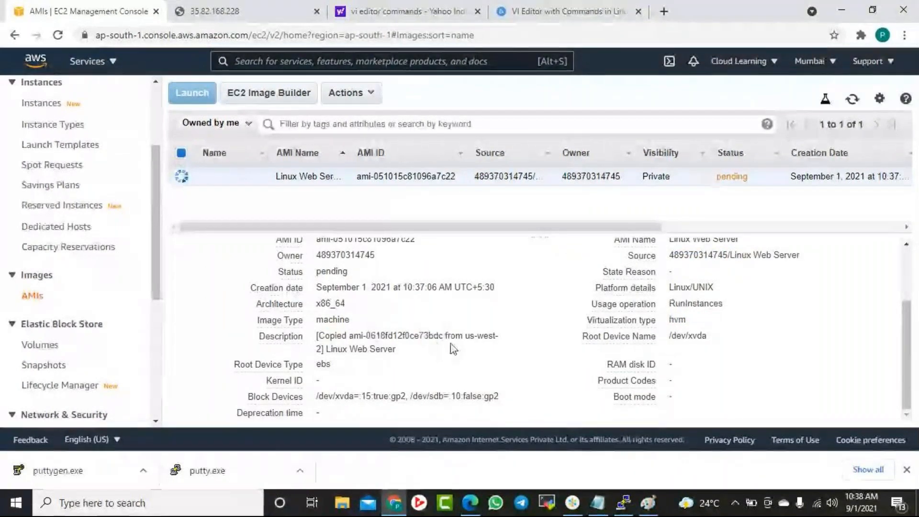
left_click_drag(393, 349, 451, 346)
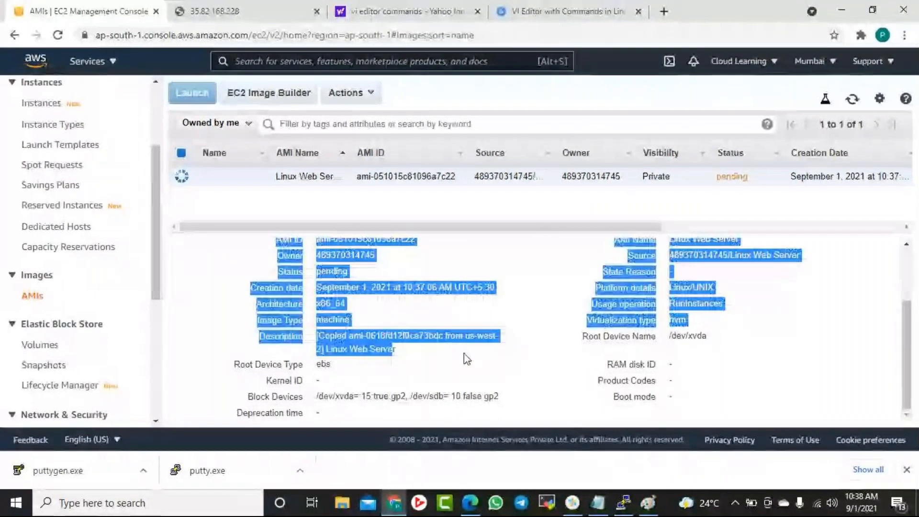
left_click(688, 345)
scroll(692, 340, "up", 1)
scroll(692, 340, "up", 1)
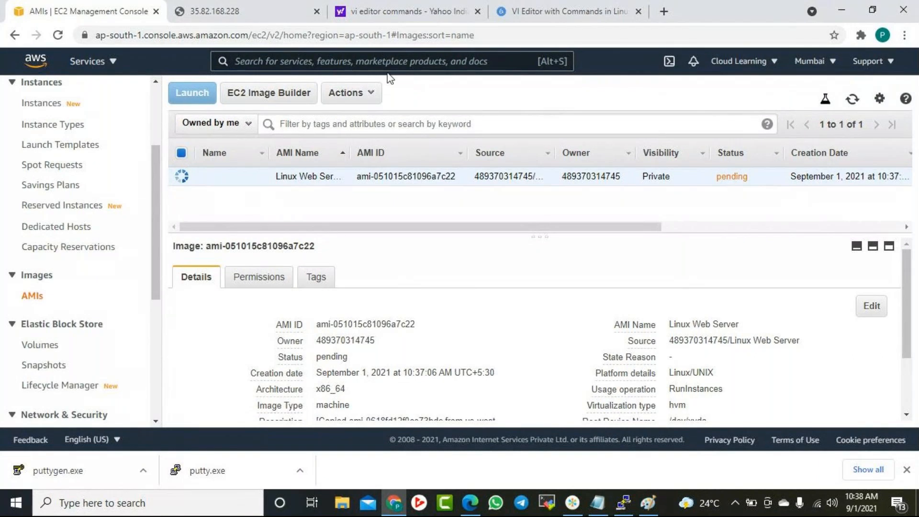
Refresh the AMI list and review which actions are available for the copied image.
left_click(375, 94)
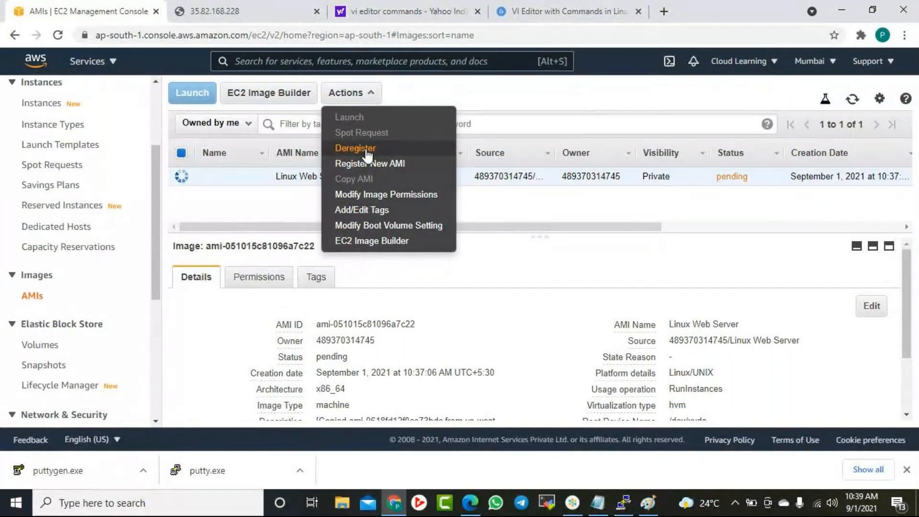
left_click(581, 102)
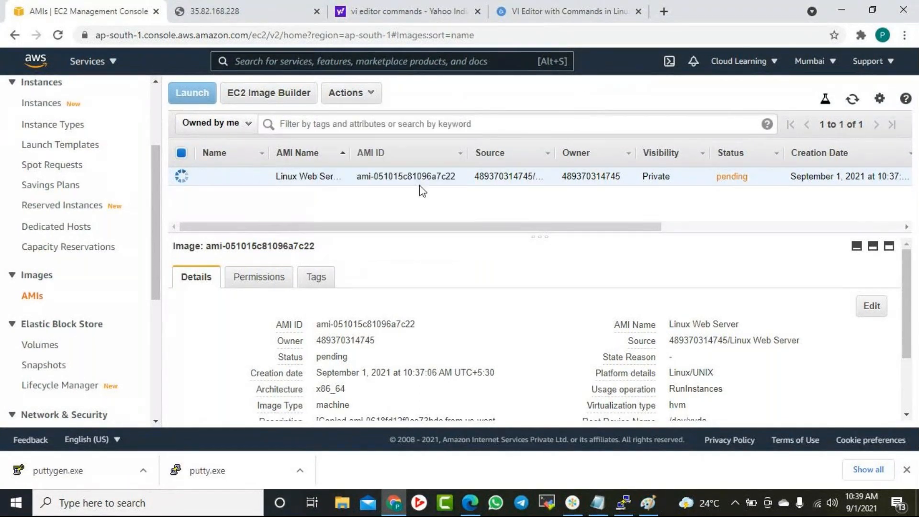
left_click(852, 99)
left_click(367, 94)
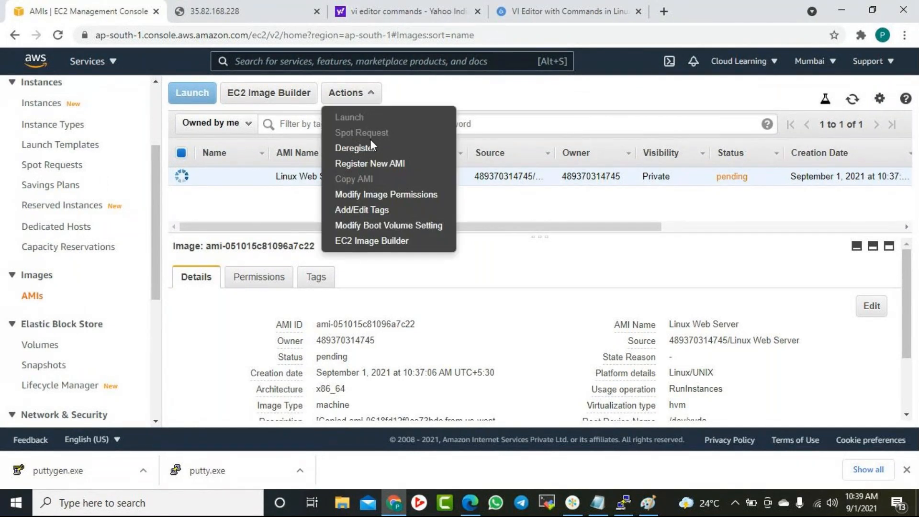
left_click(533, 110)
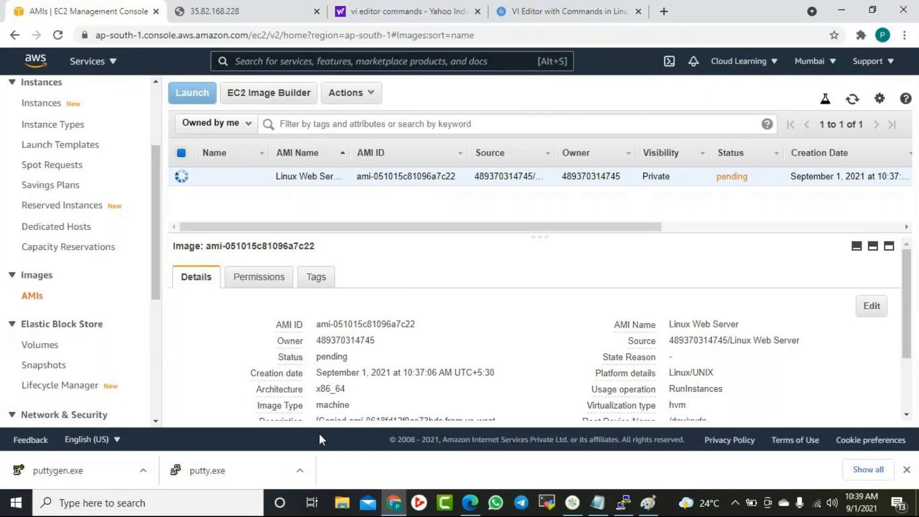
Open the copied image's sharing permissions and get the AWS account number to share it with.
left_click(271, 277)
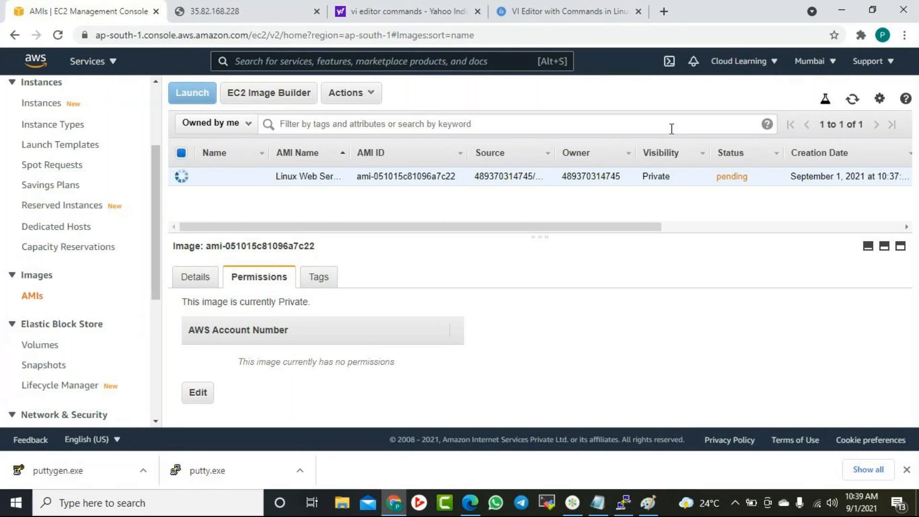
left_click(645, 510)
left_click(646, 510)
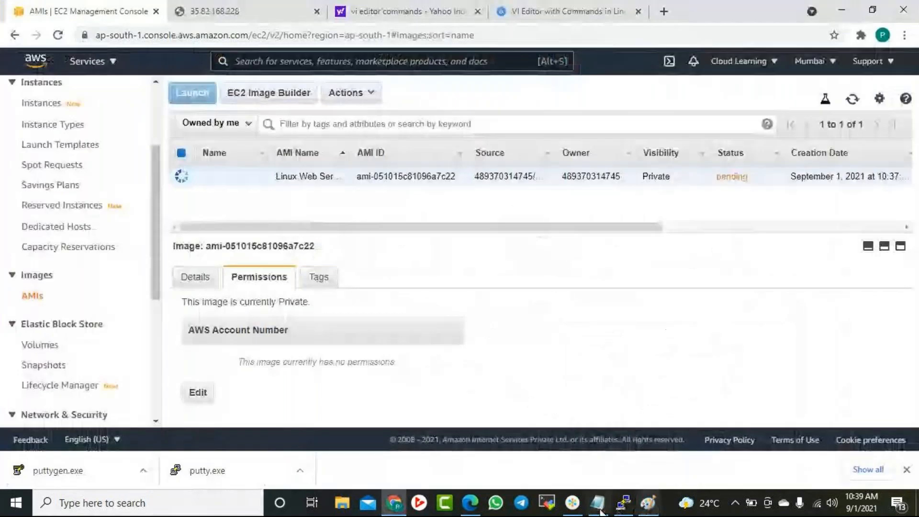
left_click(572, 502)
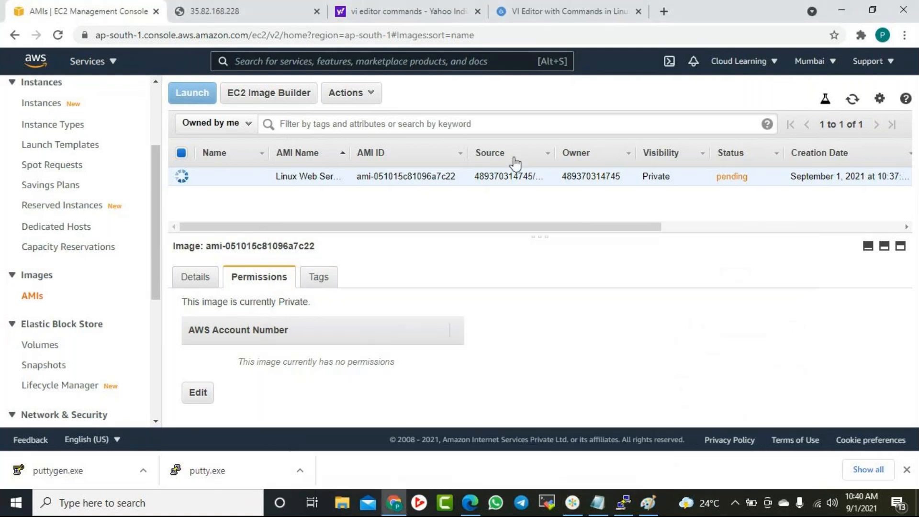
left_click(215, 7)
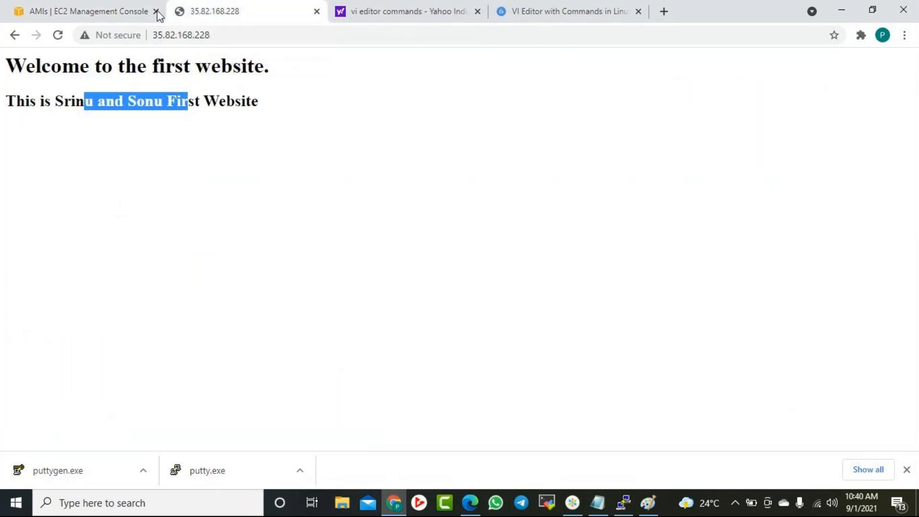
left_click(138, 19)
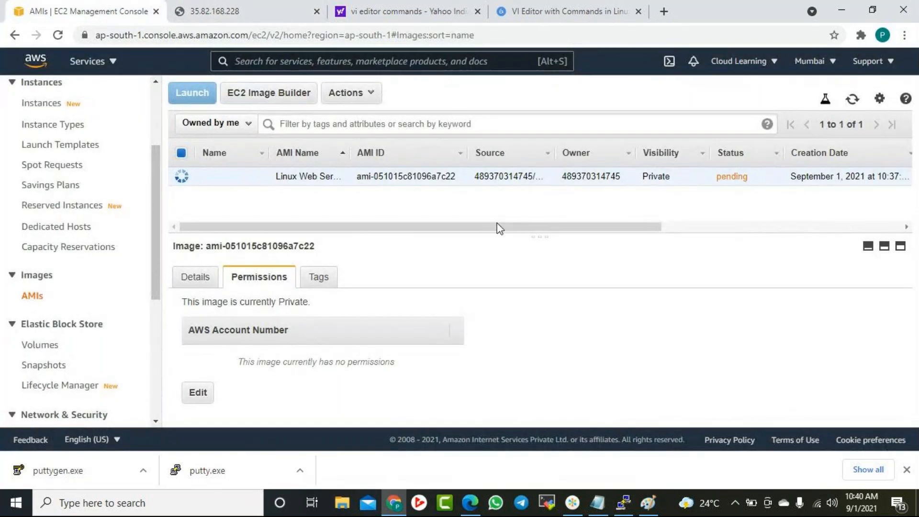
Try to share the private Mumbai image with the other AWS account number, close the permissions dialog and refresh the list.
left_click(198, 394)
left_click(536, 295)
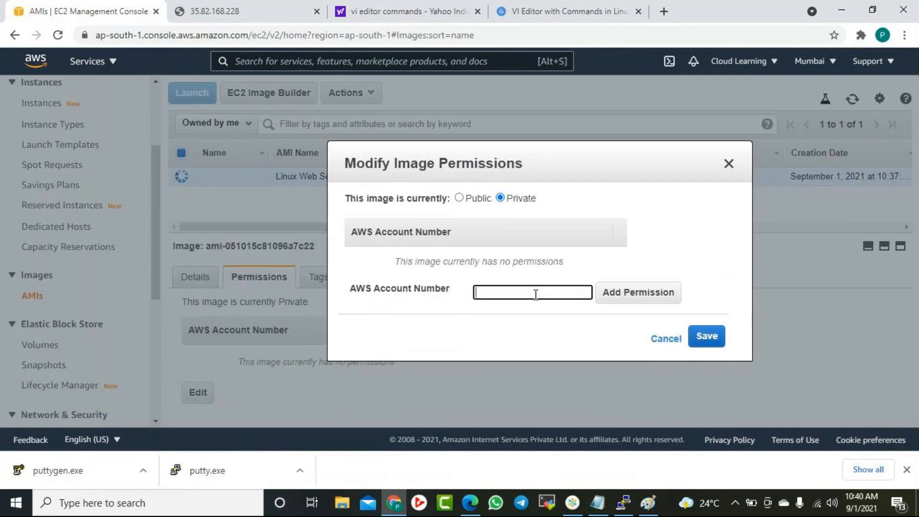
key("ctrl+v")
left_click(656, 294)
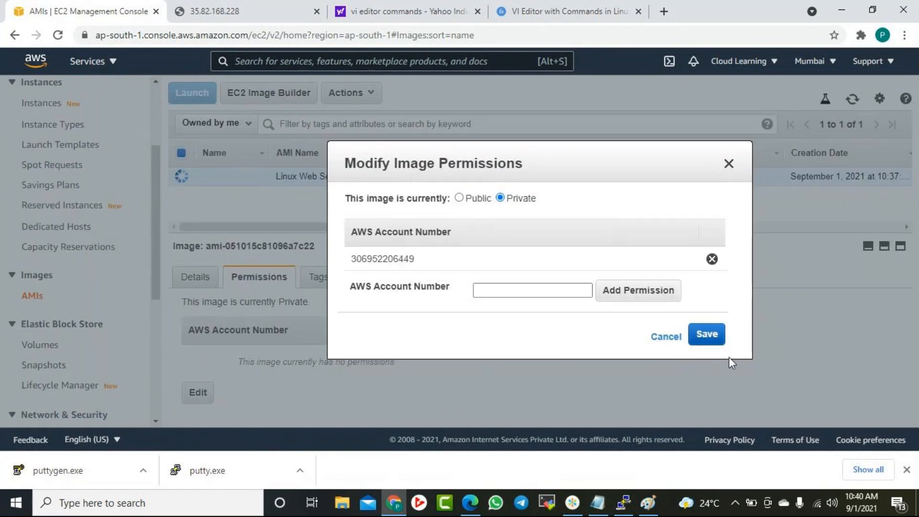
left_click(708, 334)
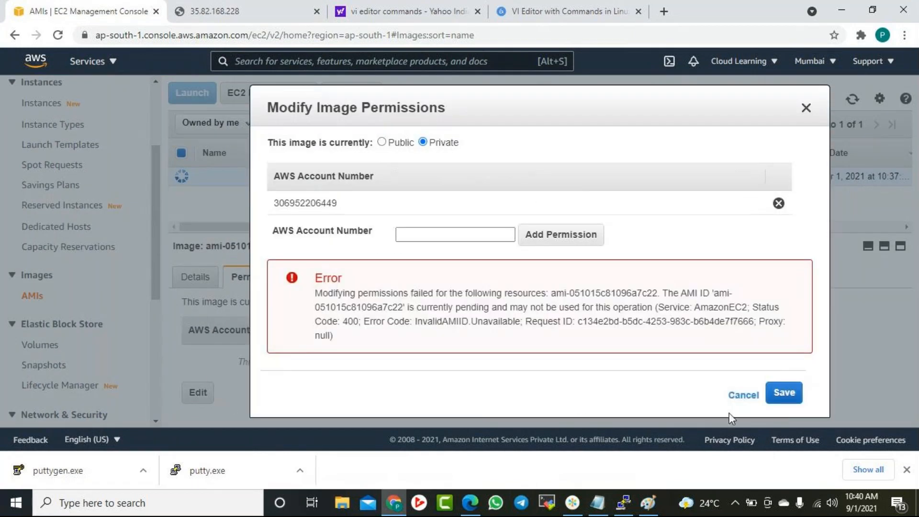
left_click(743, 395)
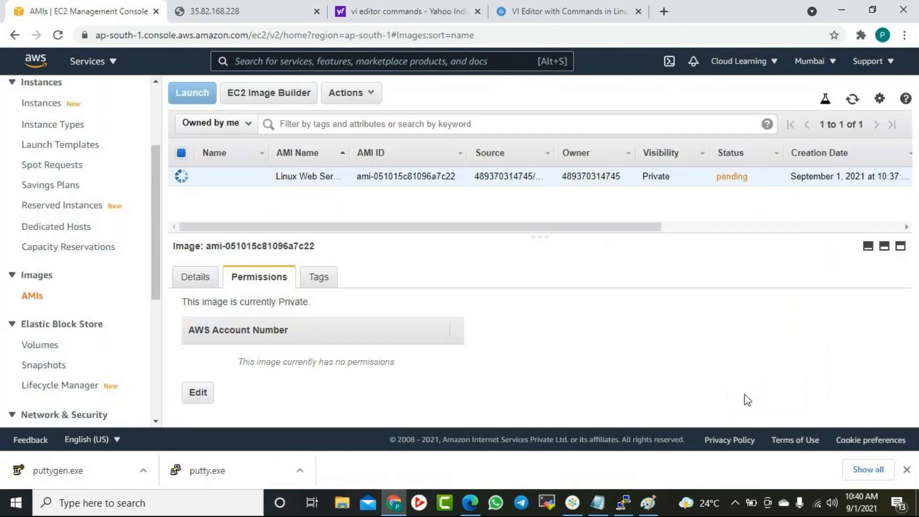
left_click(853, 99)
Switch the console to the US West (Oregon) region and show the original image's permissions in an enlarged details pane.
left_click(826, 61)
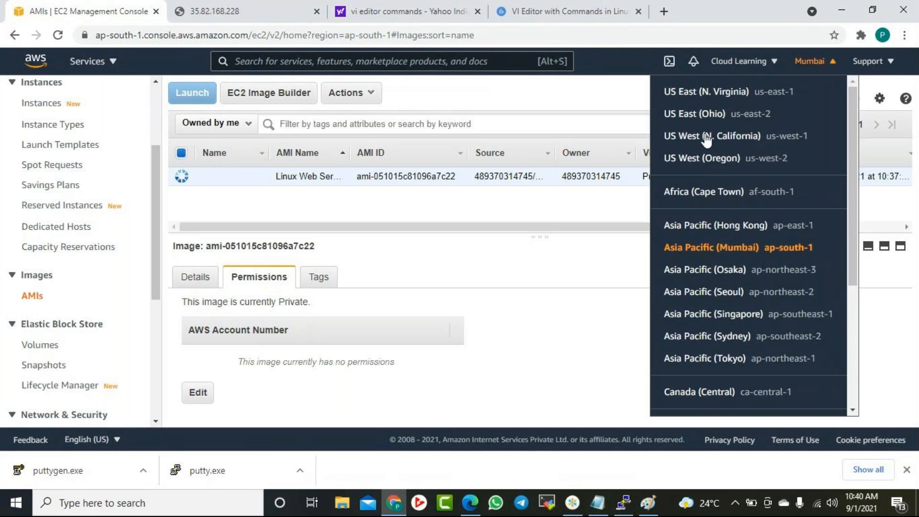
left_click(712, 161)
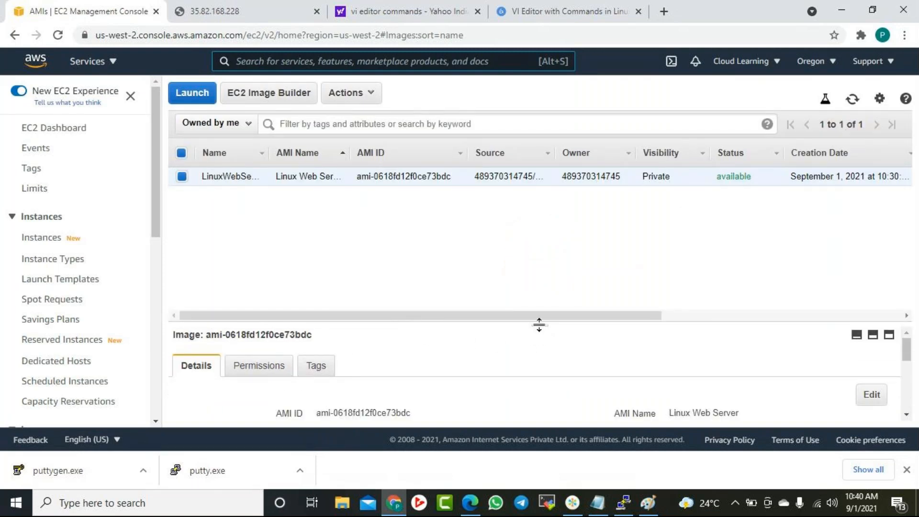
left_click_drag(542, 327, 539, 229)
left_click(259, 269)
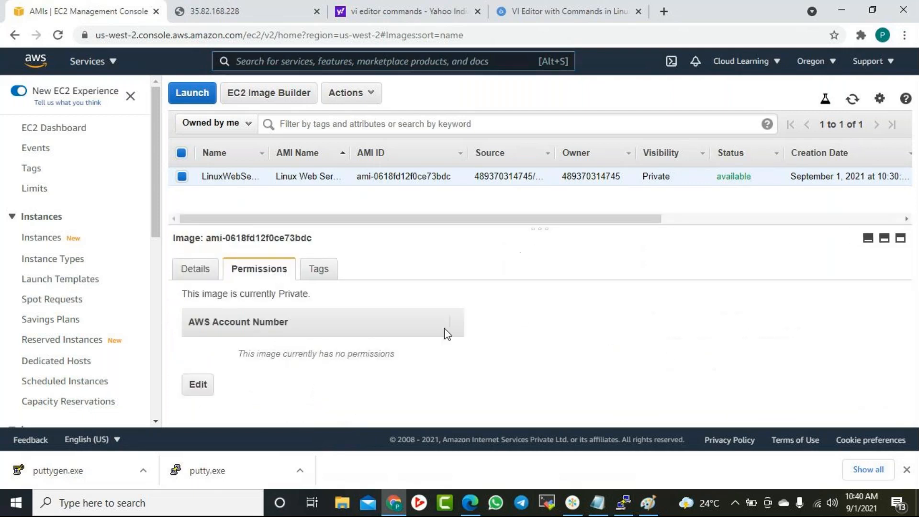
Add the other AWS account number to the original image's permissions and save the change.
left_click(201, 385)
left_click(484, 267)
key("ctrl+v")
left_click(582, 277)
left_click(722, 363)
Refresh the AMI list and check that the original image's permissions include the added AWS account.
left_click(200, 277)
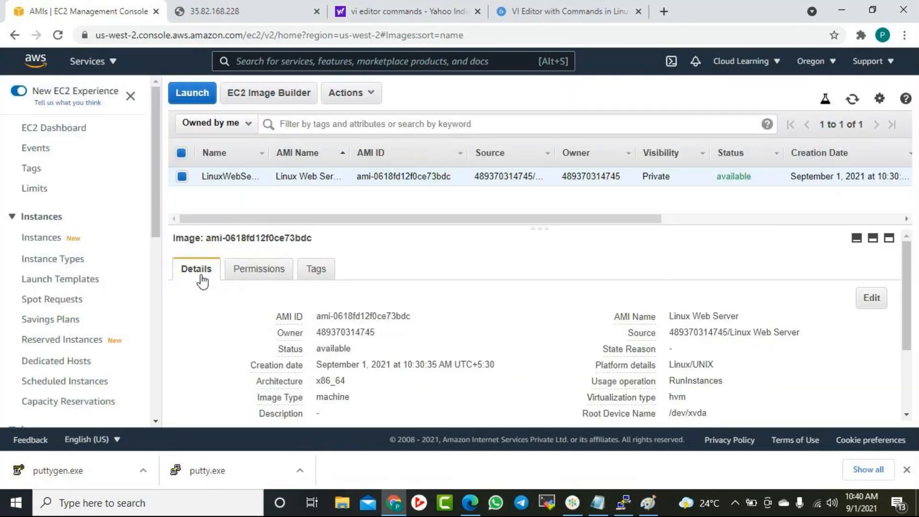
left_click(259, 276)
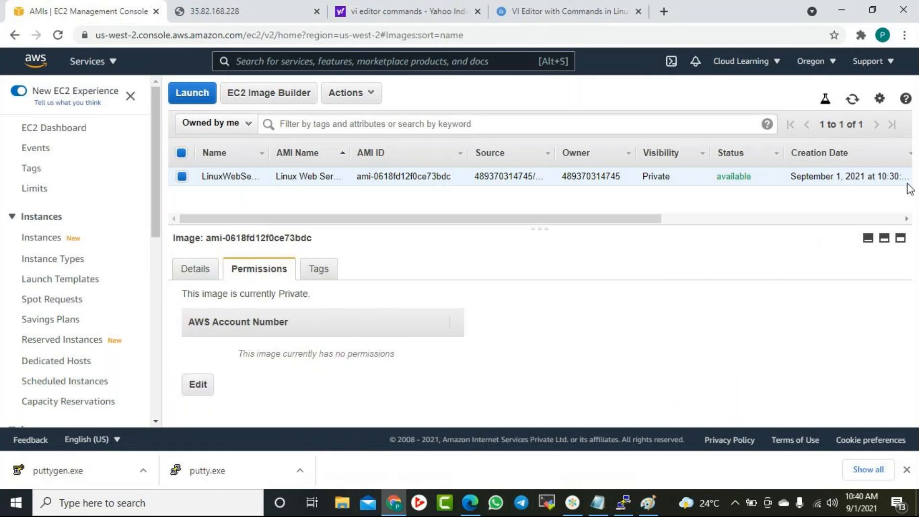
left_click(853, 100)
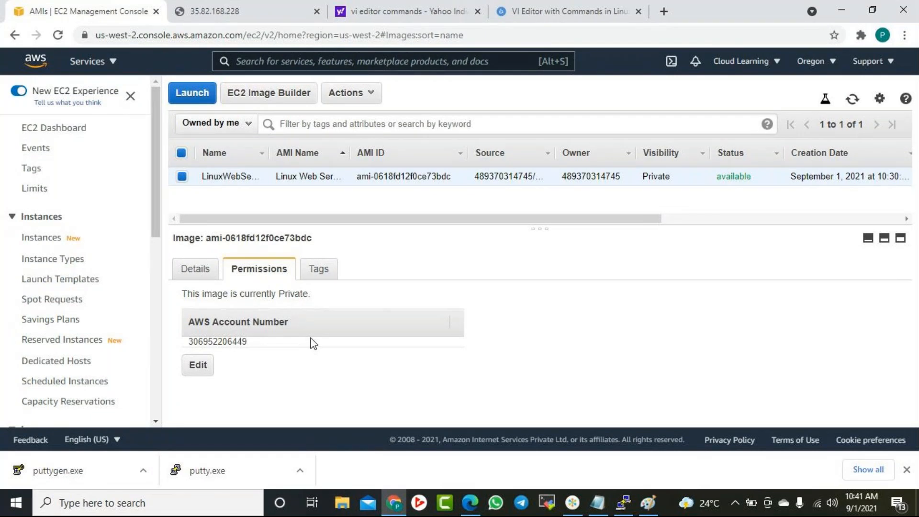
left_click(191, 272)
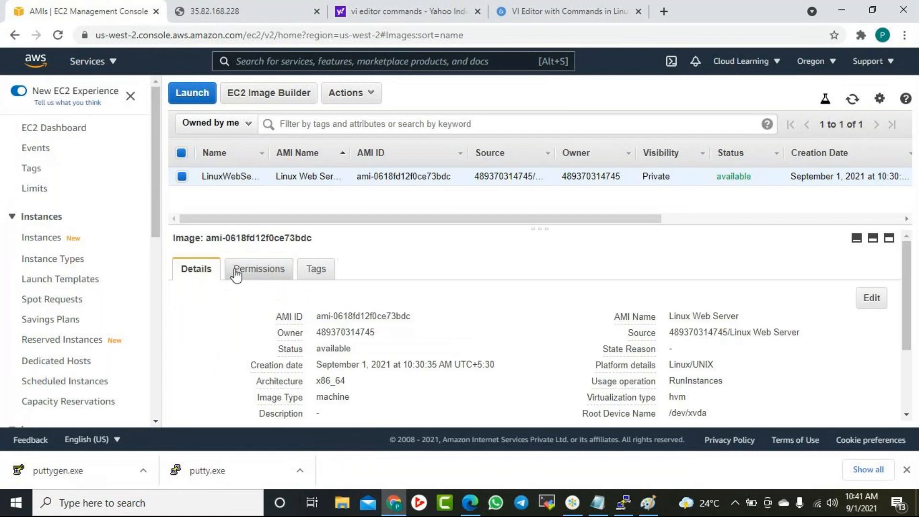
left_click(254, 274)
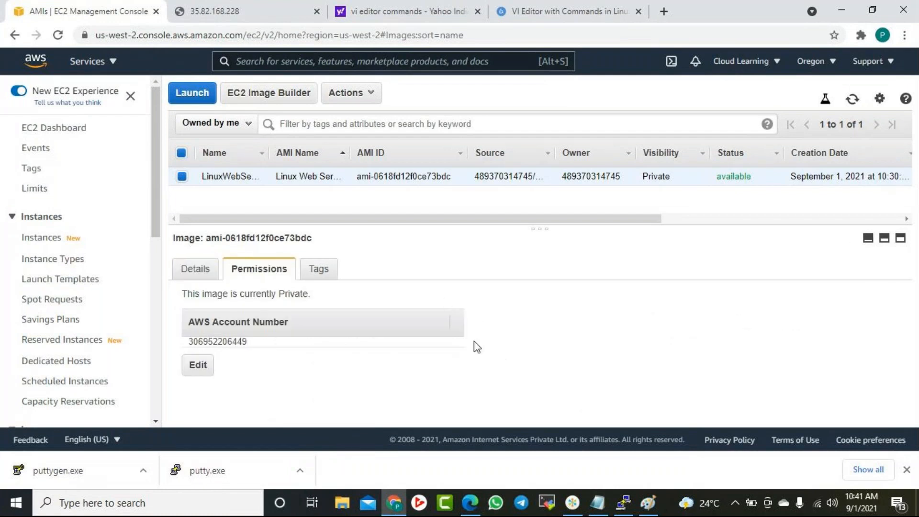
Open the list of instances in the Oregon region.
left_click(53, 239)
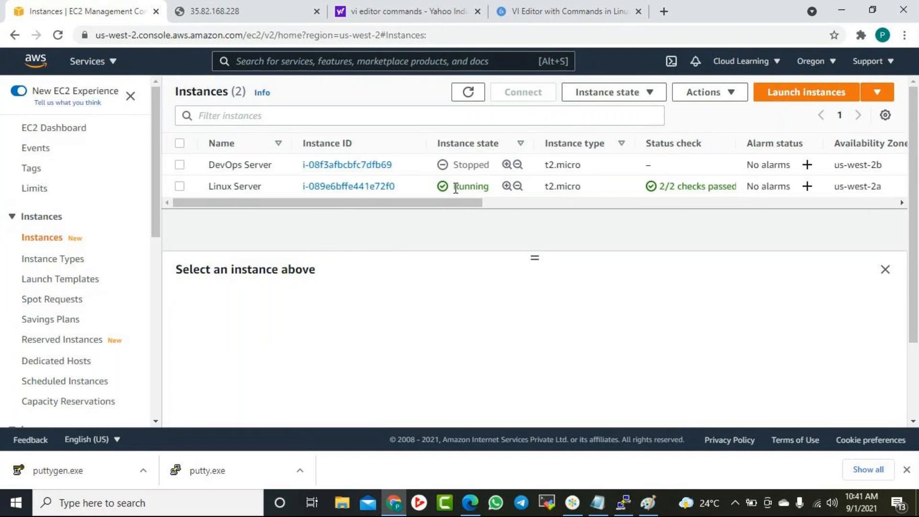
Switch to the Notepad notes and add the line "Purpose to create a duplicate server." at the end.
left_click(597, 503)
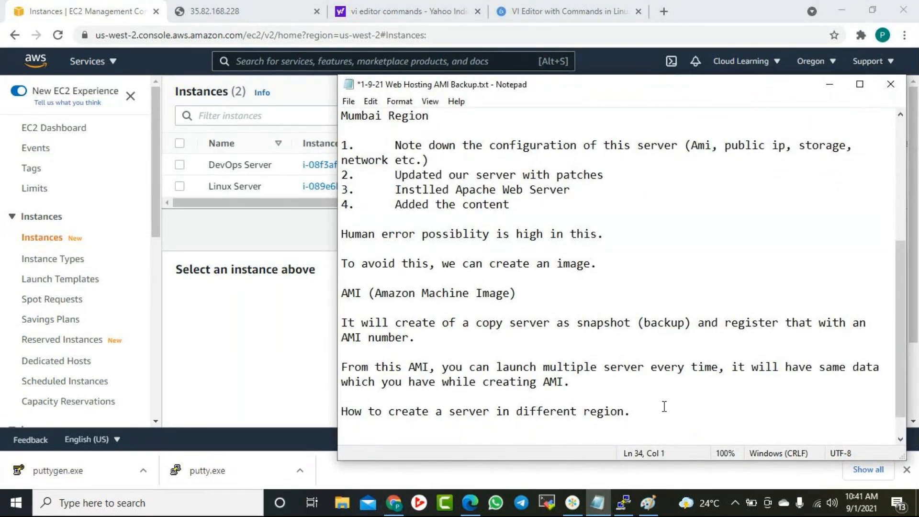
key("Return")
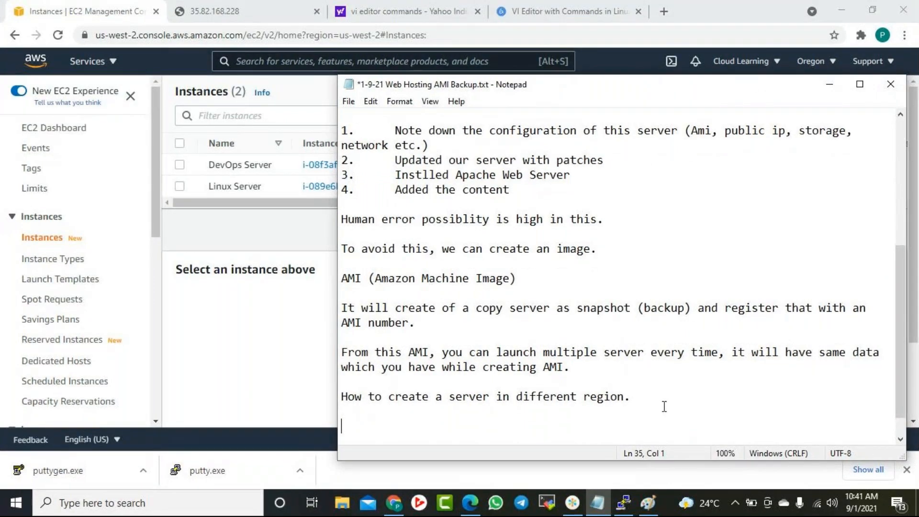
type("Purpose to creat")
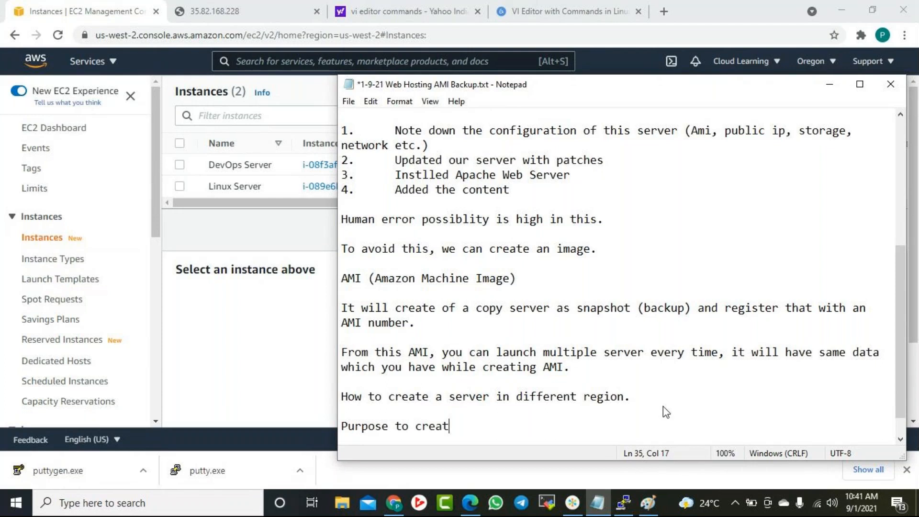
type("e a duplicate ")
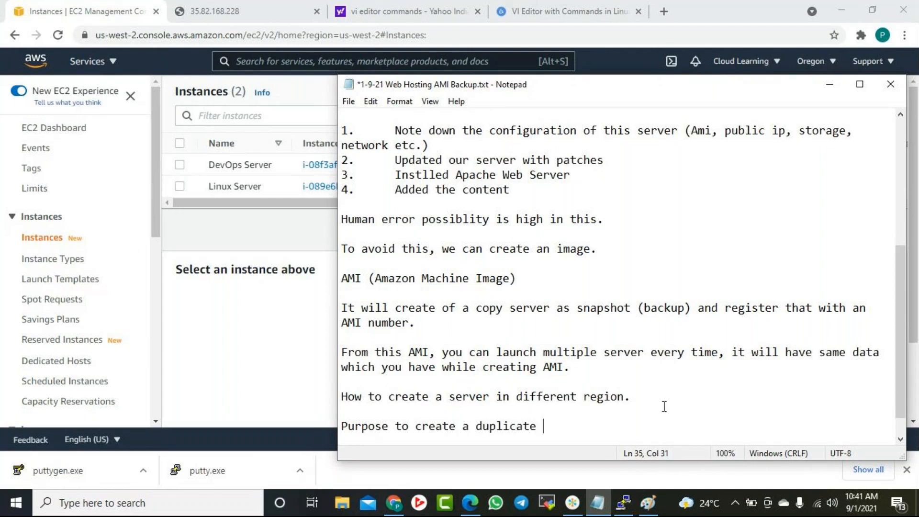
type("server.")
key("Return")
key("Return")
Return to the EC2 console in the browser and open the list of AMIs.
left_click(279, 329)
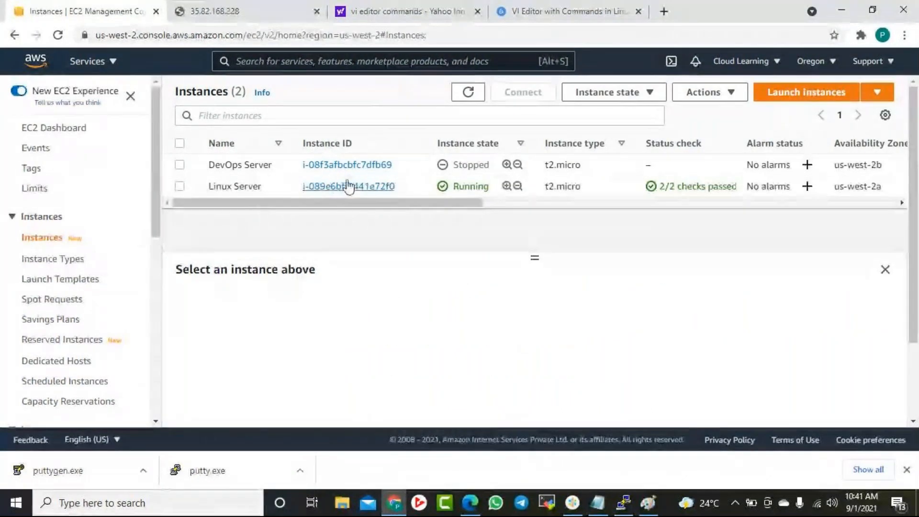
scroll(77, 287, "down", 3)
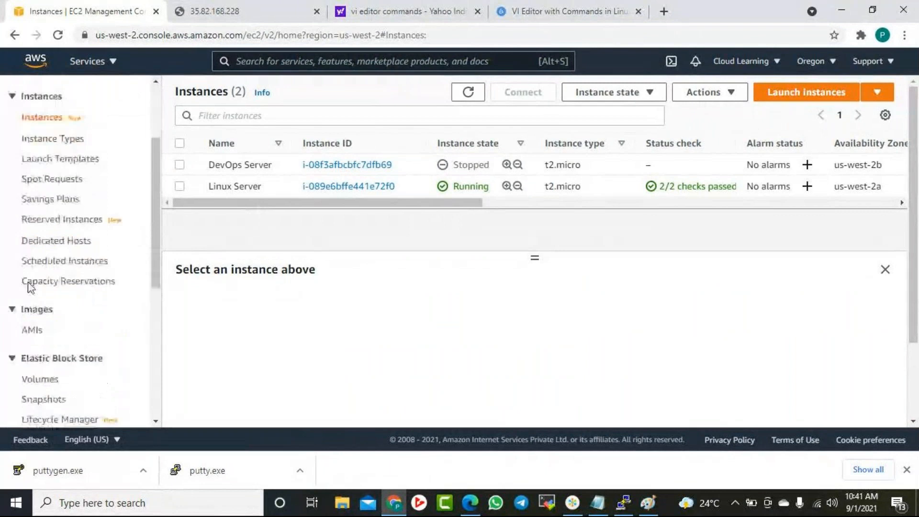
left_click(34, 316)
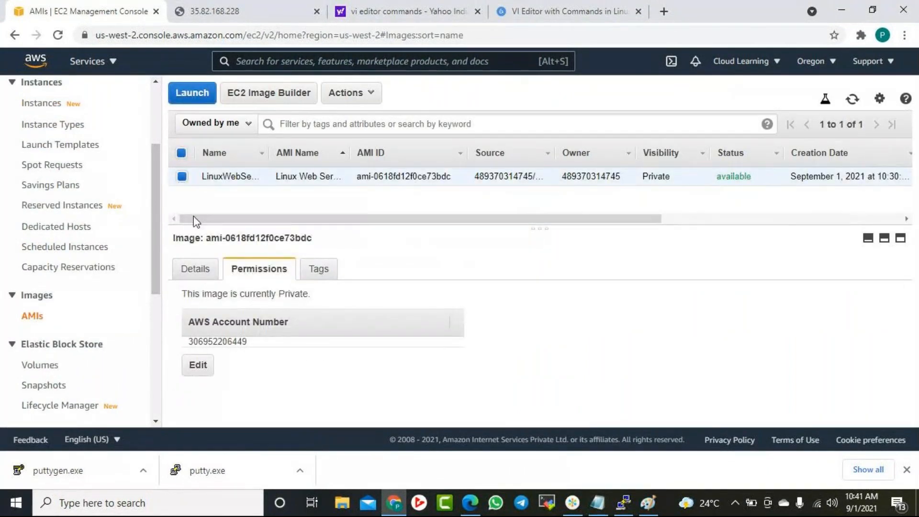
Start launching an instance from the Linux Web Server AMI, keeping the t2.micro type, and proceed to the instance details.
left_click(196, 94)
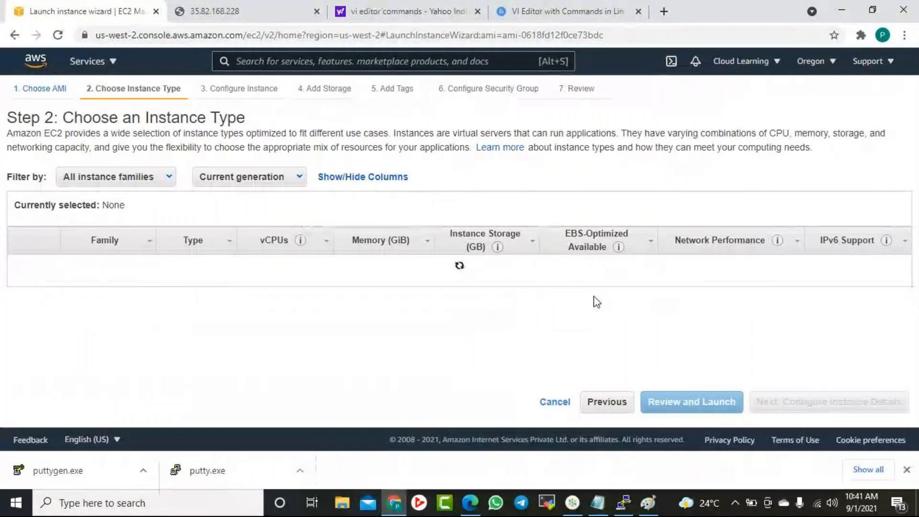
left_click(554, 401)
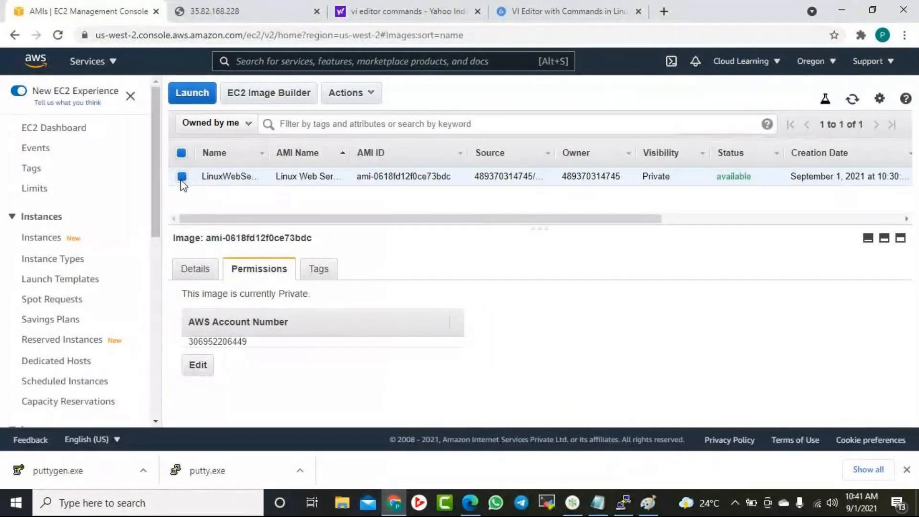
left_click(194, 93)
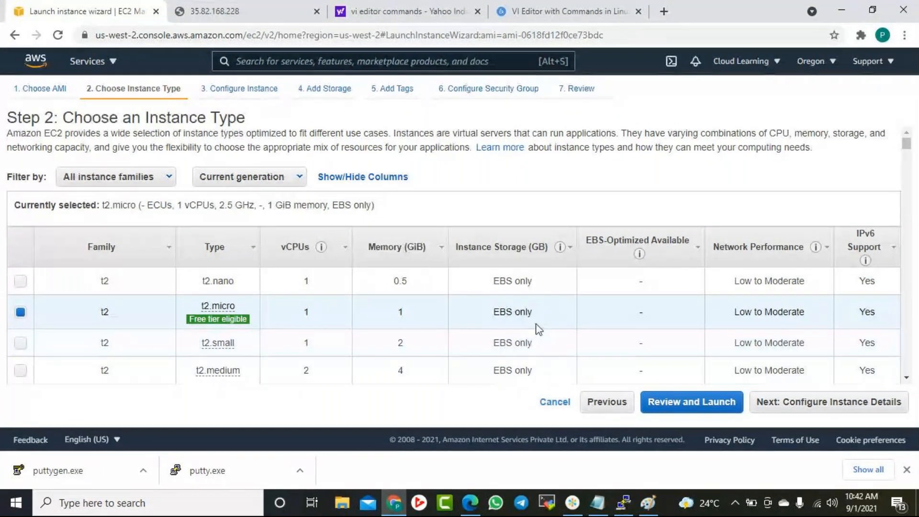
scroll(540, 325, "down", 1)
scroll(541, 324, "down", 1)
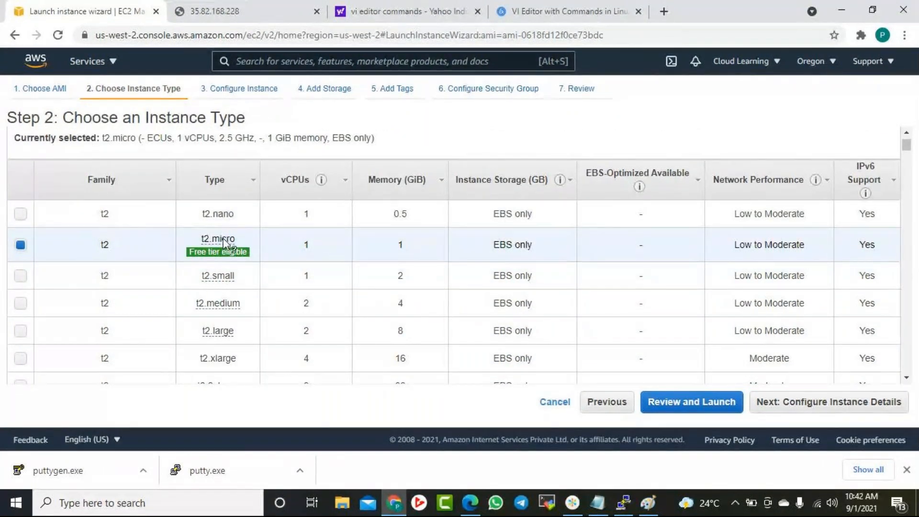
mouse_move(224, 239)
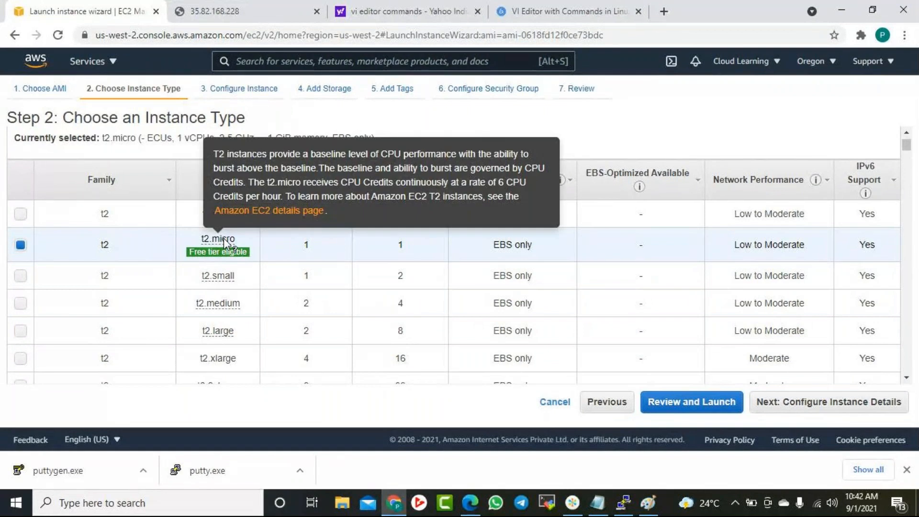
left_click(837, 403)
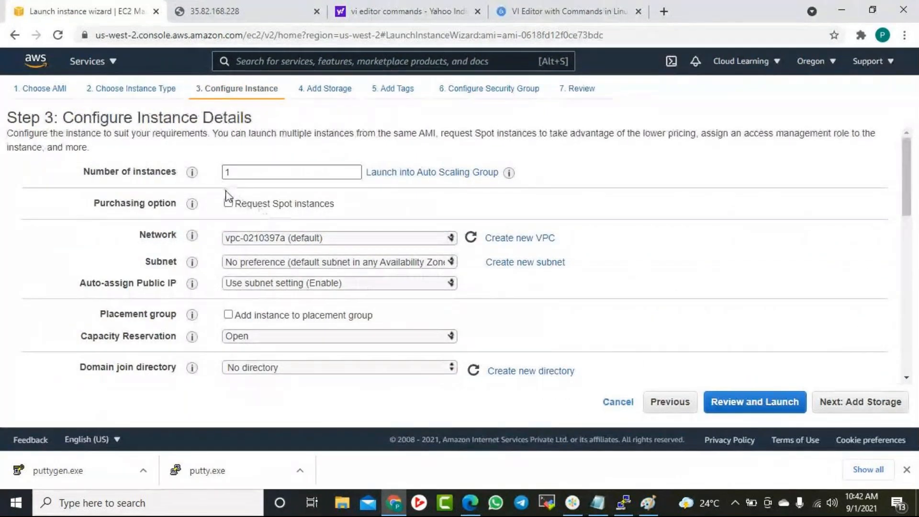
Set the number of instances to 2, keep the default network and storage settings, and continue to the tags.
left_click_drag(224, 172, 311, 170)
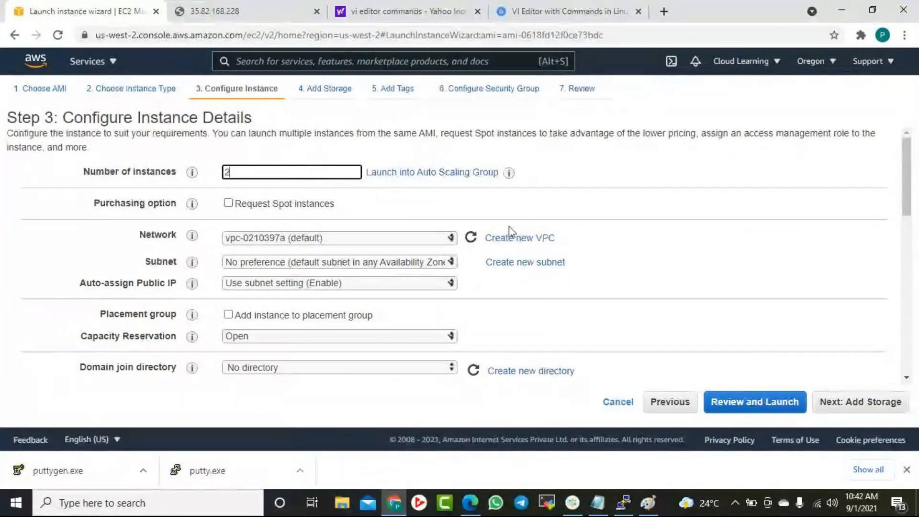
left_click(688, 177)
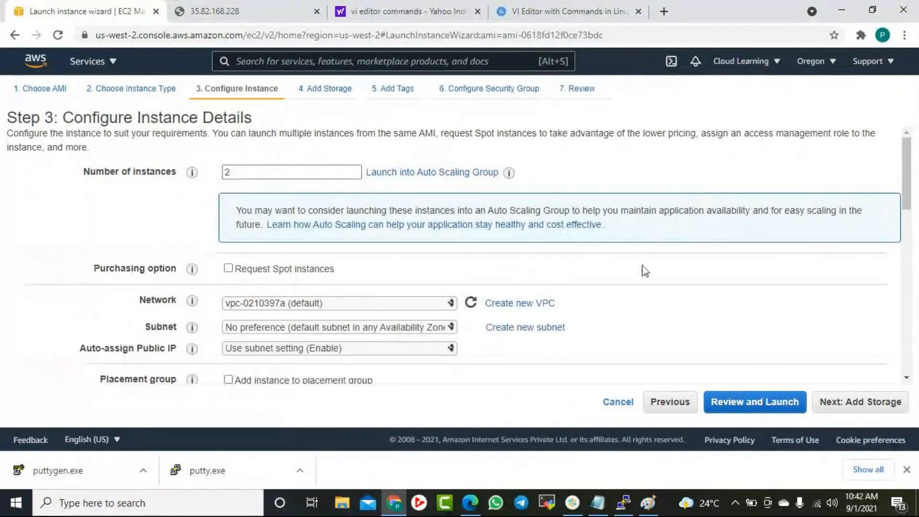
scroll(642, 266, "down", 3)
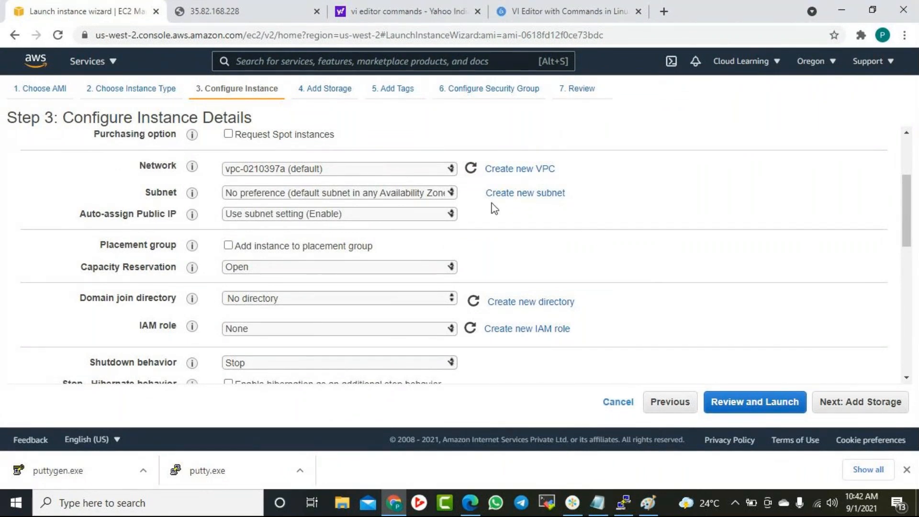
left_click(864, 408)
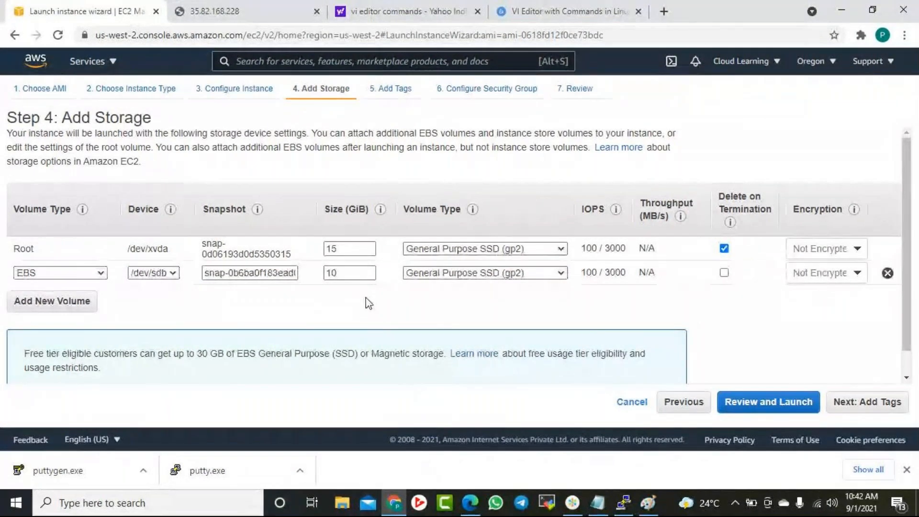
left_click(900, 405)
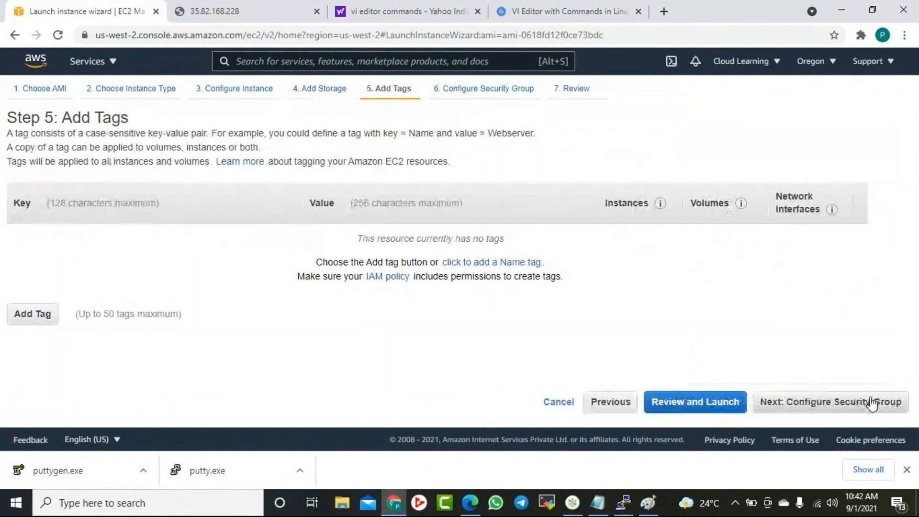
Add a tag with key Name and value Linux Web Server, and continue to the security group configuration.
left_click(37, 324)
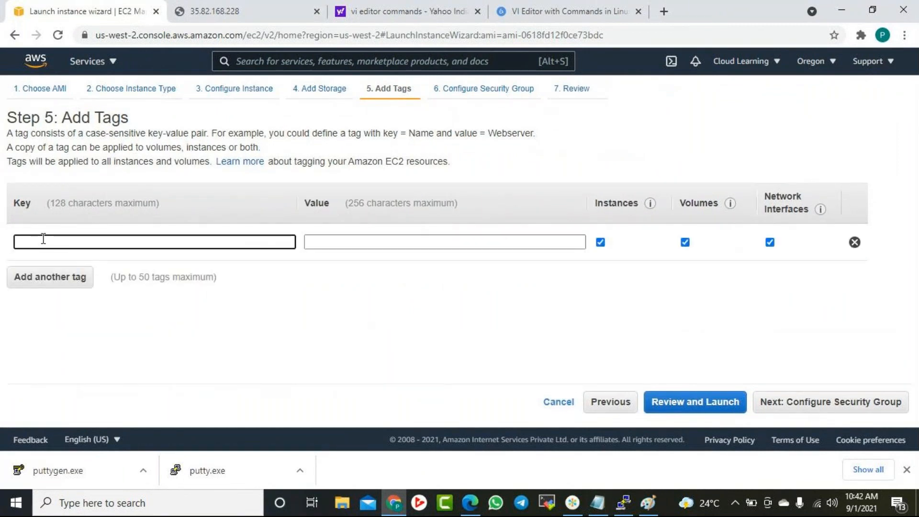
type("Name")
key("Tab")
type("Linux ")
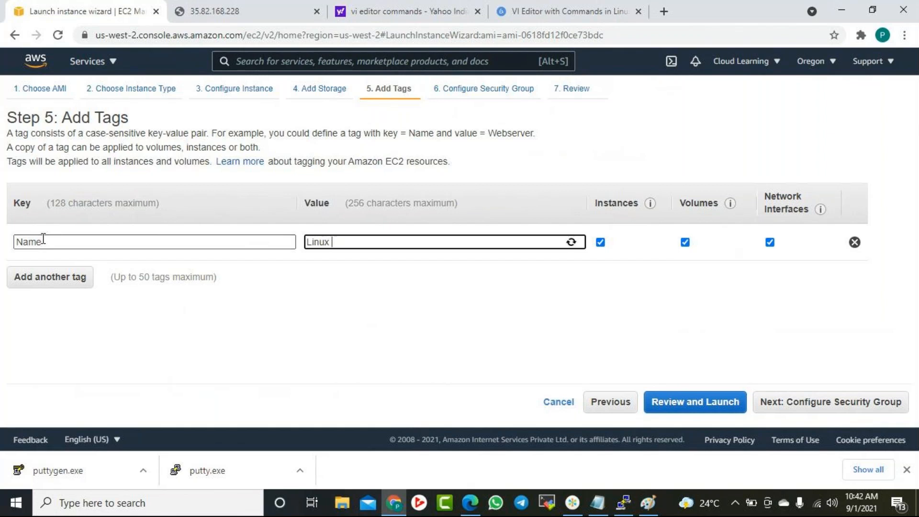
type("Web Server")
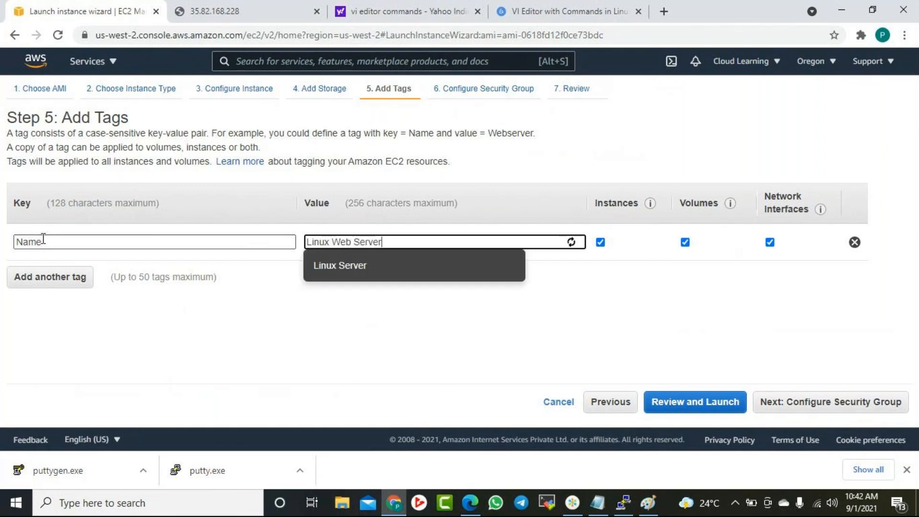
left_click(861, 402)
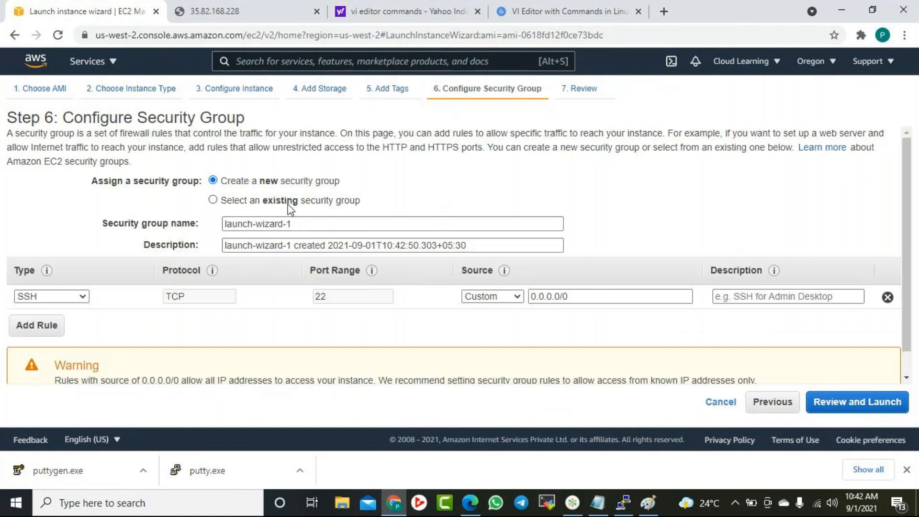
Assign the existing security group Linux SG and proceed to the launch review.
left_click(288, 202)
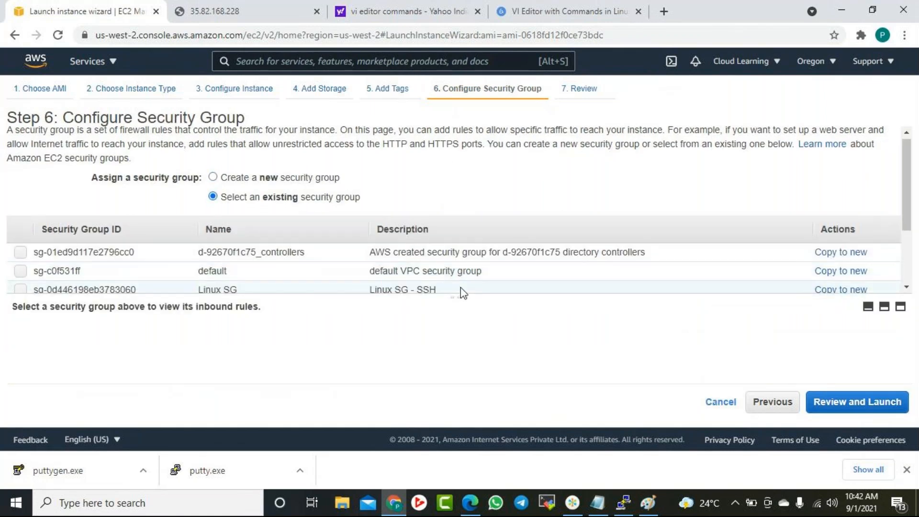
scroll(424, 231, "down", 1)
left_click(424, 232)
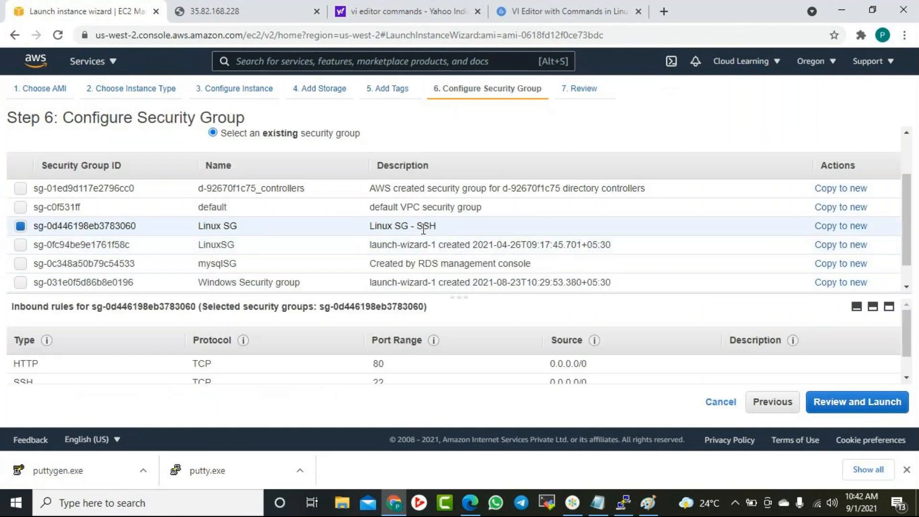
left_click(887, 405)
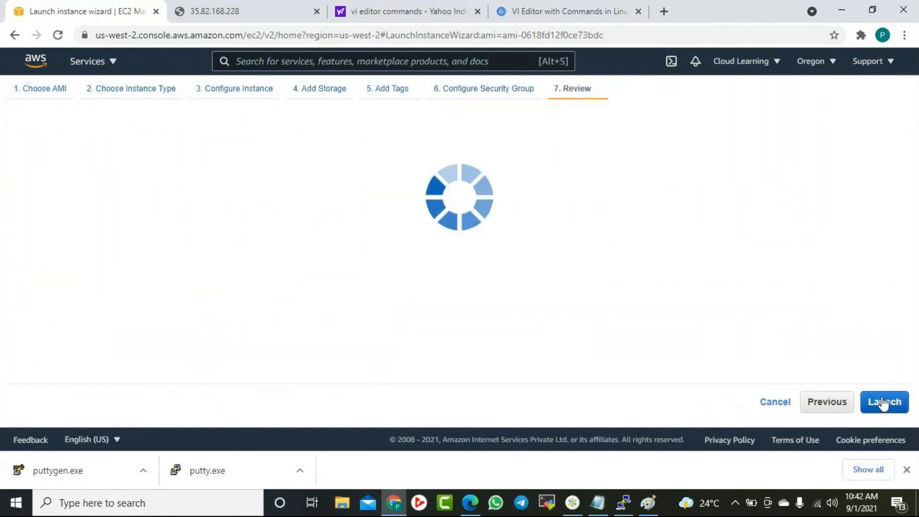
Review the launch settings and launch the instances with the existing key pair cl11oregon, acknowledging access to the private key file.
scroll(717, 311, "down", 8)
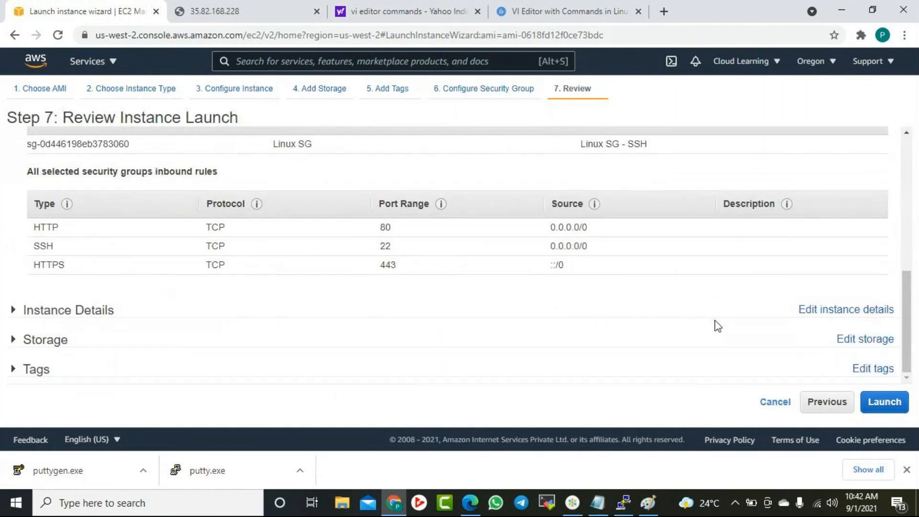
scroll(721, 317, "up", 6)
left_click(902, 409)
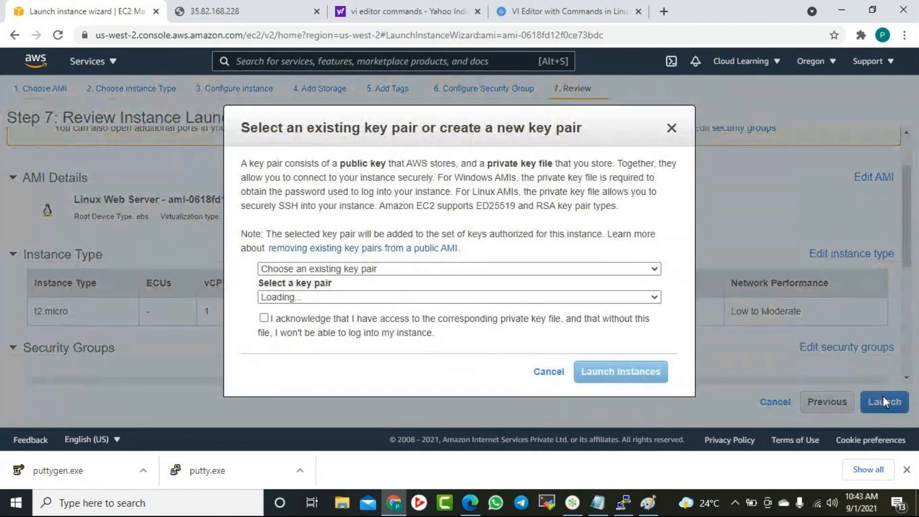
left_click(364, 297)
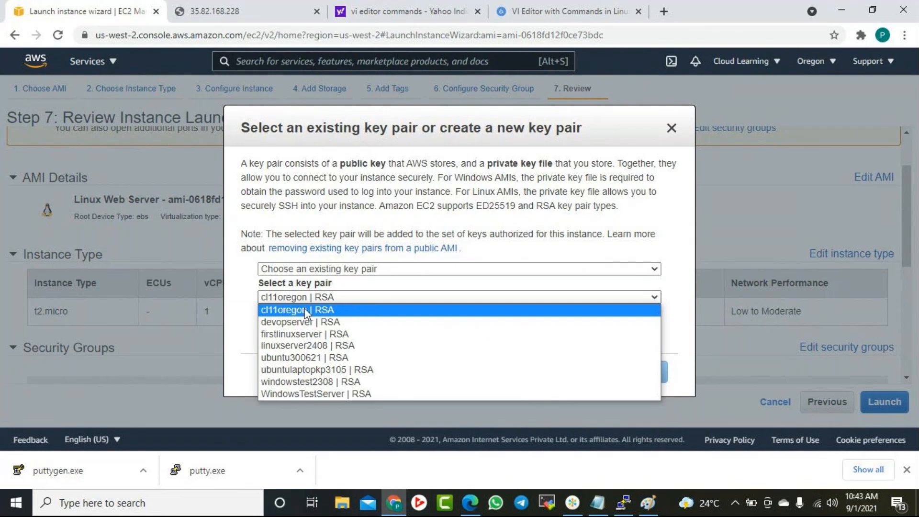
left_click(295, 310)
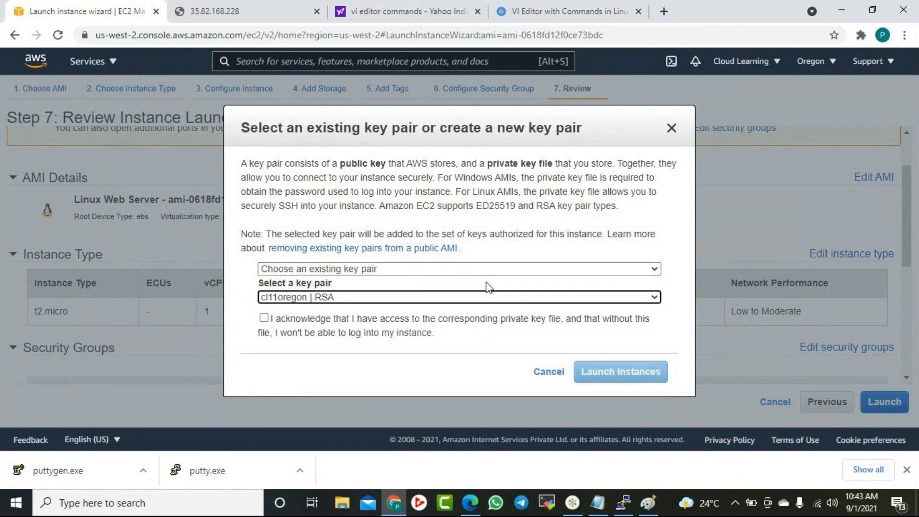
left_click(264, 318)
left_click(621, 372)
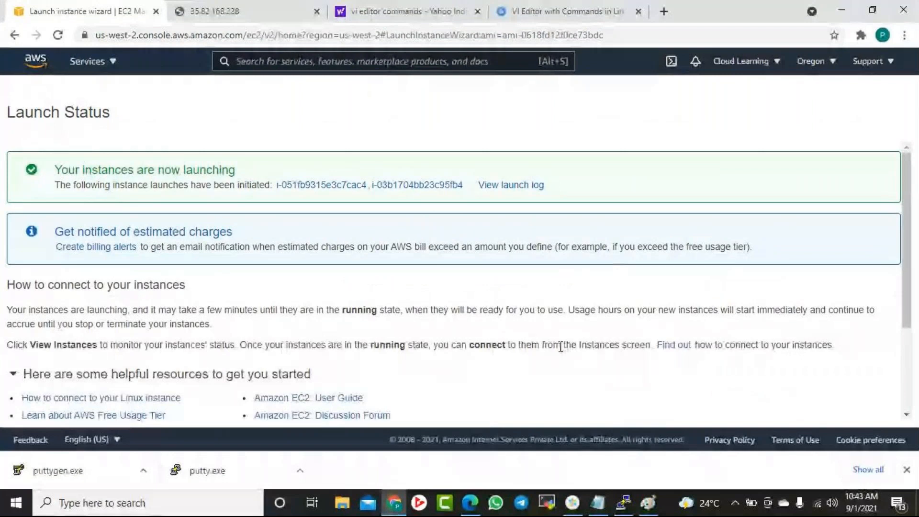
Open the EC2 instances list and widen the Name column to show the full names of the new servers.
scroll(550, 326, "down", 3)
left_click(840, 408)
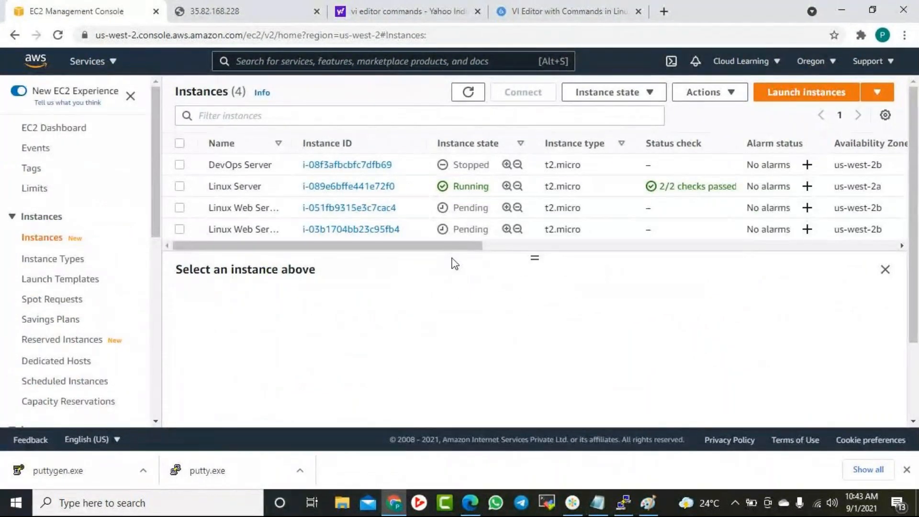
left_click_drag(293, 143, 358, 143)
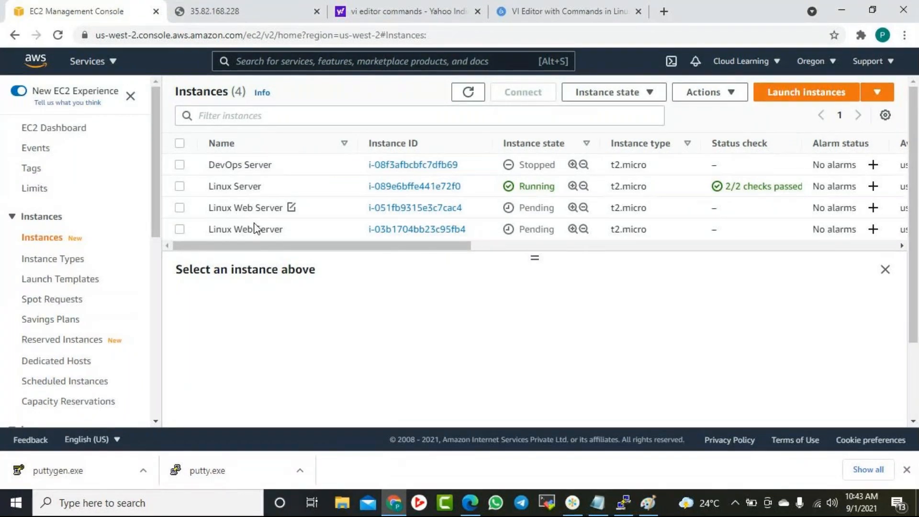
left_click_drag(253, 209, 253, 230)
left_click(501, 316)
Open the account's billing dashboard in a new browser tab and view it.
left_click(766, 59)
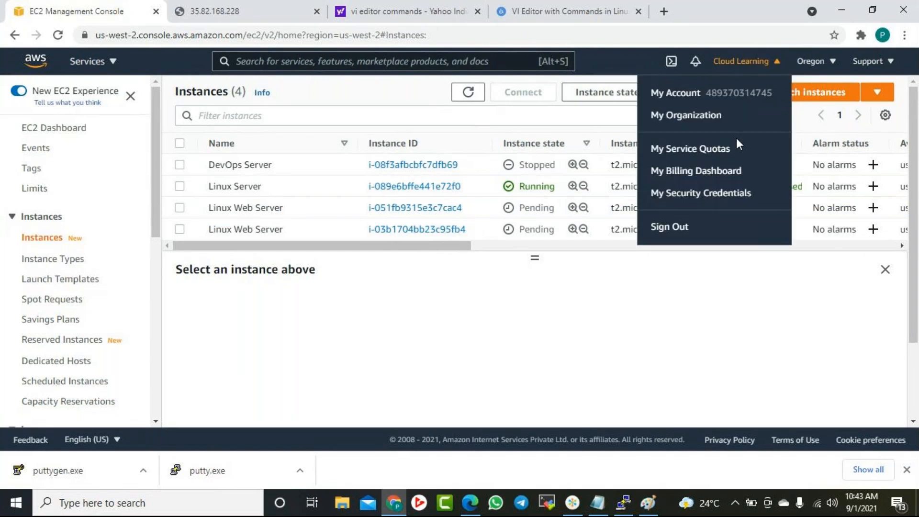
right_click(690, 177)
left_click(732, 181)
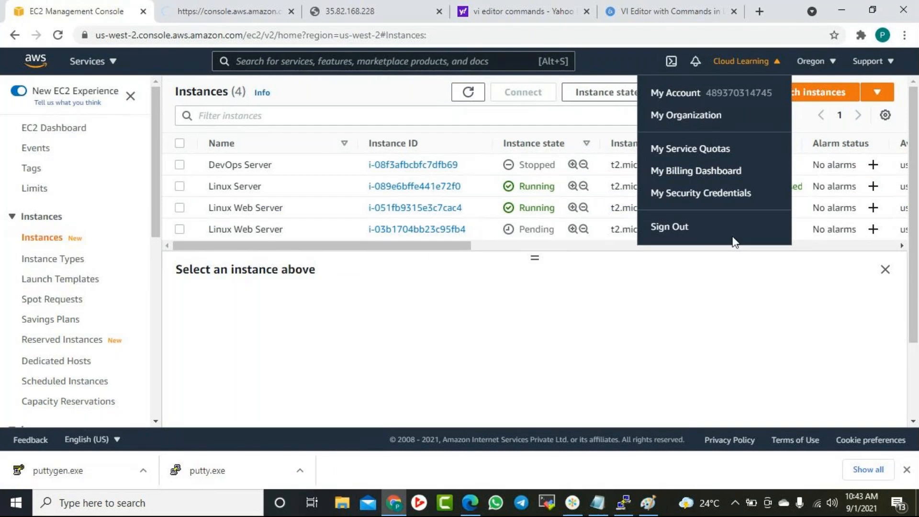
left_click(214, 13)
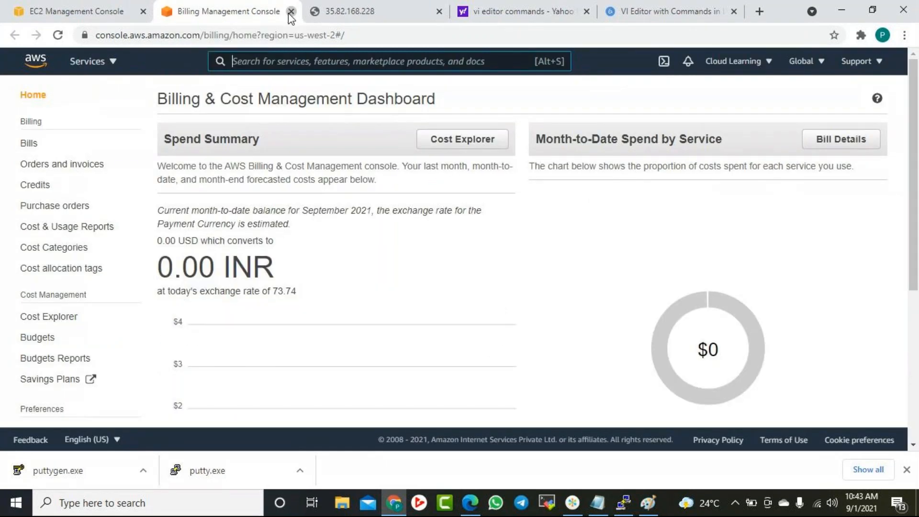
Close the billing and vi editor search tabs, and open the first new Linux Web Server's public address 34.217.57.121 in a new tab.
left_click(290, 12)
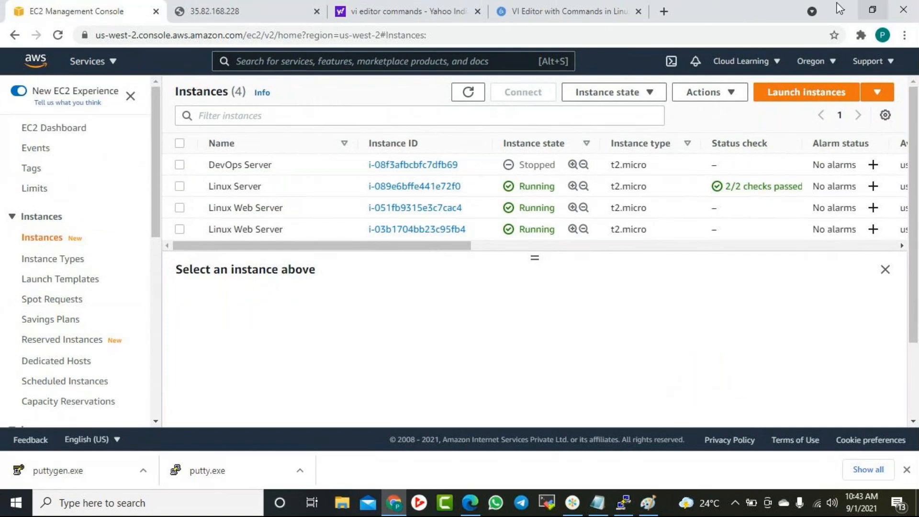
left_click(477, 11)
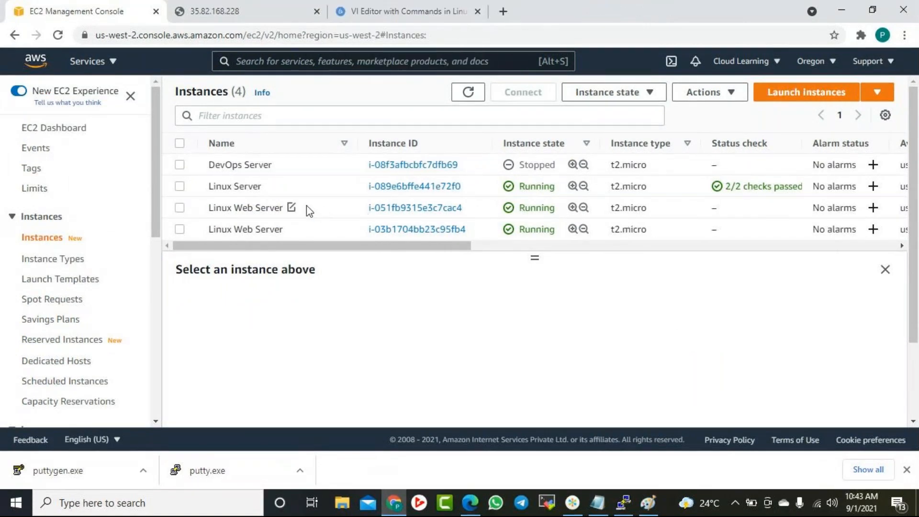
left_click(702, 214)
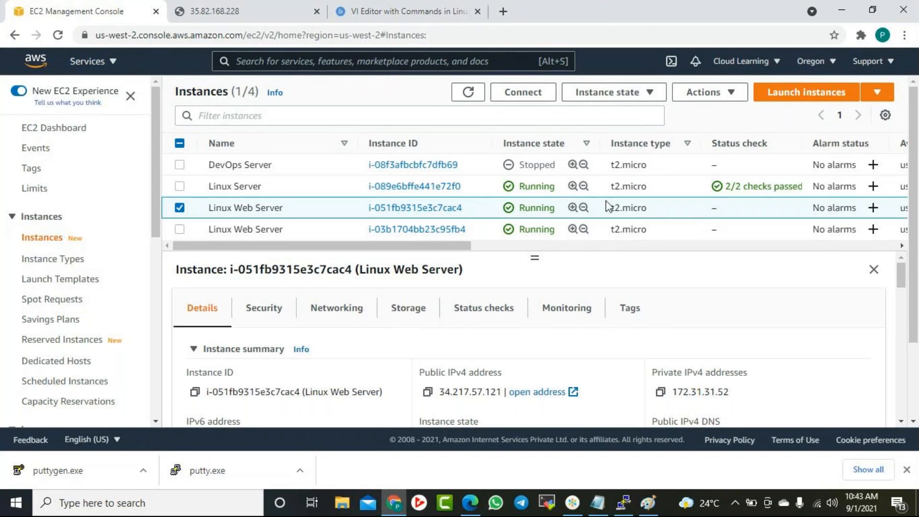
scroll(622, 201, "down", 1)
scroll(632, 196, "up", 1)
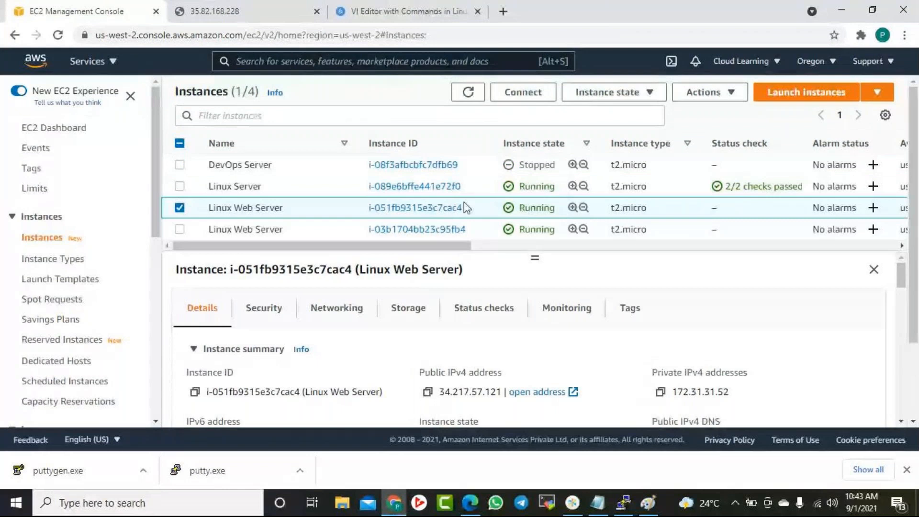
left_click(503, 11)
type("34.217.57.121")
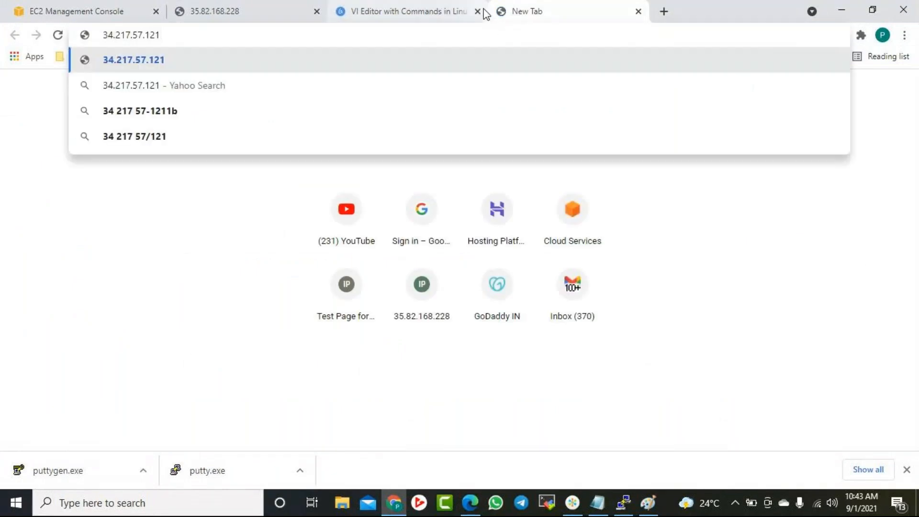
key("Return")
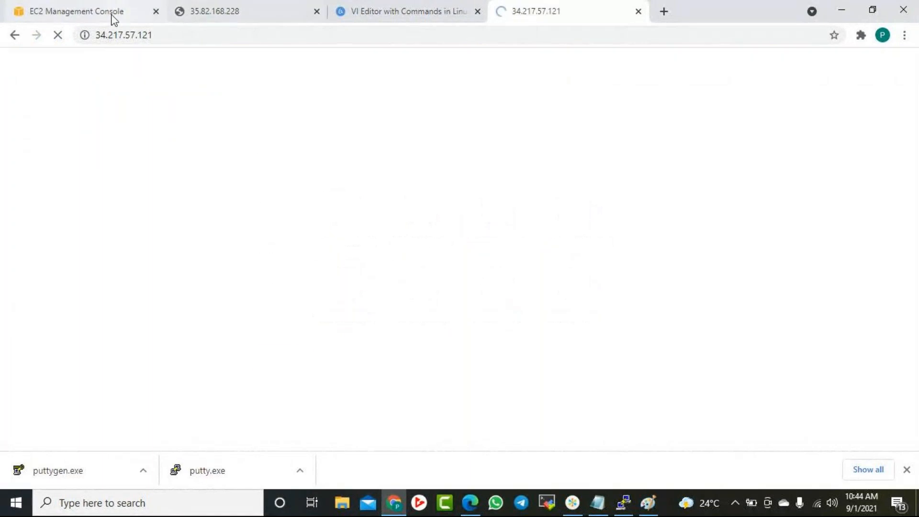
Copy the second Linux Web Server's public IPv4 address and open 54.245.6.71 in a new tab.
left_click(85, 8)
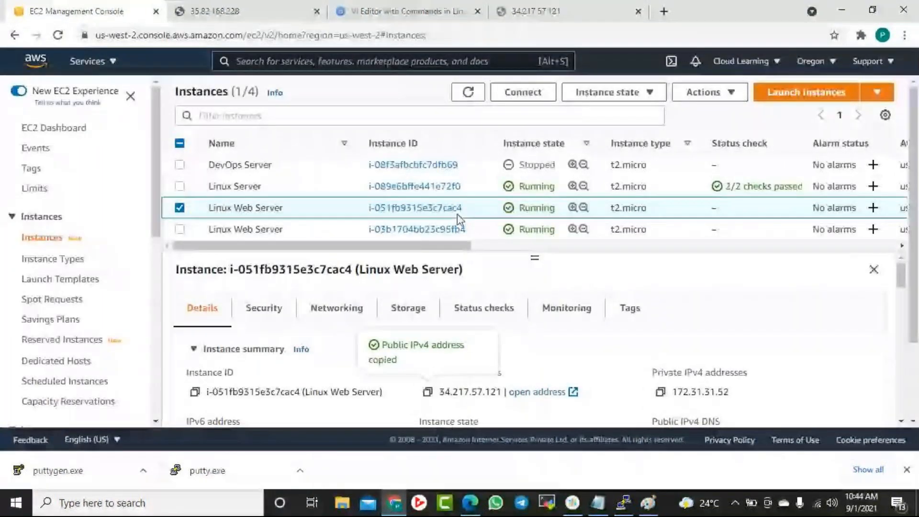
left_click(361, 232)
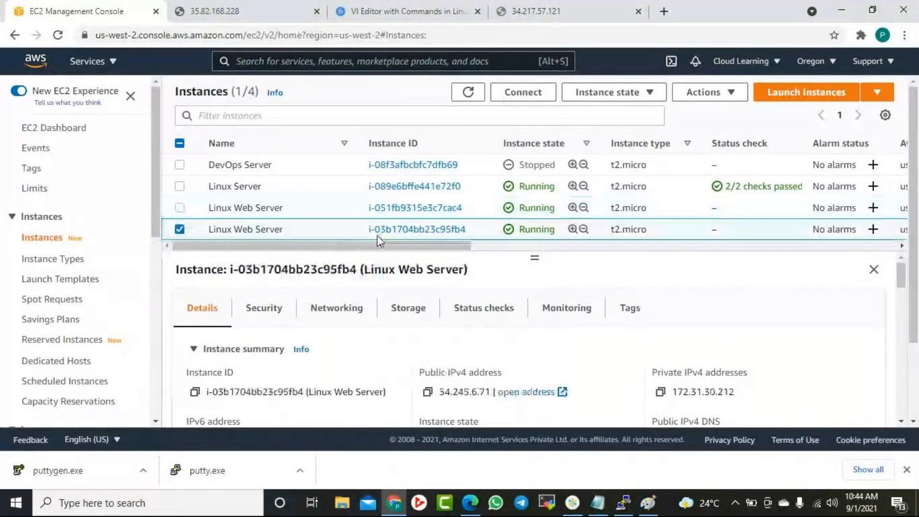
left_click(427, 392)
left_click(663, 11)
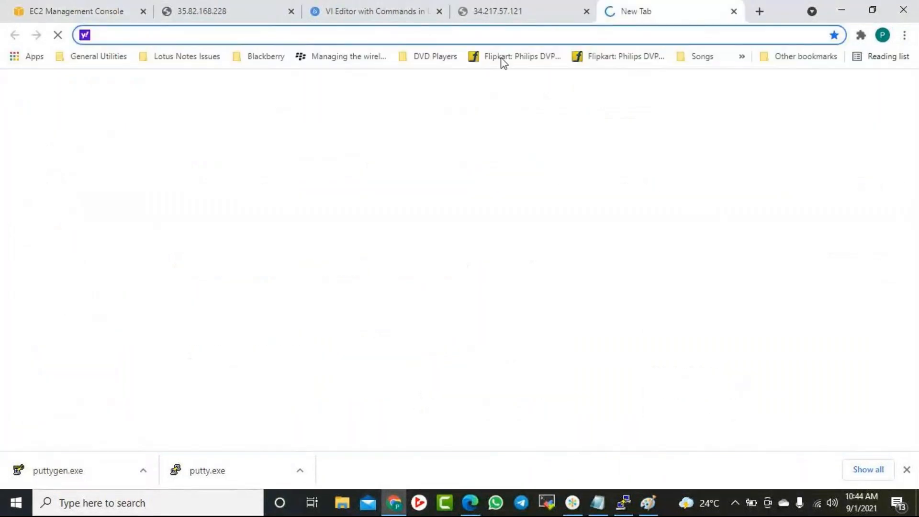
key("ctrl+v")
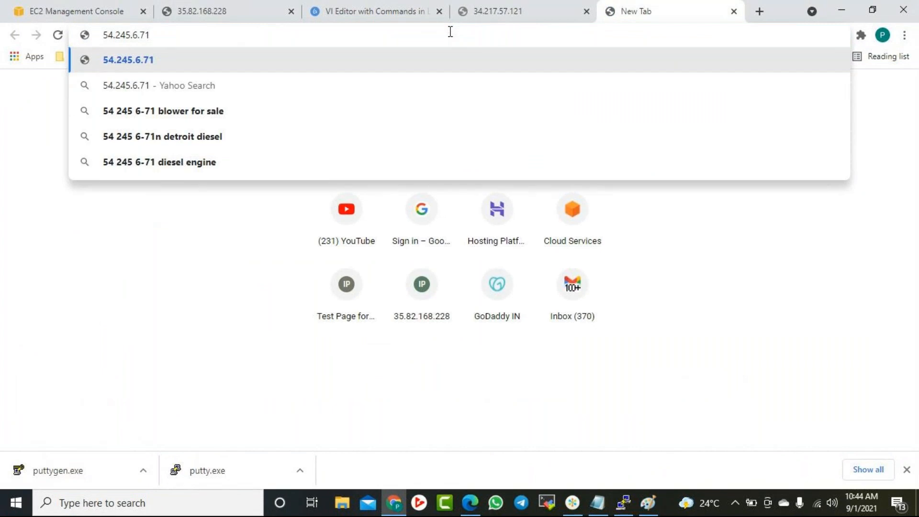
key("Return")
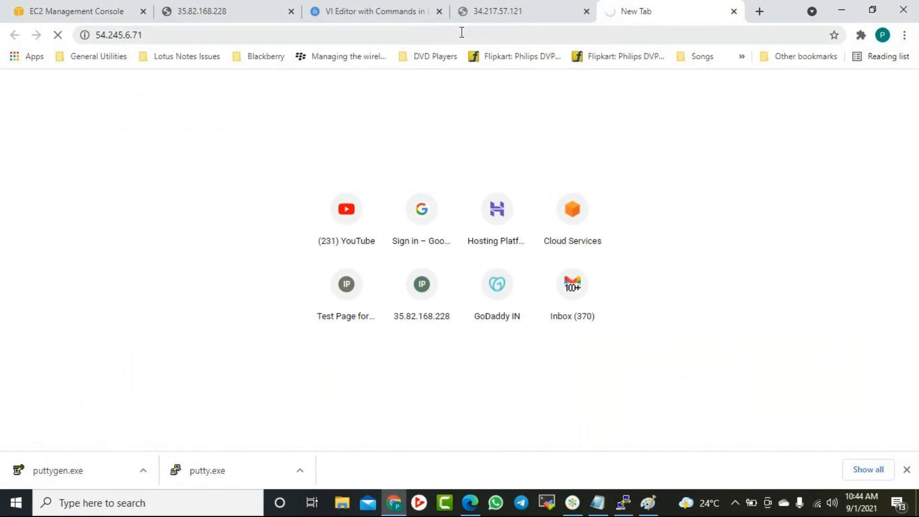
Reload the 34.217.57.121 page and refresh the EC2 instances list to check the new servers' status.
left_click(527, 21)
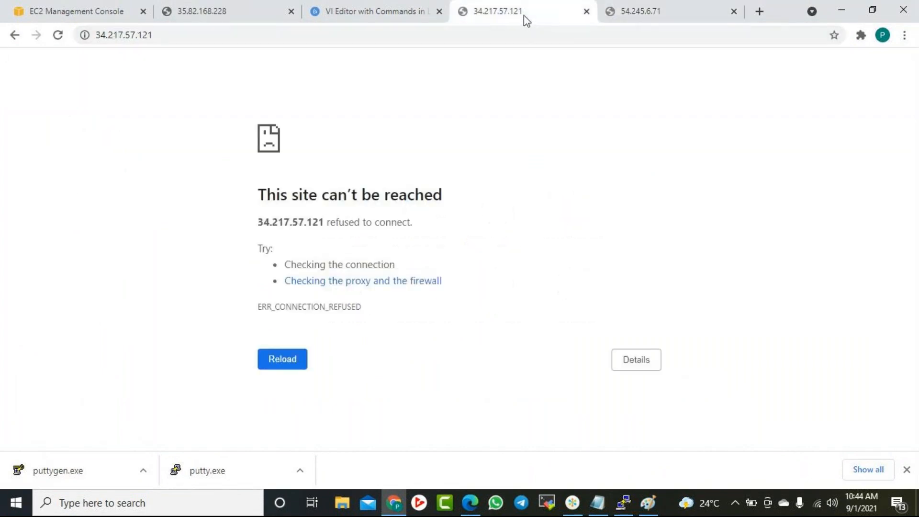
left_click(57, 35)
left_click(96, 12)
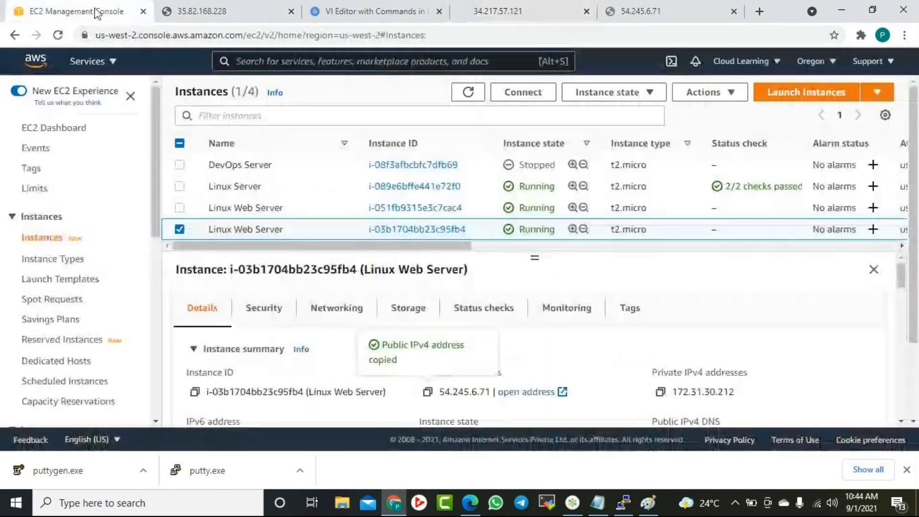
left_click(468, 92)
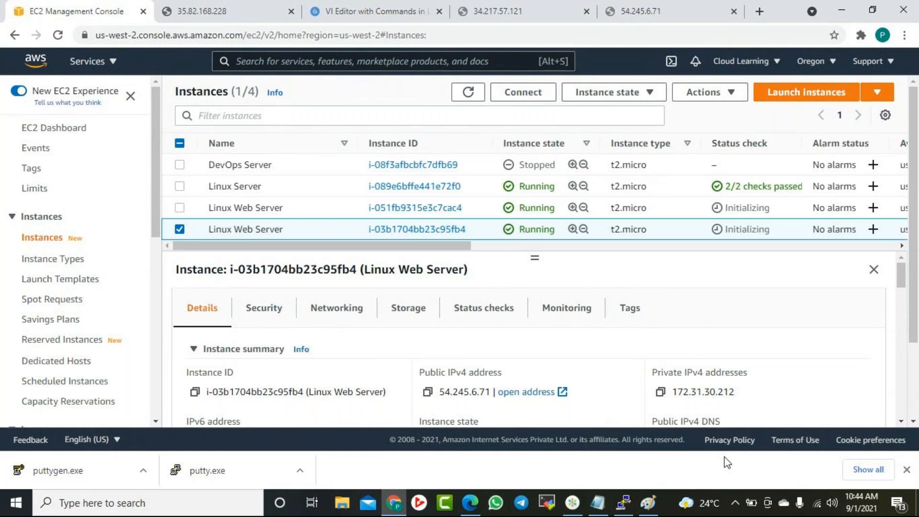
Switch to the Notepad notes and review the Oregon and Mumbai region steps, highlighting the patching, Apache installation and content items.
left_click(597, 503)
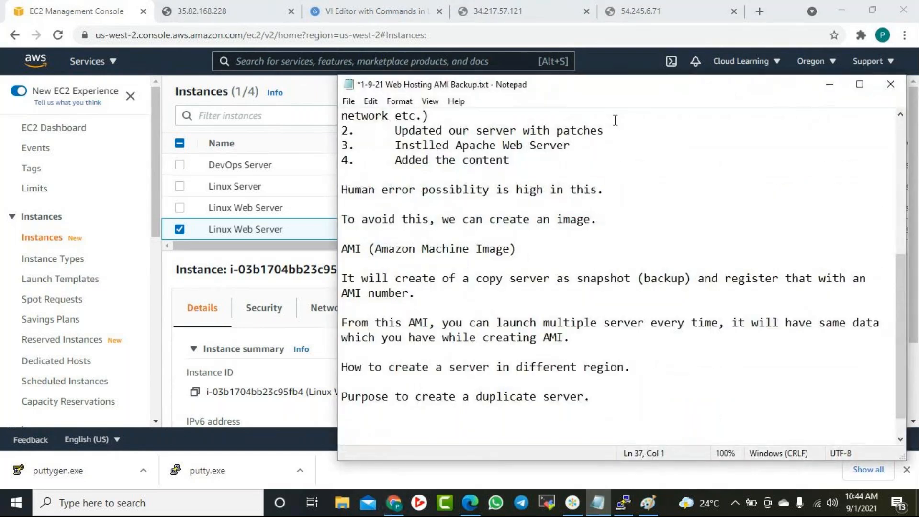
scroll(578, 244, "up", 2)
left_click_drag(415, 219, 593, 219)
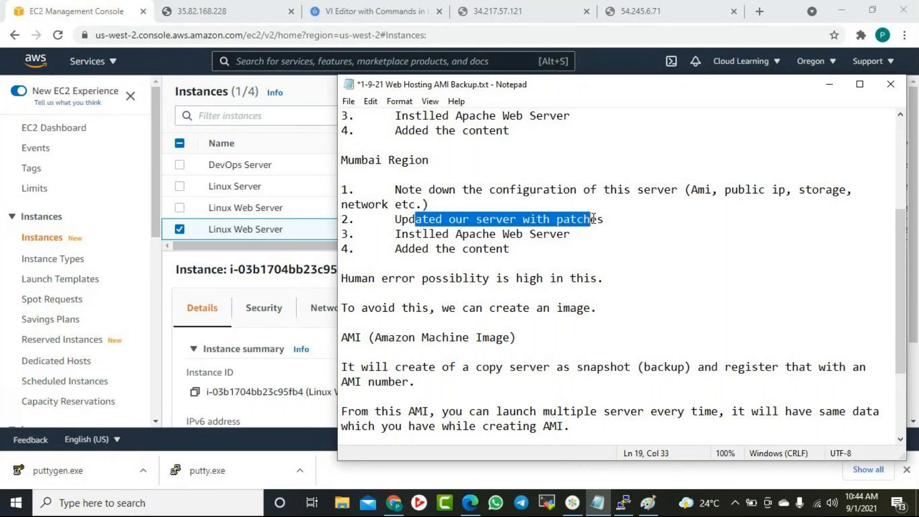
left_click_drag(435, 234, 570, 233)
left_click_drag(402, 248, 516, 246)
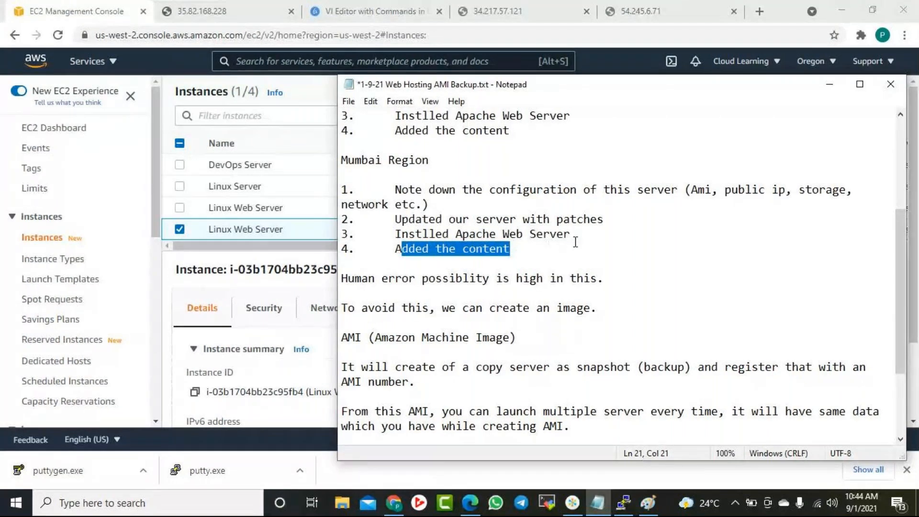
scroll(566, 225, "up", 4)
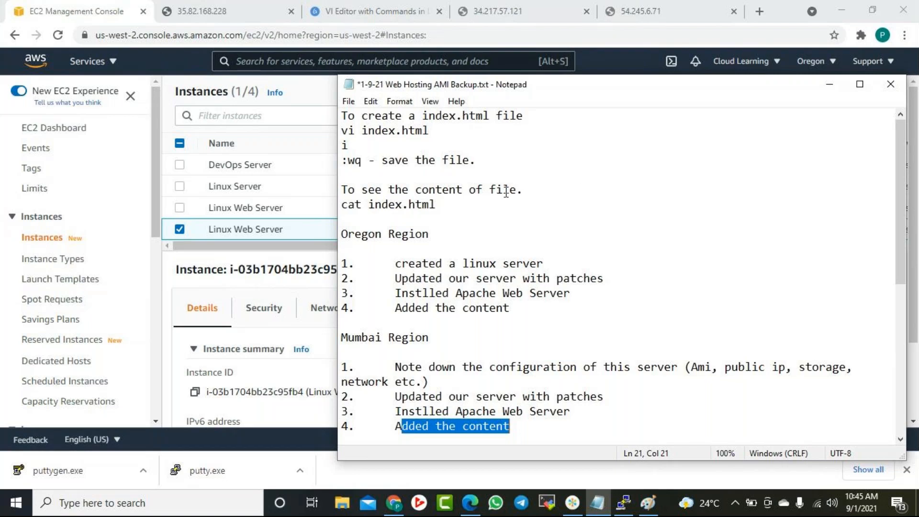
Add the note "Also, sometimes, we used AMI to take backup of our critical servers at one particular point." at the end of the notes.
scroll(506, 191, "down", 6)
left_click(600, 374)
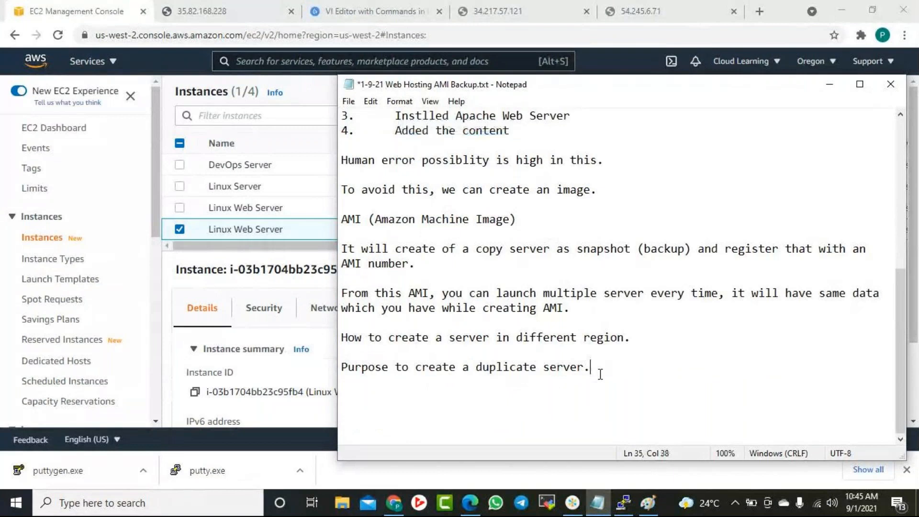
key("Return")
key("Return")
type("Also")
type(", soe")
type("etime")
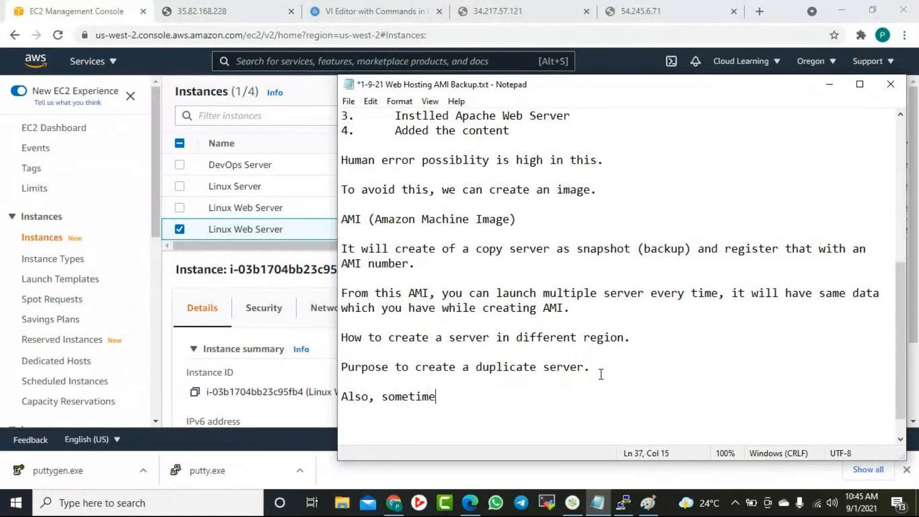
type("s, we used A")
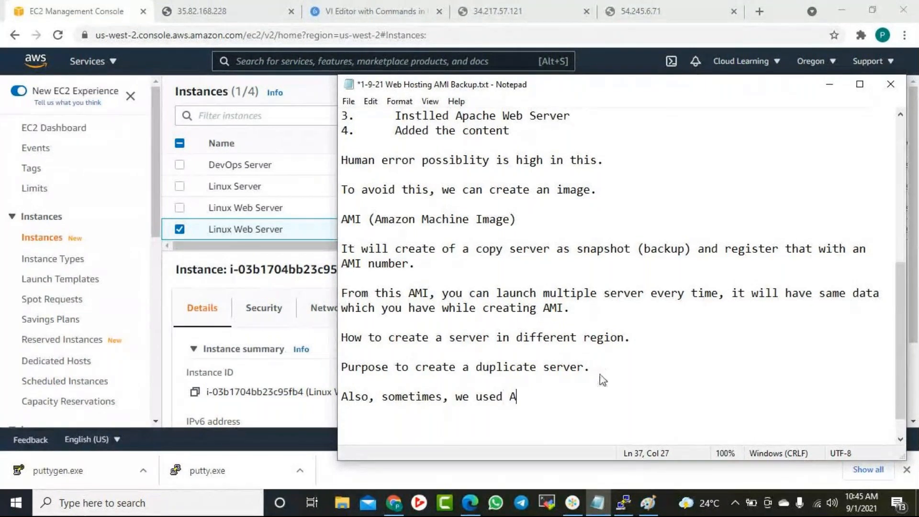
type("MI to tak")
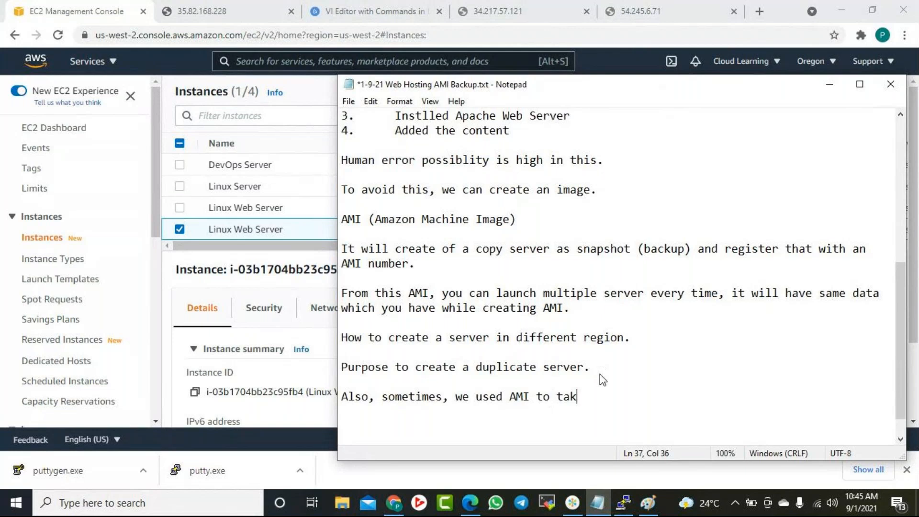
type("e backup of ")
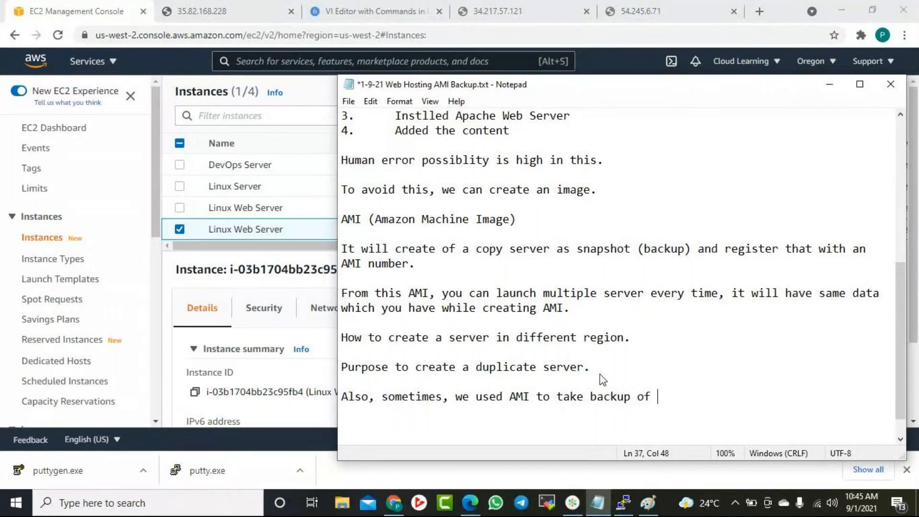
type("our critical serv")
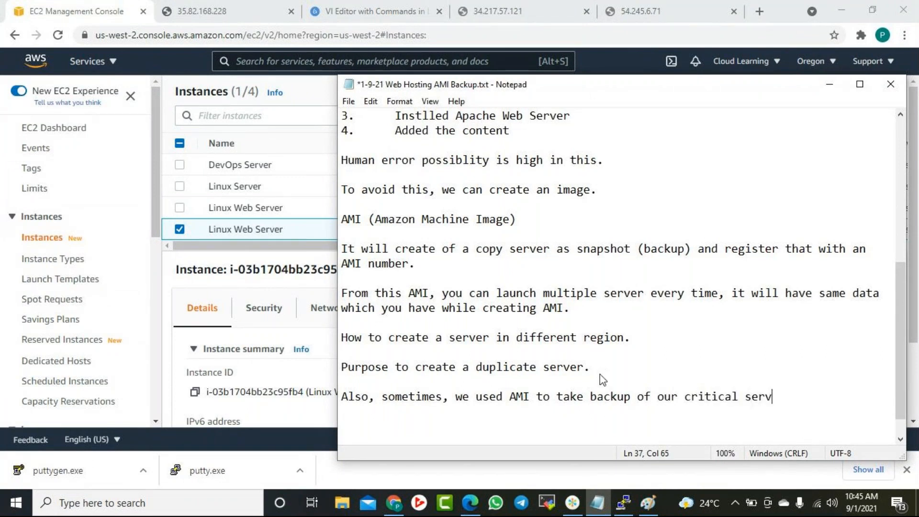
type("ers at one particularr")
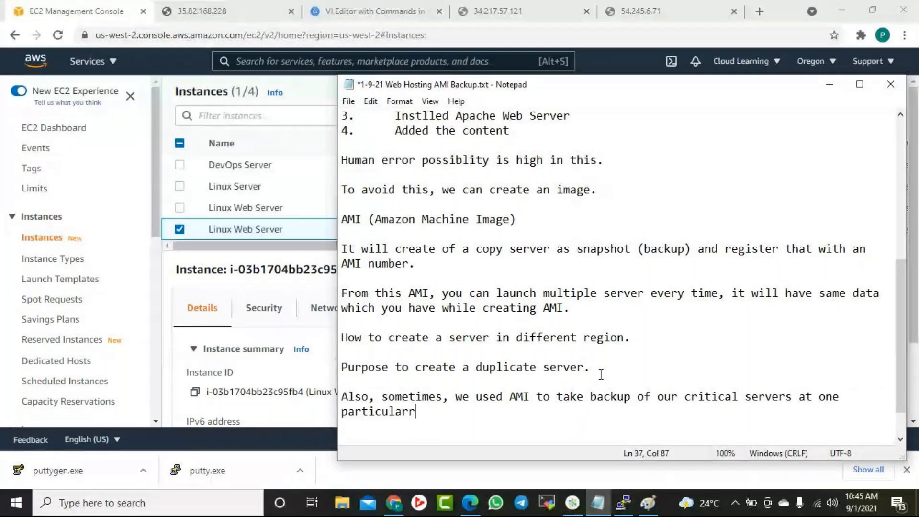
key("BackSpace")
type("point.")
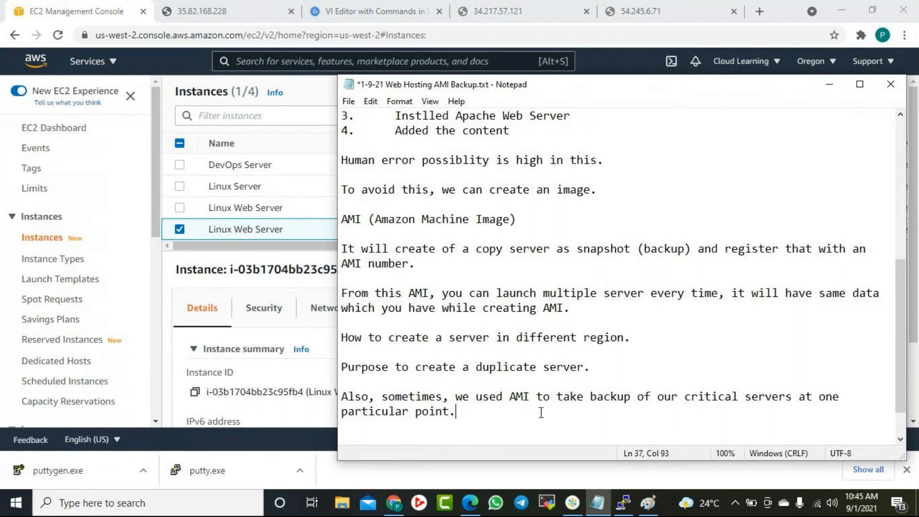
Insert the heading "how to use AMI" above the backup note, preceded by a blank line.
left_click_drag(500, 413, 411, 398)
left_click(488, 419)
left_click(366, 381)
key("Return")
key("Up")
type("how to use AMI")
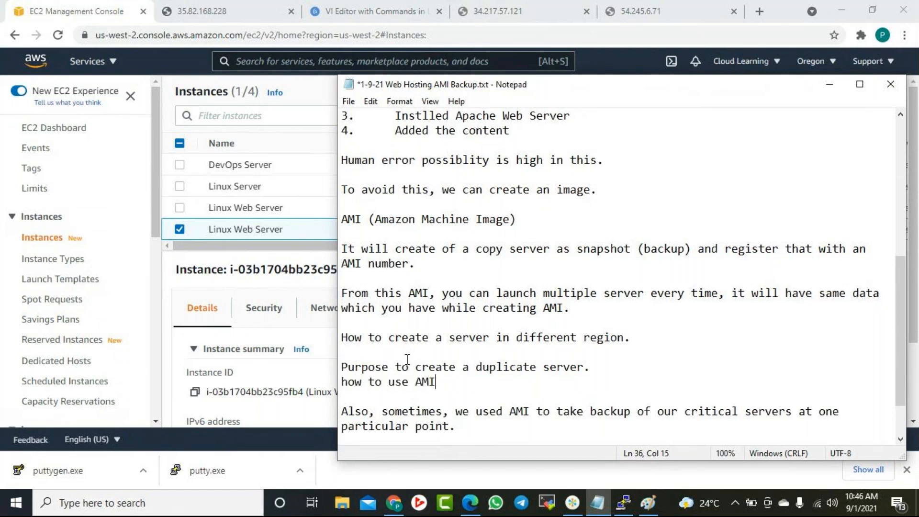
key("Home")
key("Return")
Add list item "1. To create duplicate servers to avoid the repeat steps." below the AMI heading.
key("Down")
key("Down")
key("Up")
type("1.  To create ")
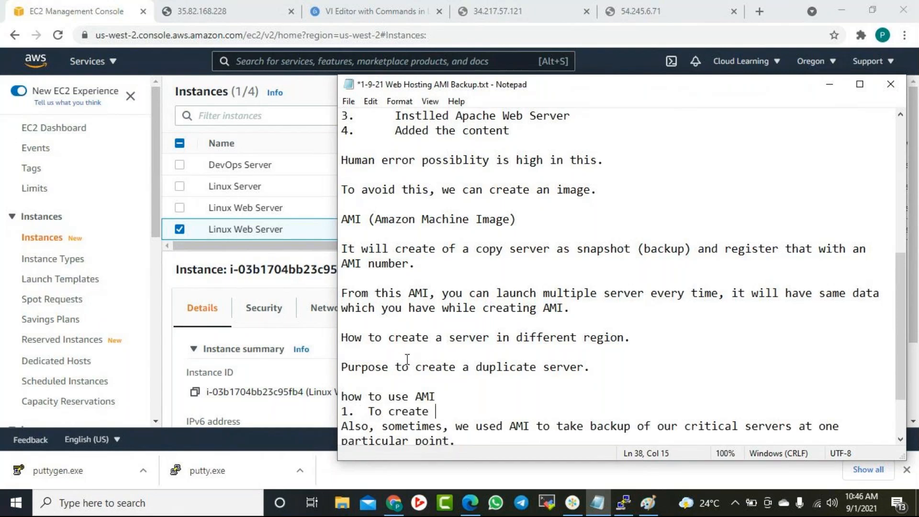
type("duplicate serers")
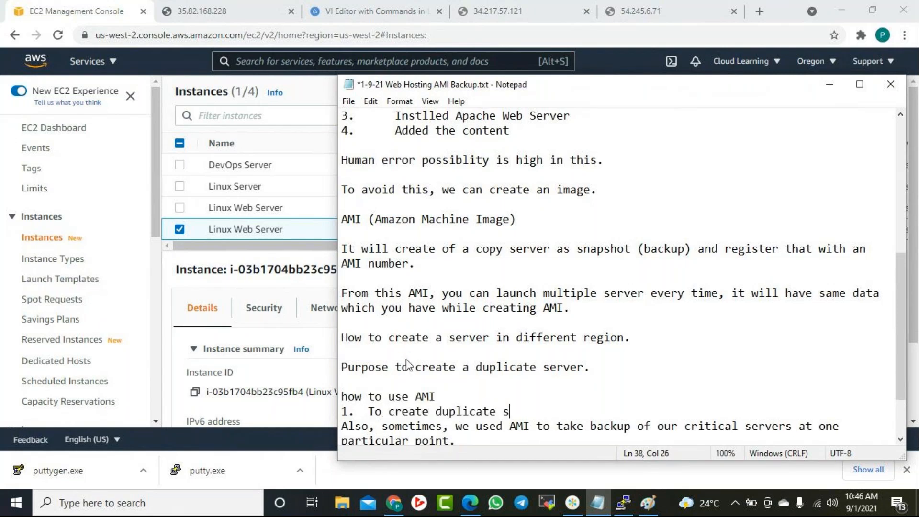
key("BackSpace")
key("BackSpace")
key("BackSpace")
type("vers to re")
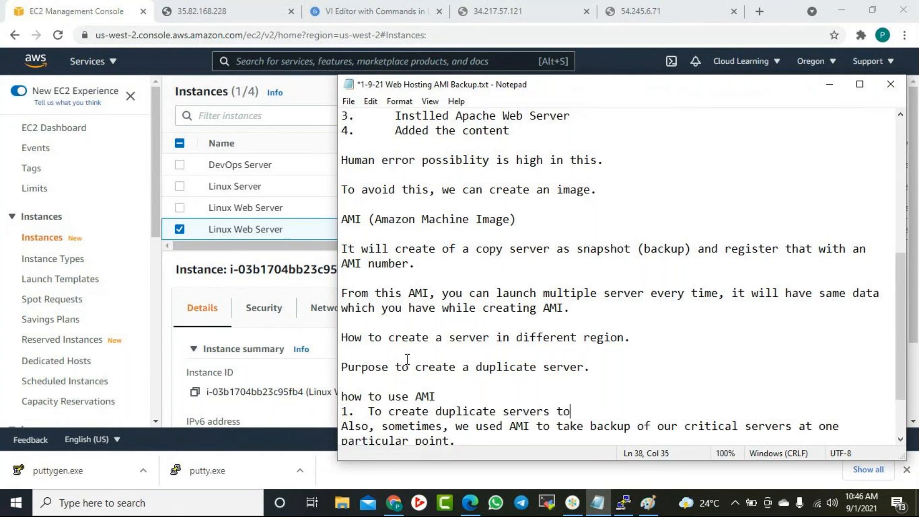
key("BackSpace")
key("BackSpace")
type("avoid the re")
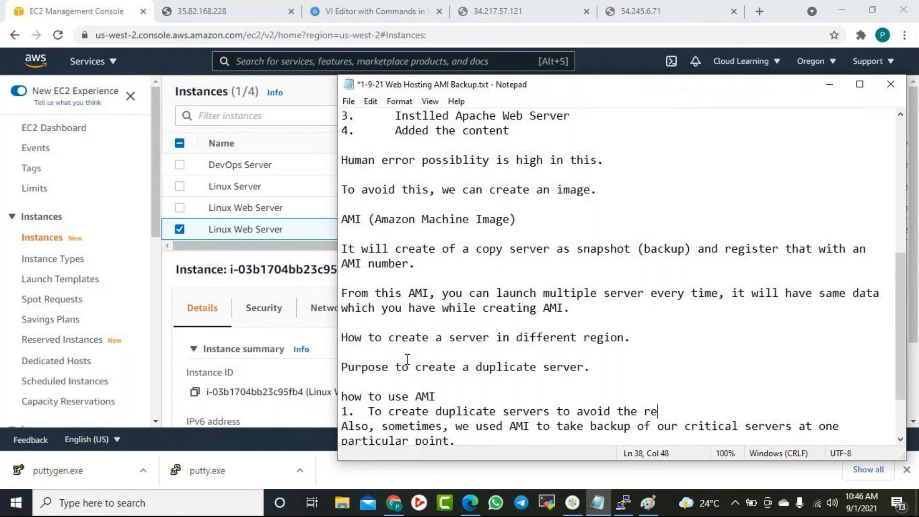
type("peat")
key("BackSpace")
key("BackSpace")
type("t steps.")
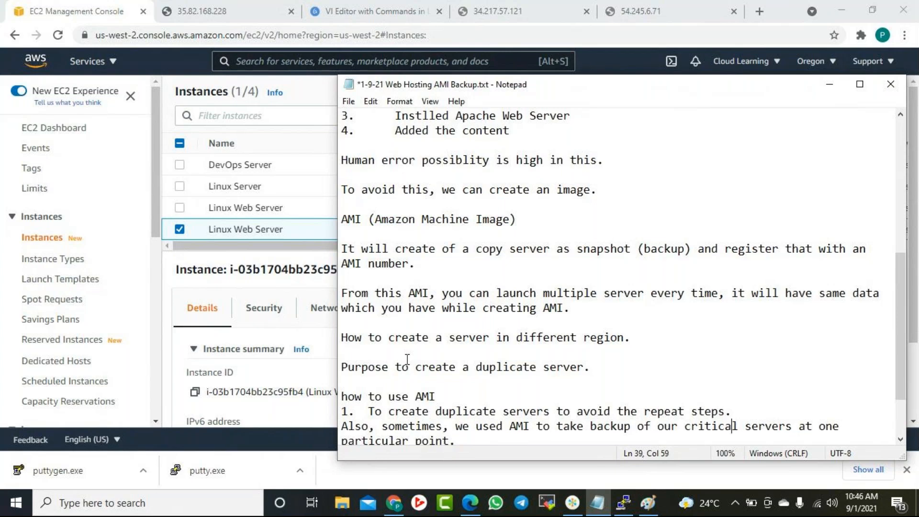
Number the backup note as item 2 and align its text with the first item.
key("Down")
key("Up")
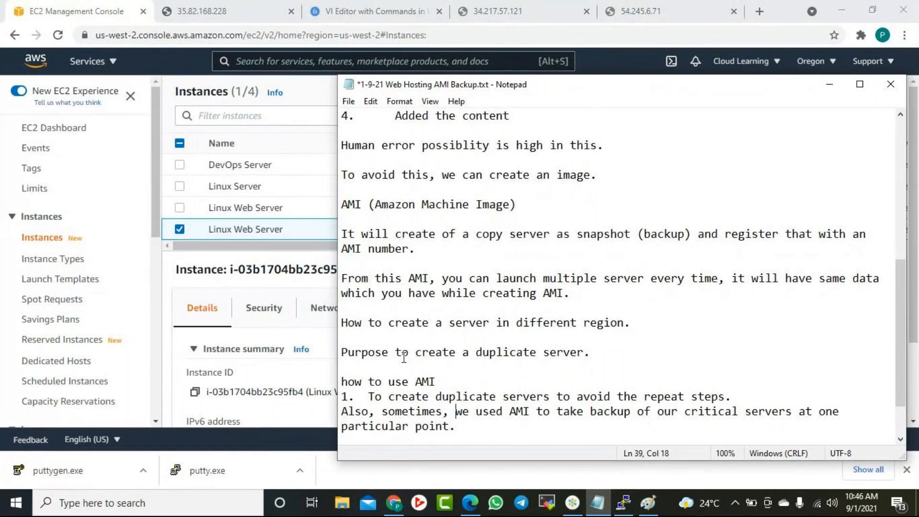
key("Home")
type("2.")
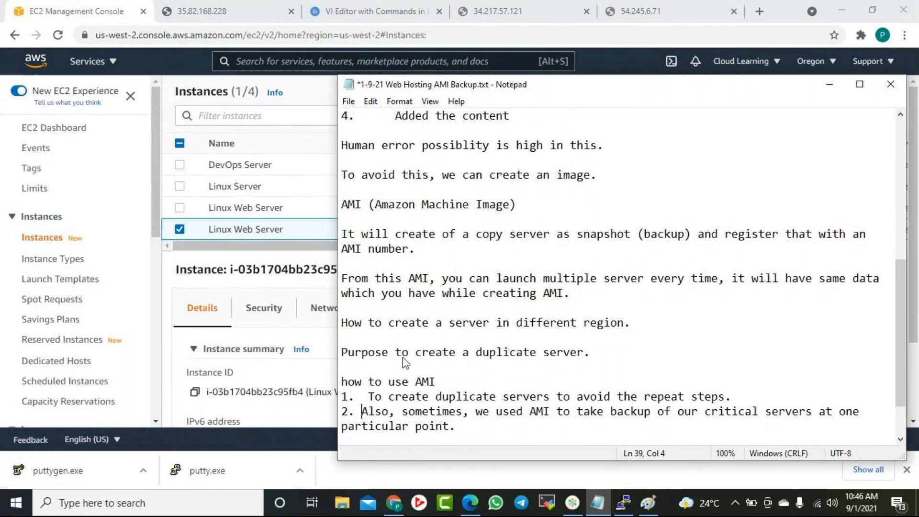
key("BackSpace")
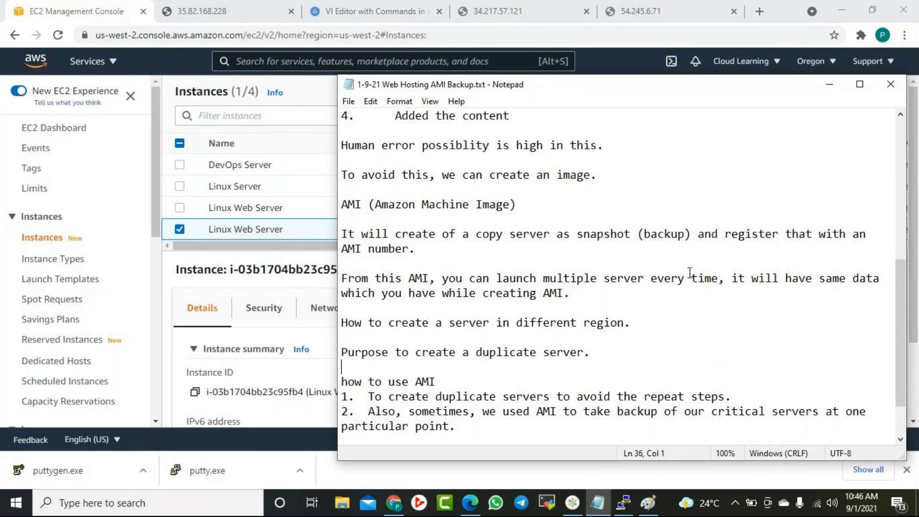
Reload the websites at 34.217.57.121 and 54.245.6.71 and compare them with the original server's site at 35.82.168.228.
left_click(501, 15)
left_click(298, 360)
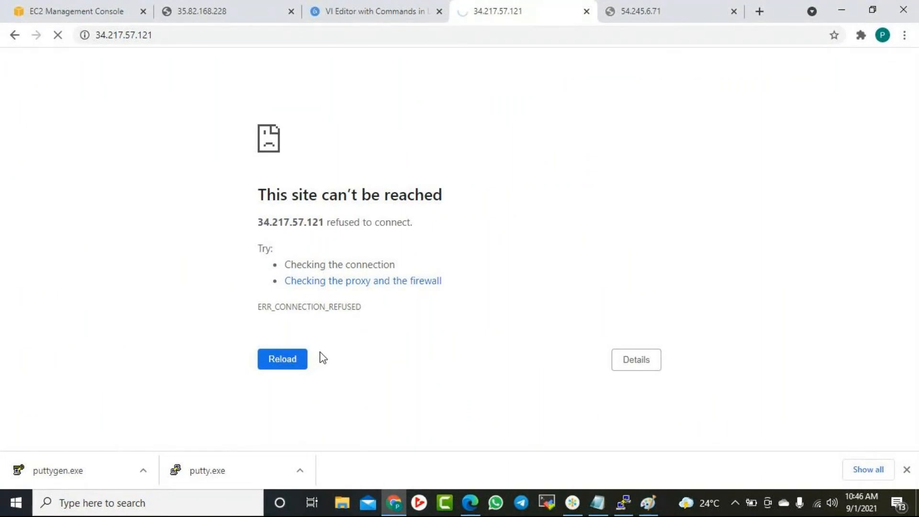
left_click(647, 15)
left_click(304, 360)
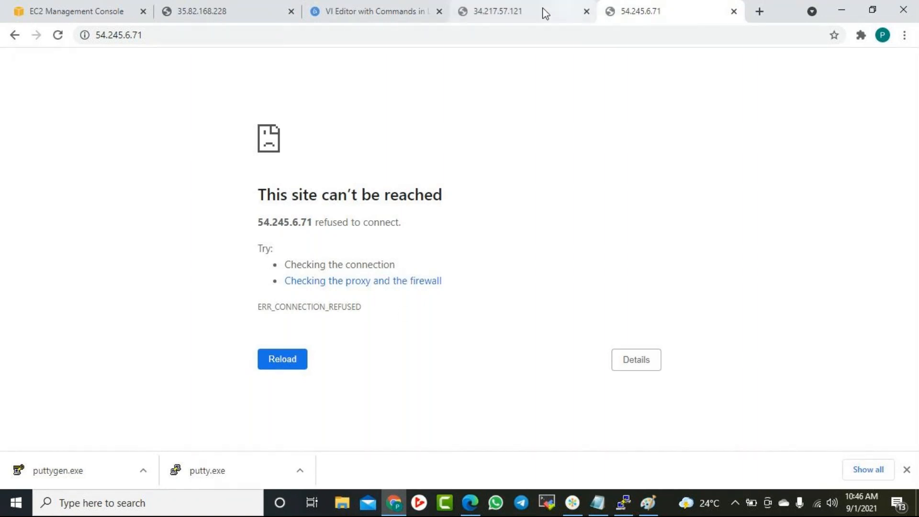
left_click(530, 14)
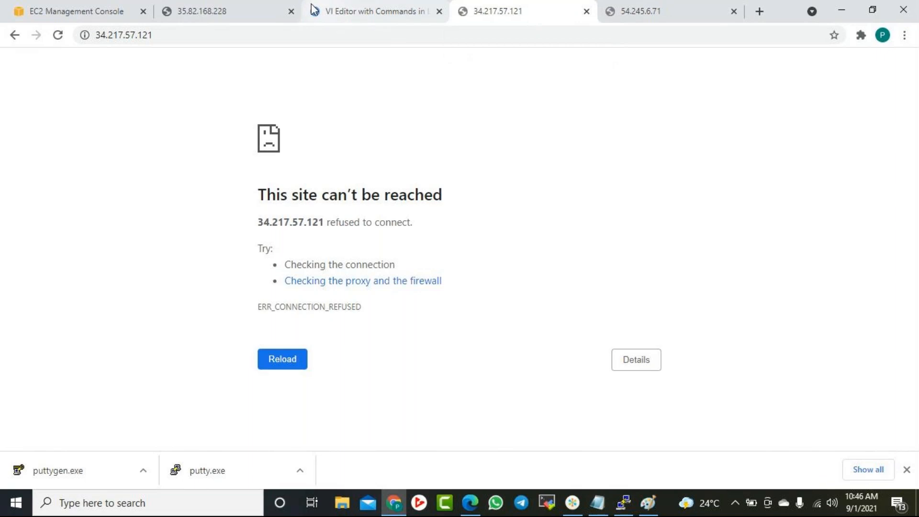
left_click(224, 9)
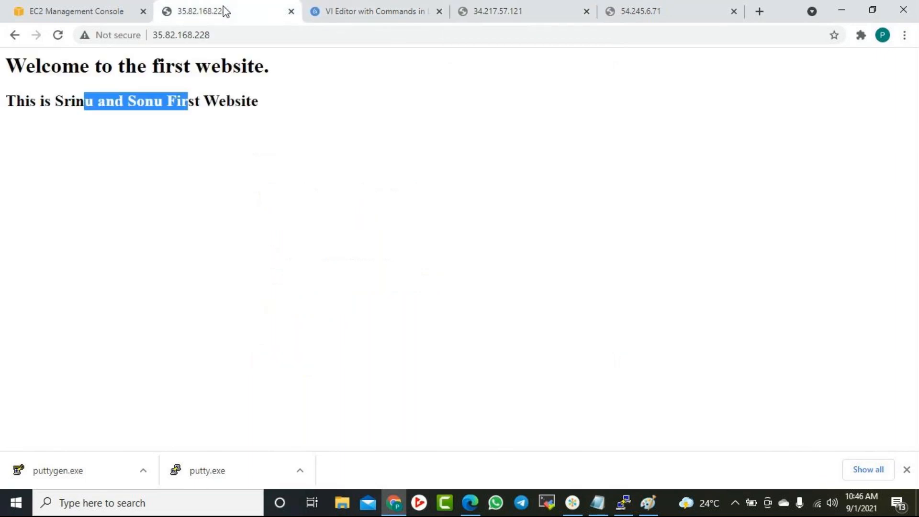
left_click(120, 16)
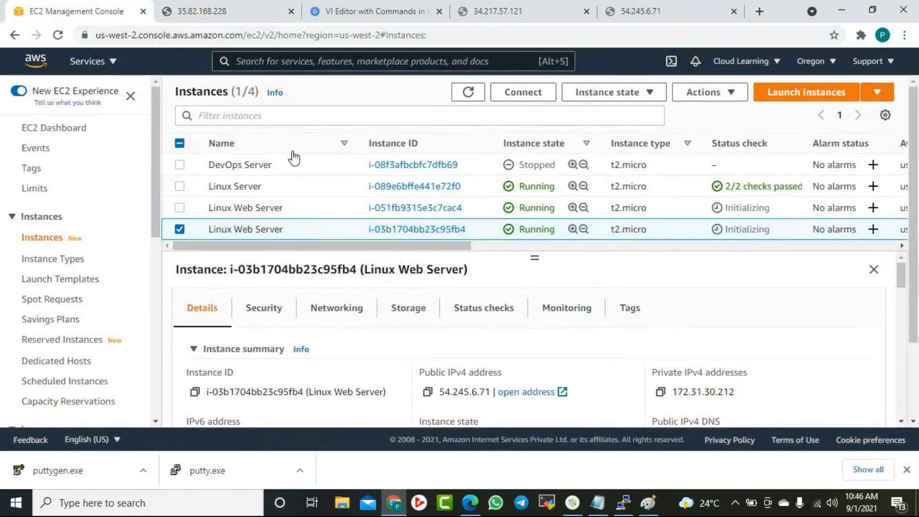
left_click(499, 13)
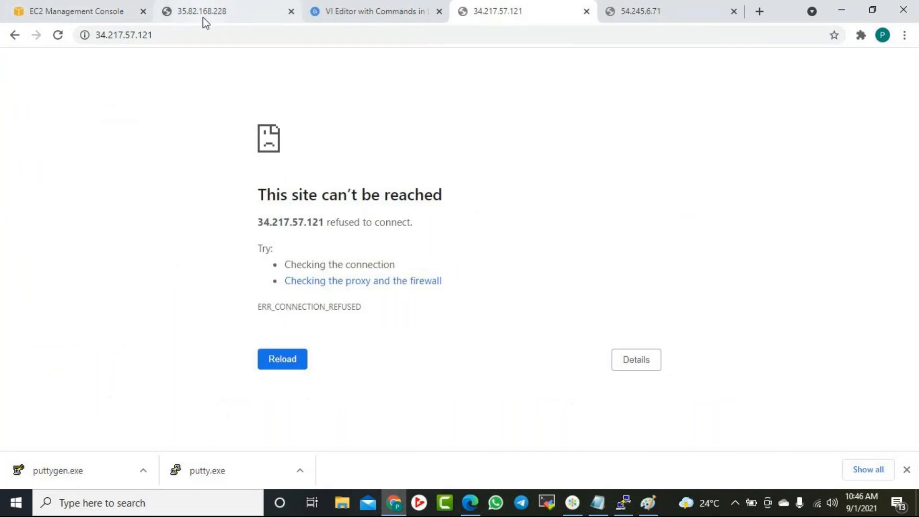
Open a browser terminal on the duplicate Linux Web Server i-03b1704bb23c95fb4 through EC2 Instance Connect as root.
left_click(71, 12)
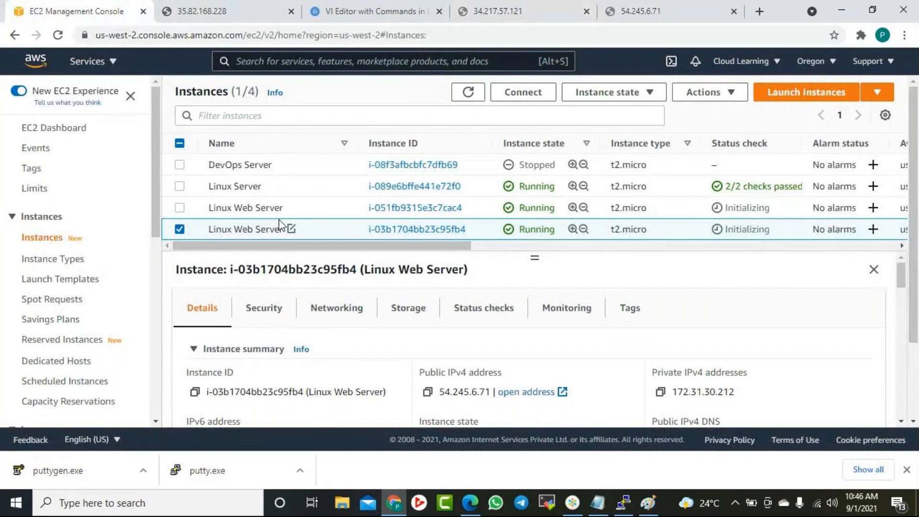
left_click(523, 95)
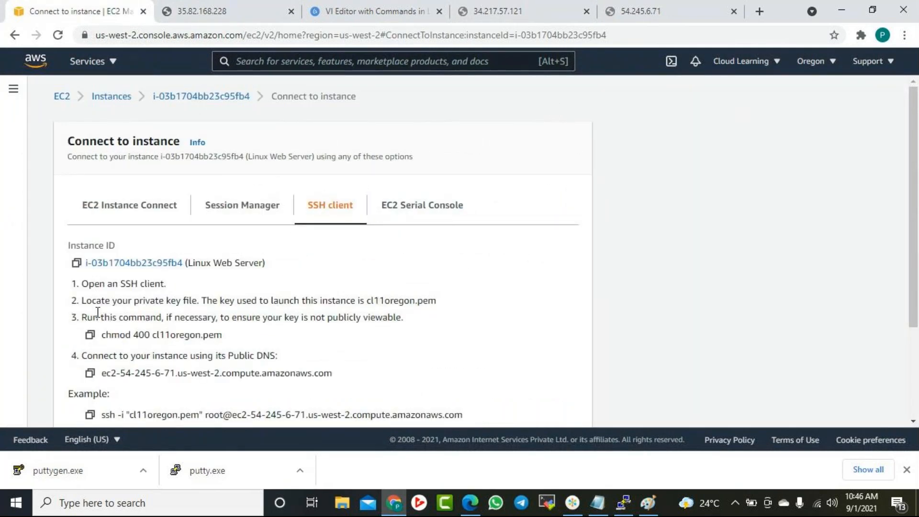
scroll(366, 363, "down", 3)
scroll(366, 363, "up", 1)
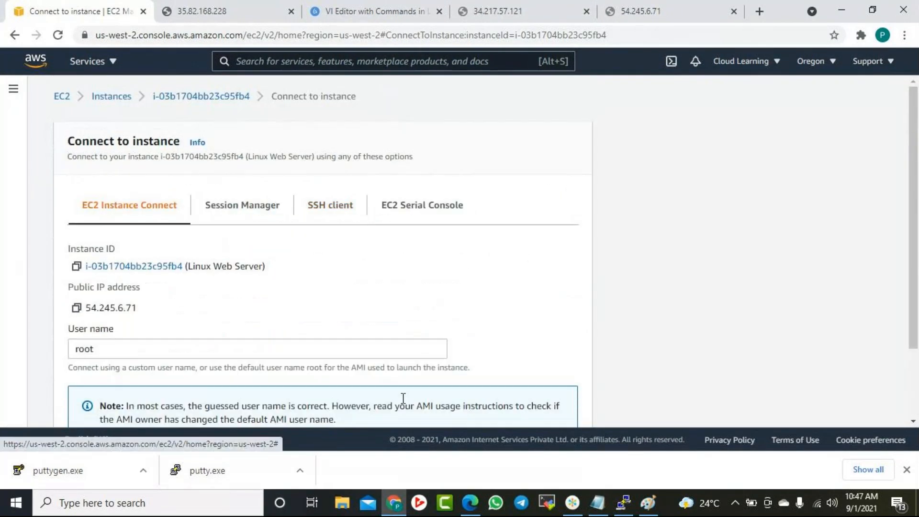
scroll(550, 412, "down", 2)
left_click(554, 406)
mouse_move(630, 505)
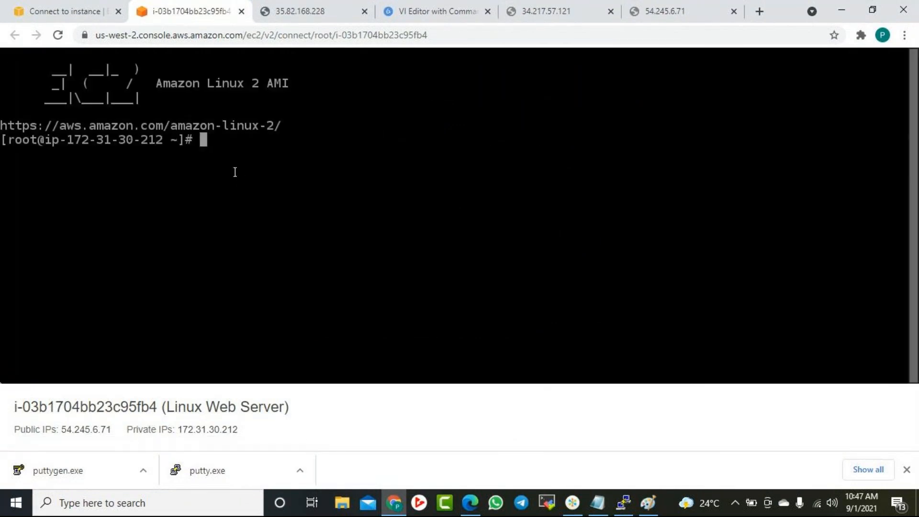
Check the Apache service on the duplicate web server with "service httpd status" and examine its active state.
type("sudo")
key("BackSpace")
key("BackSpace")
key("BackSpace")
key("BackSpace")
key("BackSpace")
type("syst")
key("BackSpace")
key("BackSpace")
key("BackSpace")
type("ervice httpd stats")
key("BackSpace")
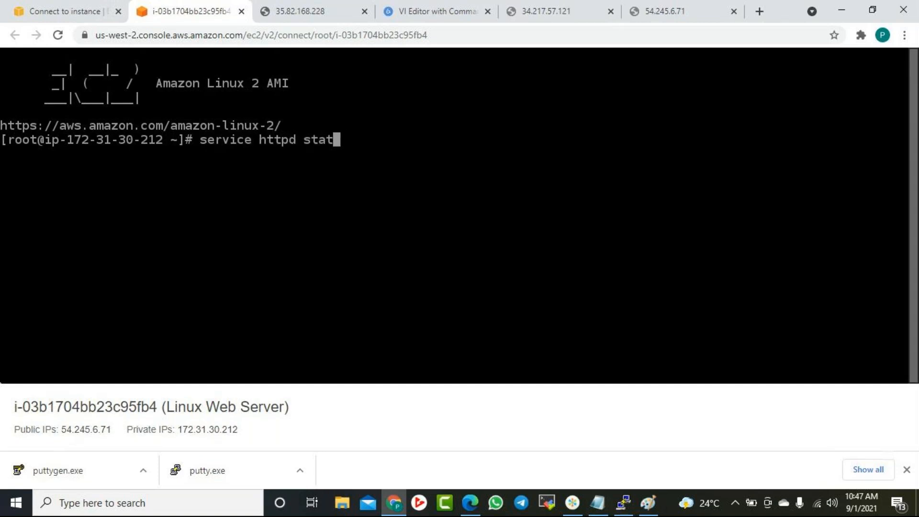
type("us")
key("Return")
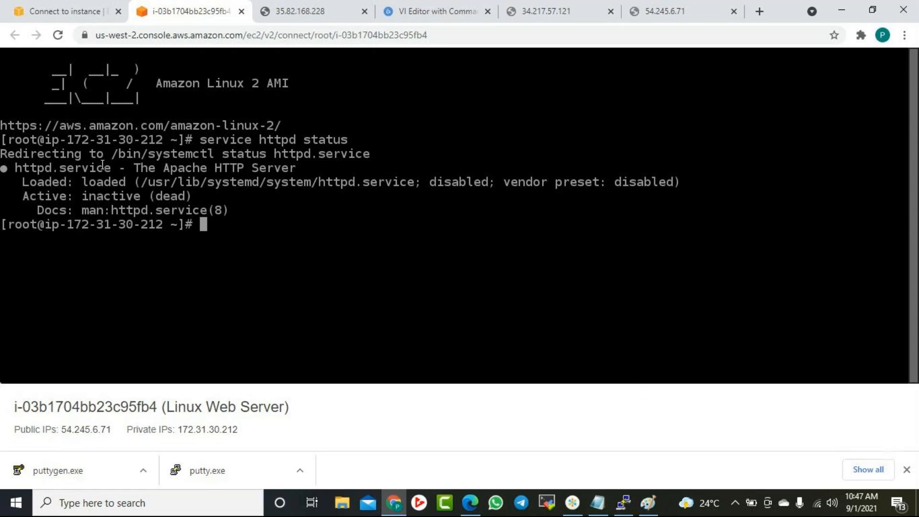
left_click_drag(67, 181, 104, 197)
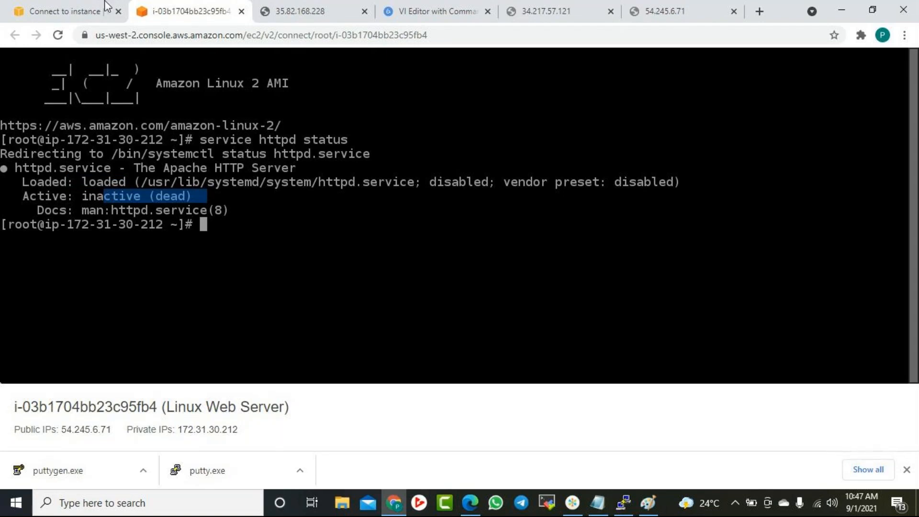
Return to the instances list and open an EC2 Instance Connect terminal on the original Linux Server.
left_click(85, 11)
scroll(327, 238, "up", 1)
scroll(337, 239, "up", 1)
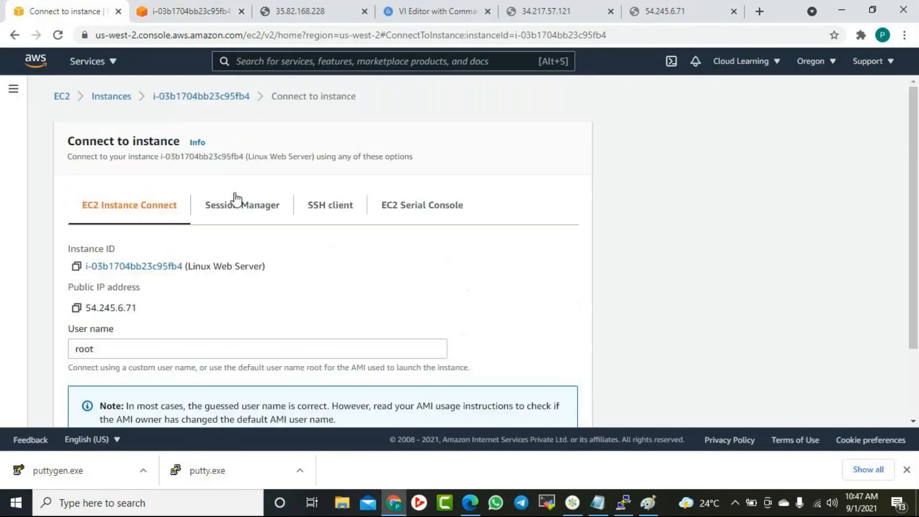
left_click(111, 102)
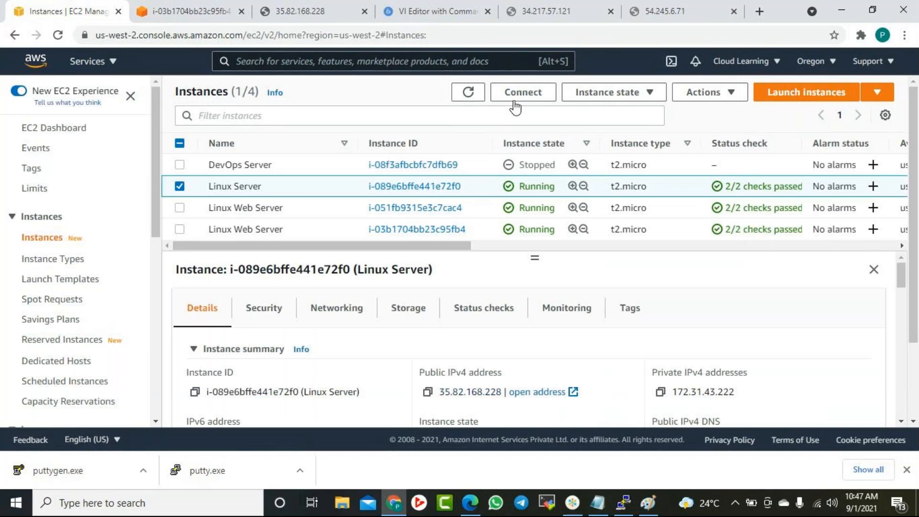
left_click(514, 96)
scroll(297, 289, "down", 2)
left_click(536, 401)
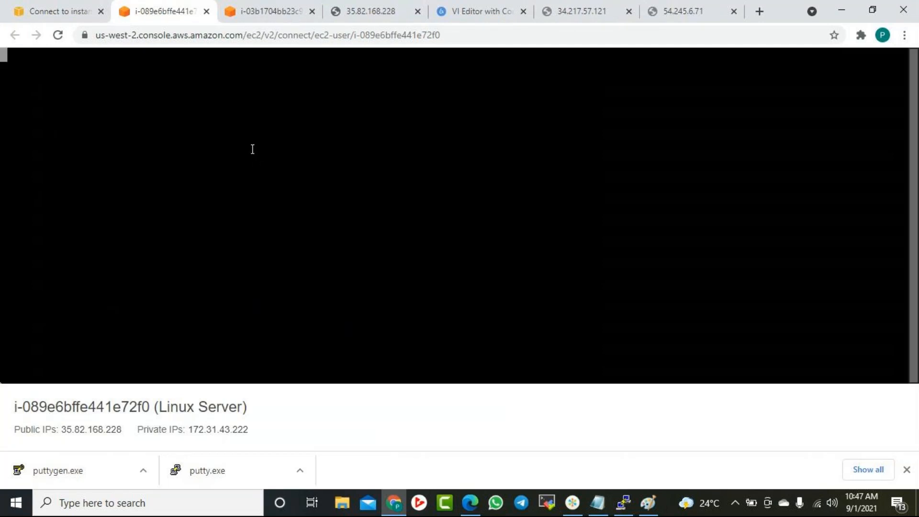
Run "service httpd status" on the original Linux Server and examine the Apache service's active state.
type("s")
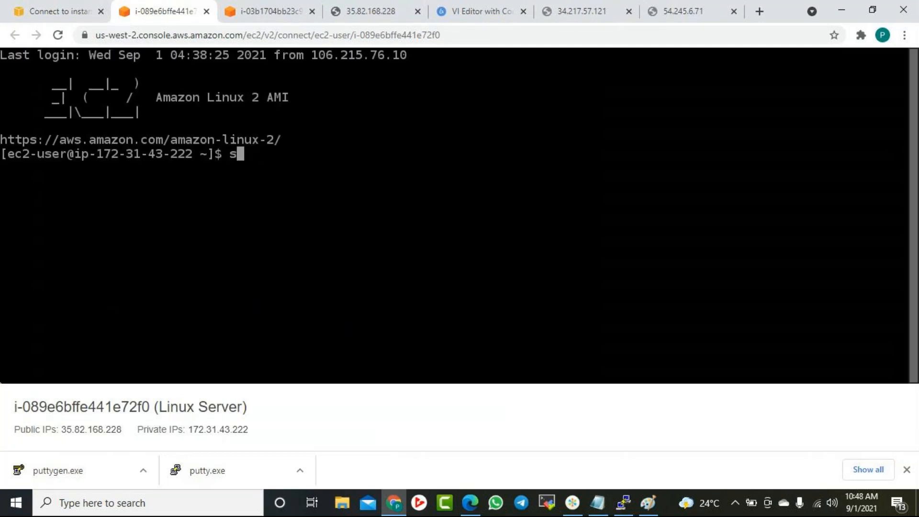
type("ervice httpd status")
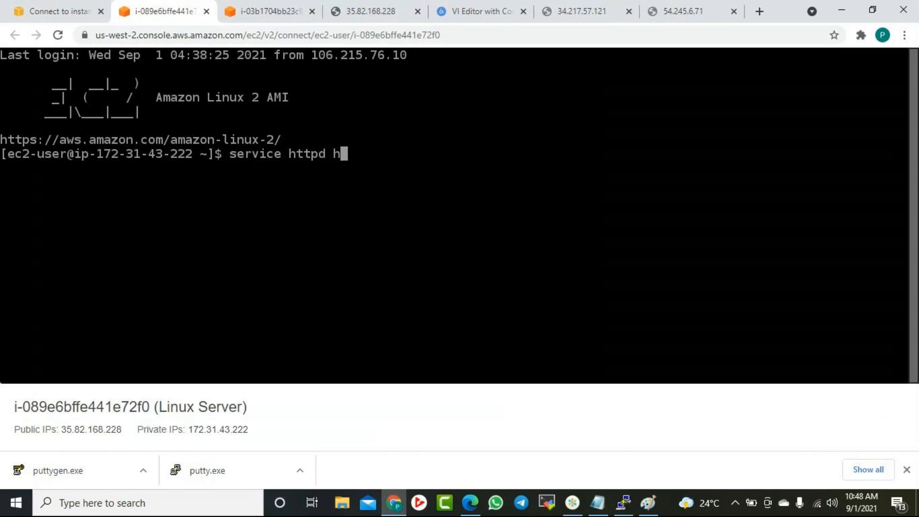
key("Return")
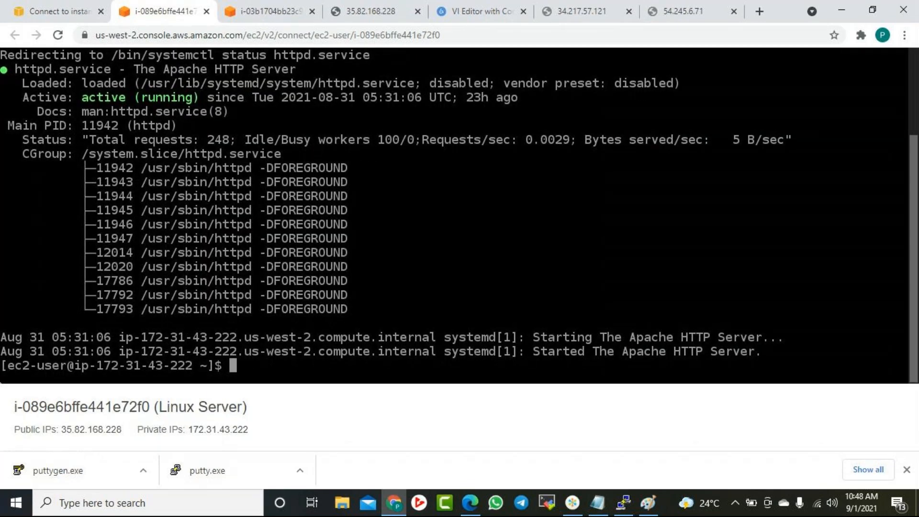
left_click_drag(97, 99, 196, 104)
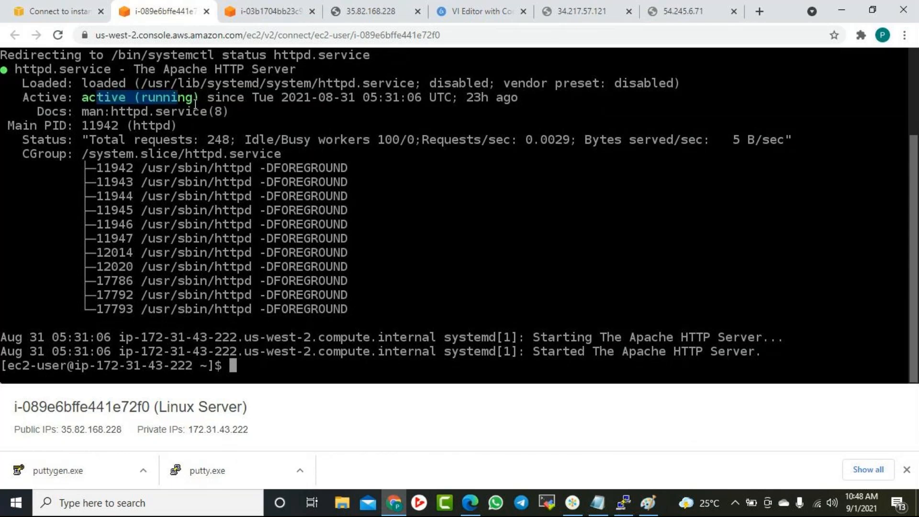
left_click(203, 111)
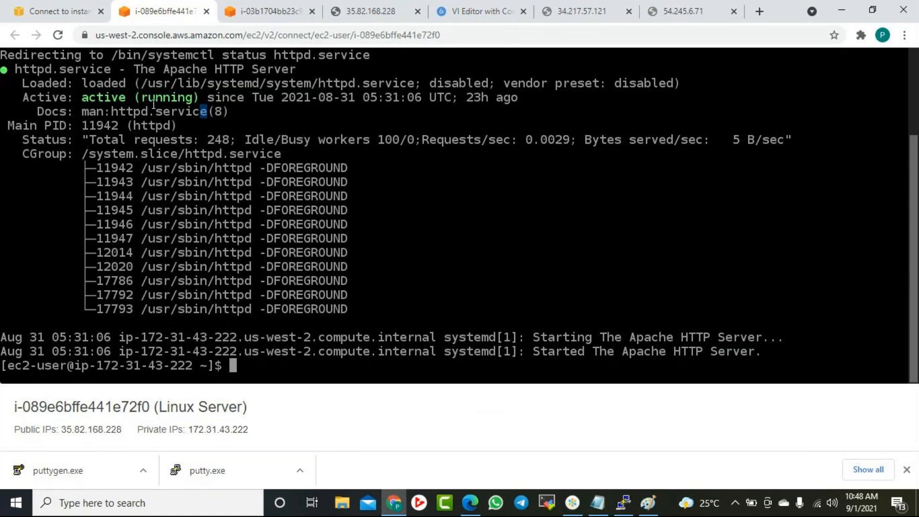
scroll(157, 110, "up", 1)
scroll(157, 109, "up", 1)
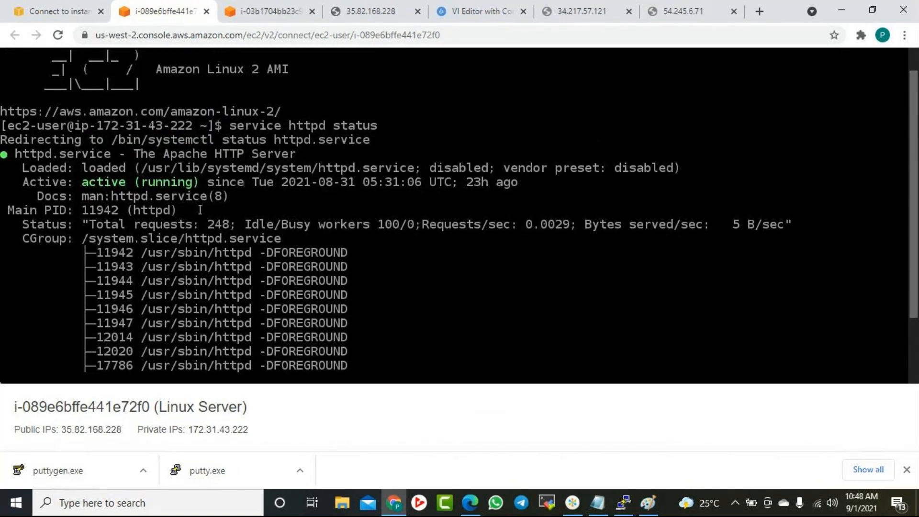
scroll(202, 209, "down", 2)
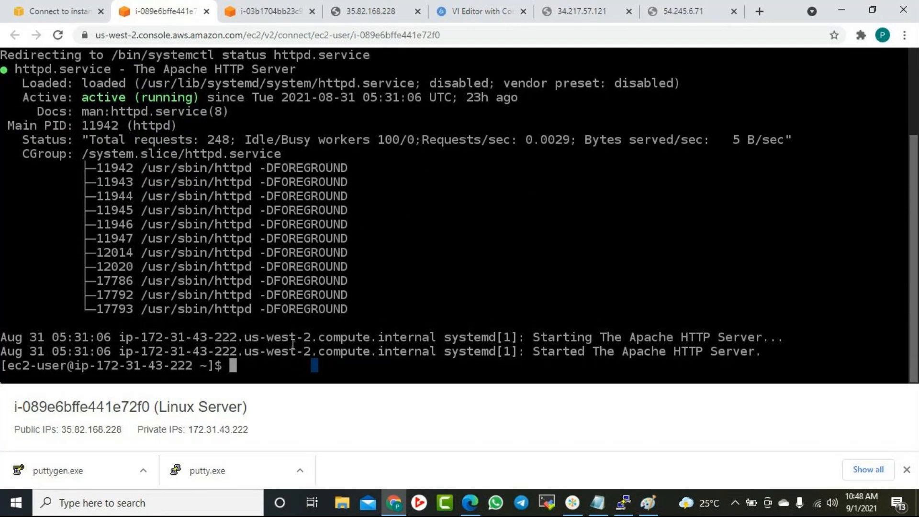
Try to enable Apache at boot on the original Linux Server with "systemctl enable httpd".
type("systemct e")
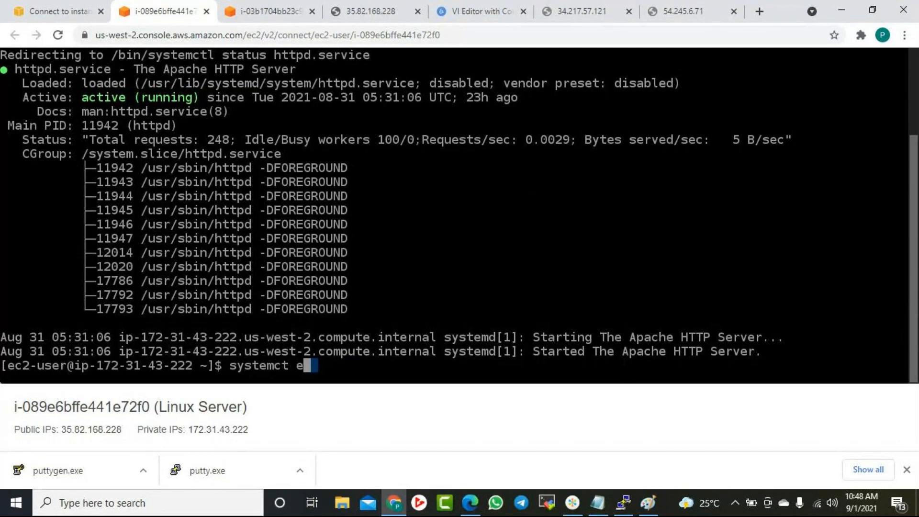
key("BackSpace")
type("l enable httpd")
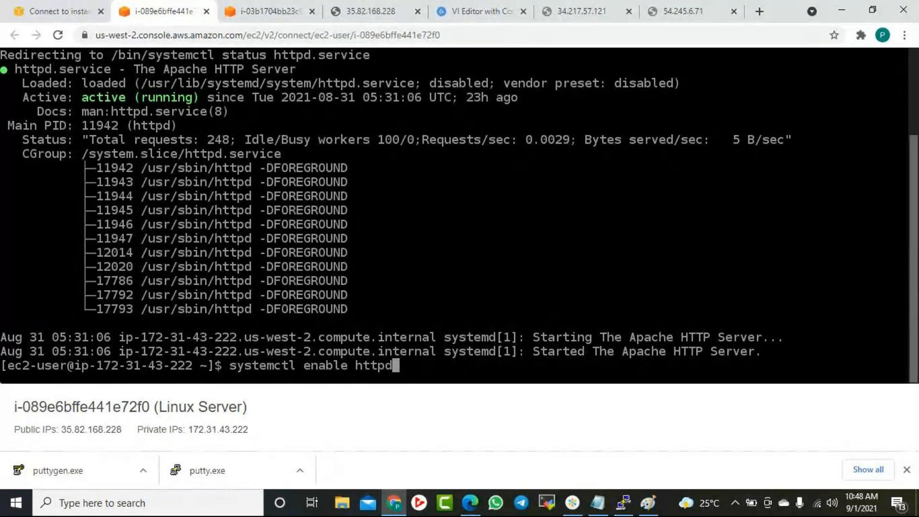
key("Return")
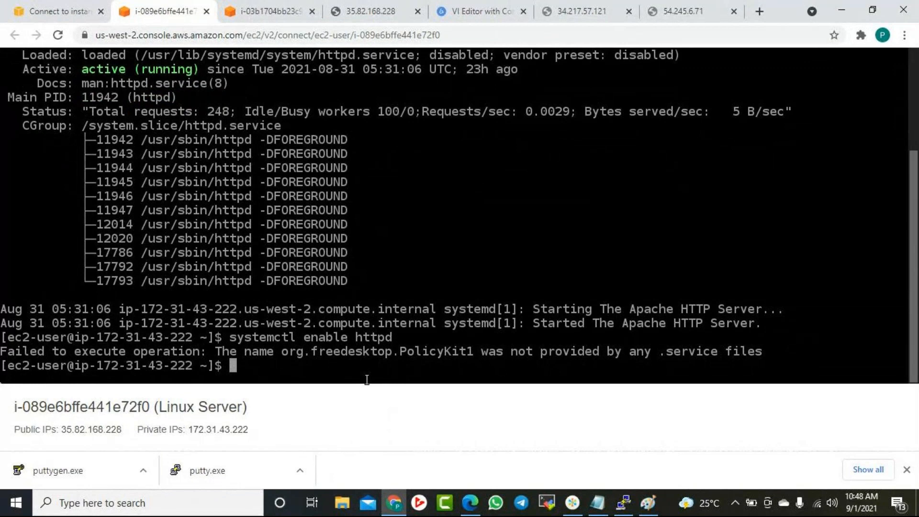
Rerun the previous enable command with administrator rights as "sudo systemctl enable httpd".
key("Up")
key("Home")
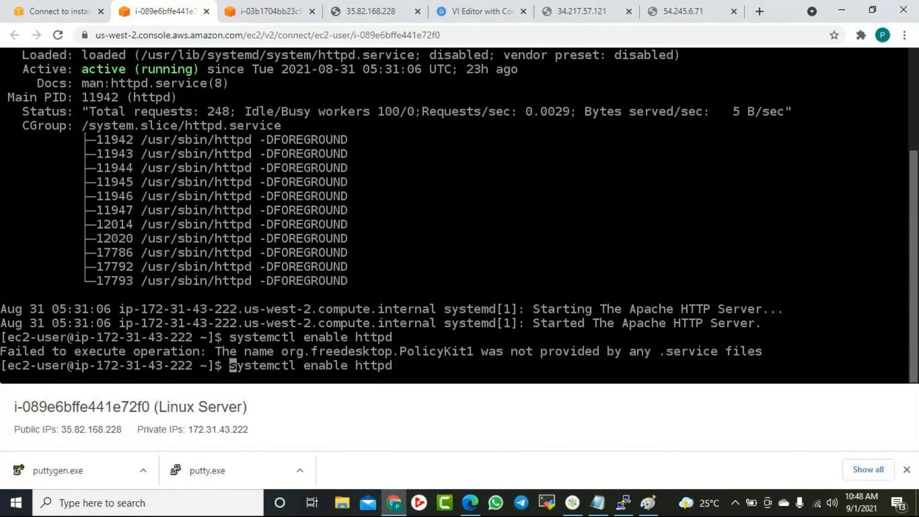
type("sudo")
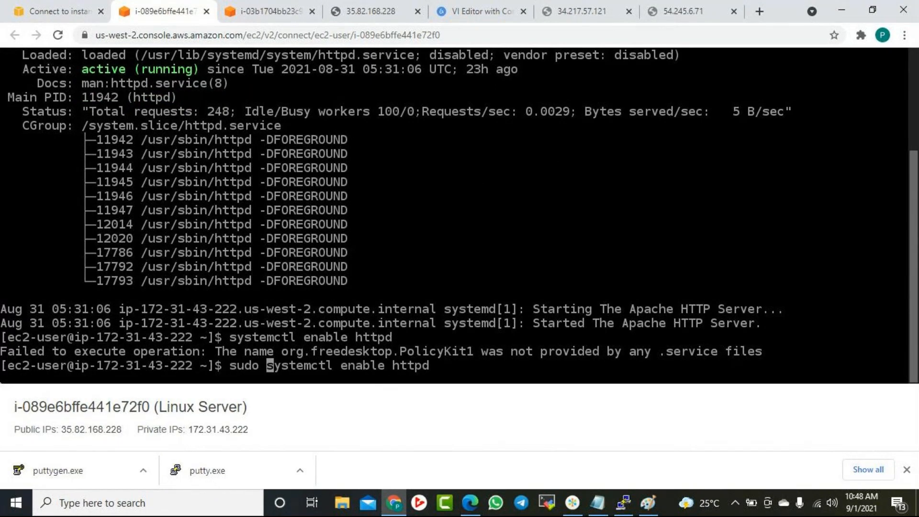
key("Return")
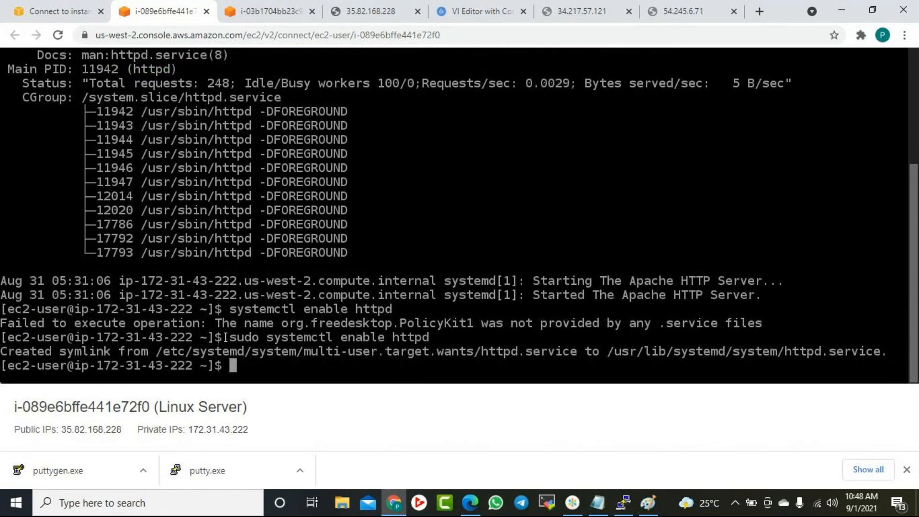
Review the terminal output and copy the command "sudo systemctl enable httpd" from it.
left_click_drag(233, 338, 430, 338)
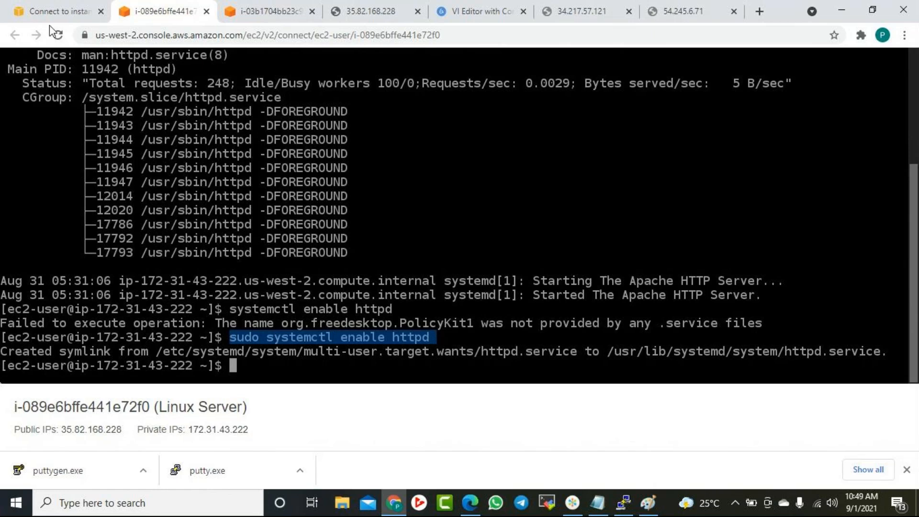
scroll(217, 195, "up", 1)
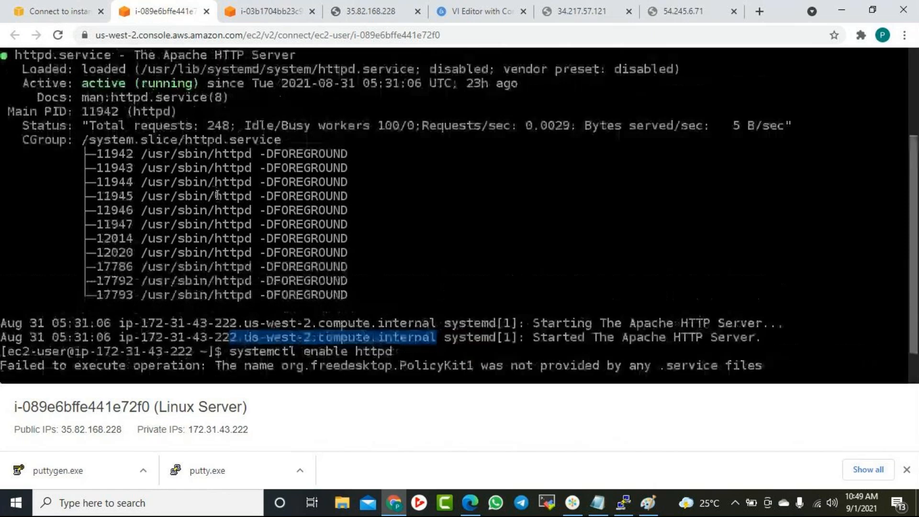
scroll(217, 195, "up", 1)
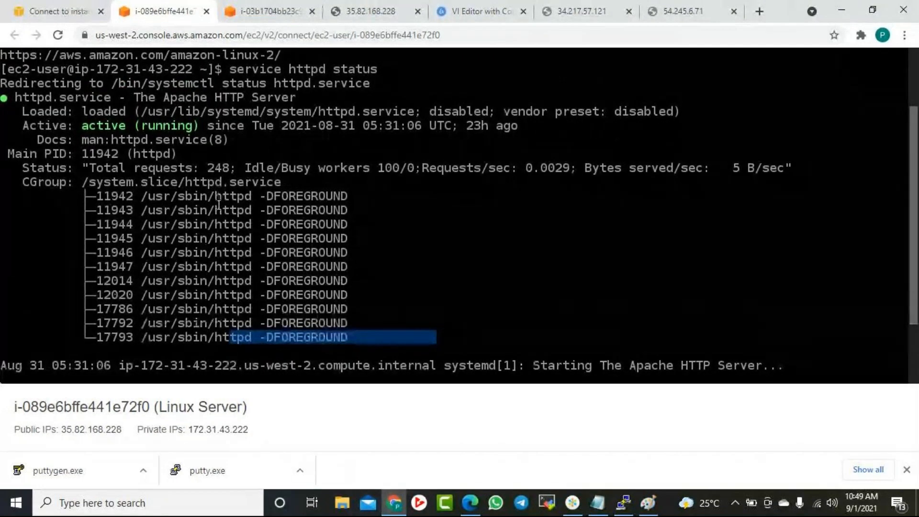
scroll(219, 205, "down", 2)
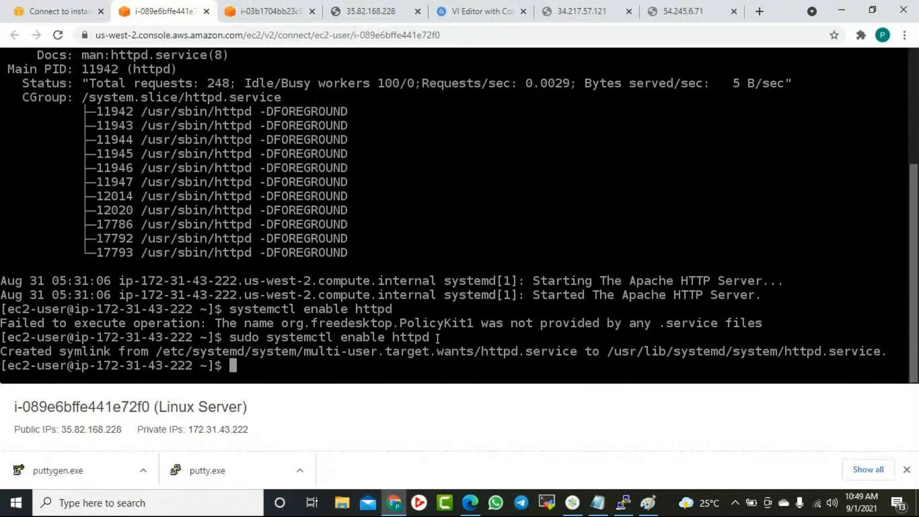
left_click_drag(437, 338, 277, 303)
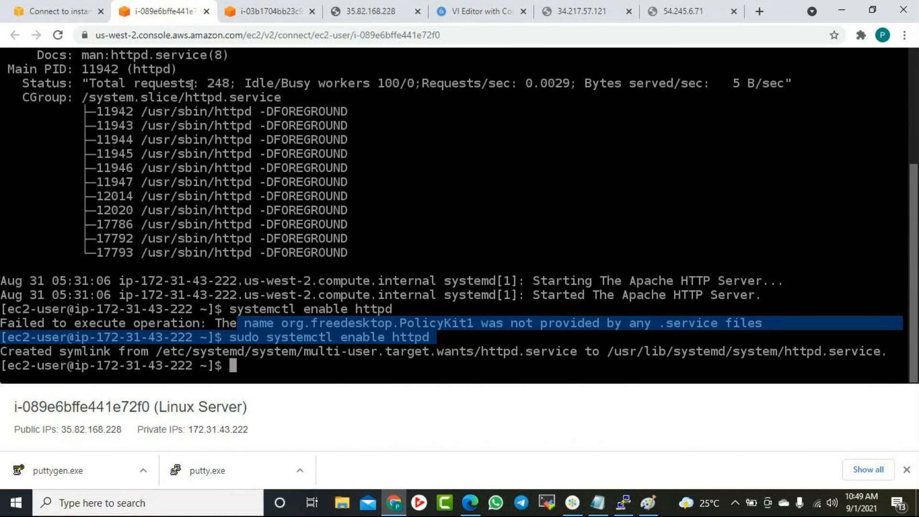
left_click(359, 182)
left_click_drag(433, 338, 232, 340)
key("ctrl+c")
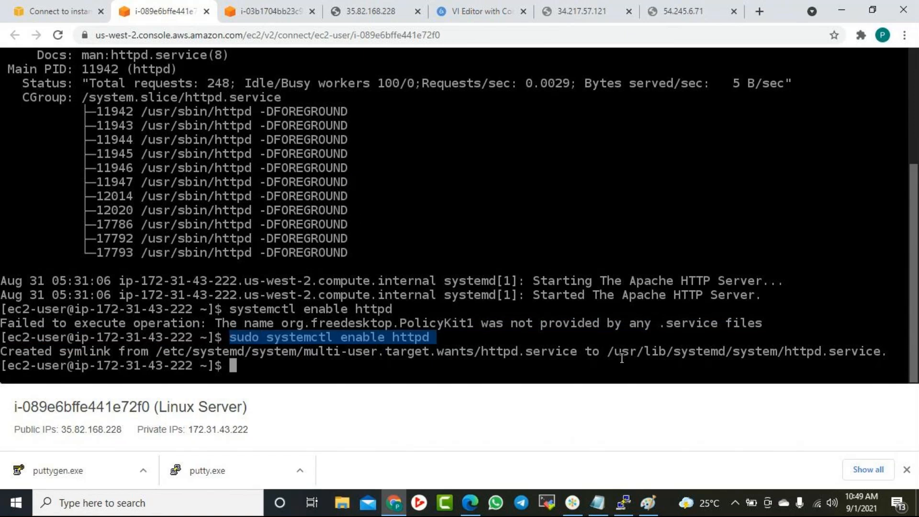
Switch to the Notepad notes and paste "sudo systemctl enable httpd" below the list of AMI uses, separated by blank lines.
left_click(603, 498)
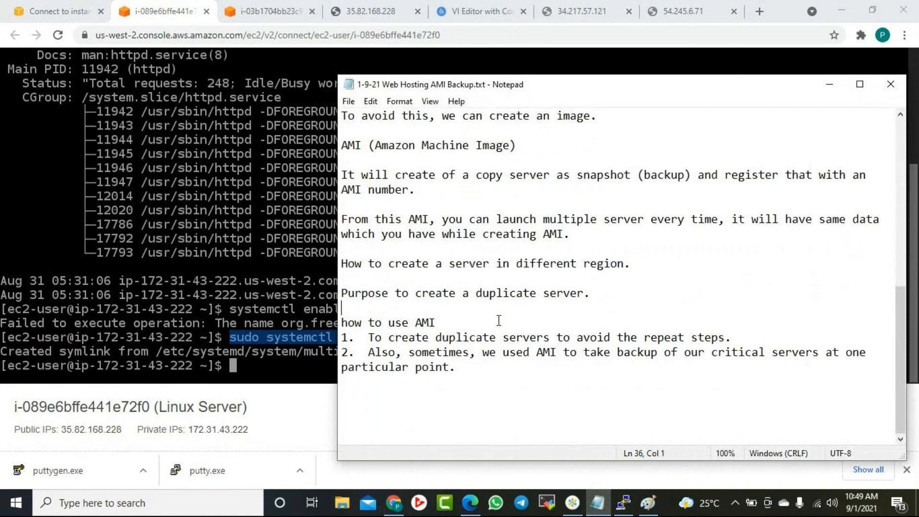
scroll(508, 314, "up", 8)
scroll(511, 312, "down", 8)
left_click(476, 371)
key("Return")
key("Return")
key("Return")
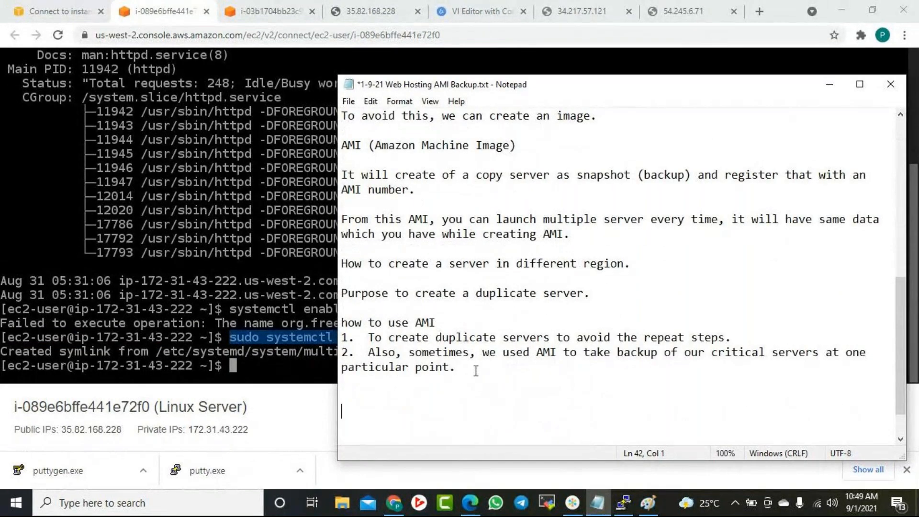
key("ctrl+v")
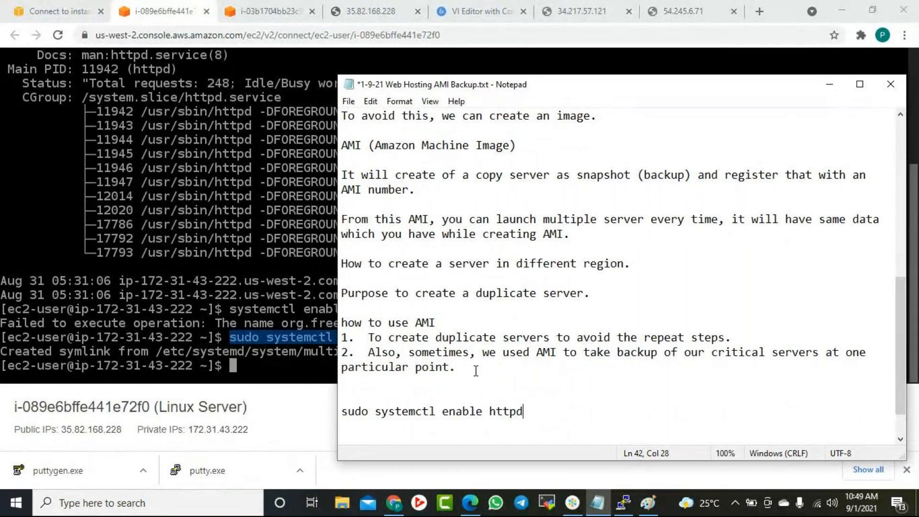
Above the pasted command, write "To ensure that httpd service get runs everytime when you reboot your server. You need to".
key("Home")
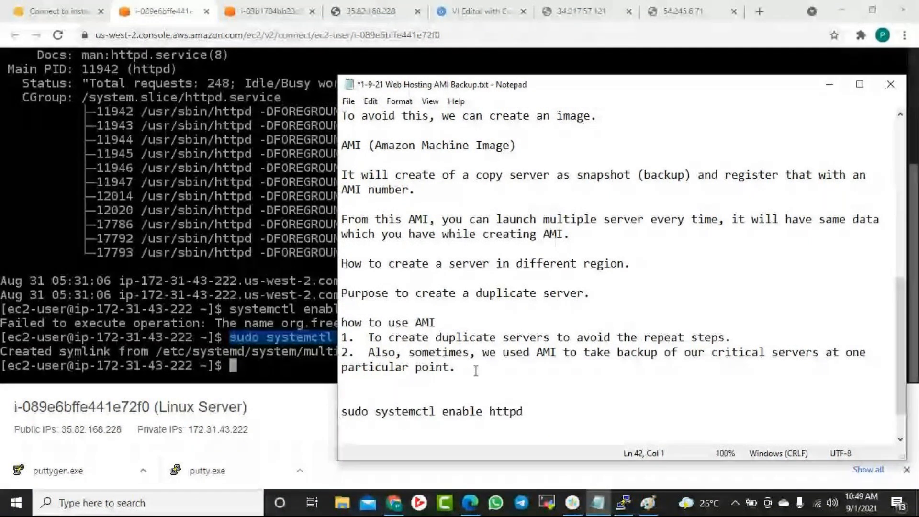
key("Return")
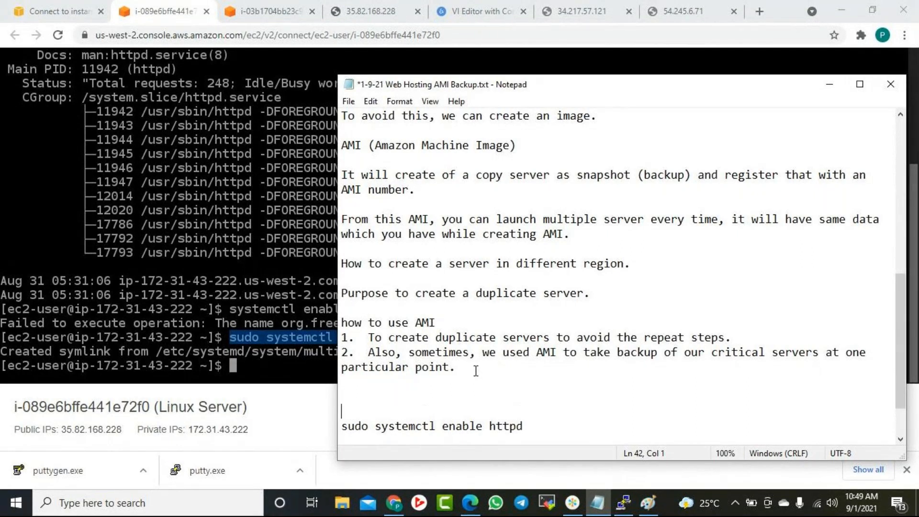
type("To ensure that httpd ")
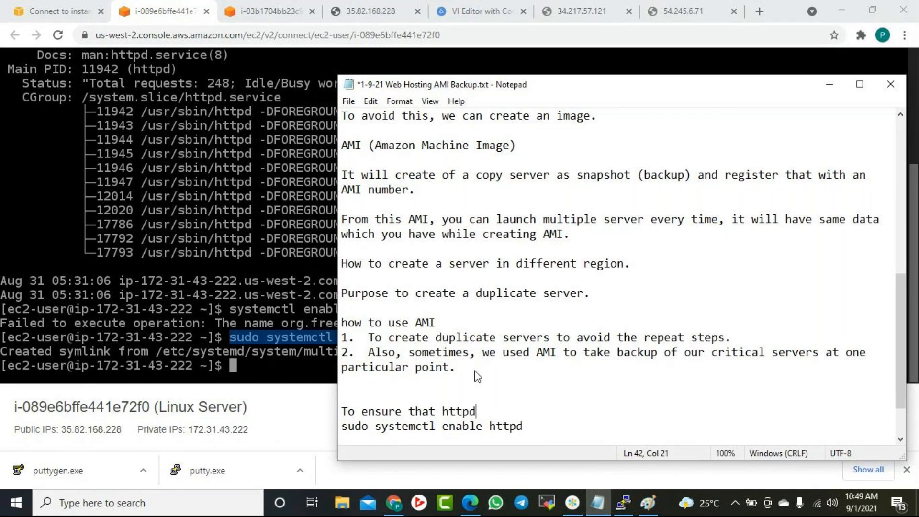
type("service get")
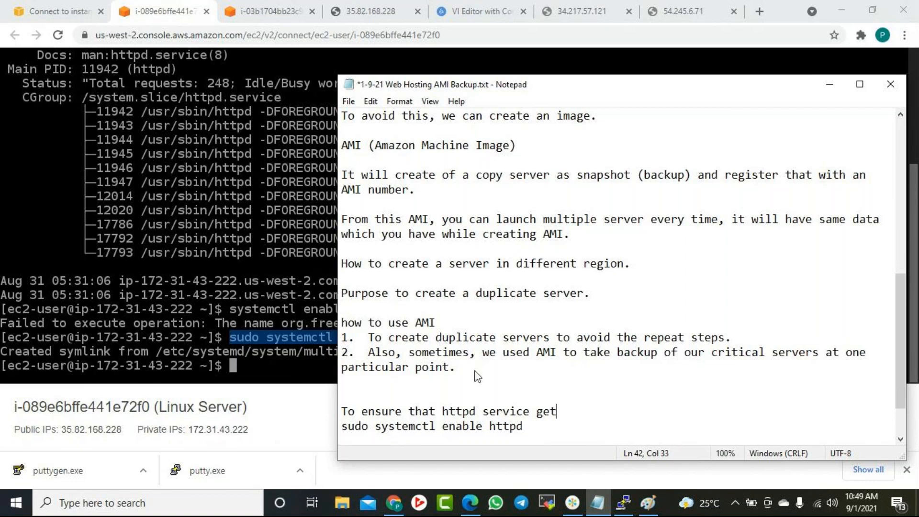
type(" runs")
type("everytimewe")
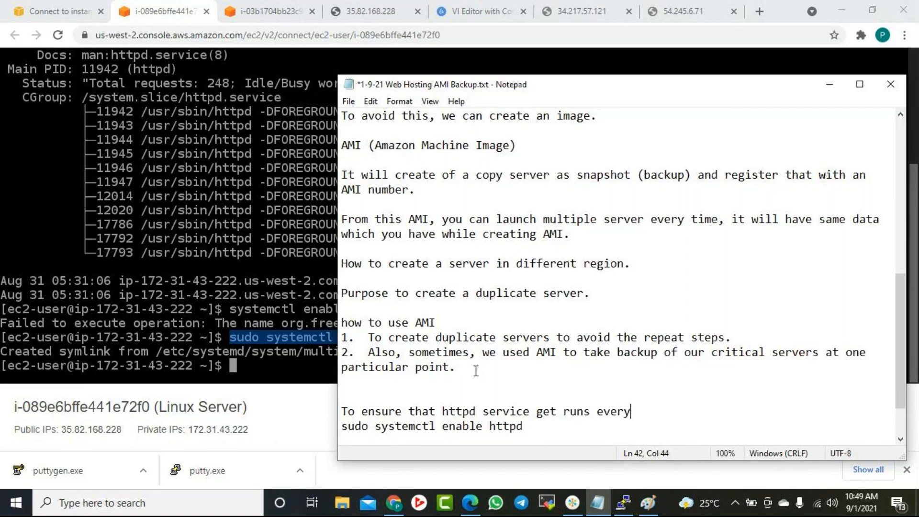
key("BackSpace")
key("BackSpace")
type("when you reb")
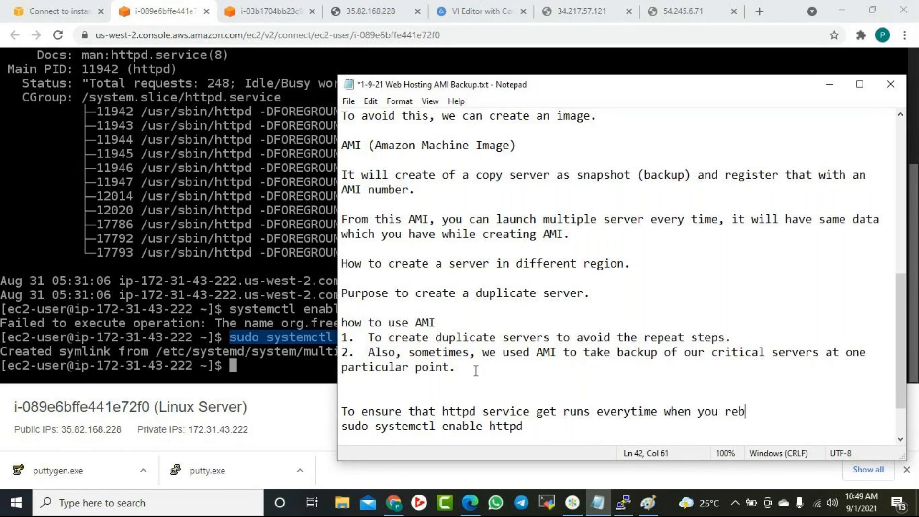
type("oot your server. YOu ne")
key("BackSpace")
key("BackSpace")
key("BackSpace")
key("BackSpace")
key("BackSpace")
type("ou need to")
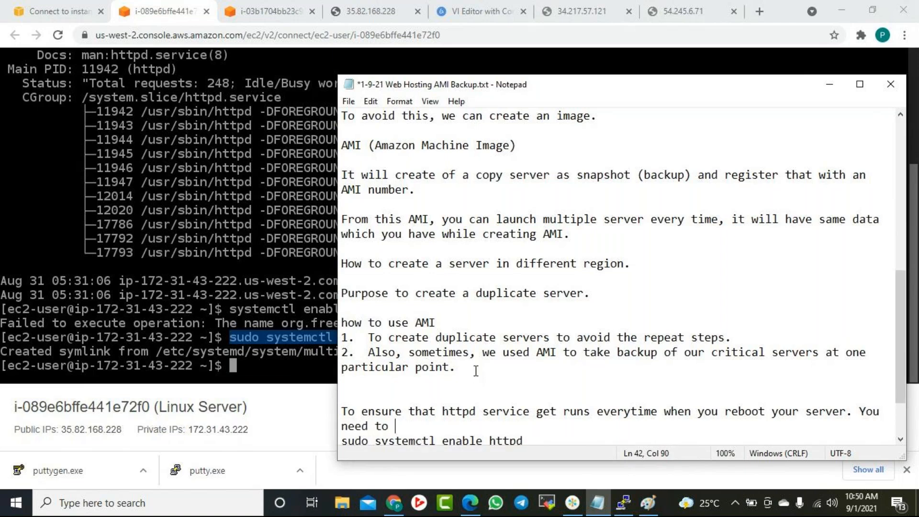
Complete the note's second sentence so it reads "You need to run this command and after that create your AMI.".
scroll(448, 372, "down", 2)
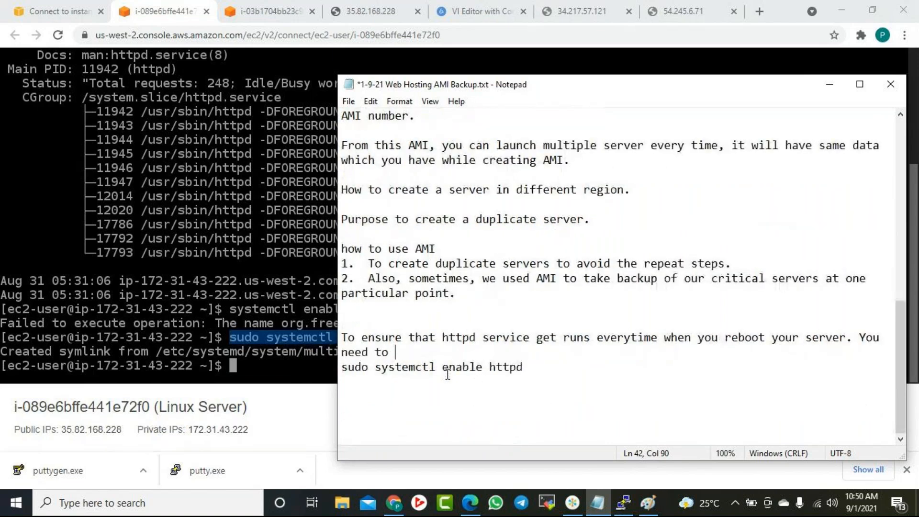
type("include this com")
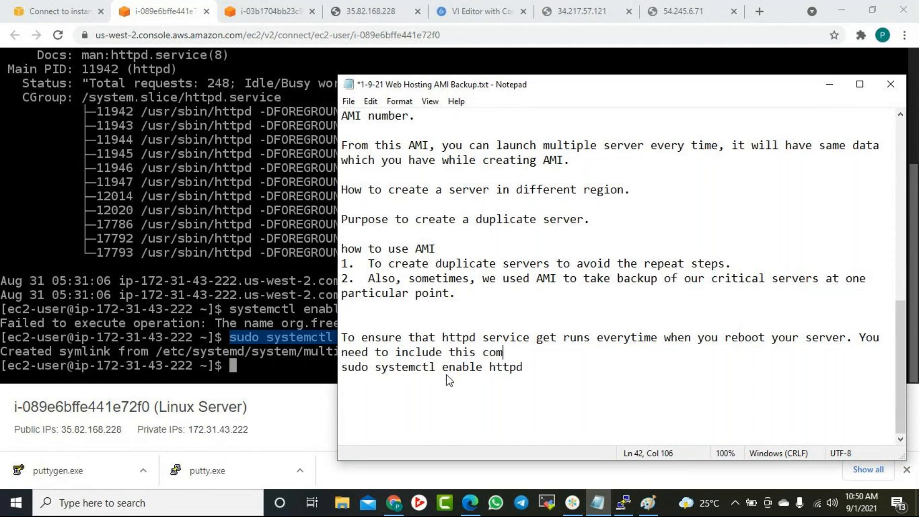
type("mand and after than")
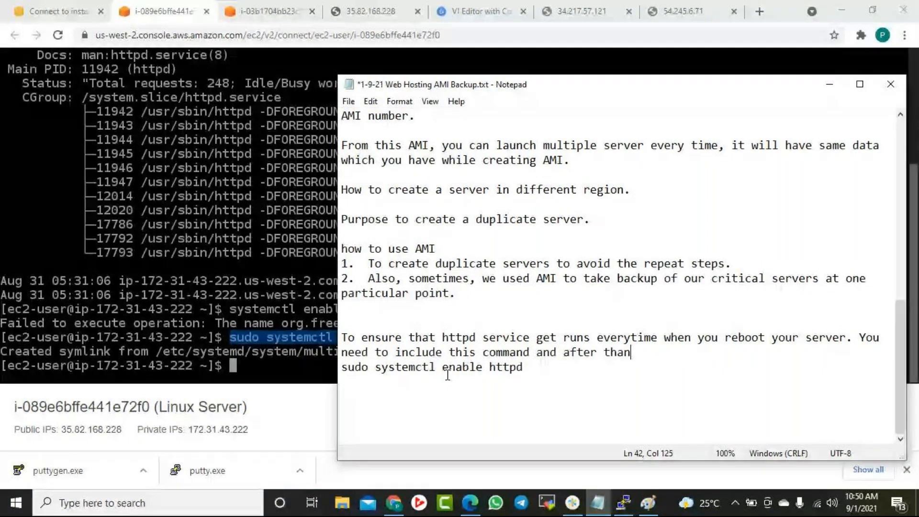
key("ctrl+Left")
key("ctrl+Left")
key("ctrl+Left")
key("ctrl+Left")
key("ctrl+Left")
key("ctrl+Left")
key("ctrl+shift+Right")
type("run")
key("End")
key("BackSpace")
type("t create your AMI")
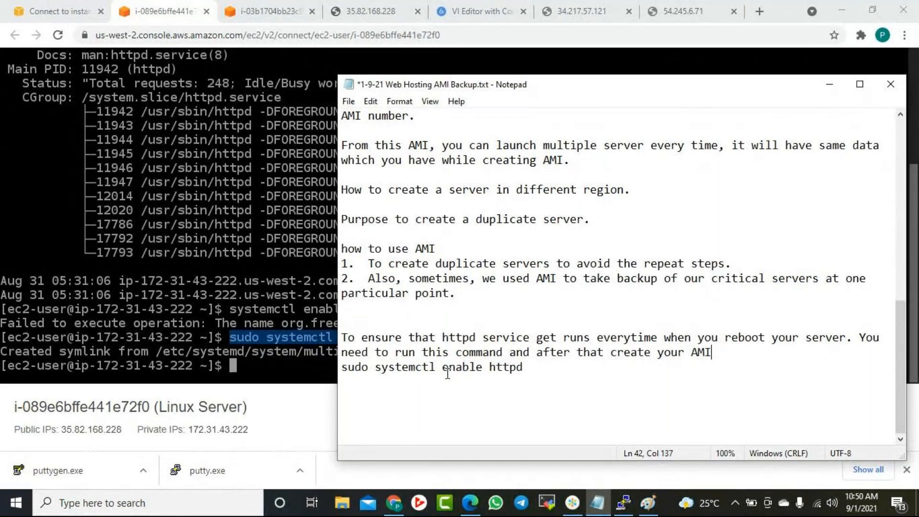
type(".")
Add the heading "Note:" above the httpd explanation and save the notes file.
key("Home")
key("Up")
type("Note:")
left_click(460, 397)
key("ctrl+s")
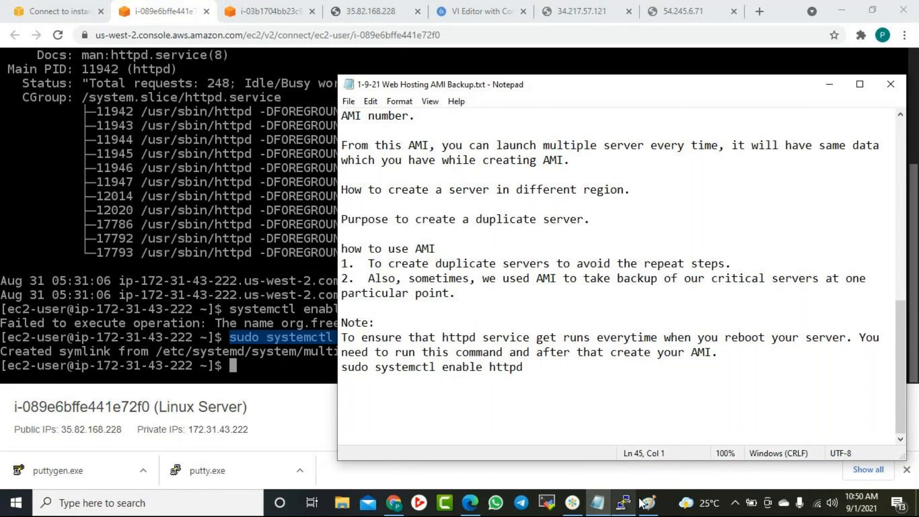
Switch to Chrome and run "service httpd start" on the Linux Web Server i-03b1704bb23c95fb4.
left_click(250, 19)
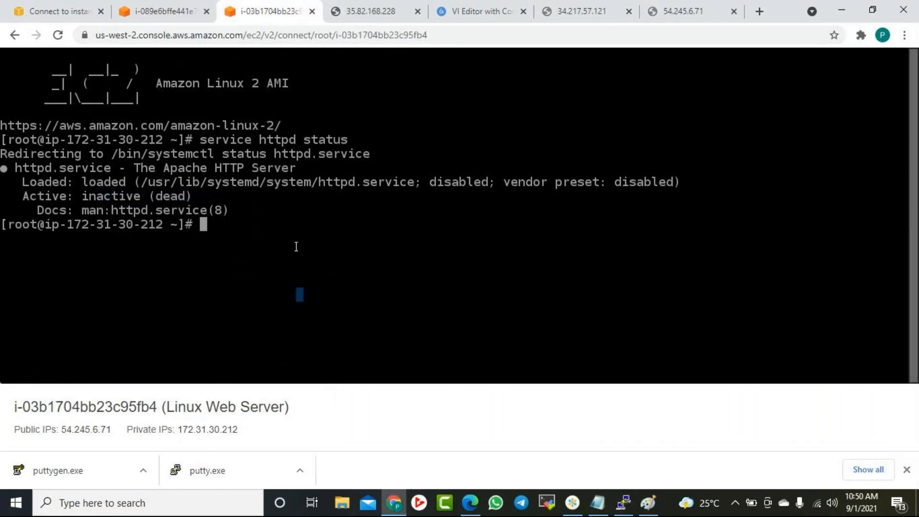
type("servic e")
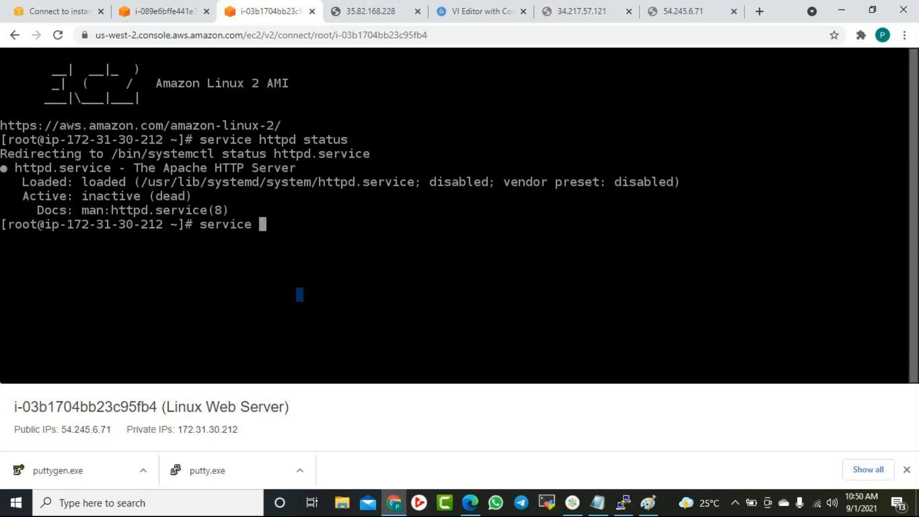
type("httpd start")
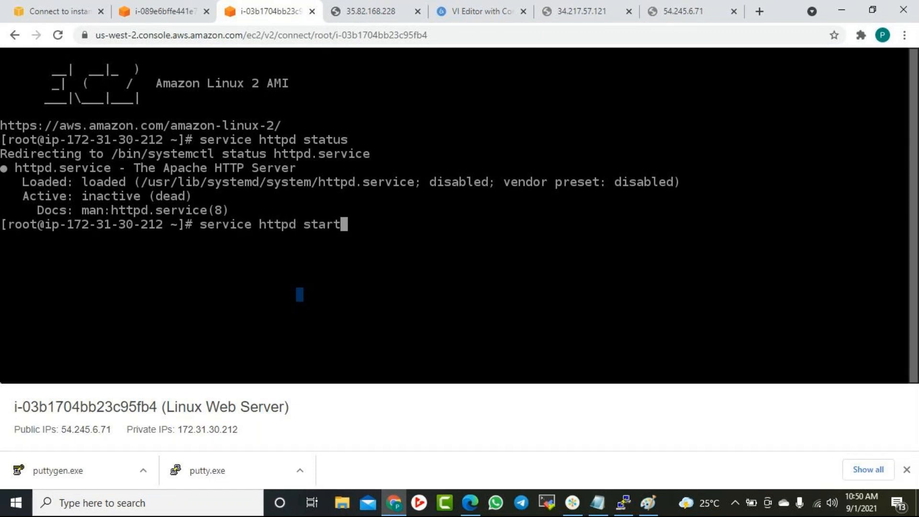
key("Return")
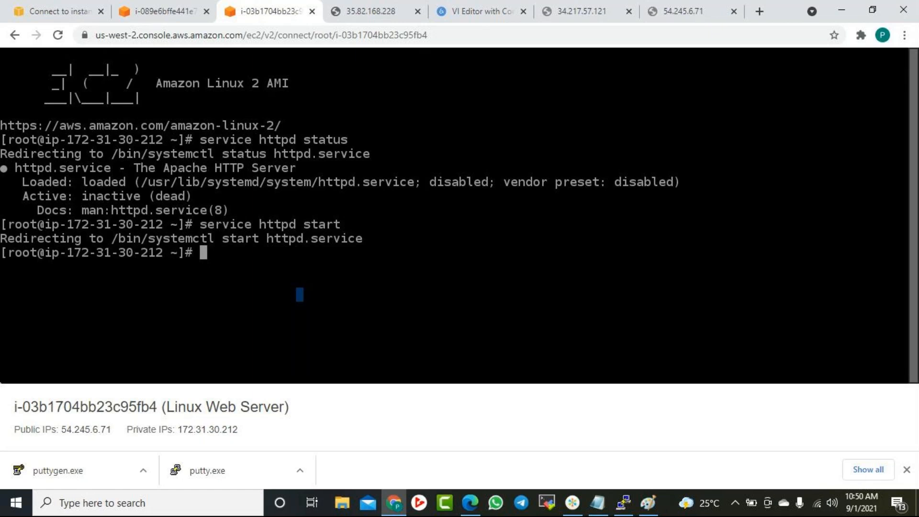
Find the other Linux Web Server, i-051fb9315e3c7cac4, in the instances list and connect to it as root through EC2 Instance Connect.
left_click(45, 12)
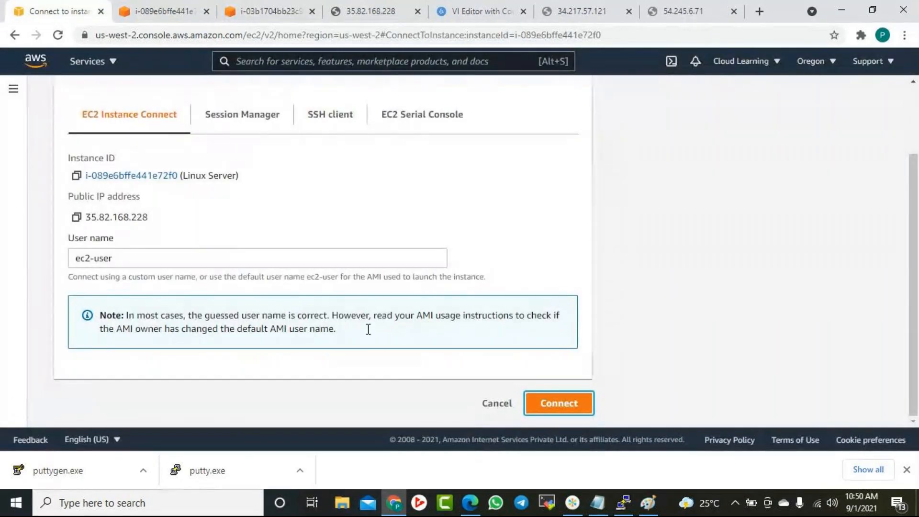
left_click(490, 408)
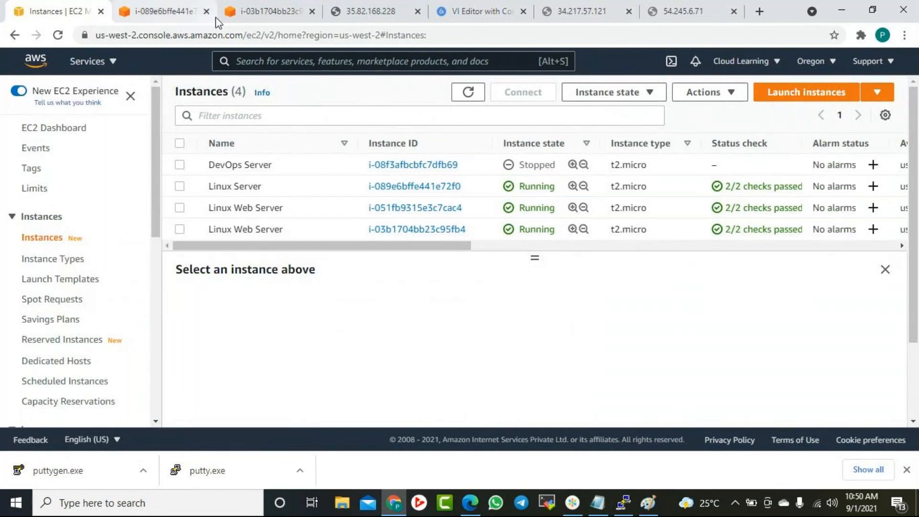
left_click(267, 14)
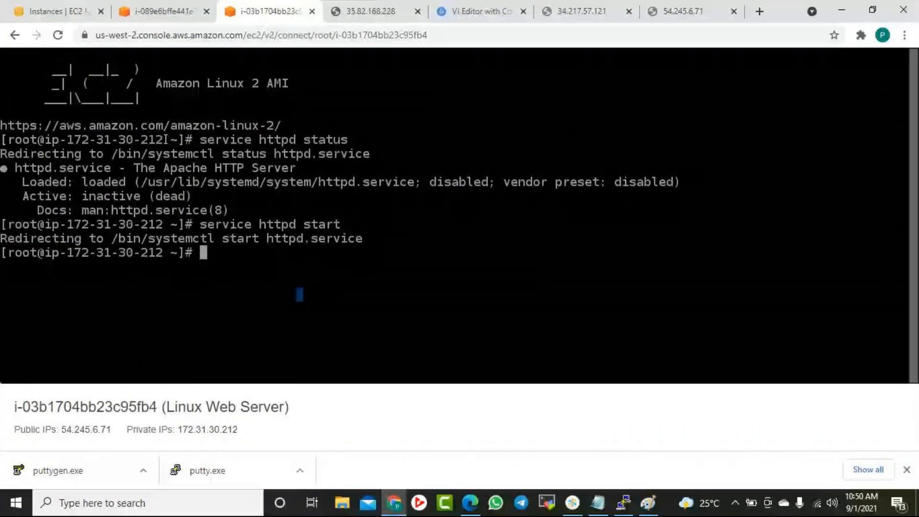
left_click(91, 13)
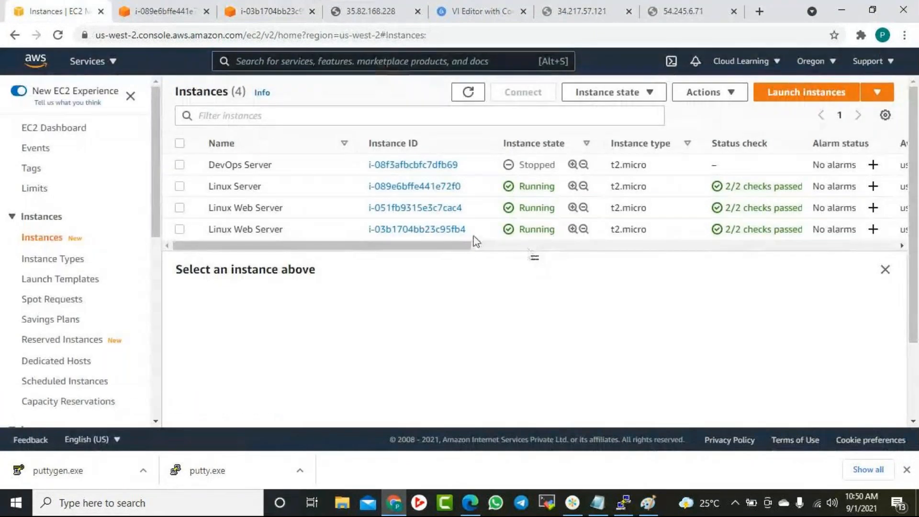
left_click(326, 230)
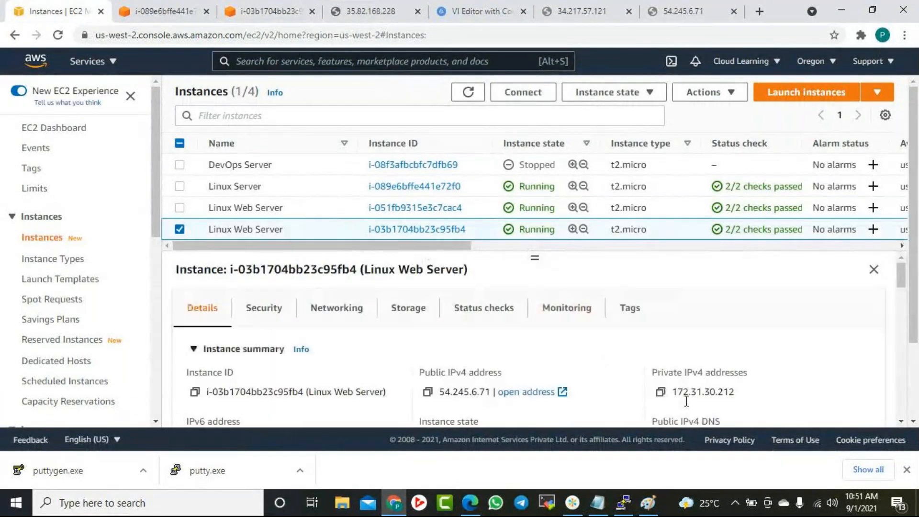
left_click(328, 209)
left_click(521, 94)
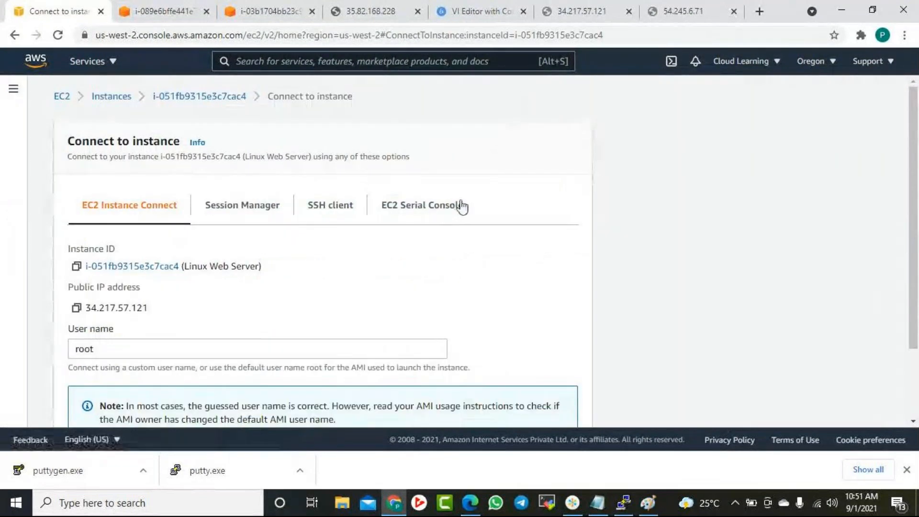
scroll(340, 289, "down", 3)
left_click(560, 408)
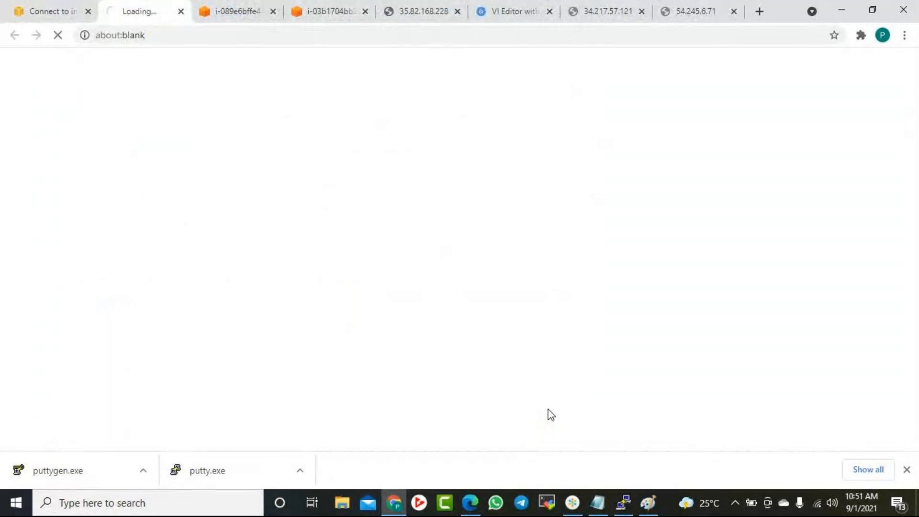
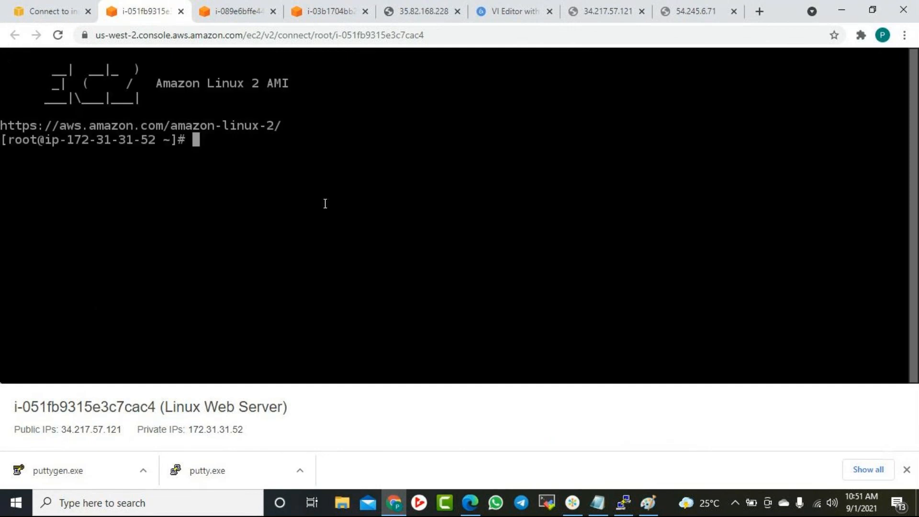
Start the Apache service on this duplicate web server with "service httpd start".
type("pwd")
key("Up")
key("BackSpace")
key("BackSpace")
key("BackSpace")
key("BackSpace")
key("BackSpace")
key("BackSpace")
key("BackSpace")
key("BackSpace")
key("BackSpace")
key("BackSpace")
key("BackSpace")
key("BackSpace")
key("BackSpace")
key("BackSpace")
type("service httpd start")
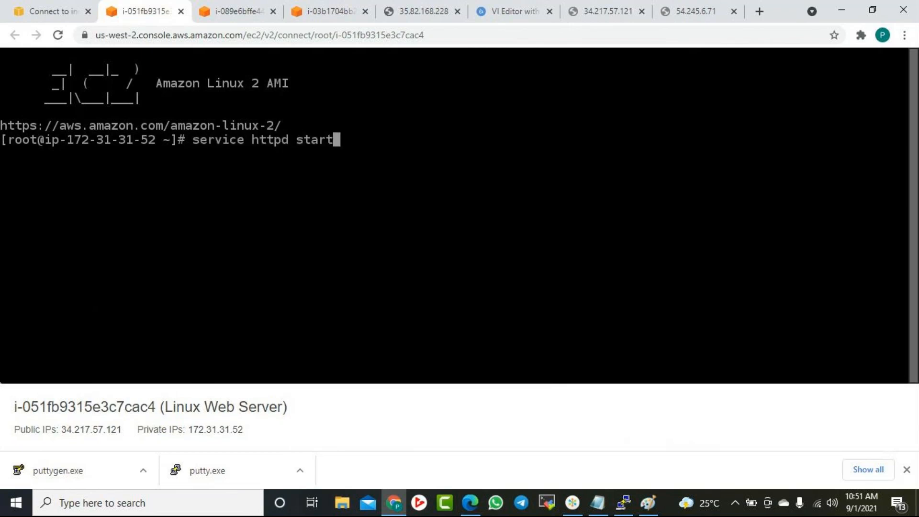
key("Return")
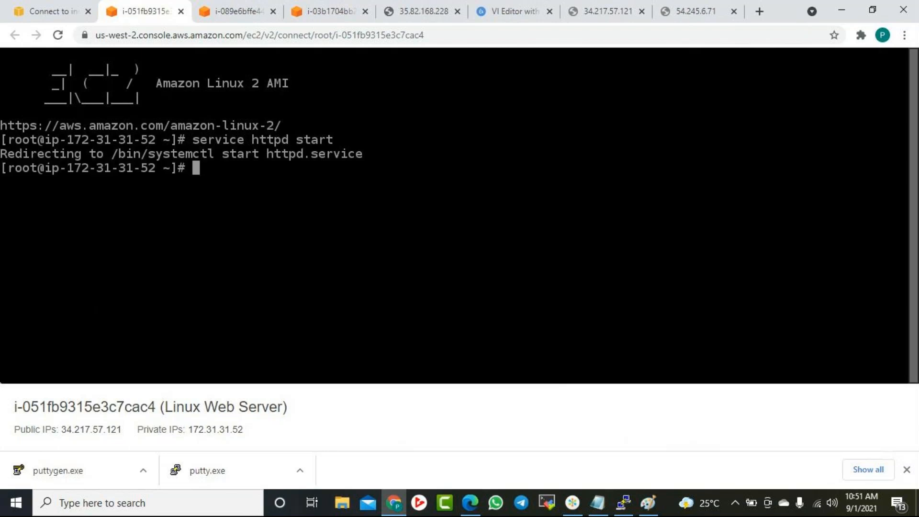
Enable Apache at boot on the duplicate i-051fb9315e3c7cac4 with "systemctl enable httpd".
type("syste")
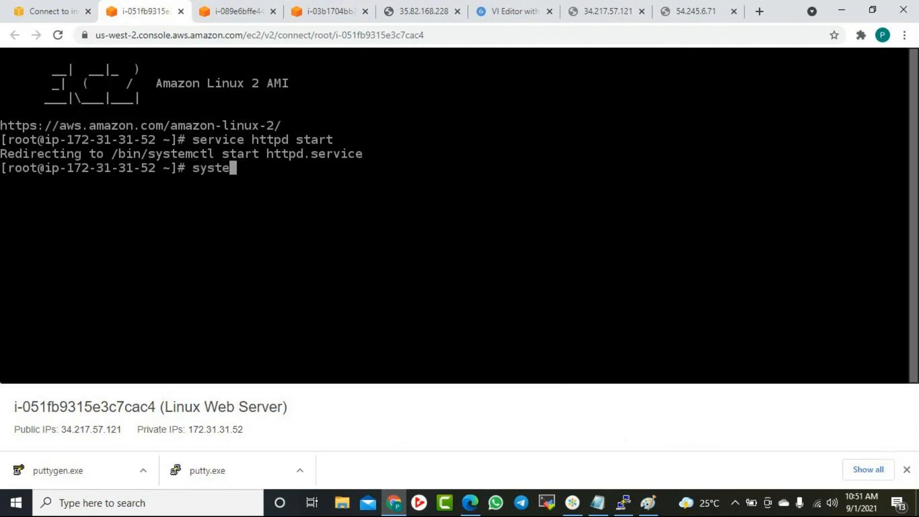
type("mctl enabl")
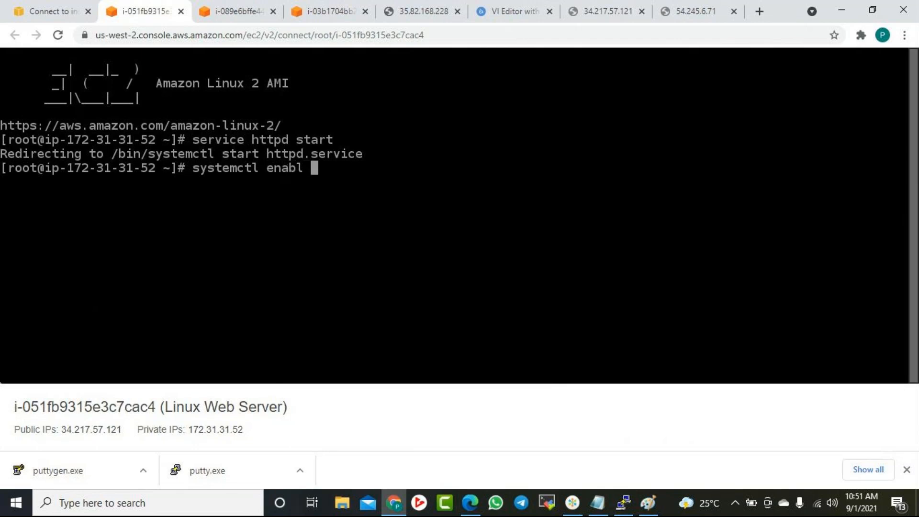
type("e httpd")
key("Return")
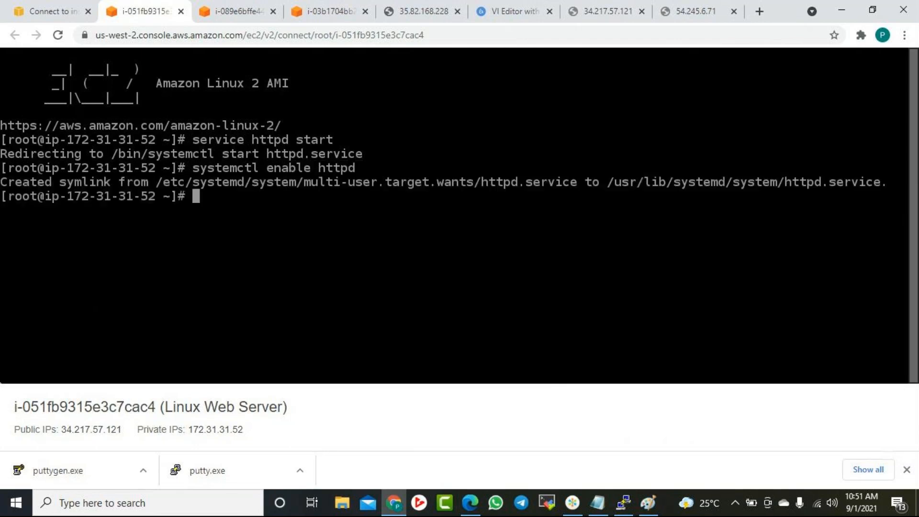
On the original Linux Server i-089e6bffe441e72f0, try to enable httpd at boot with "sysemctl enable httpd".
left_click(235, 11)
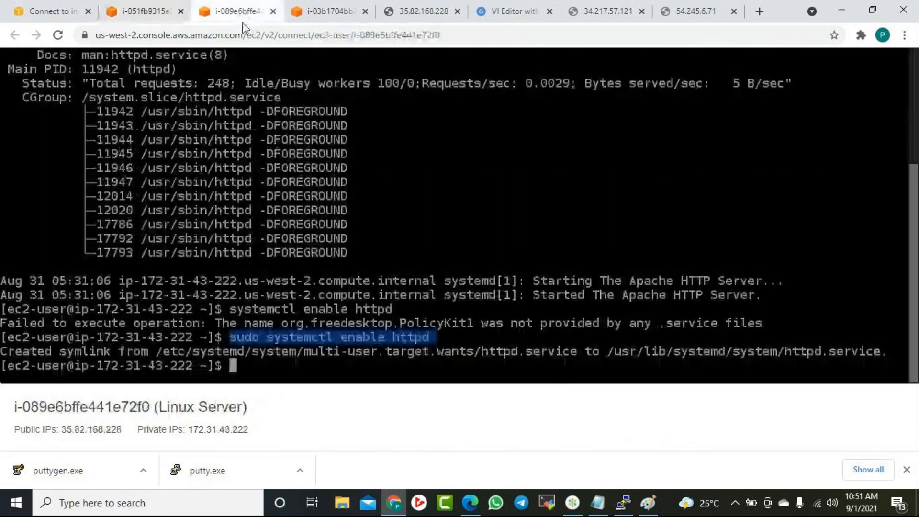
left_click(337, 366)
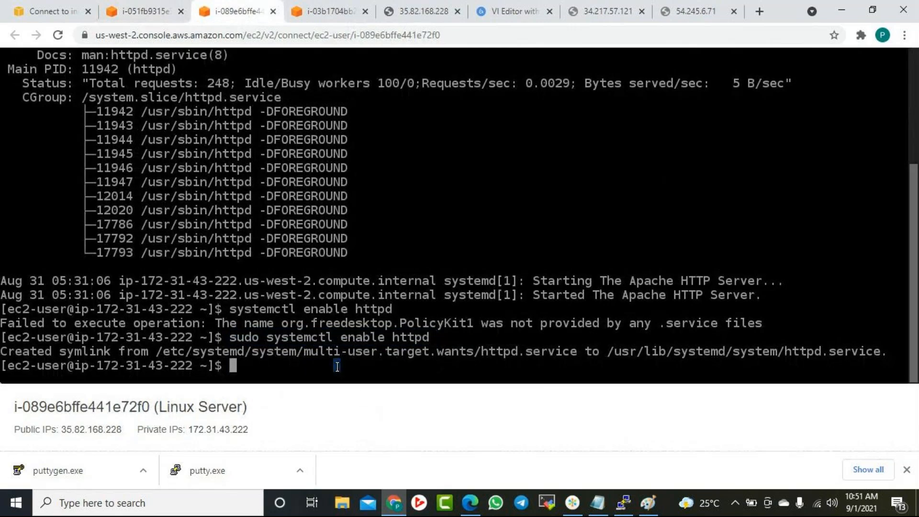
type("s")
type("ysem")
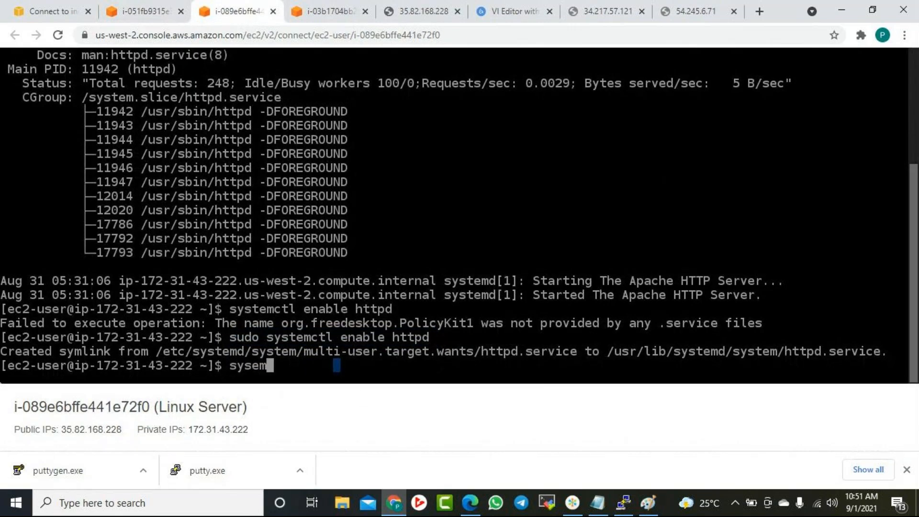
type("ctl enable httpd")
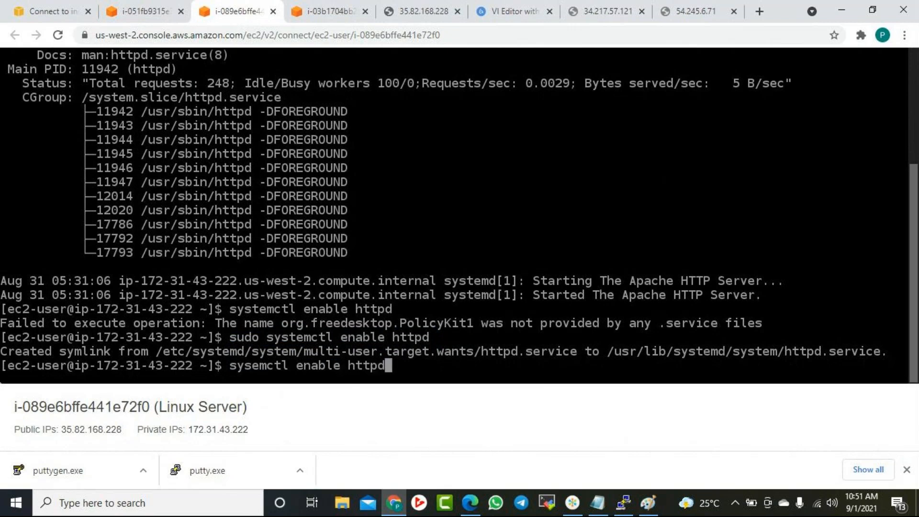
key("Return")
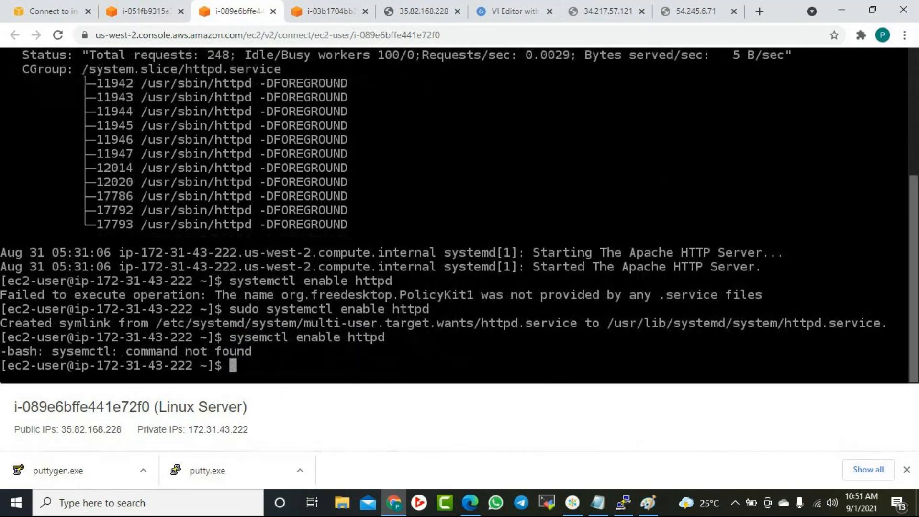
key("Up")
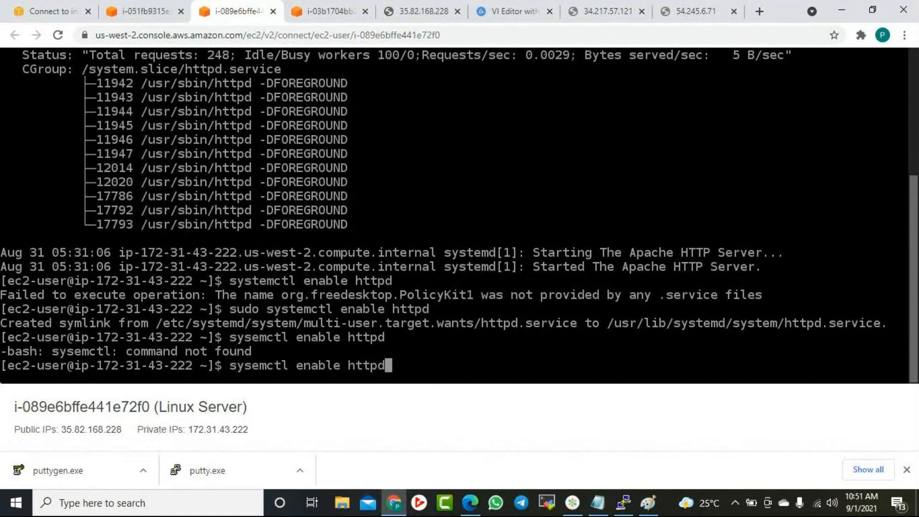
Enable Apache at boot on the duplicate Linux Web Server i-03b1704bb23c95fb4 with "systemctl enable httpd".
left_click(331, 11)
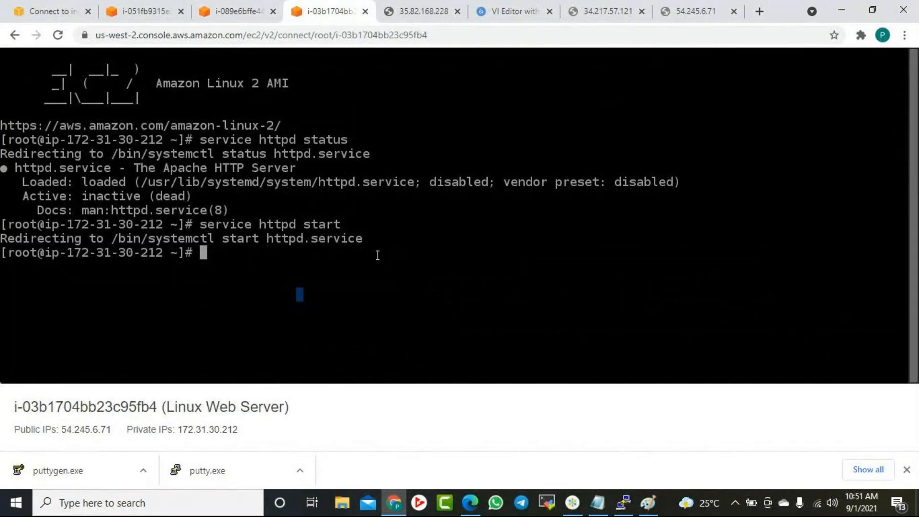
key("Up")
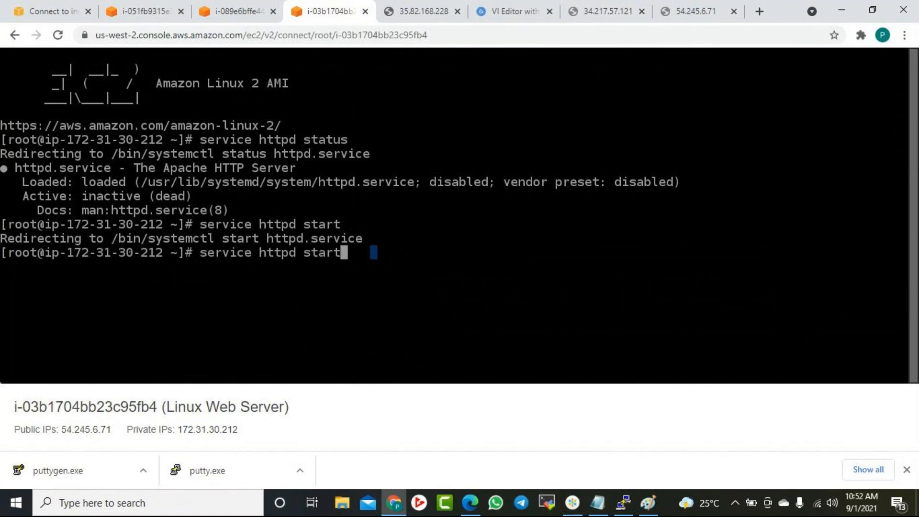
key("BackSpace")
key("BackSpace")
key("BackSpace")
key("BackSpace")
key("BackSpace")
key("BackSpace")
key("BackSpace")
key("BackSpace")
key("BackSpace")
key("BackSpace")
key("BackSpace")
key("BackSpace")
key("BackSpace")
key("BackSpace")
key("BackSpace")
key("BackSpace")
key("BackSpace")
key("BackSpace")
key("BackSpace")
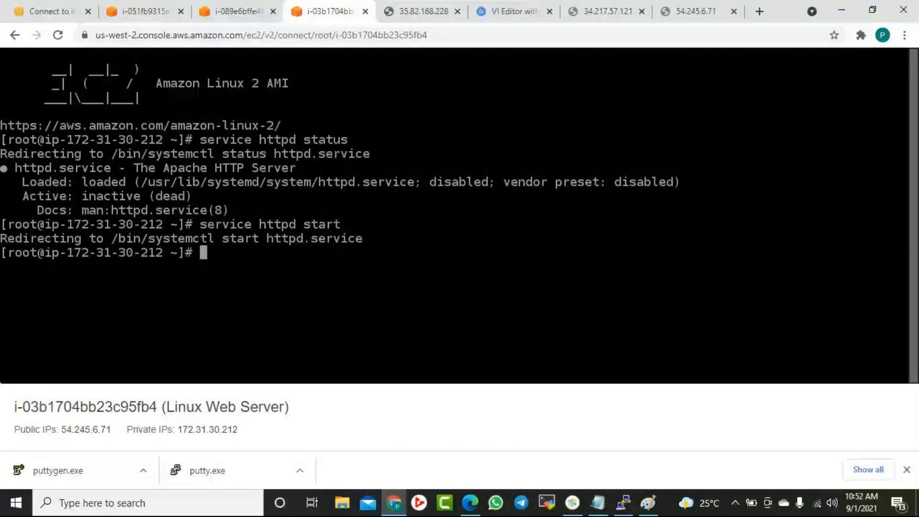
type("systemctl")
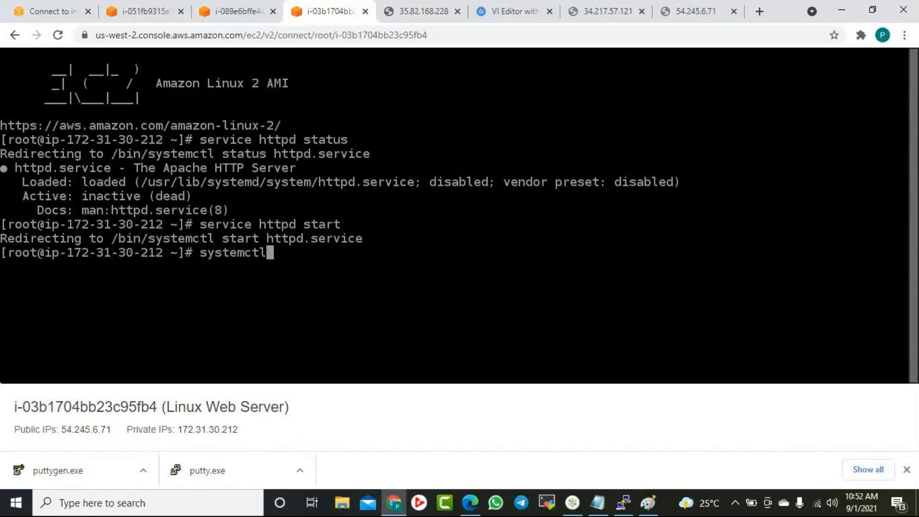
type(" enable")
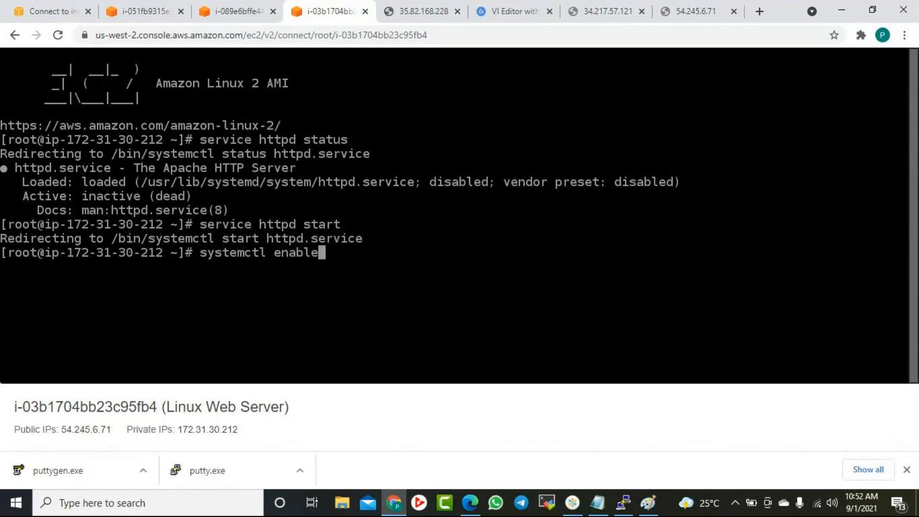
type(" httpd")
key("Return")
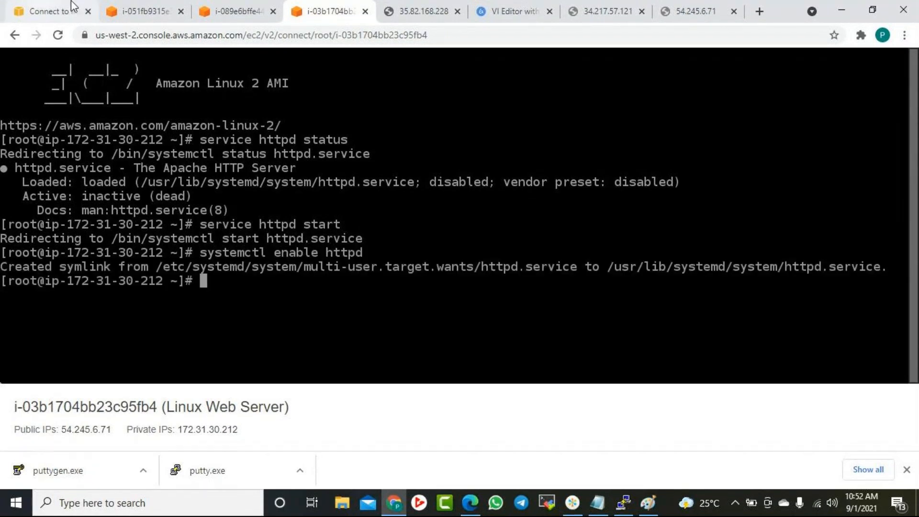
Back on the Linux Server i-089e6bffe441e72f0, correct the misspelled command and try "systemctl enable httpd" as ec2-user.
left_click(238, 14)
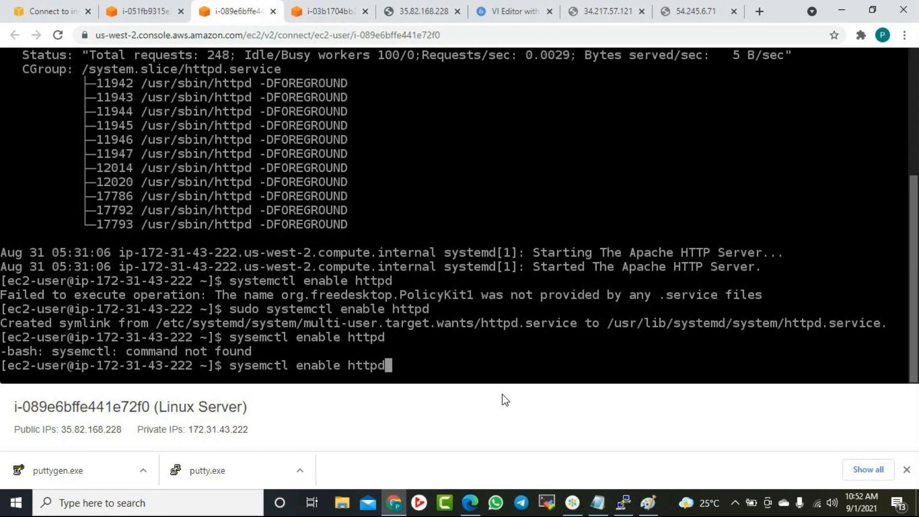
key("Left")
key("Left")
key("Left")
key("Left")
key("Left")
key("Left")
key("Left")
key("Left")
key("Left")
key("Left")
key("Left")
key("Left")
key("Left")
key("Left")
key("Left")
key("Left")
key("Left")
key("Left")
type("t")
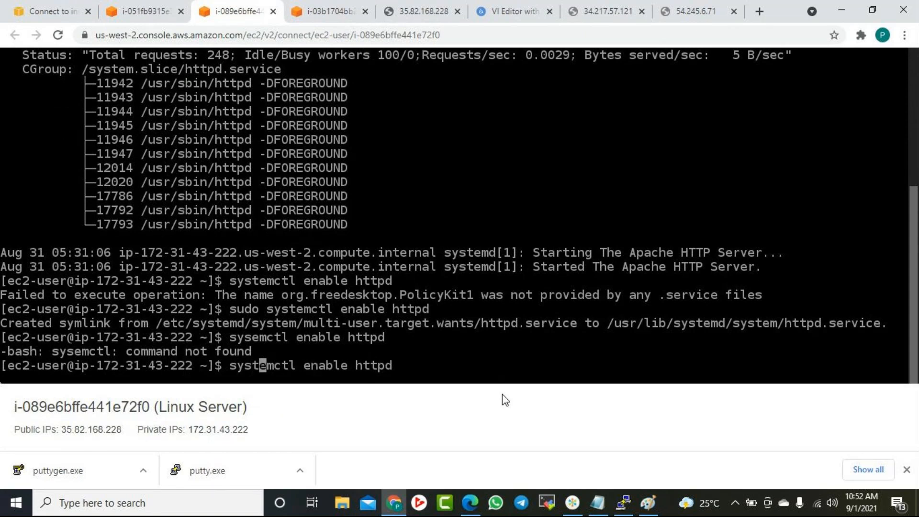
key("Return")
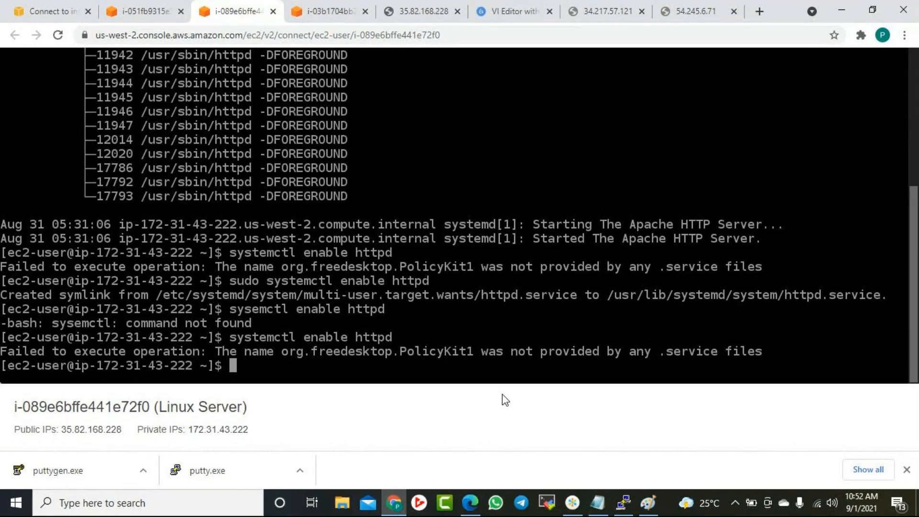
Rerun the enable command with elevated rights as "sudo systemctl enable httpd".
key("Up")
key("Home")
type("sudo")
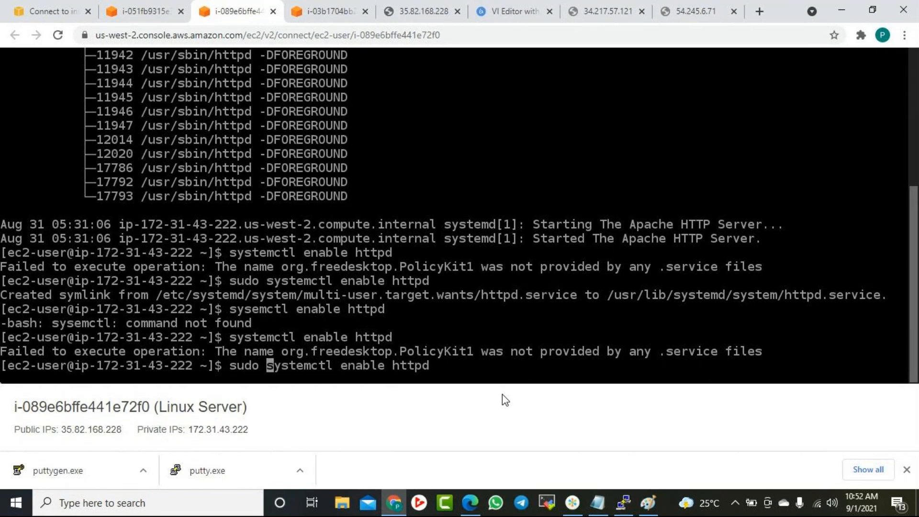
key("Return")
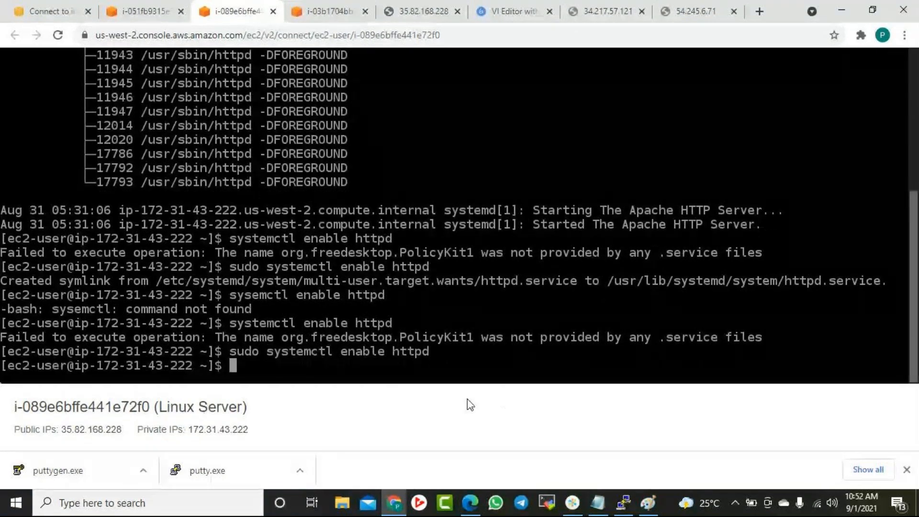
Try to check the Apache service's status with "service status httpd".
type("ser")
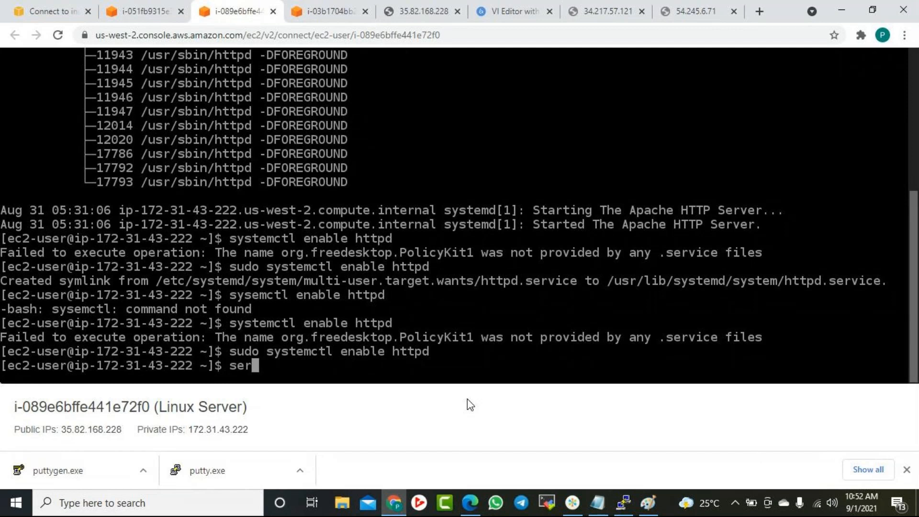
type("vice status httpd")
key("Return")
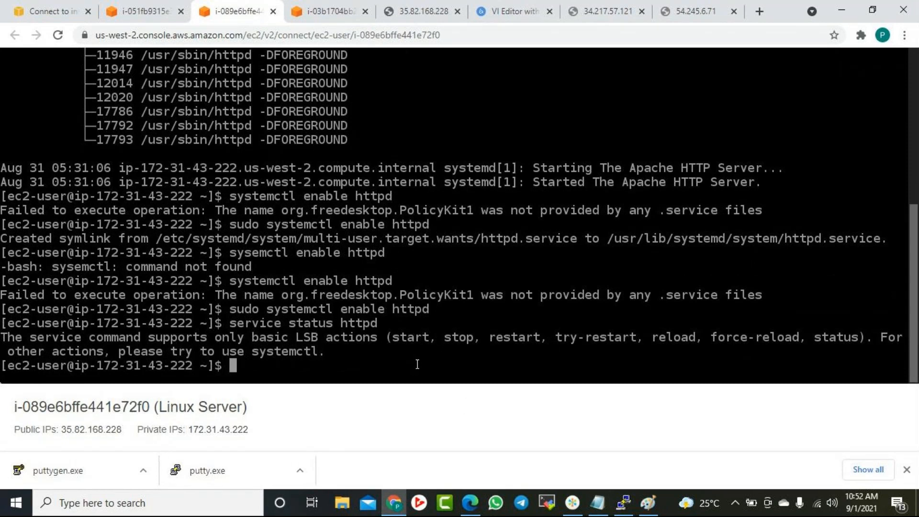
Retry the status check with elevated rights as "sudo service status httpd".
key("Up")
key("Left")
key("Left")
key("Left")
key("Left")
key("Left")
key("Left")
key("Left")
key("Left")
key("Left")
key("Left")
key("Left")
key("Left")
key("Left")
key("Left")
key("Left")
key("Left")
key("Left")
key("Left")
key("Left")
type("sudo")
key("Return")
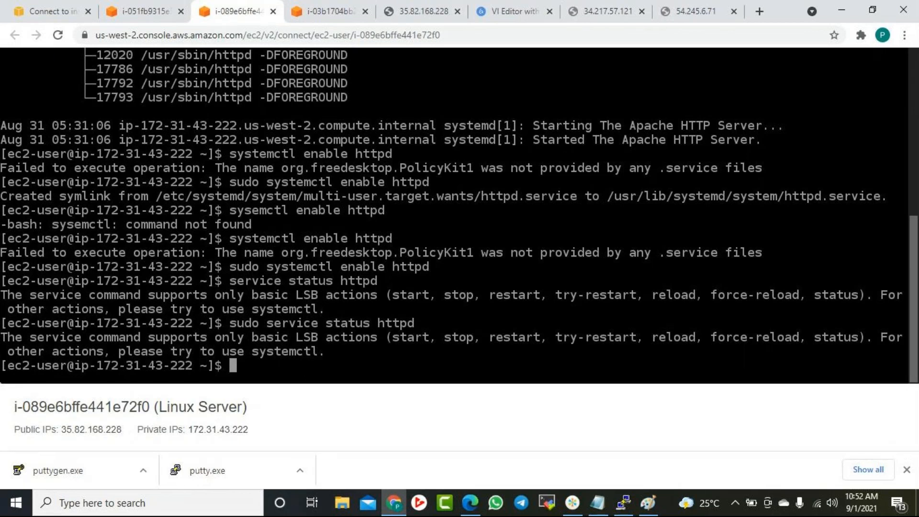
key("Up")
key("Left")
key("Left")
key("Left")
key("Left")
key("Left")
key("Left")
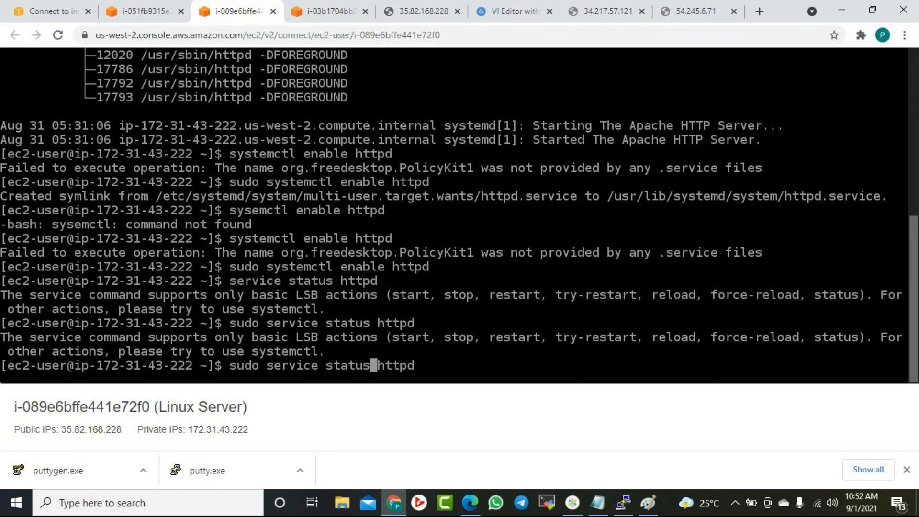
key("End")
key("BackSpace")
key("BackSpace")
key("BackSpace")
key("BackSpace")
key("BackSpace")
key("BackSpace")
key("BackSpace")
key("BackSpace")
key("BackSpace")
key("BackSpace")
key("BackSpace")
key("BackSpace")
key("BackSpace")
key("BackSpace")
key("BackSpace")
key("BackSpace")
key("BackSpace")
key("BackSpace")
key("BackSpace")
key("BackSpace")
key("BackSpace")
key("BackSpace")
key("BackSpace")
key("BackSpace")
key("BackSpace")
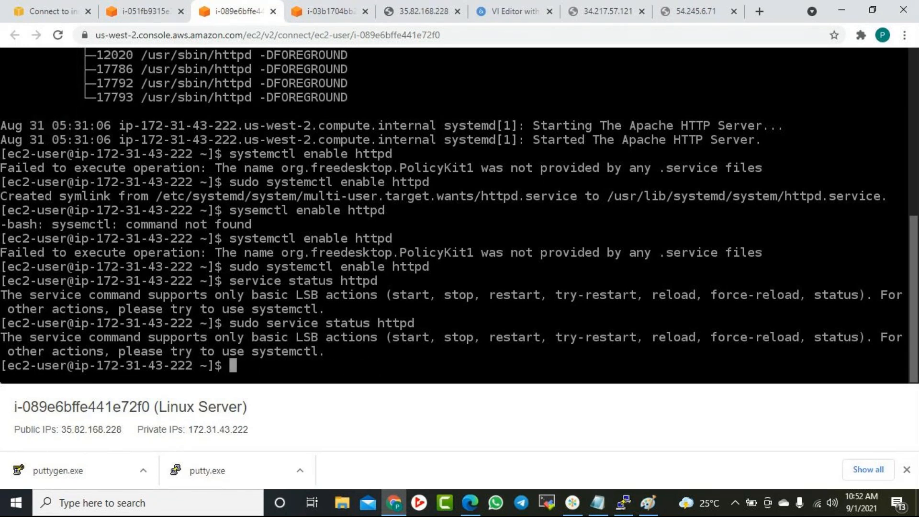
Switch to a root shell with "sudo -i" and try "service status httpd" there.
type("sudo -i")
key("Return")
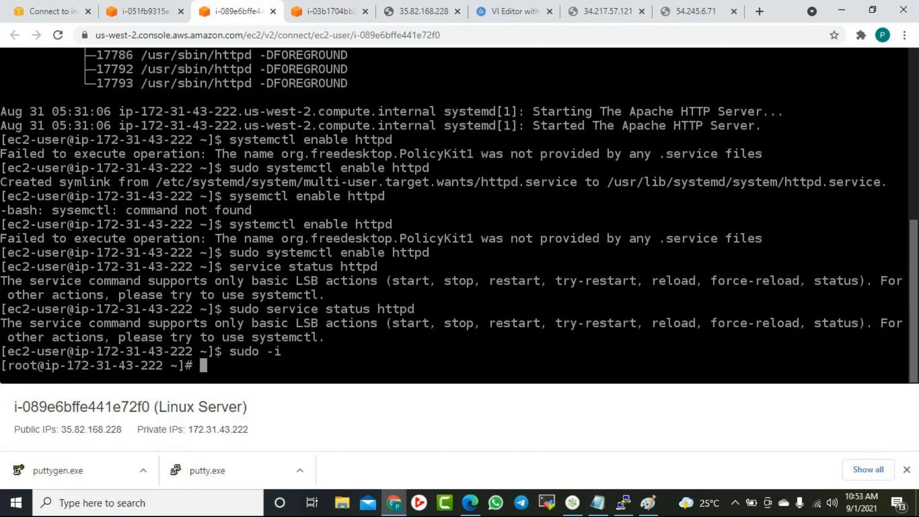
type("service status httpd")
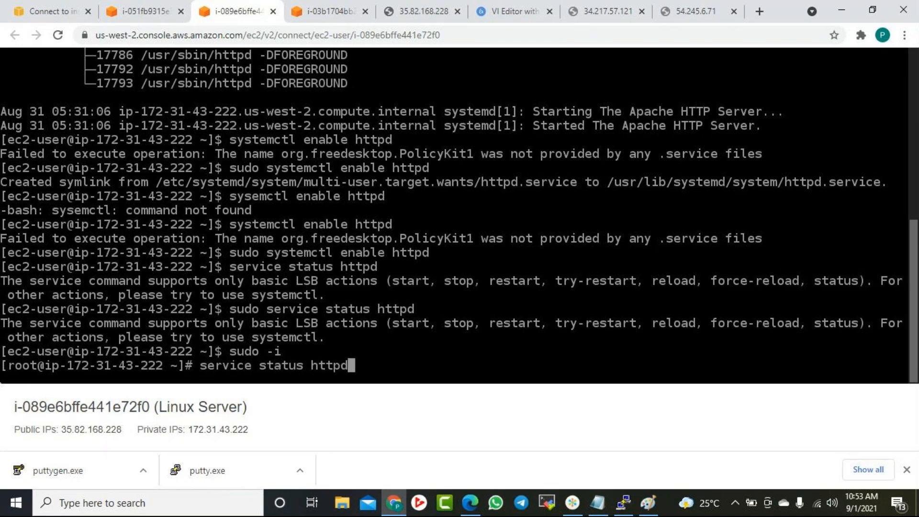
key("Return")
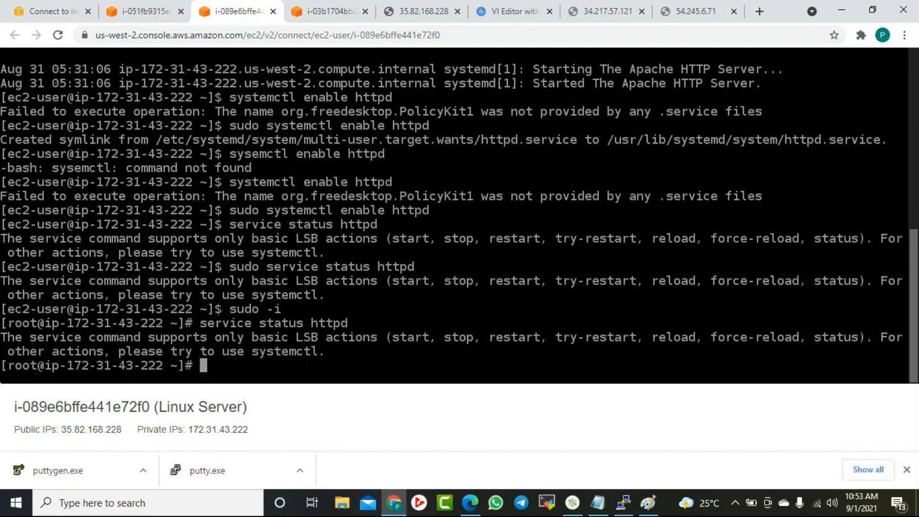
Try to query the Apache service's status with "systemctl httpd status".
type("em")
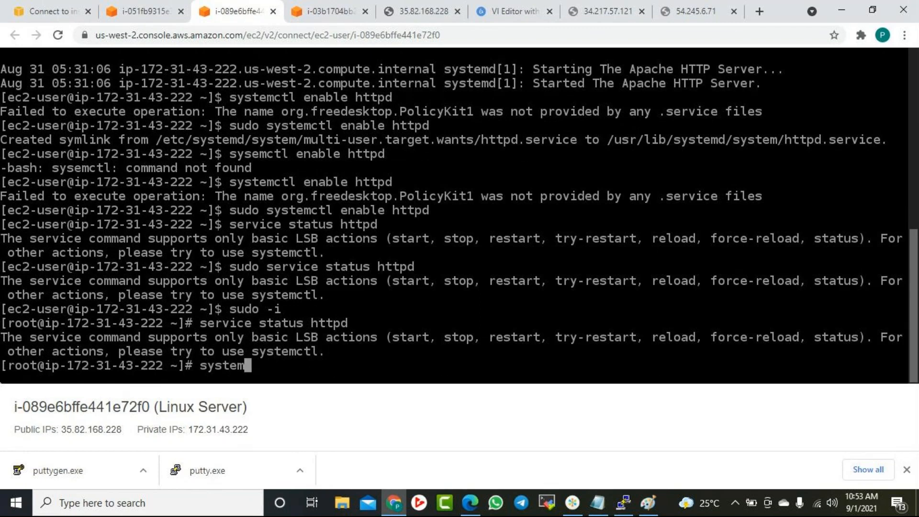
type("ctl")
type("http")
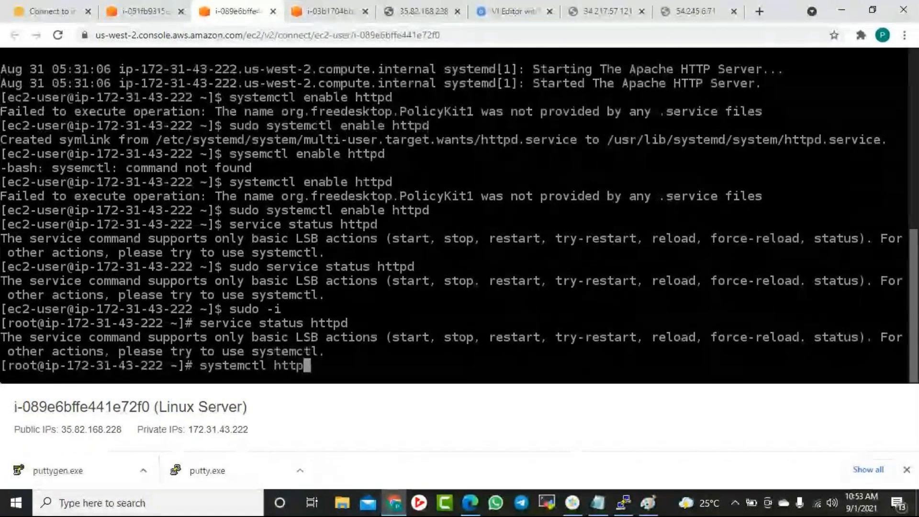
type("d status")
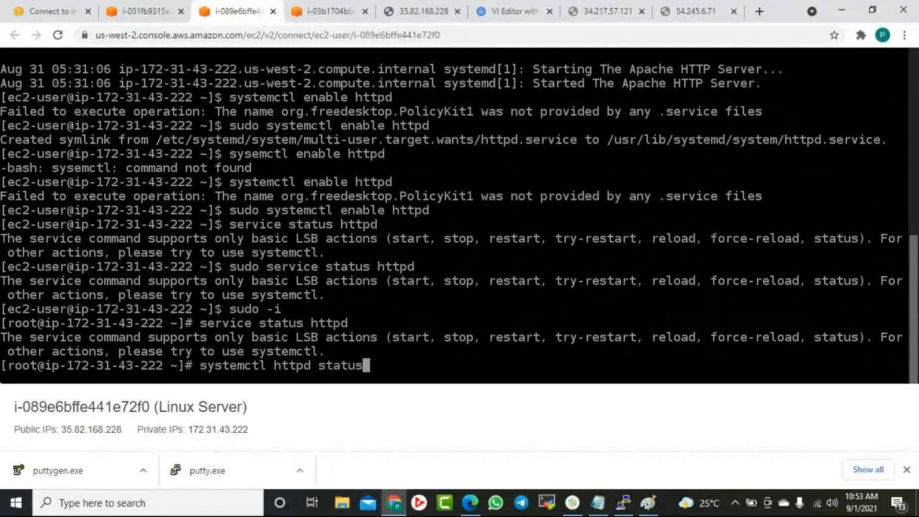
key("Return")
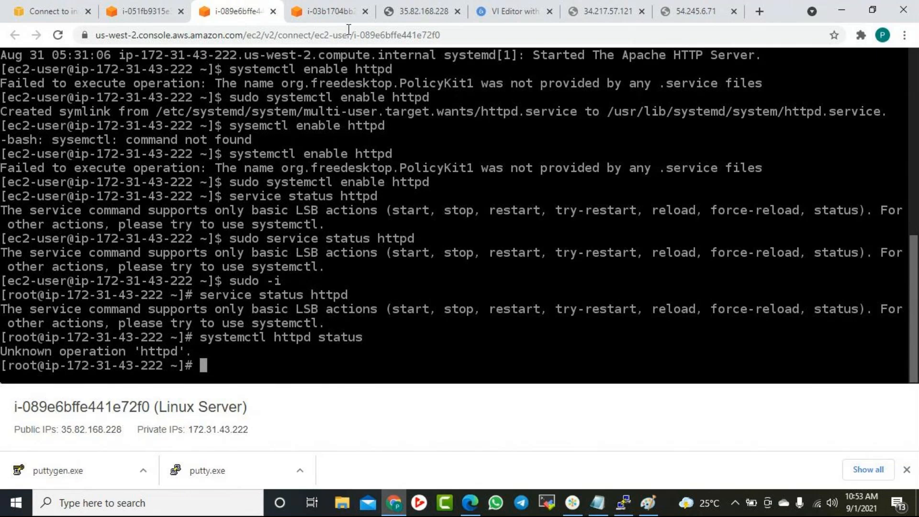
Check Apache's status on the duplicate Linux Web Server i-03b1704bb23c95fb4 with "service httpd status".
left_click(330, 12)
left_click(303, 322)
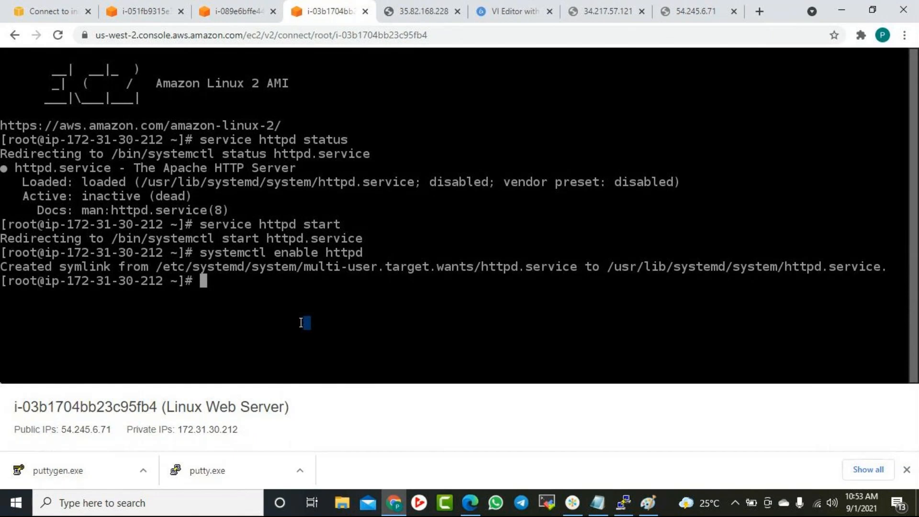
type("sr")
key("BackSpace")
key("BackSpace")
type("service ")
type("statu")
key("BackSpace")
key("BackSpace")
key("BackSpace")
key("BackSpace")
key("BackSpace")
key("BackSpace")
key("BackSpace")
type("httpd status")
key("Return")
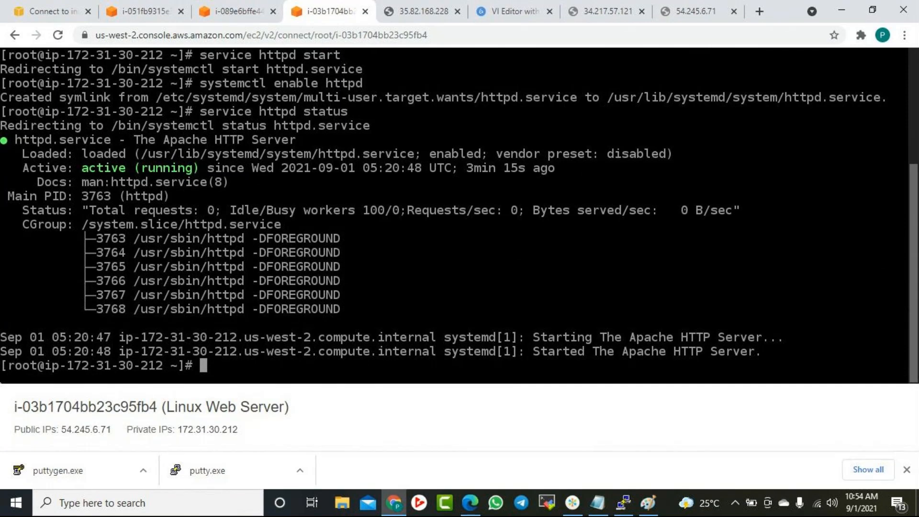
Run "service httpd status" on the original Linux Server i-089e6bffe441e72f0 and review its output.
left_click(214, 19)
left_click_drag(359, 361, 361, 361)
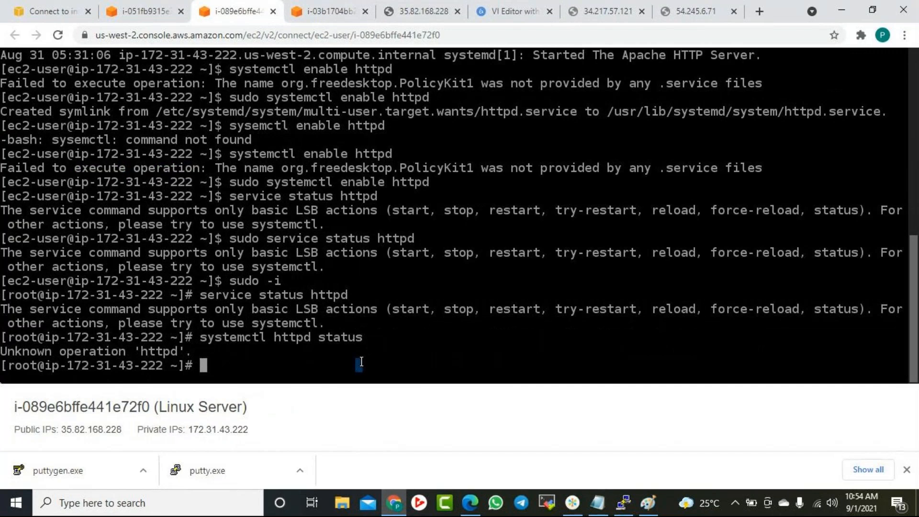
type("service h")
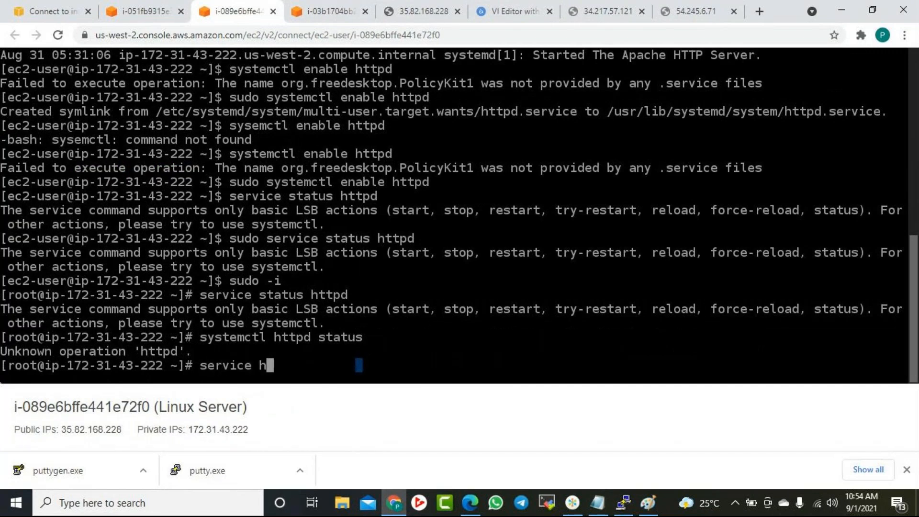
type("ttpd status")
key("Return")
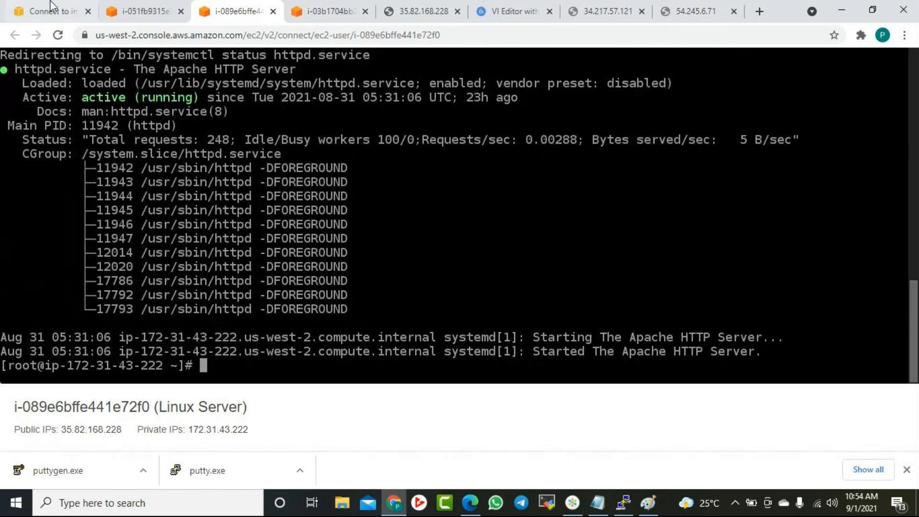
scroll(195, 126, "up", 1)
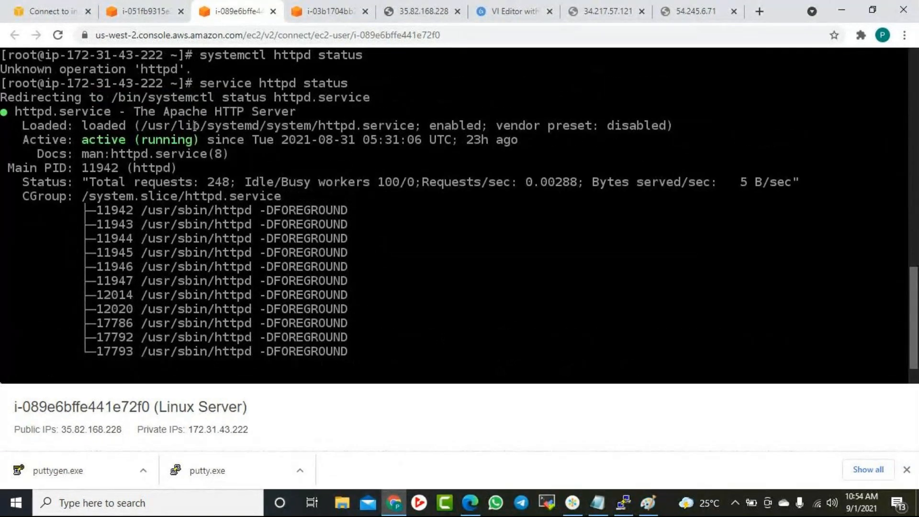
Review the httpd status output on the original Linux Server, highlight its Active state, and switch to the i-03b1704bb23c95fb4 terminal.
scroll(234, 102, "up", 1)
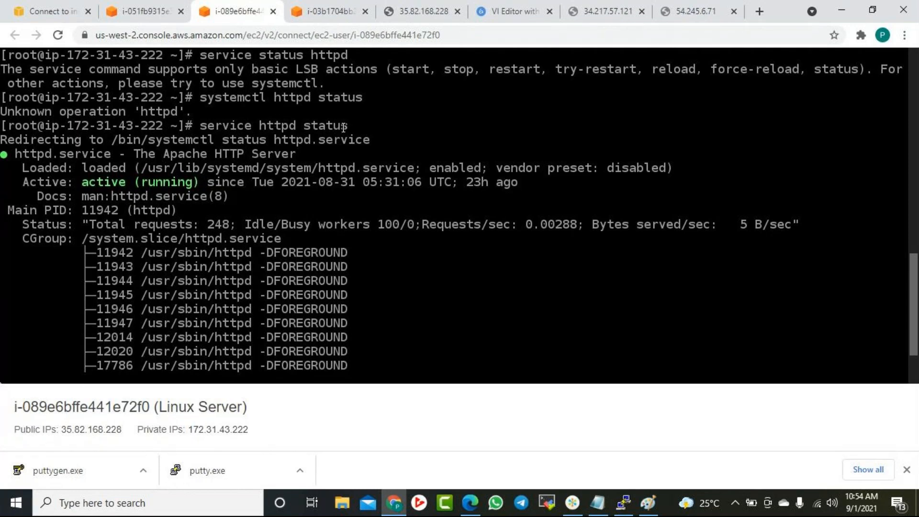
scroll(343, 127, "up", 2)
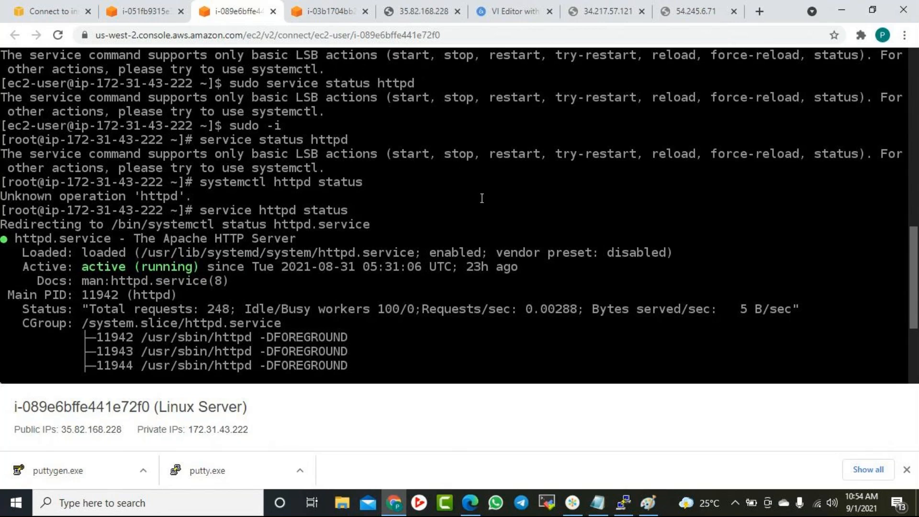
scroll(495, 221, "down", 1)
scroll(495, 221, "down", 3)
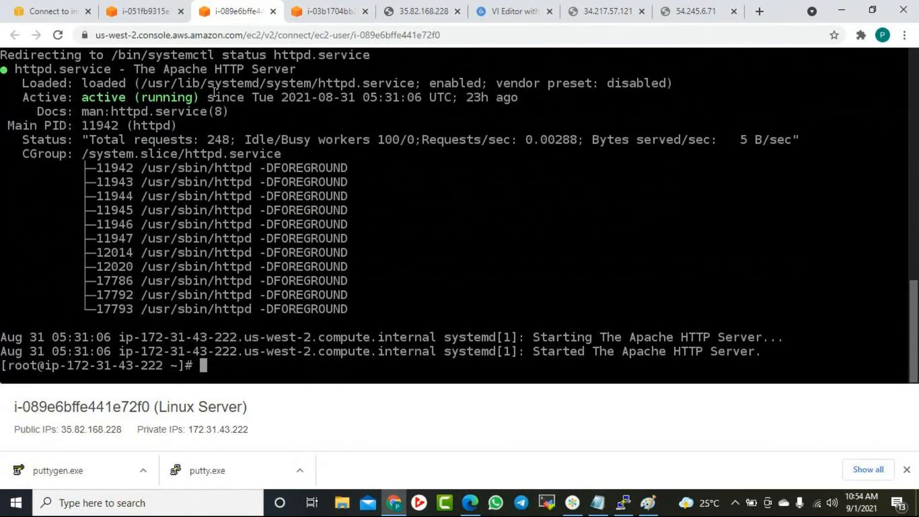
left_click_drag(111, 98, 200, 94)
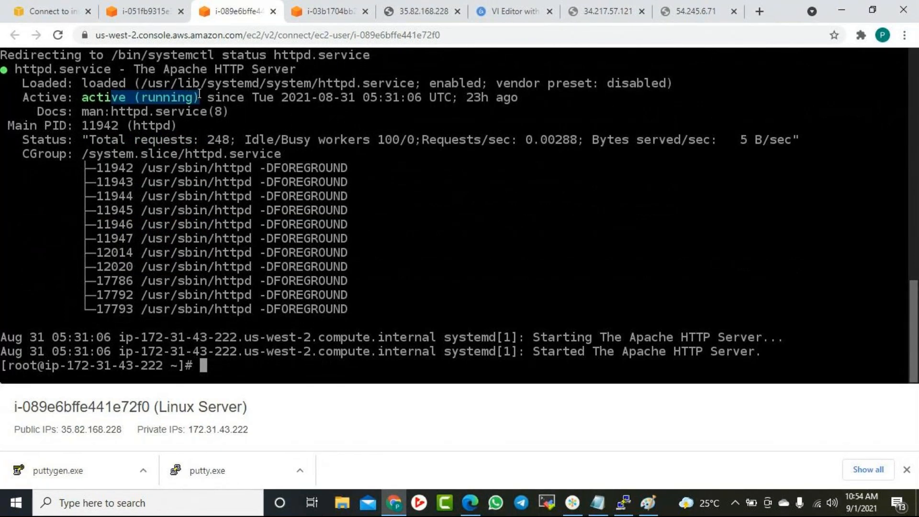
left_click(314, 16)
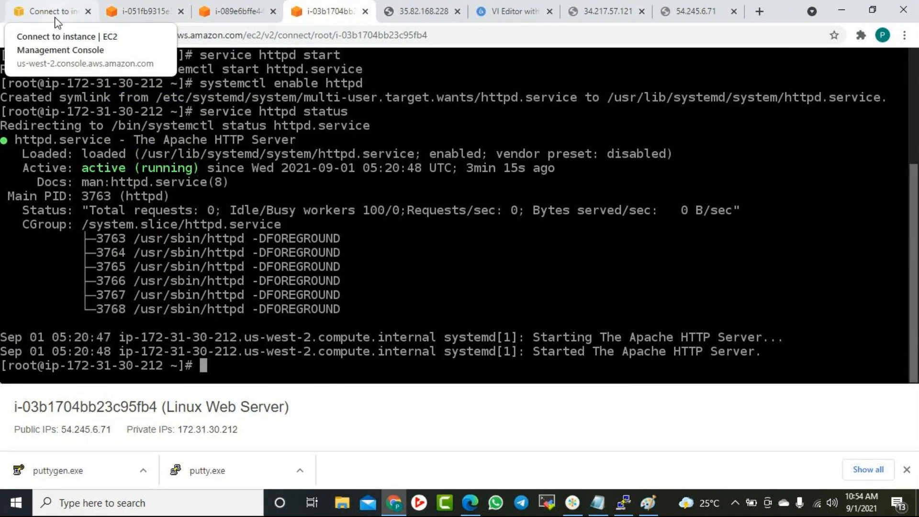
Reload the duplicate servers' websites at 34.217.57.121 and 54.245.6.71 to check that they are reachable.
left_click(603, 11)
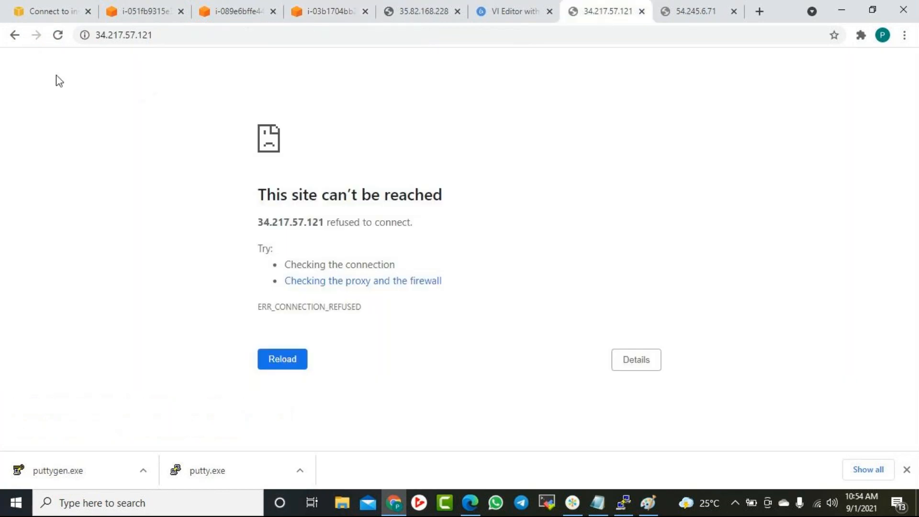
left_click(58, 35)
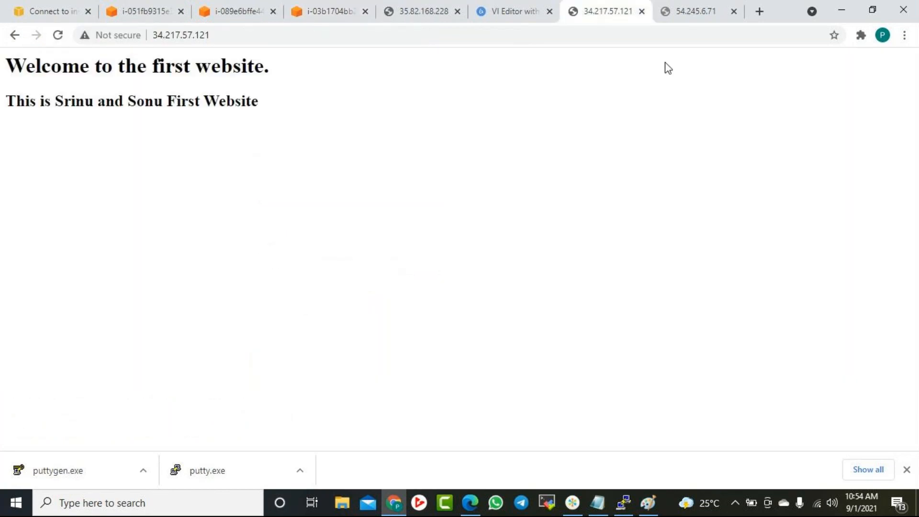
left_click(691, 18)
left_click(61, 36)
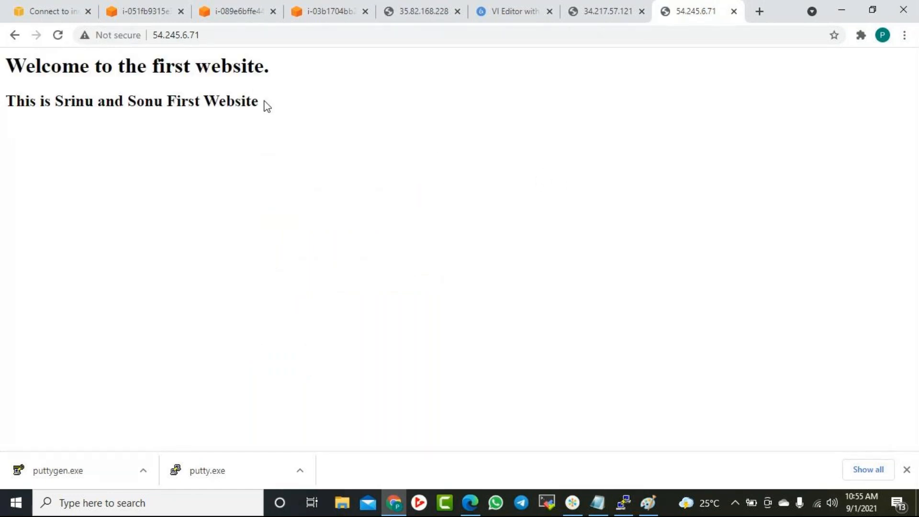
Highlight and compare the welcome text on the 54.245.6.71 and 34.217.57.121 web pages.
left_click_drag(271, 109, 231, 99)
left_click(149, 95)
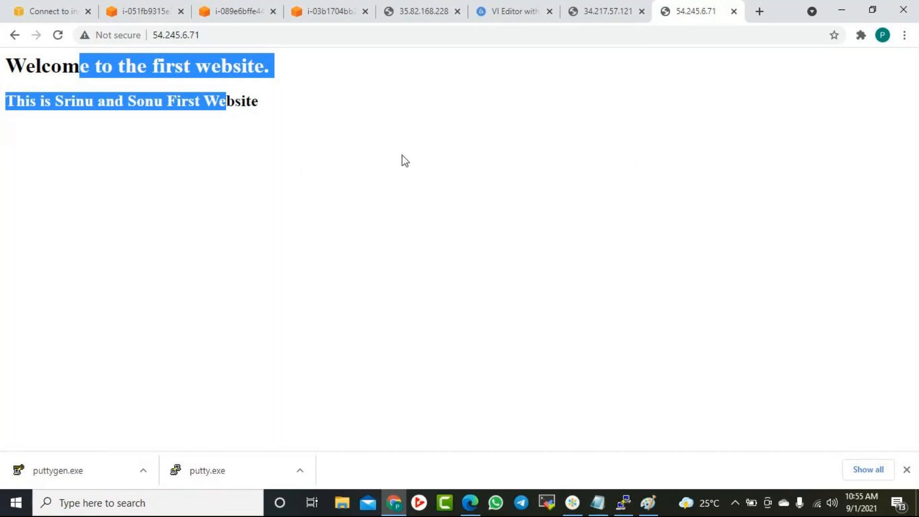
left_click(257, 101)
left_click_drag(281, 99, 35, 67)
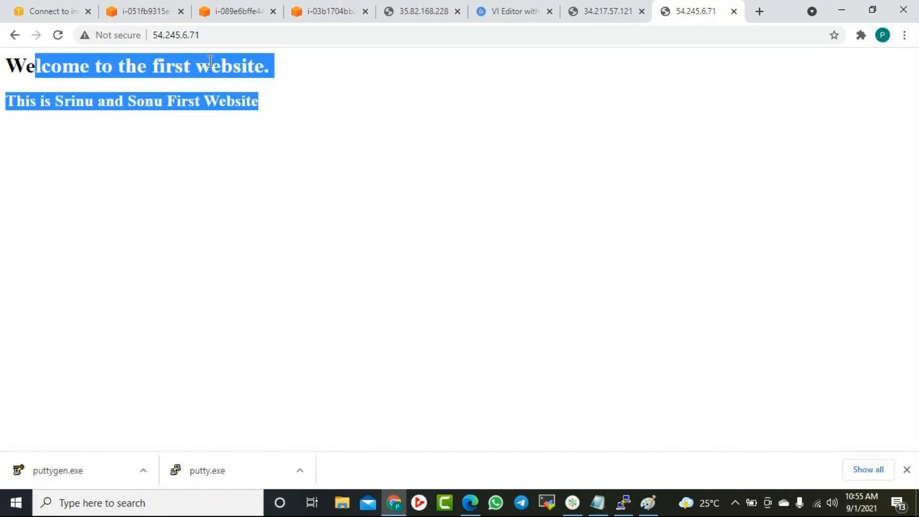
left_click(620, 19)
left_click_drag(264, 101, 153, 82)
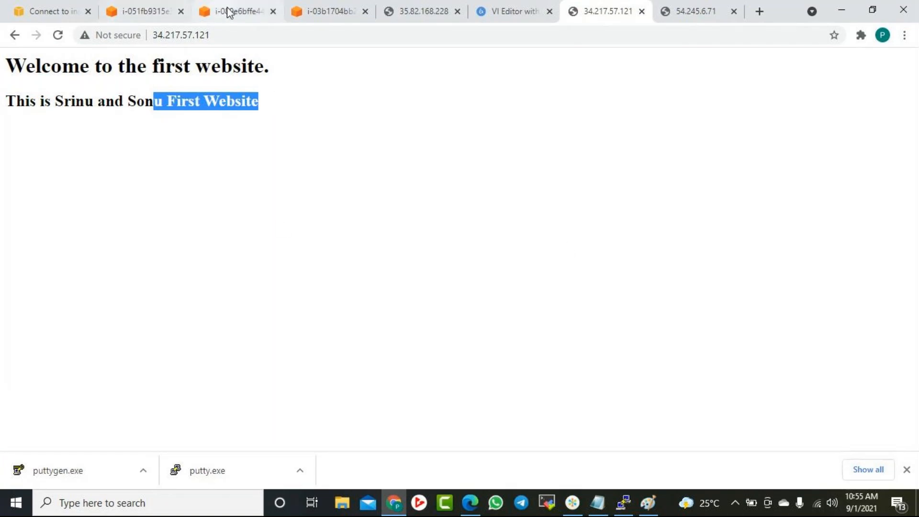
Return from the Connect to instance page of i-051fb9315e3c7cac4 to the EC2 Instances list.
left_click(135, 15)
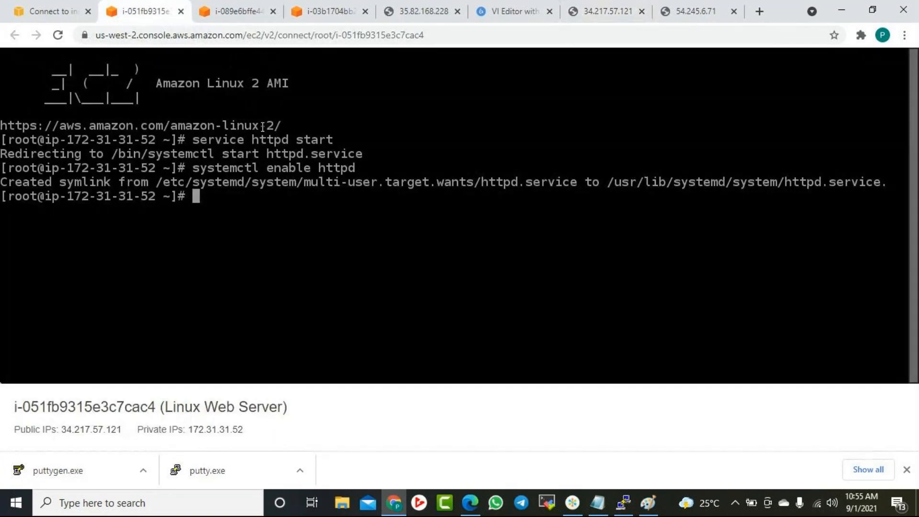
left_click(38, 11)
scroll(316, 98, "up", 2)
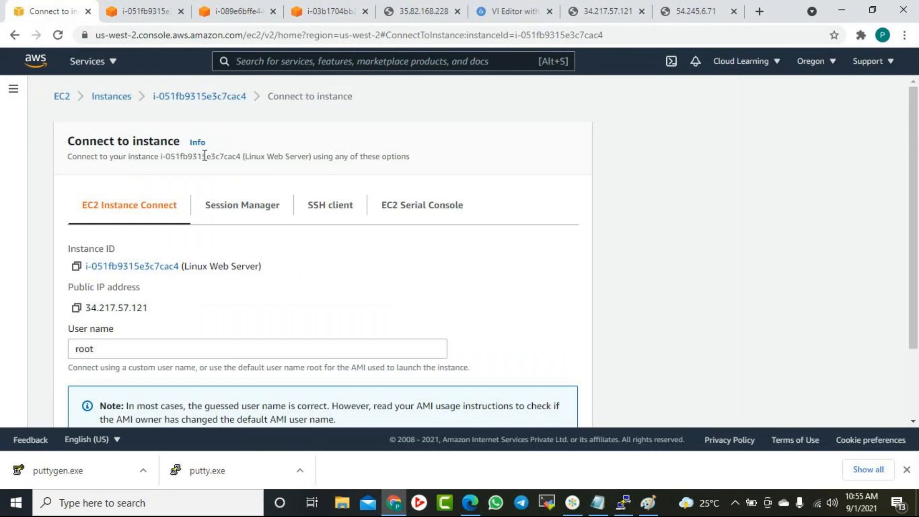
left_click(127, 103)
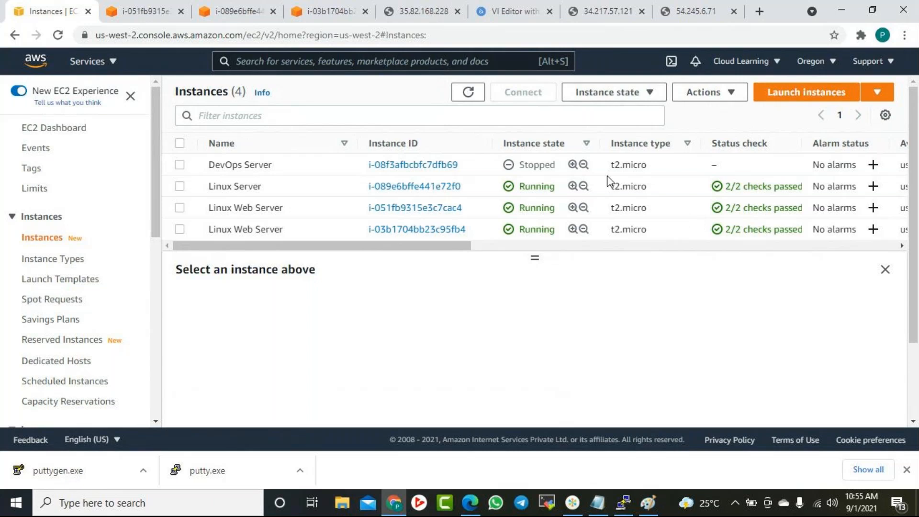
View the Oregon and Mumbai server diagram in Paint and return to the EC2 instances list.
left_click(650, 503)
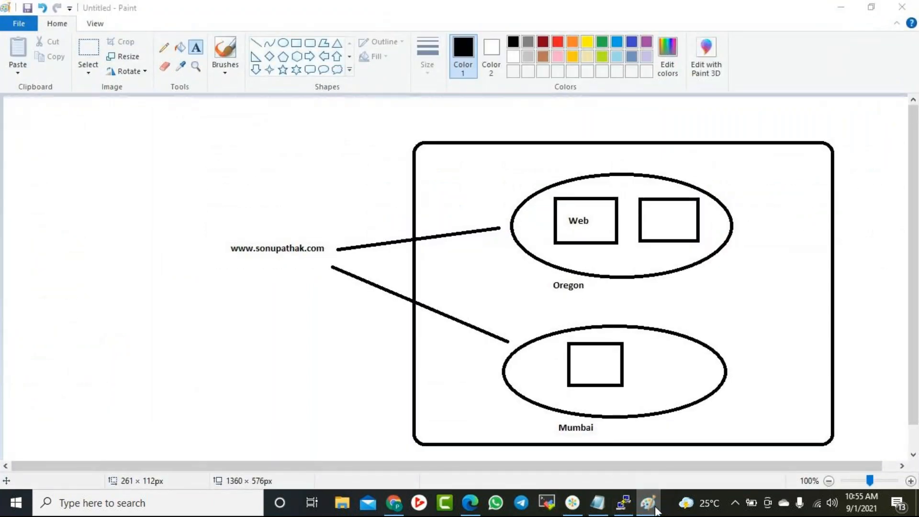
left_click(655, 510)
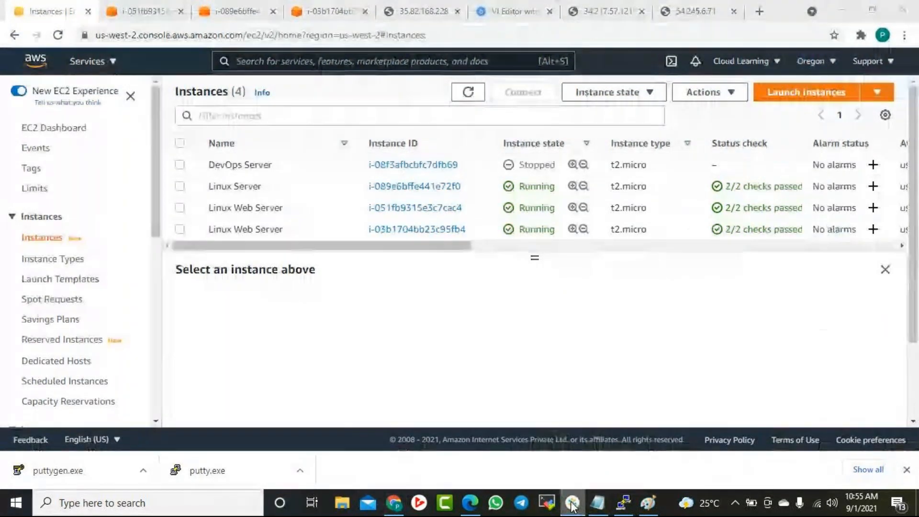
left_click(573, 504)
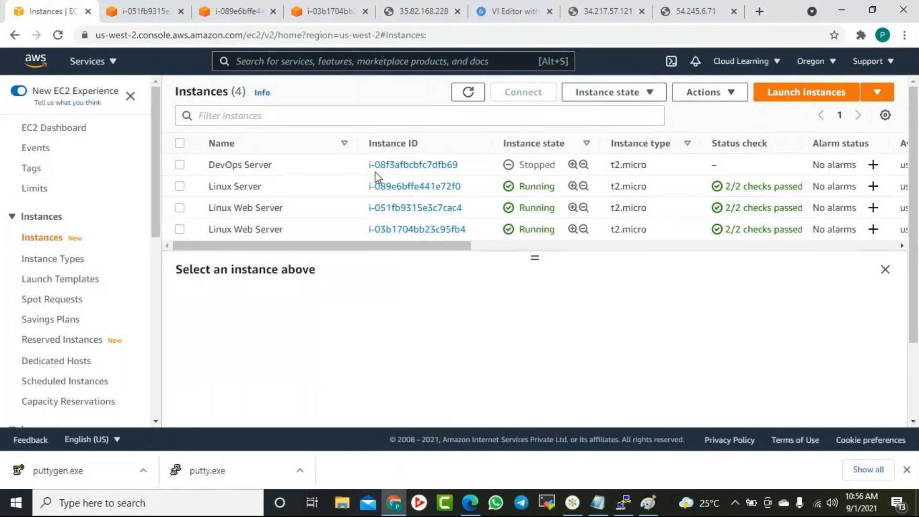
Close the three server website pages and the VI editor reference page, keeping the Instances list and server terminals open.
left_click(587, 16)
left_click(641, 11)
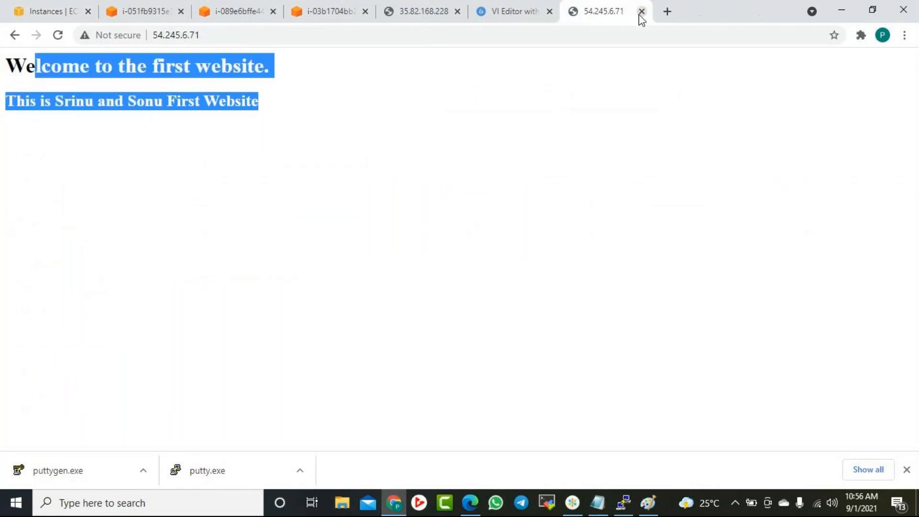
left_click(640, 11)
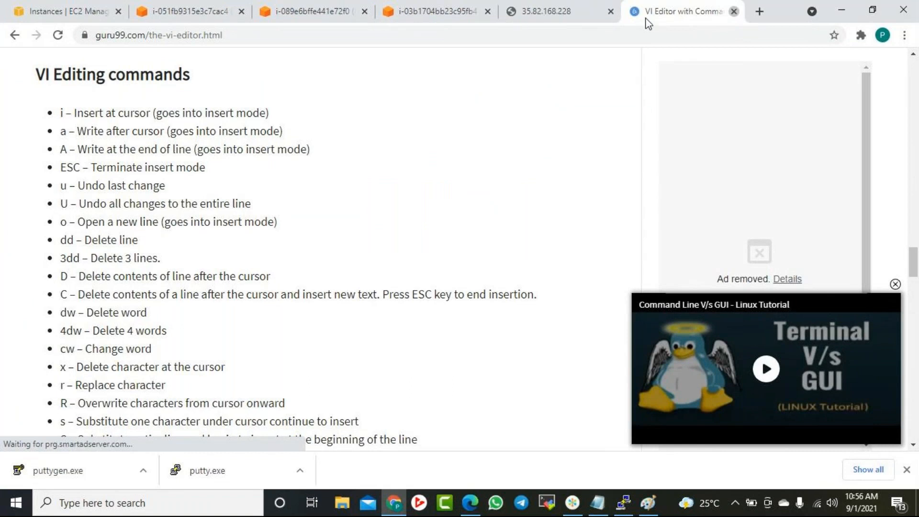
left_click(733, 11)
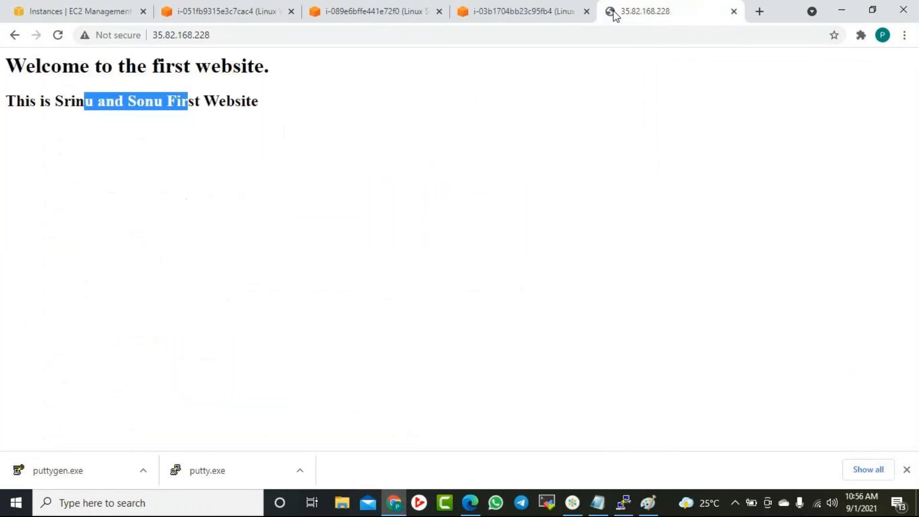
left_click(734, 11)
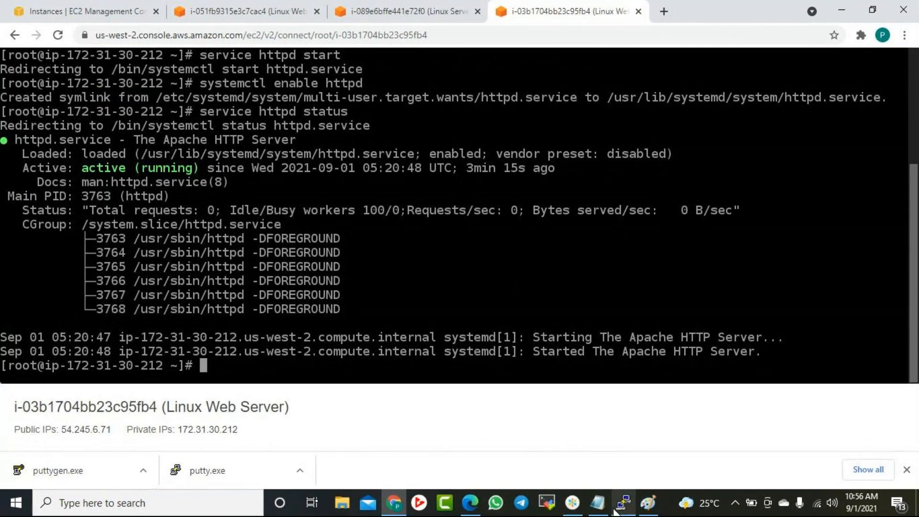
left_click(573, 503)
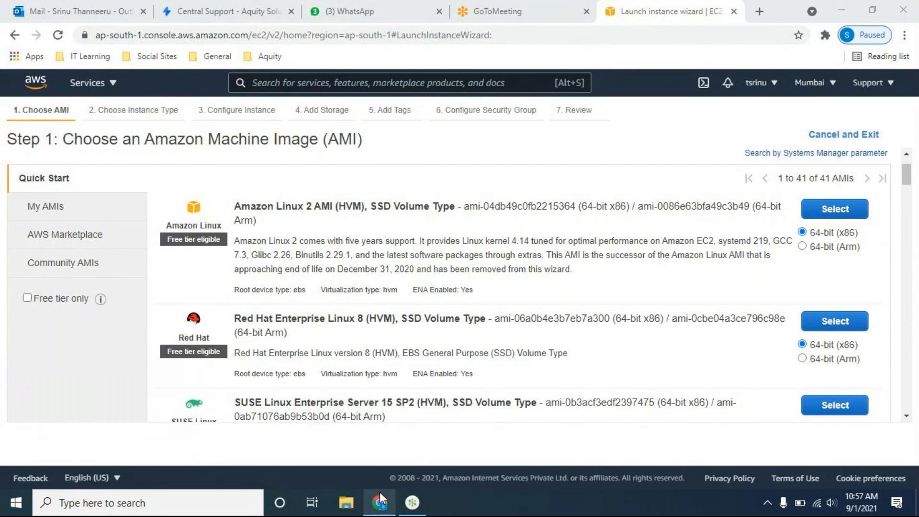
Browse the Quick Start Amazon Machine Images in the Mumbai region's launch instance wizard.
mouse_move(382, 500)
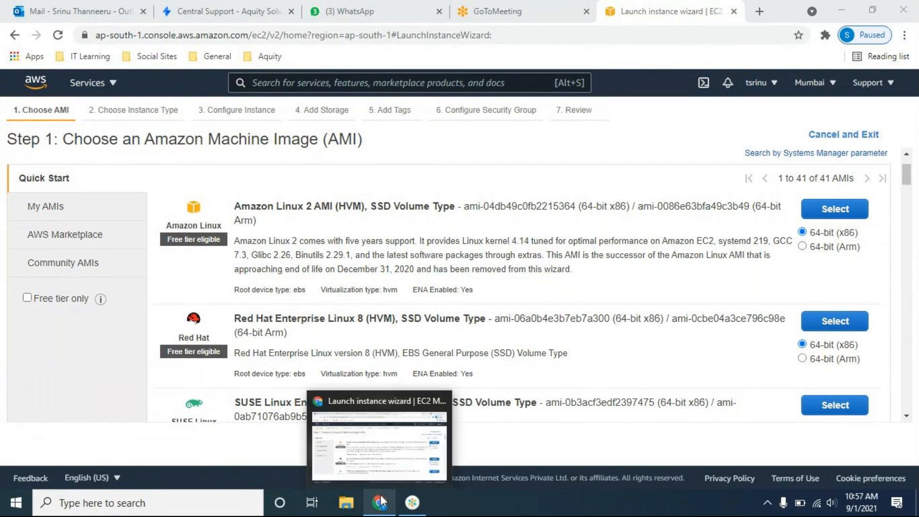
left_click(374, 449)
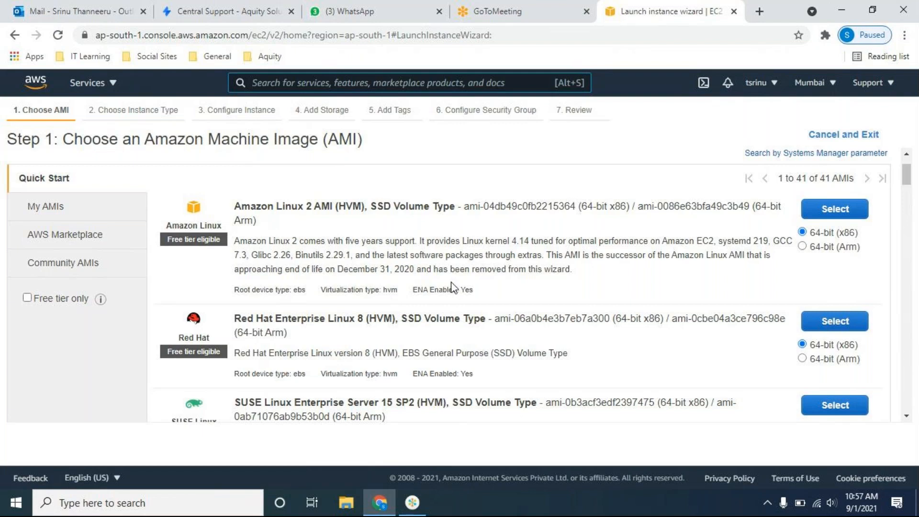
scroll(454, 288, "down", 5)
scroll(454, 288, "down", 5)
scroll(453, 287, "up", 12)
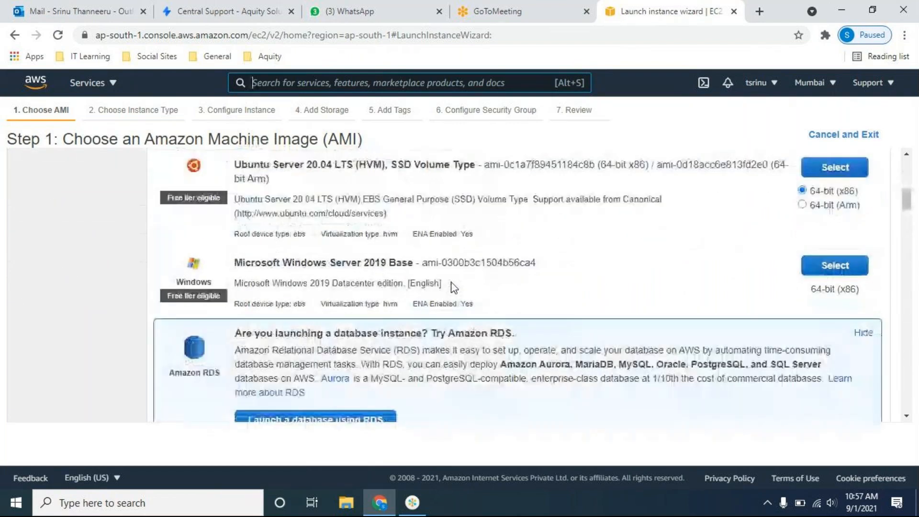
scroll(454, 287, "down", 3)
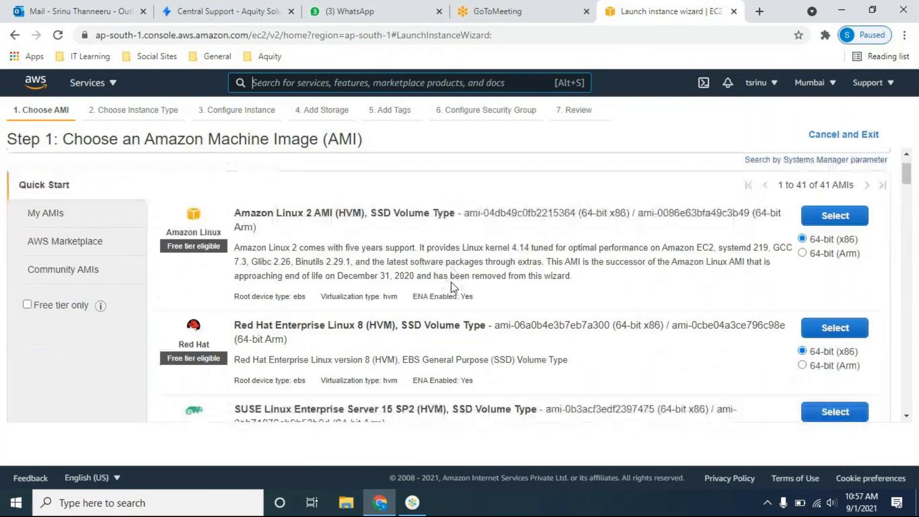
scroll(453, 285, "down", 1)
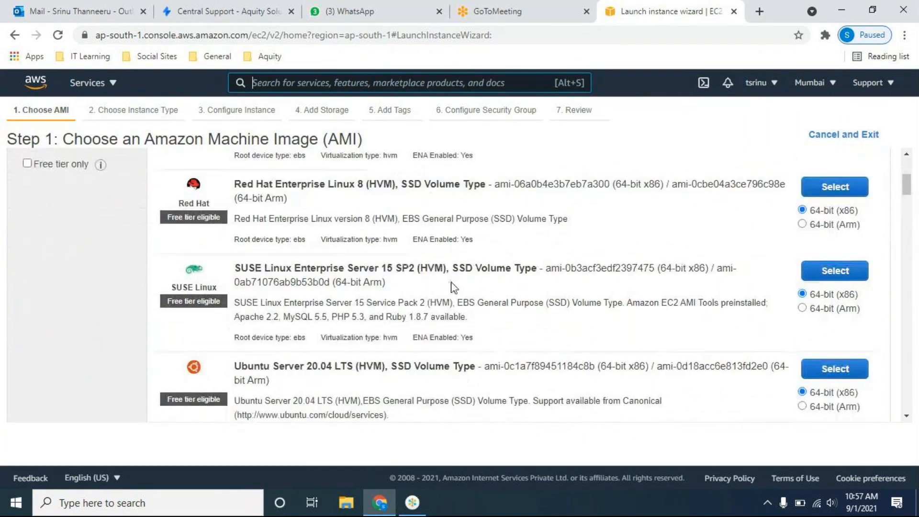
scroll(454, 287, "down", 1)
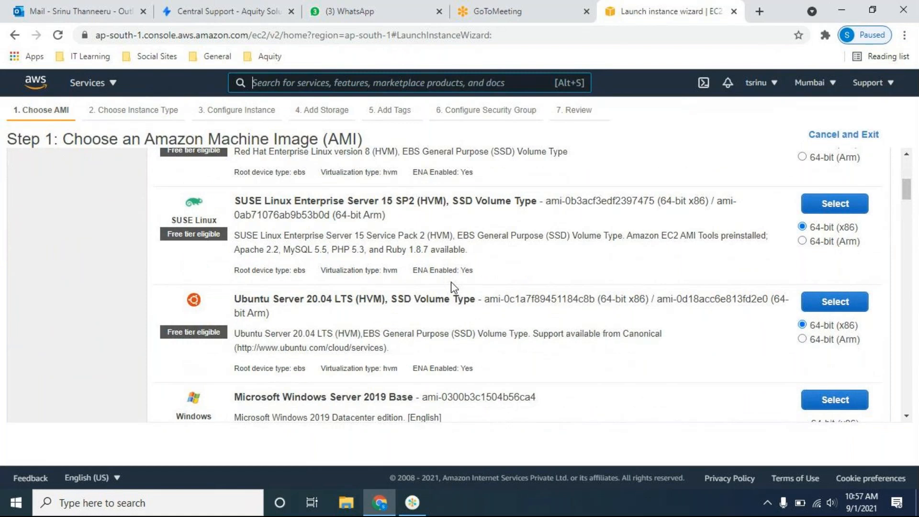
scroll(451, 281, "down", 4)
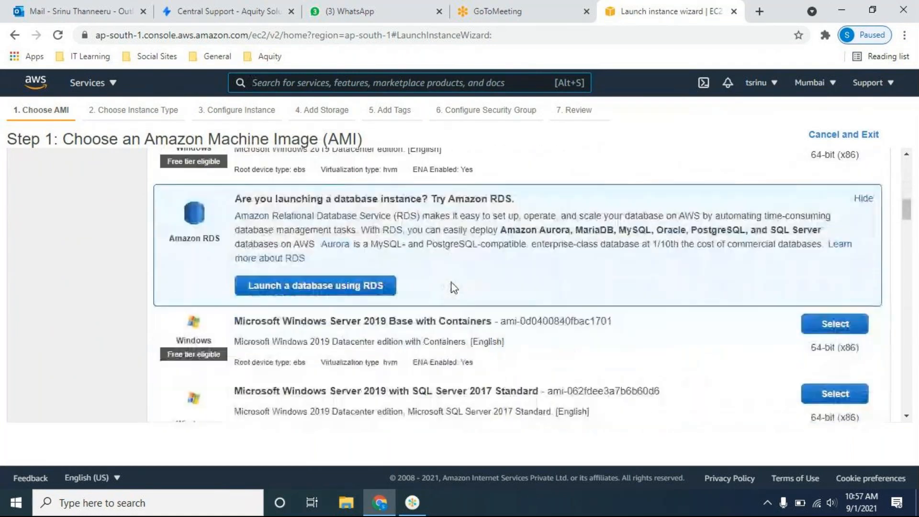
scroll(453, 287, "down", 2)
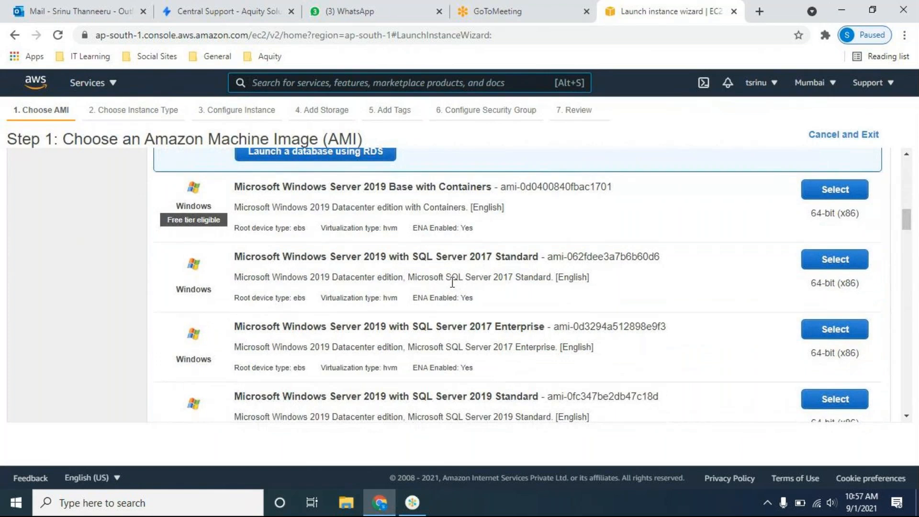
scroll(545, 301, "down", 2)
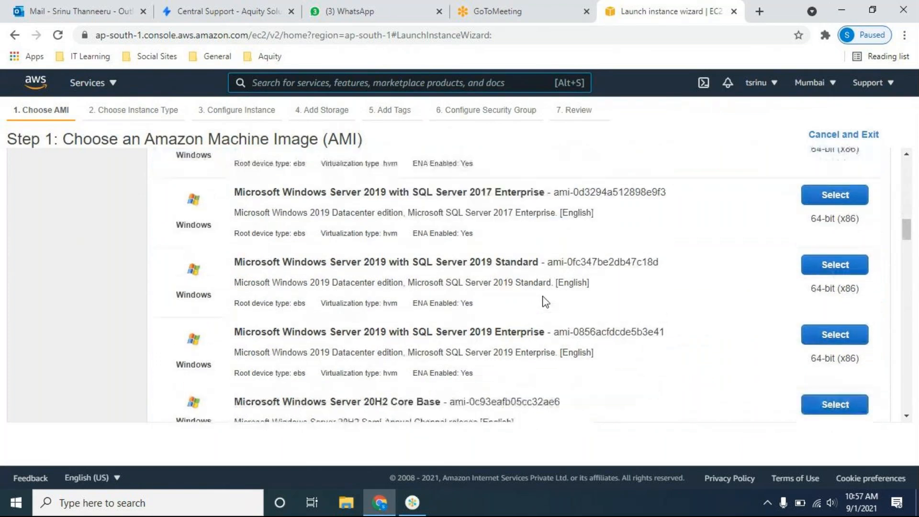
scroll(545, 302, "up", 6)
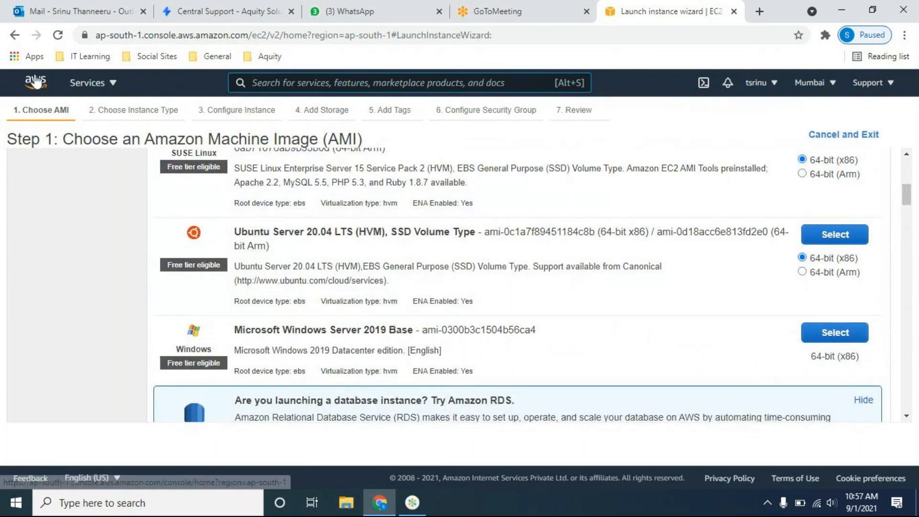
Leave the launch wizard for the EC2 console in Mumbai, dismiss the welcome-back message, and open the AMIs page.
left_click(36, 82)
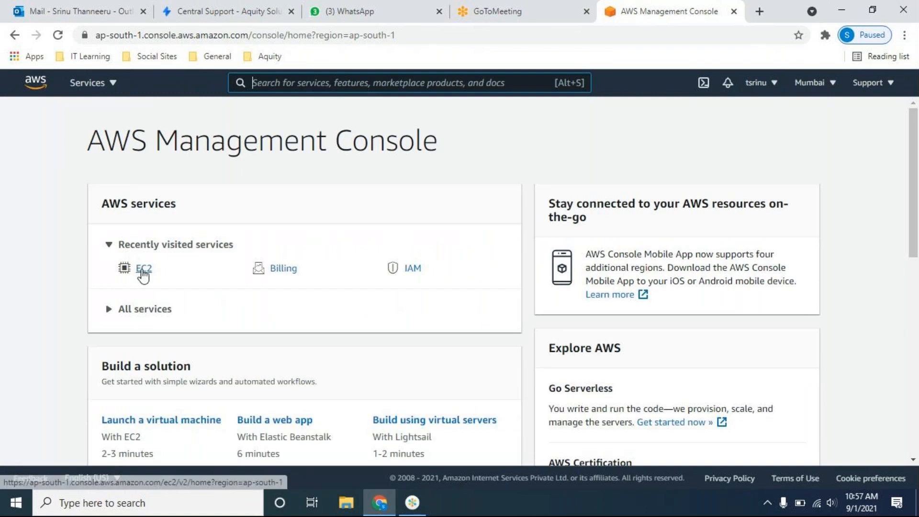
left_click(143, 270)
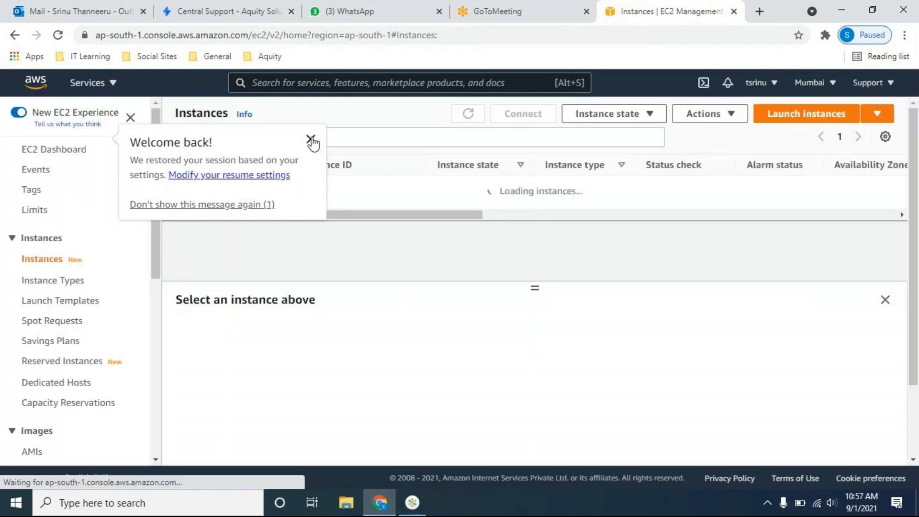
left_click(312, 141)
scroll(57, 335, "down", 3)
scroll(52, 351, "down", 1)
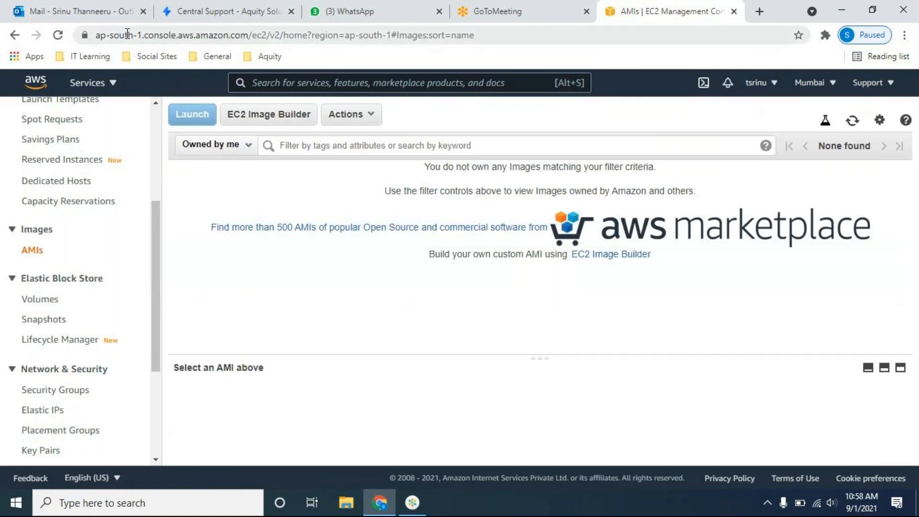
Filter the Mumbai AMIs to private images, then switch the region to US West (Oregon).
left_click(249, 146)
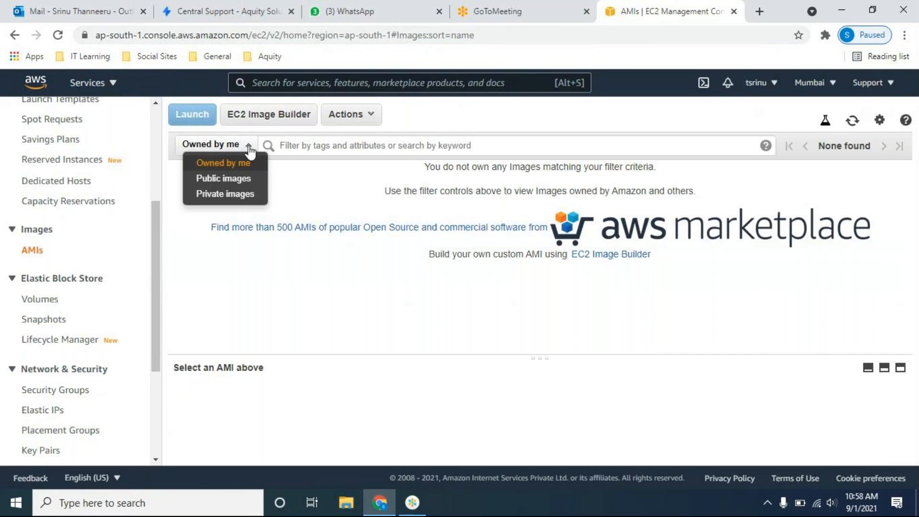
left_click(234, 196)
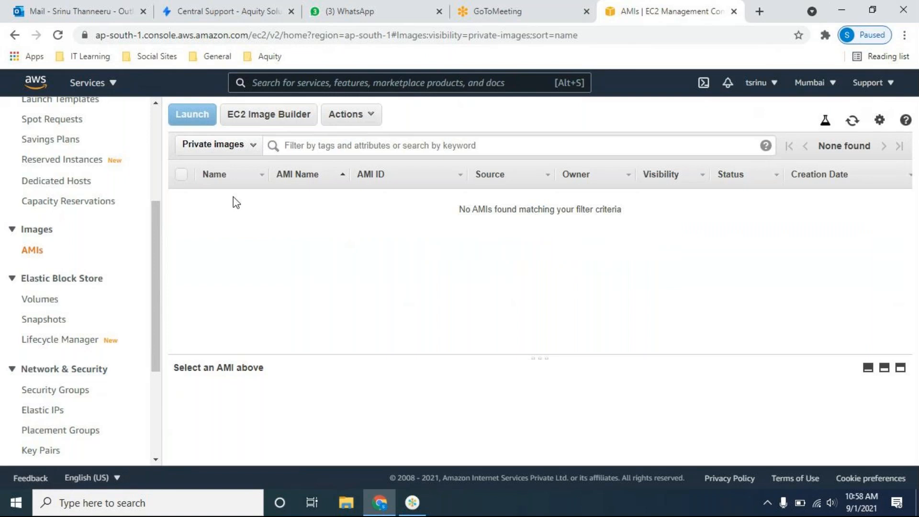
left_click(832, 83)
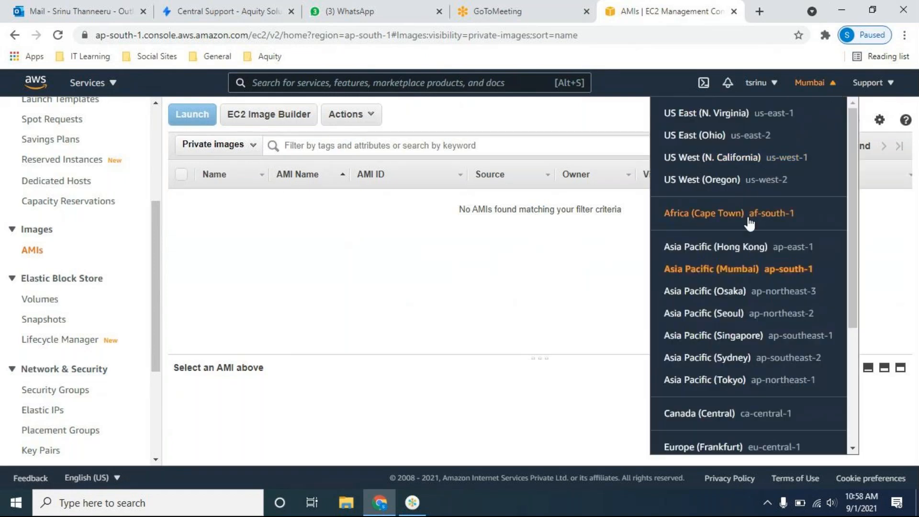
left_click(726, 185)
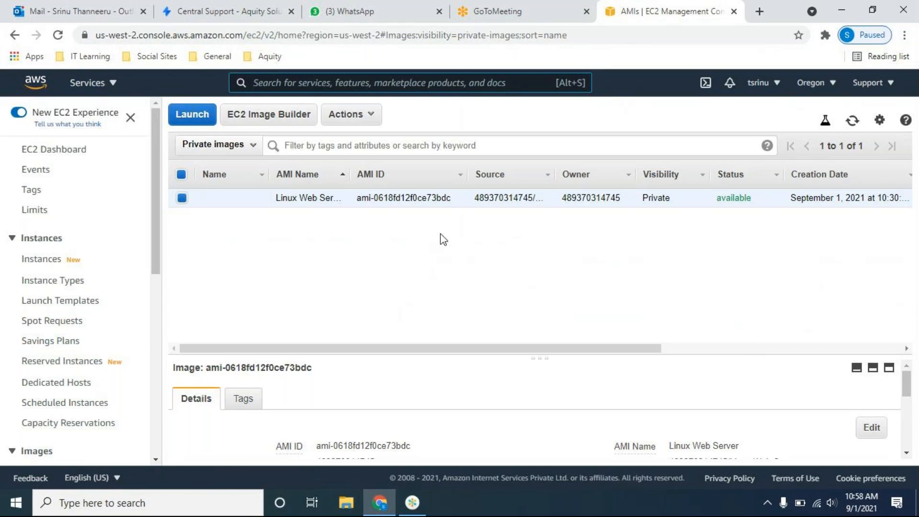
Start launching an instance from the Linux Web Server AMI, accepting t2.micro and the default instance details and storage.
mouse_move(222, 199)
left_click(193, 117)
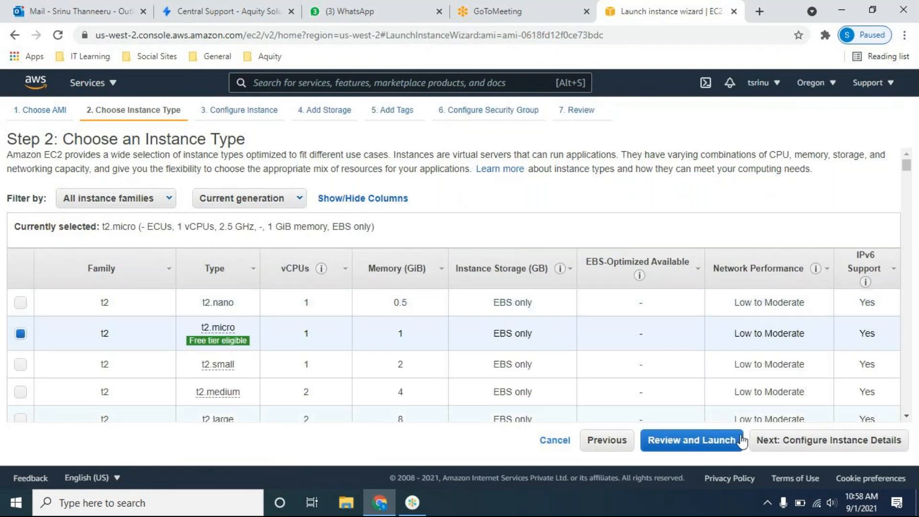
left_click(834, 449)
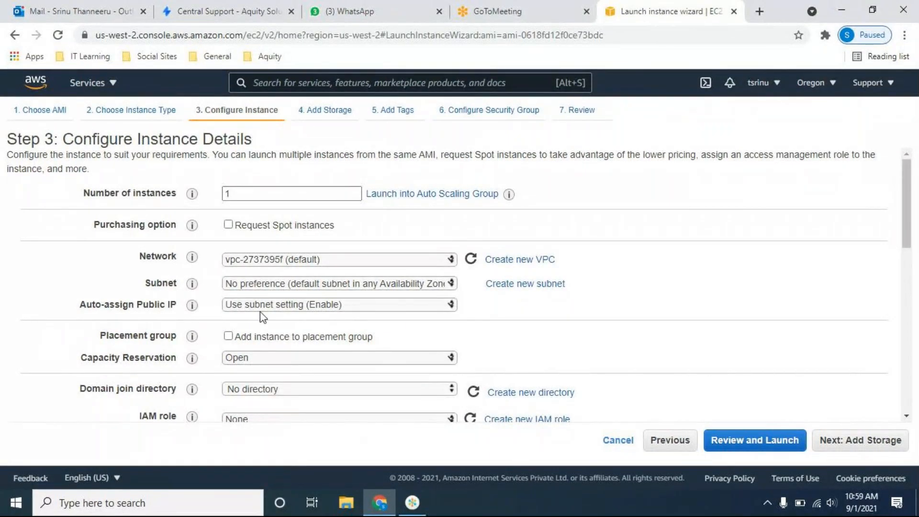
scroll(585, 319, "down", 10)
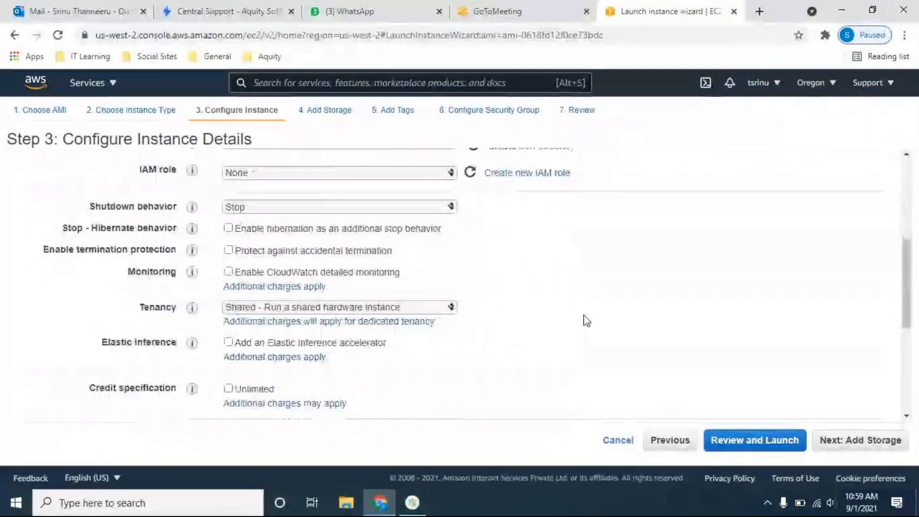
scroll(592, 325, "up", 1)
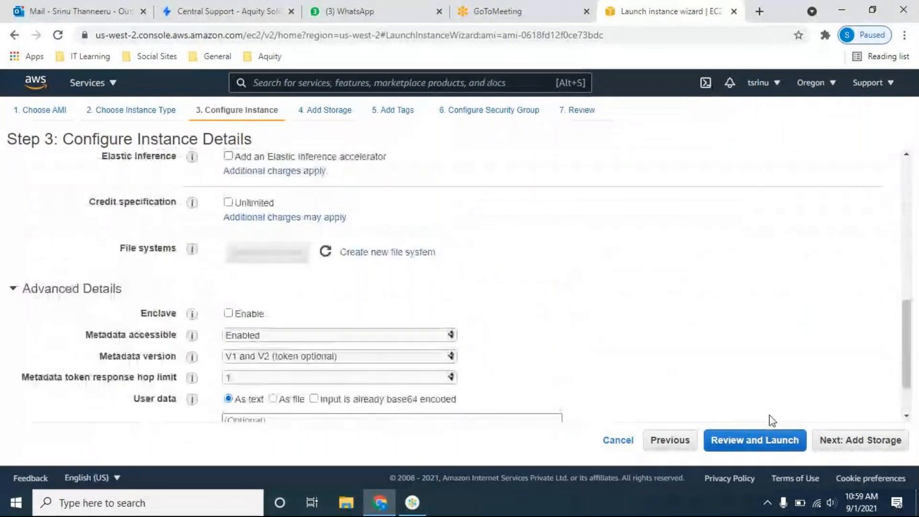
left_click(883, 443)
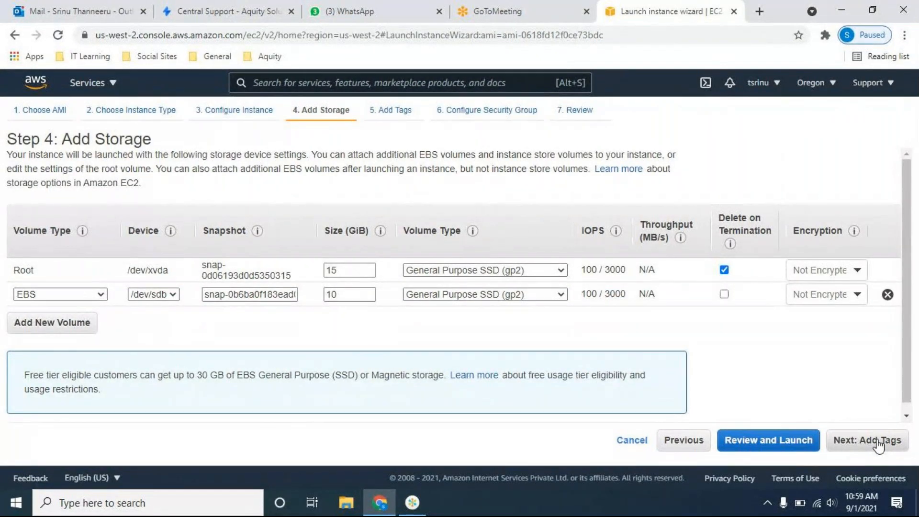
left_click(878, 444)
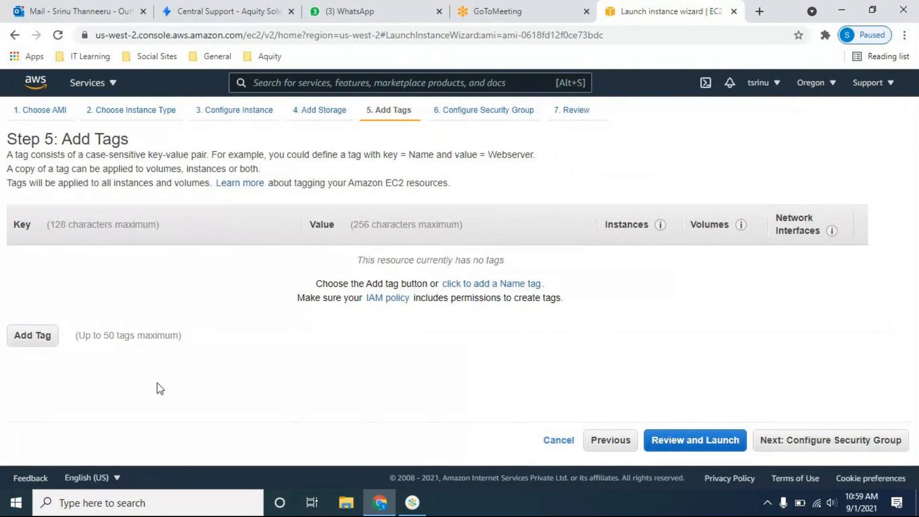
Add a tag with key Name and value Linuxwebserver, and proceed to the security group configuration.
left_click(30, 337)
type("Name")
key("Tab")
type("Linux")
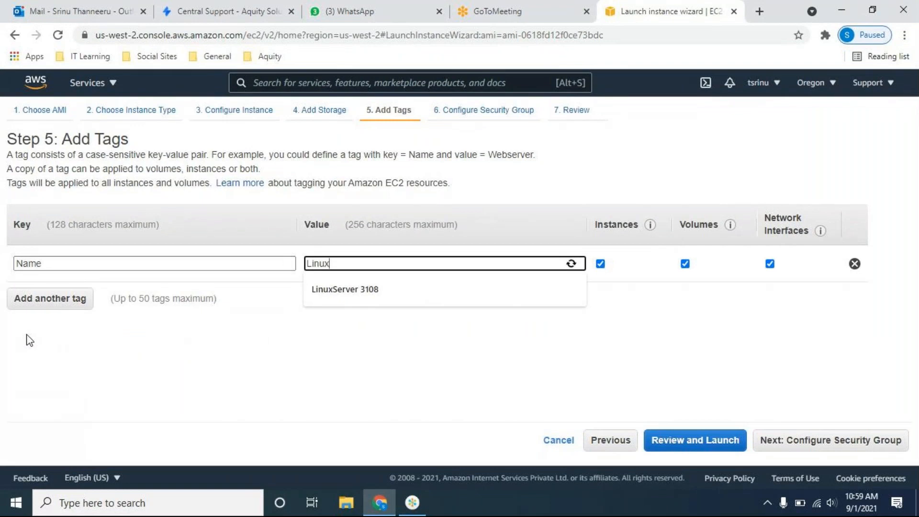
type("webserver")
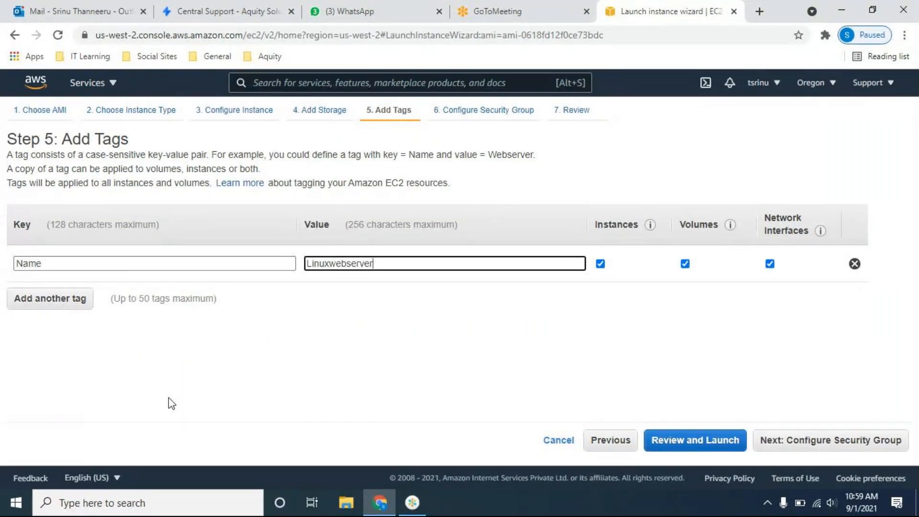
left_click(838, 450)
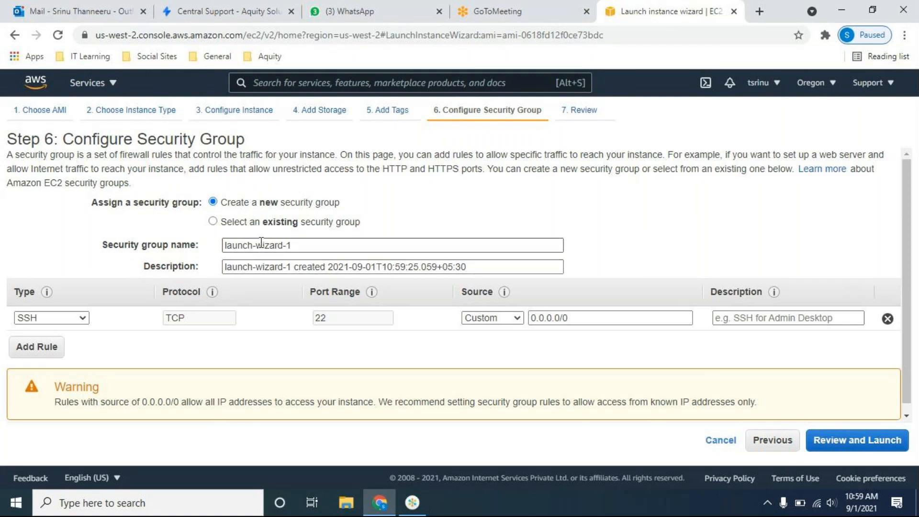
Create a new security group named Linuxwebserver and set its SSH rule's source to Anywhere.
left_click(225, 222)
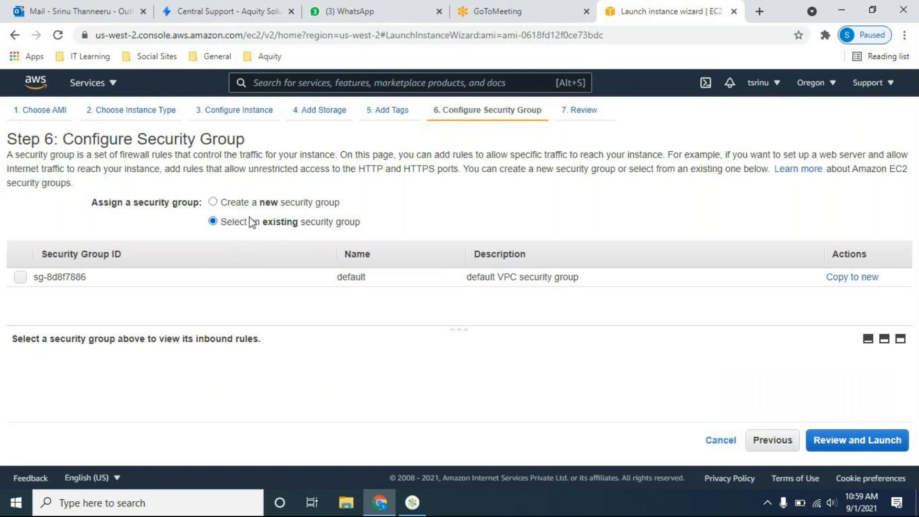
left_click(222, 200)
left_click(164, 245)
type("Linuxwebserver")
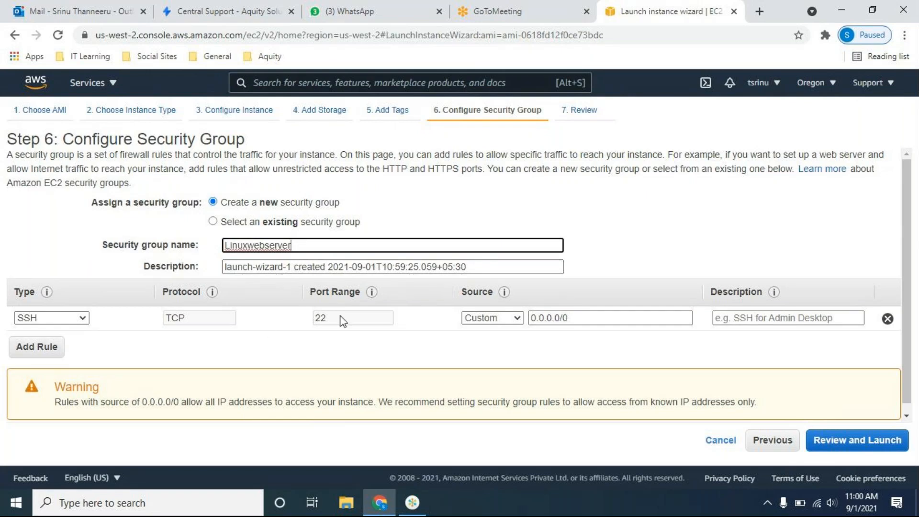
left_click(517, 317)
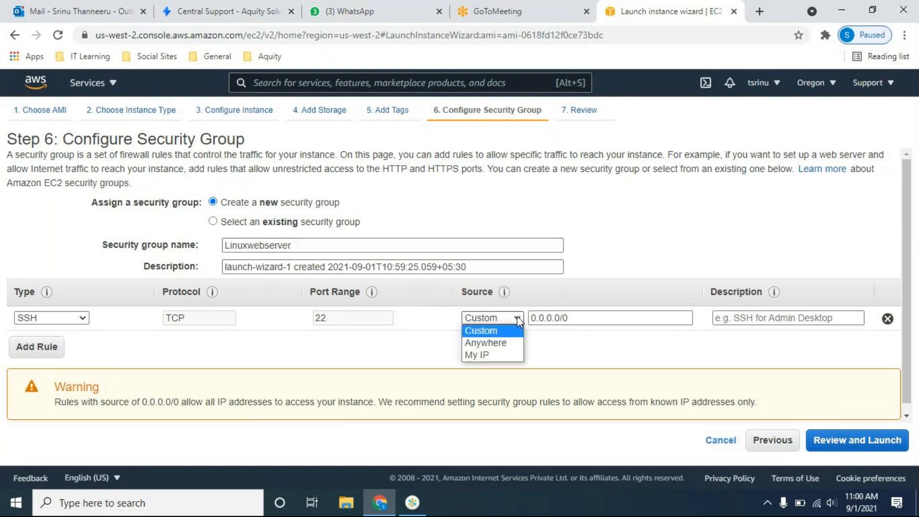
left_click(498, 343)
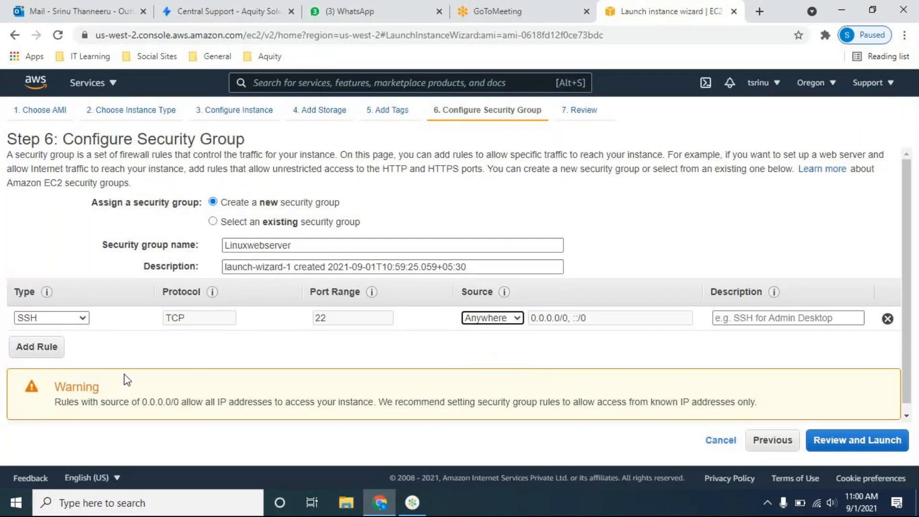
Add an HTTP rule with source Anywhere to the Linuxwebserver security group.
left_click(36, 348)
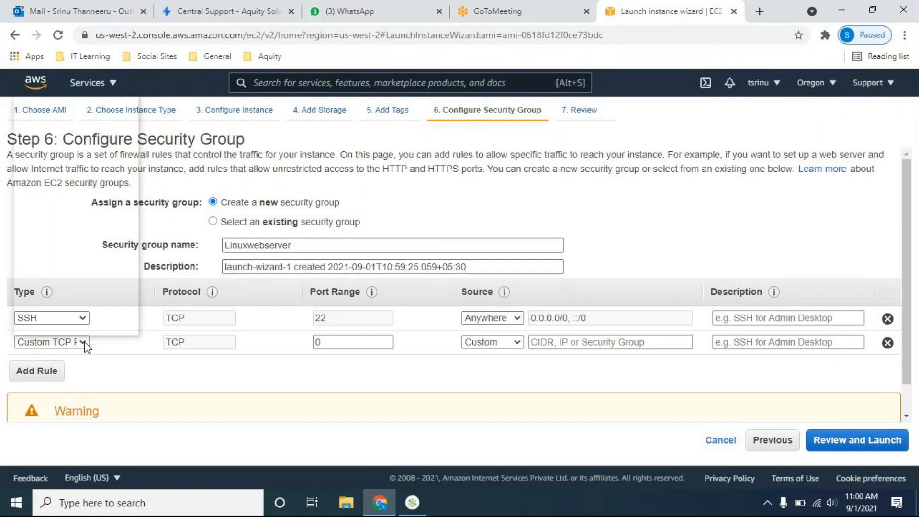
left_click(76, 343)
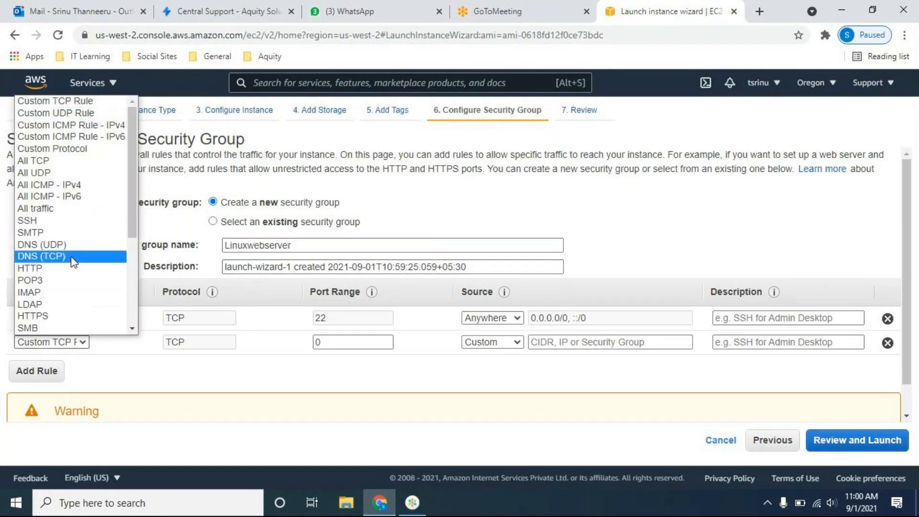
left_click(41, 272)
left_click(519, 344)
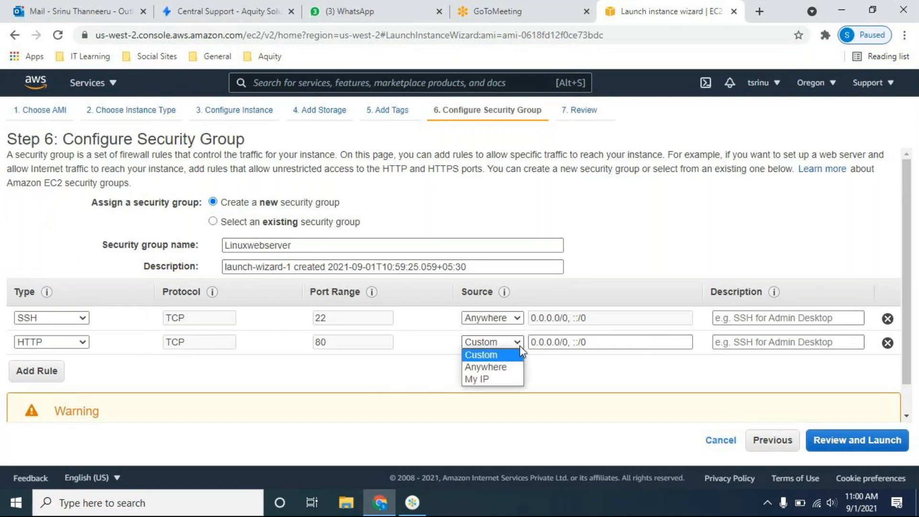
left_click(516, 366)
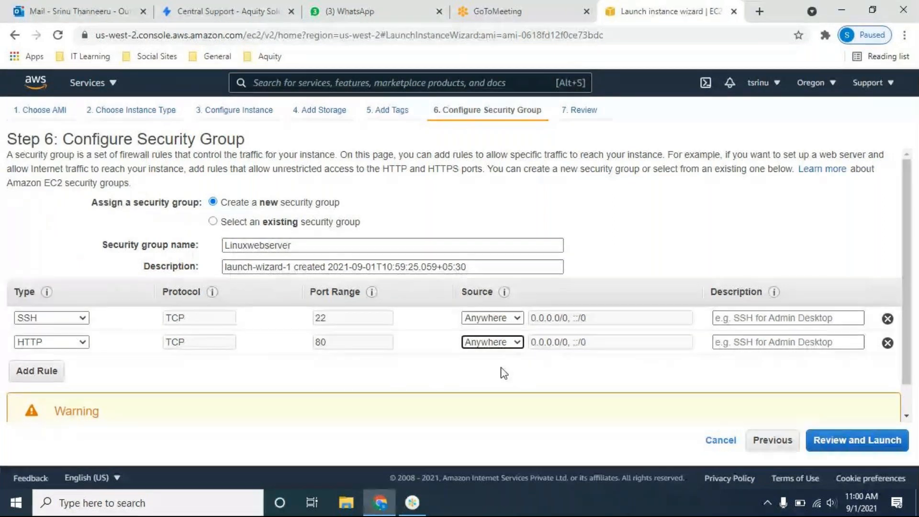
left_click(35, 378)
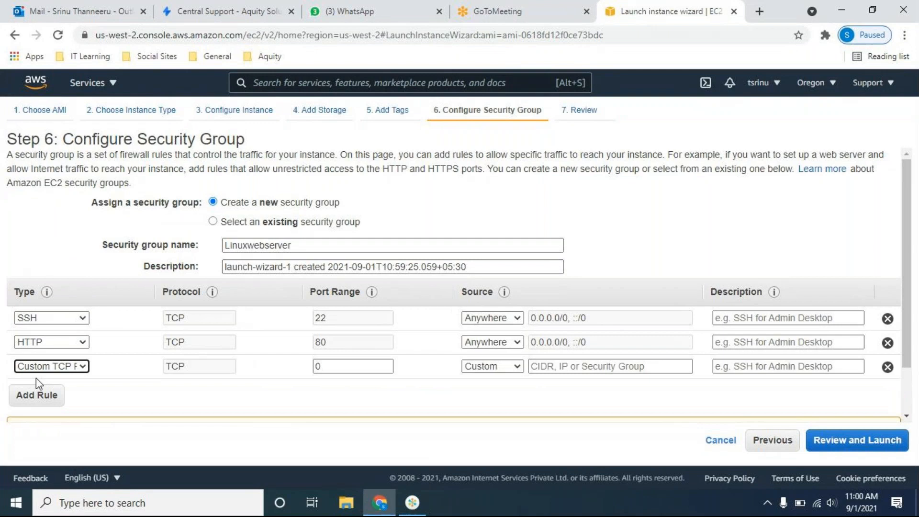
left_click(82, 366)
scroll(62, 320, "down", 1)
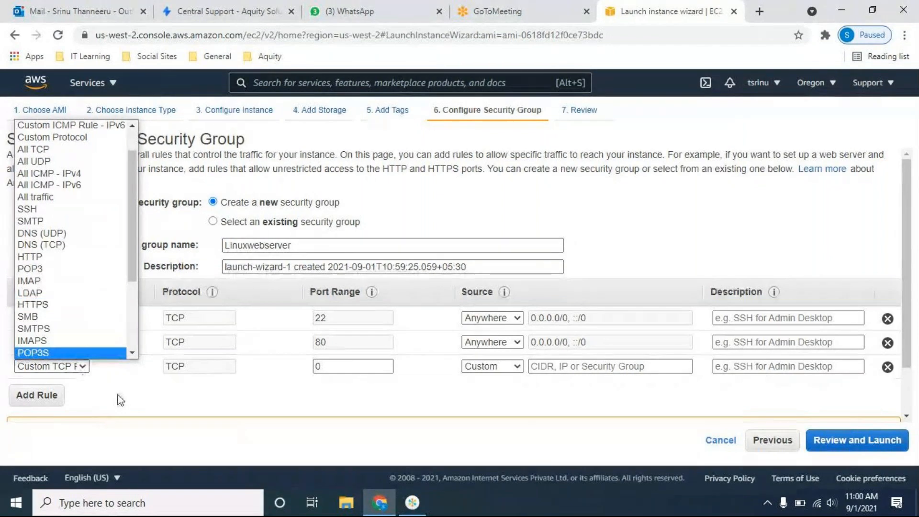
left_click(132, 398)
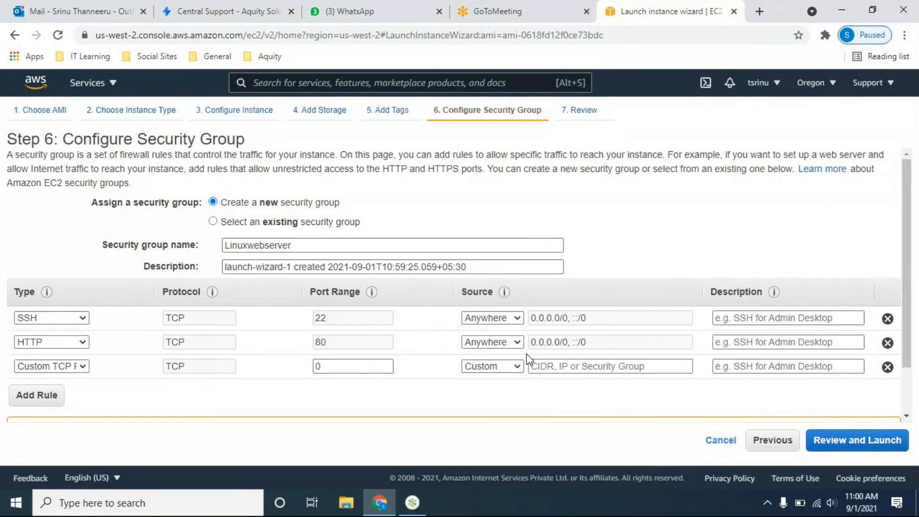
left_click(887, 367)
Proceed through the launch review, create a new RSA key pair named Linuxwebserve0109, and download its key file.
left_click(872, 441)
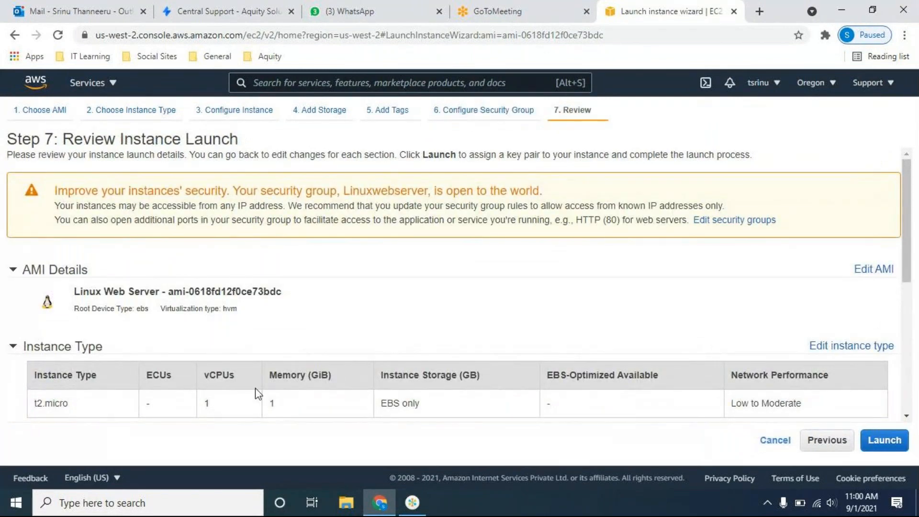
left_click(887, 441)
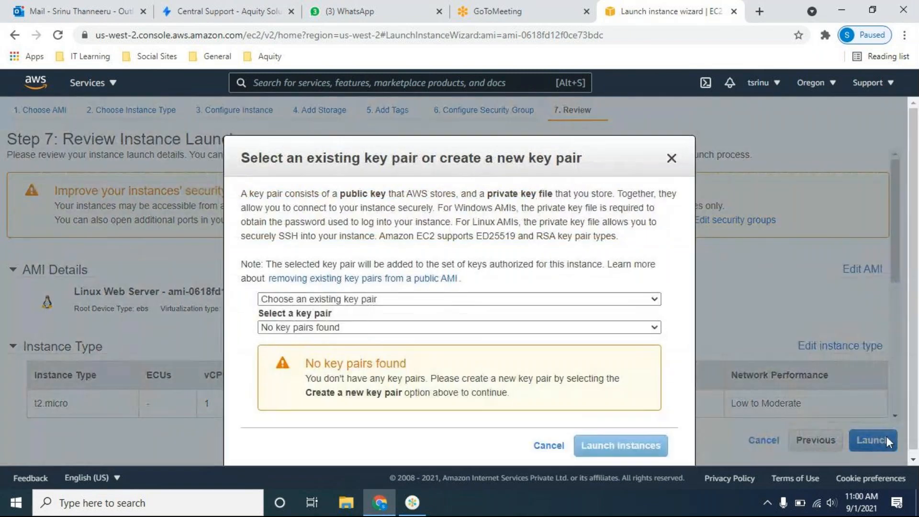
left_click(377, 301)
left_click(309, 322)
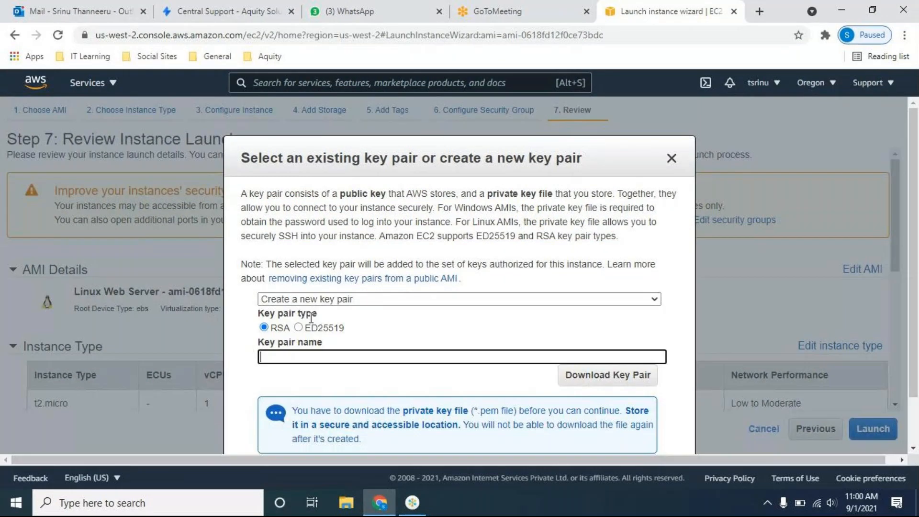
type("Linuxwebserve")
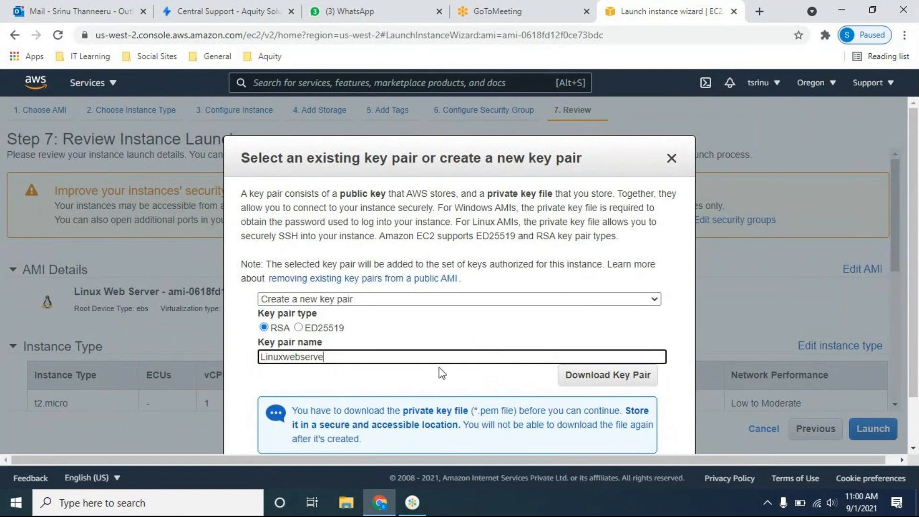
type("01")
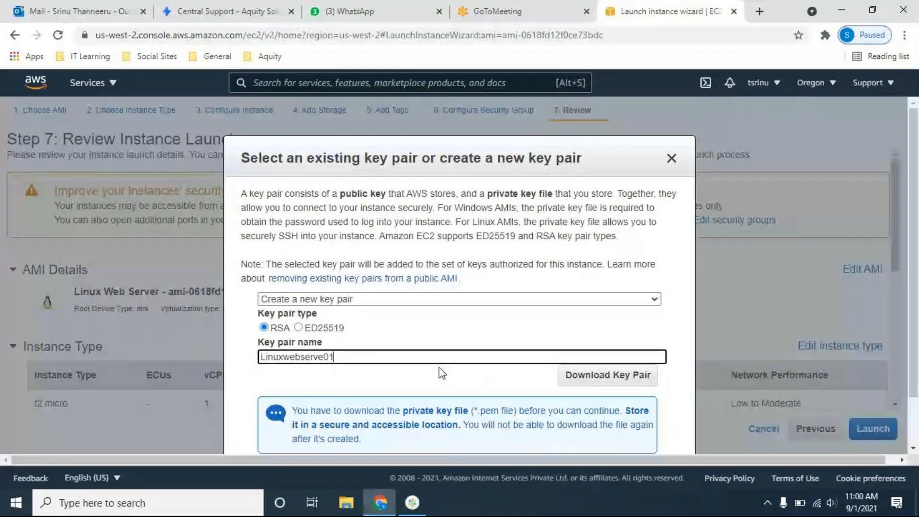
type("08")
key("BackSpace")
type("9")
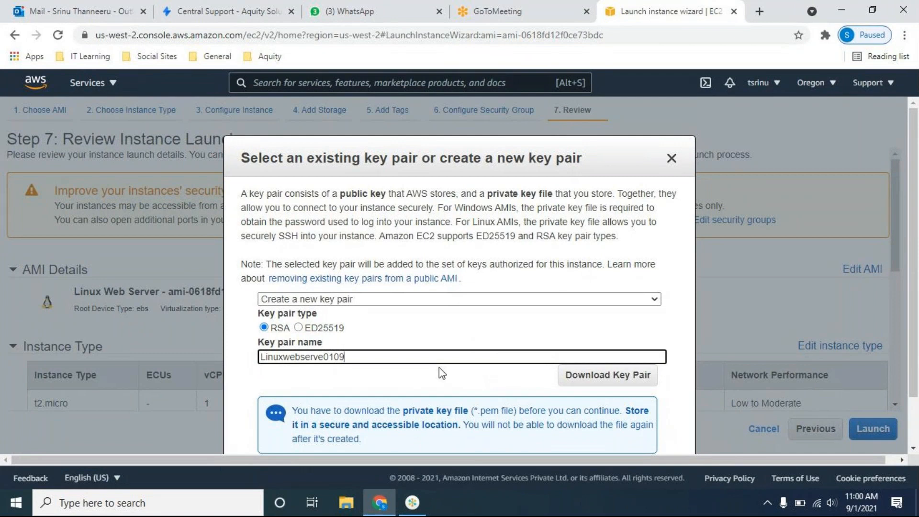
left_click(624, 381)
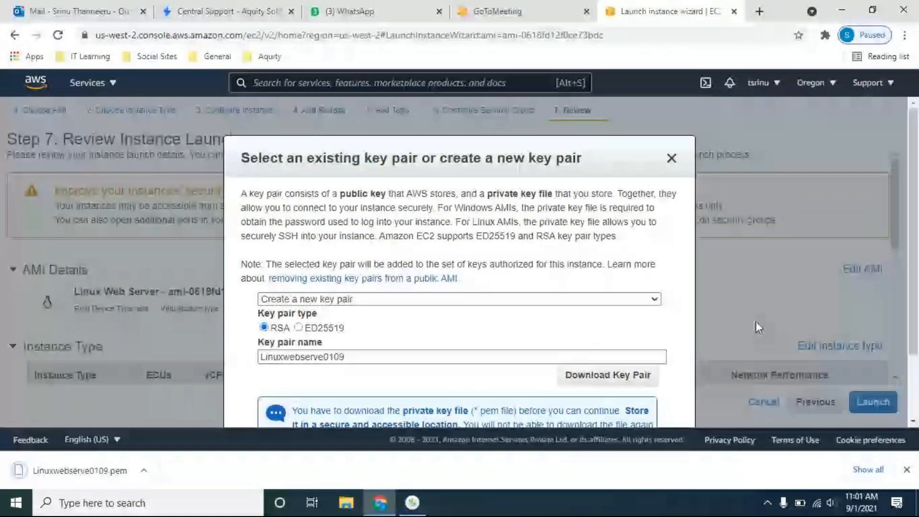
Launch the instance with the new key pair and return to the EC2 dashboard in Oregon.
scroll(649, 352, "down", 2)
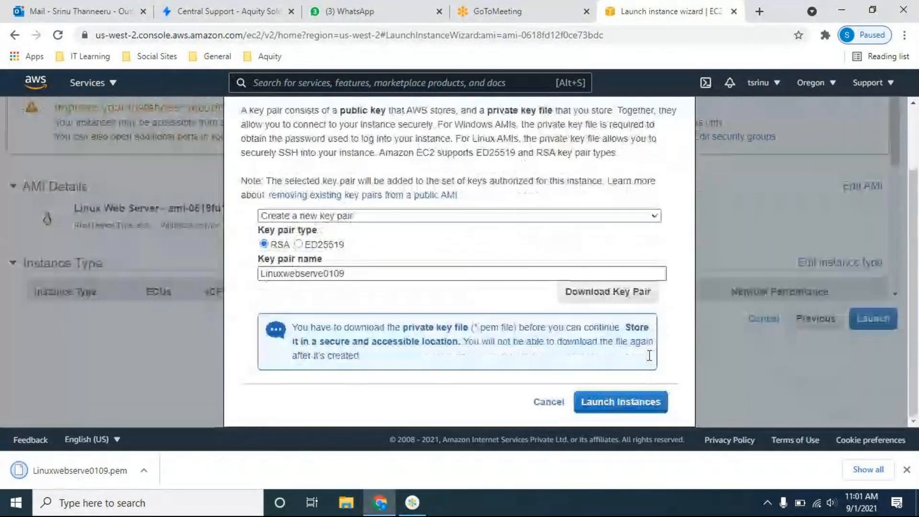
left_click(638, 403)
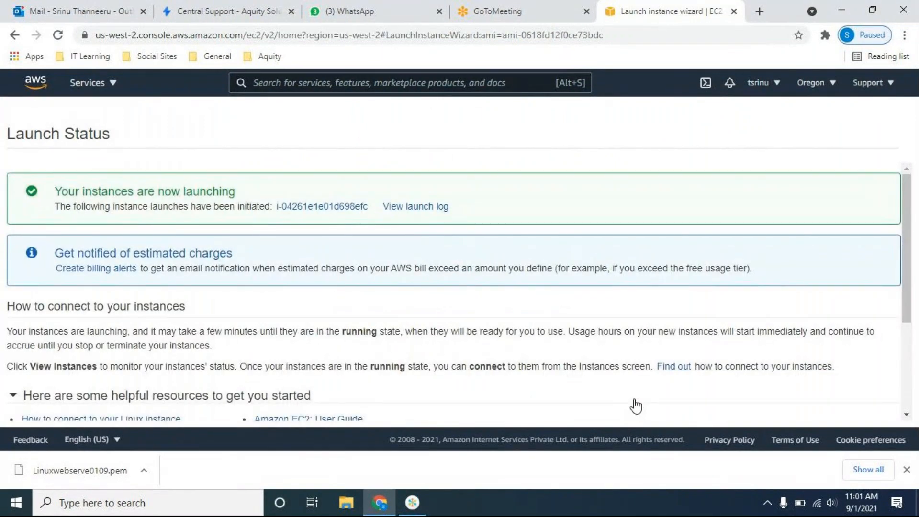
left_click(41, 85)
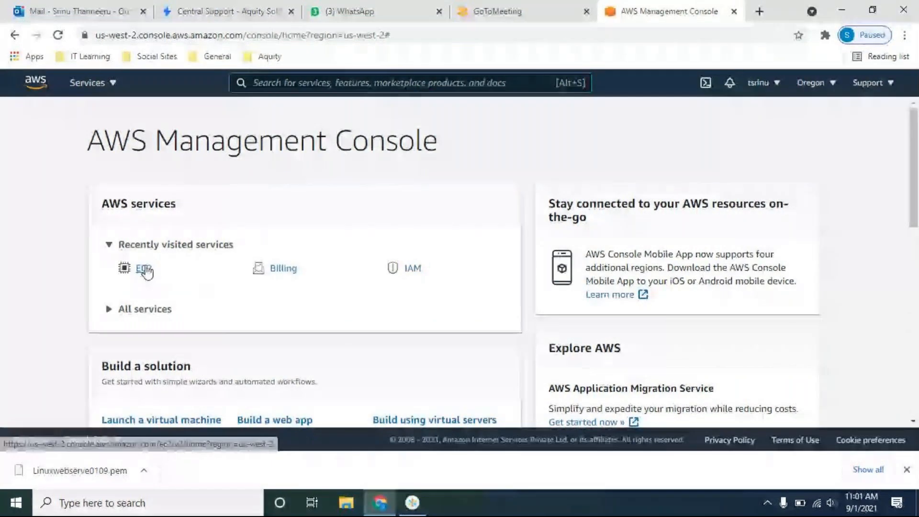
left_click(145, 270)
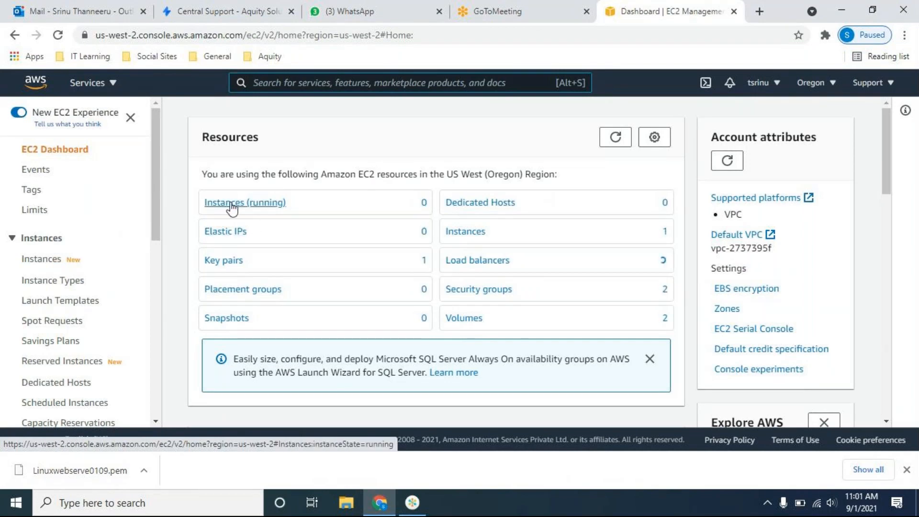
Open the Oregon instances list, remove its running-state filter, and select the Linuxwebserver instance.
left_click(232, 203)
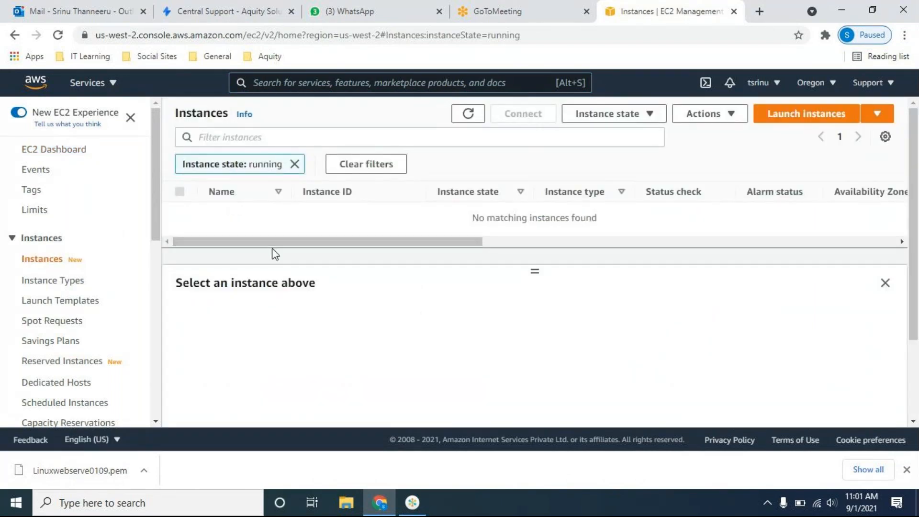
left_click(294, 164)
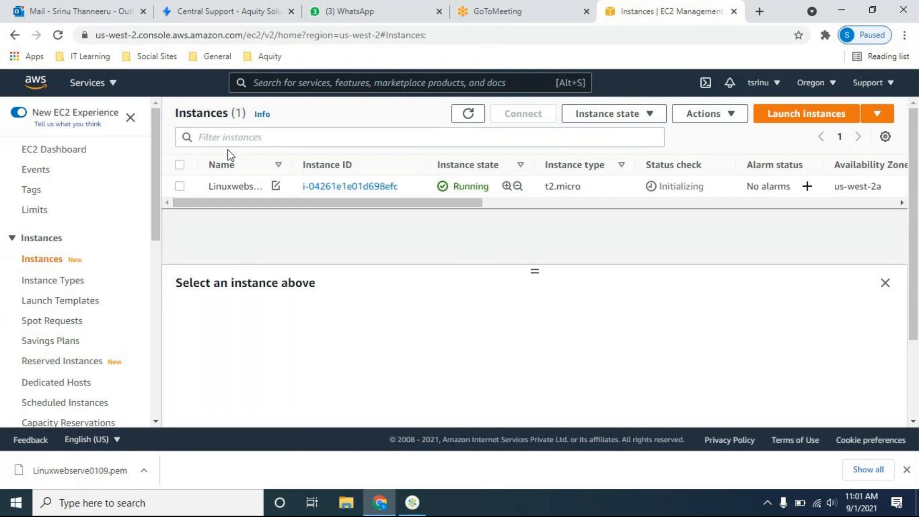
left_click(471, 120)
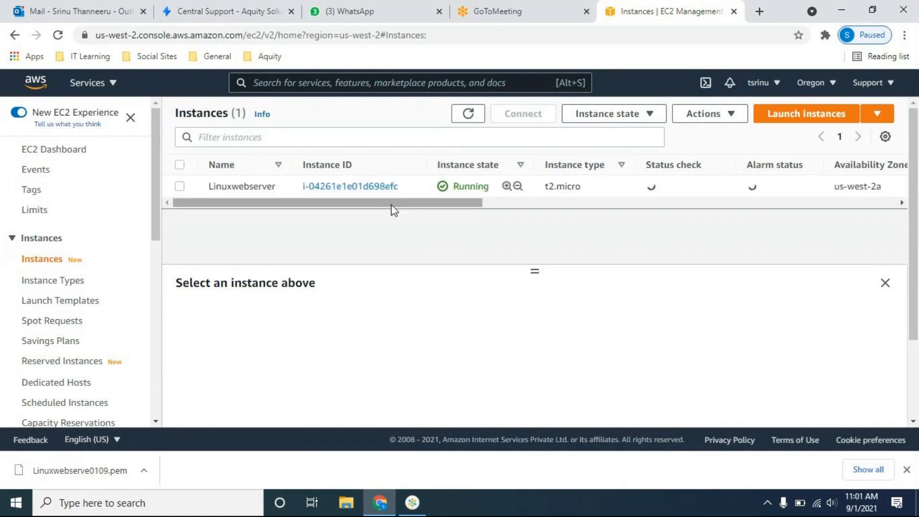
left_click(179, 186)
left_click(180, 187)
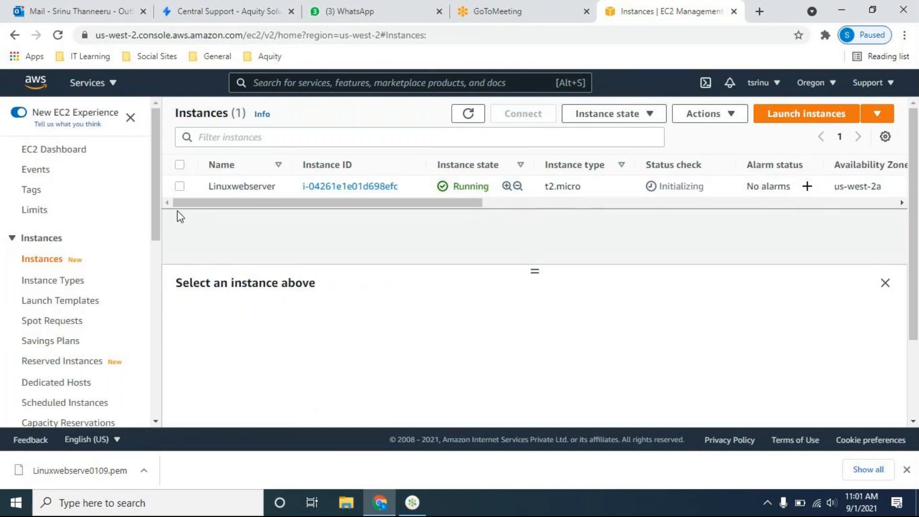
left_click(180, 186)
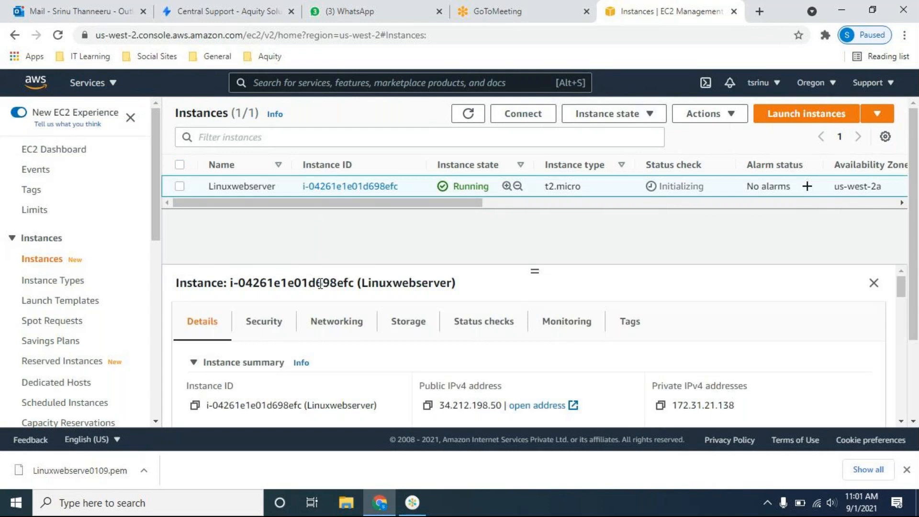
Review the Linuxwebserver instance's summary details and its system and instance status checks.
scroll(421, 357, "down", 2)
scroll(278, 335, "up", 3)
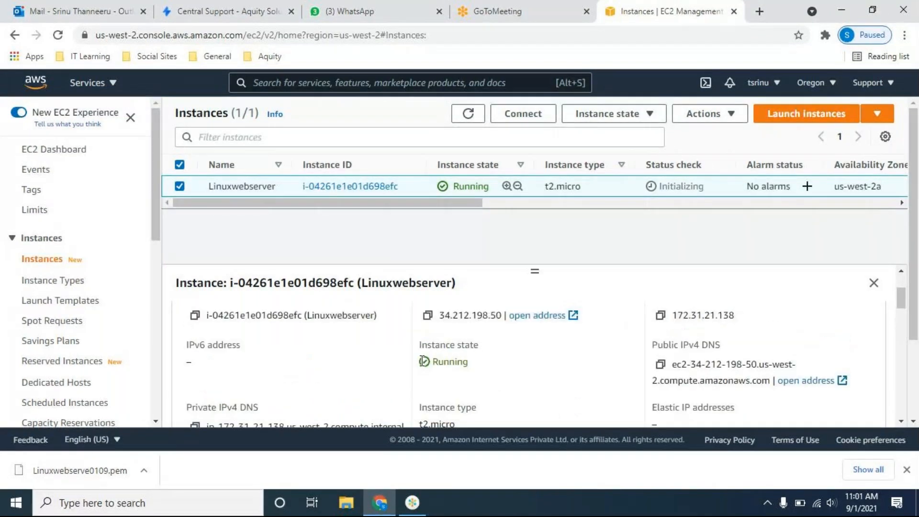
scroll(263, 324, "up", 2)
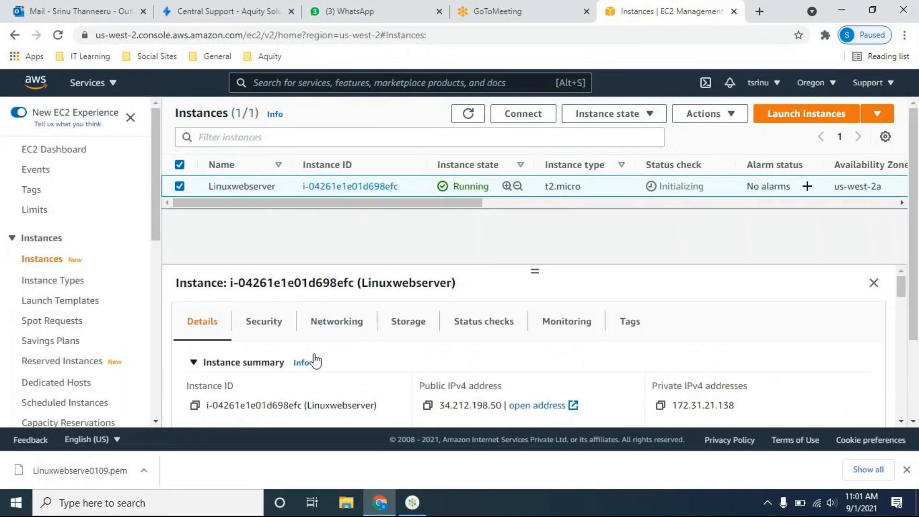
scroll(647, 368, "down", 2)
scroll(529, 345, "up", 2)
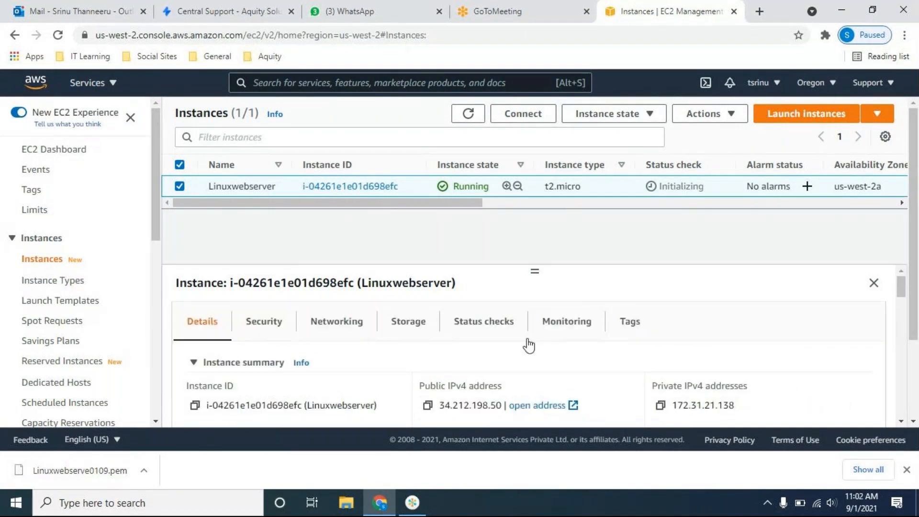
left_click(496, 331)
scroll(605, 328, "down", 1)
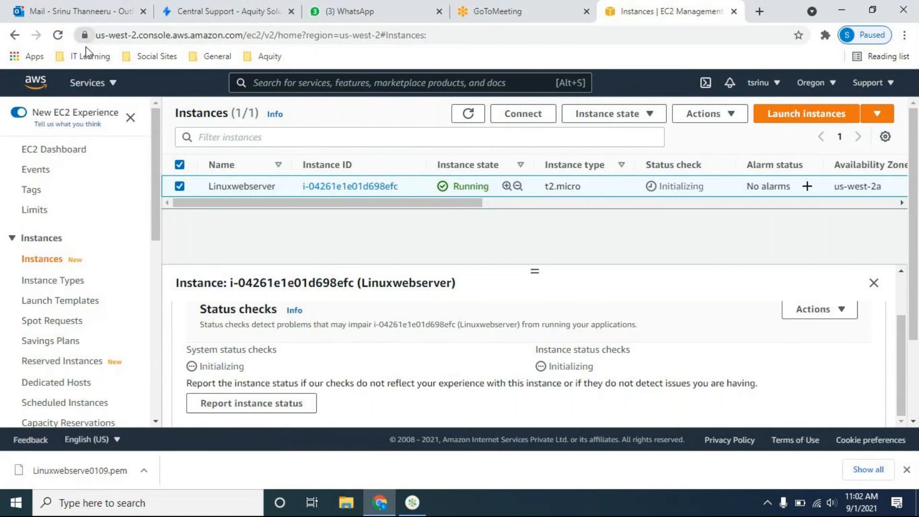
Refresh the instances list and close the Mail and Central Support browser tabs.
left_click(468, 115)
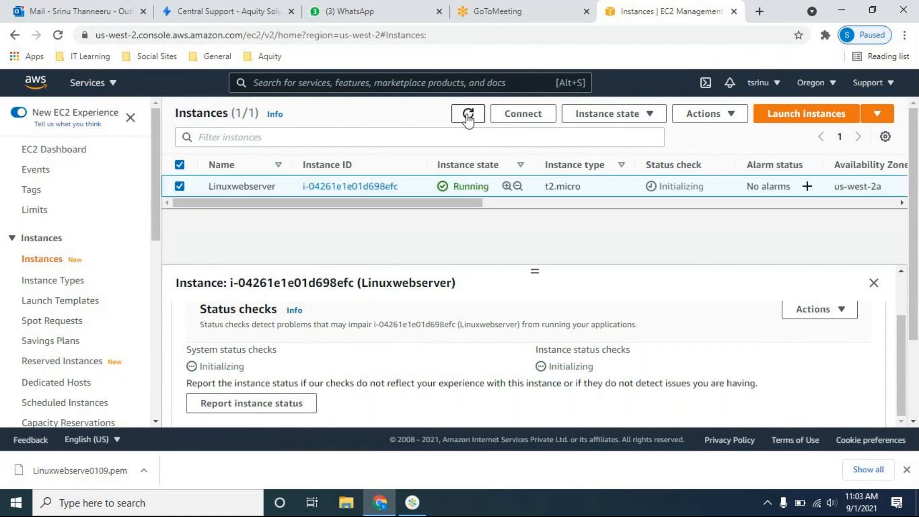
left_click(468, 115)
left_click(143, 11)
left_click(143, 11)
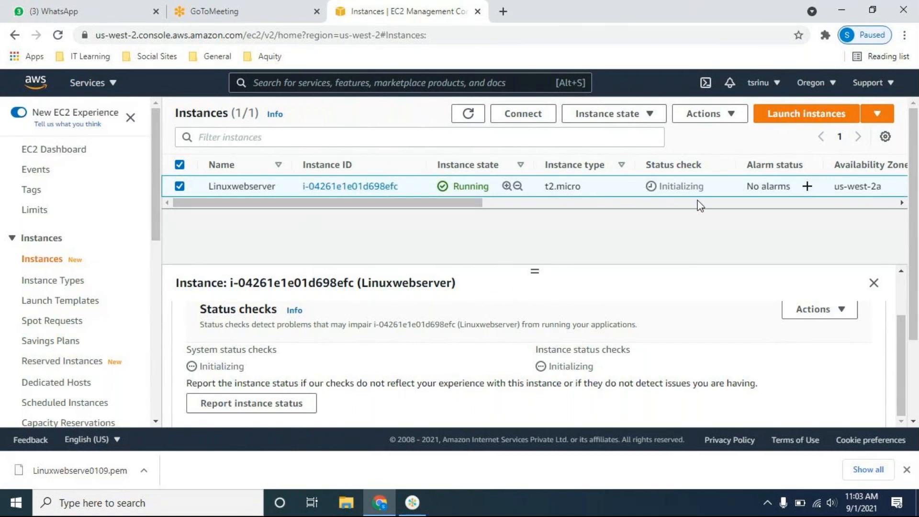
Connect to the Linuxwebserver instance through EC2 Instance Connect with the user name root.
left_click(469, 114)
left_click(522, 115)
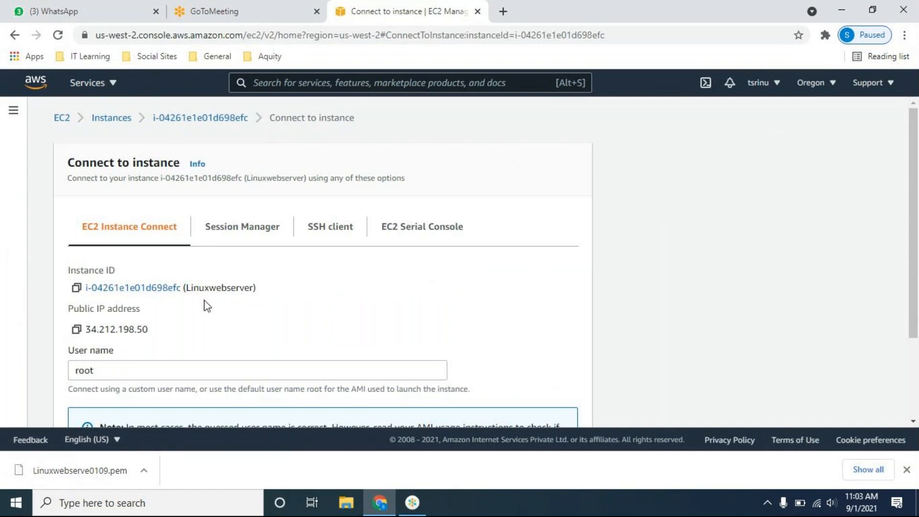
scroll(207, 306, "down", 3)
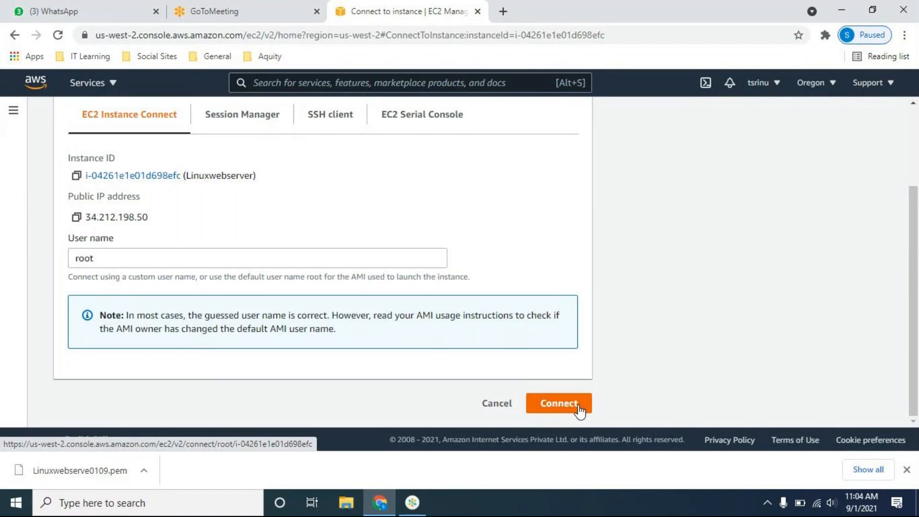
left_click(559, 403)
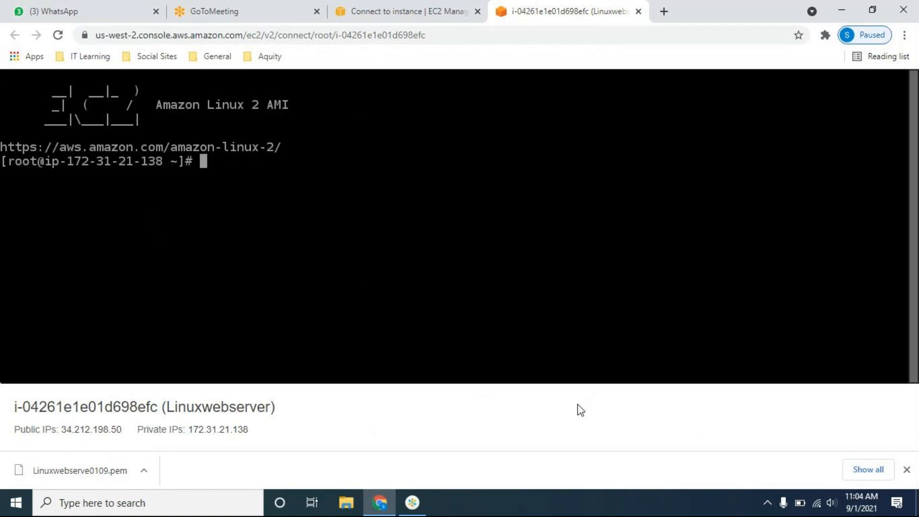
type("p")
type("wd")
key("BackSpace")
key("BackSpace")
key("BackSpace")
Check the Apache web server's state in the terminal with the command service httpd status.
type("s")
key("BackSpace")
type("servic")
key("BackSpace")
key("BackSpace")
key("BackSpace")
type("vice")
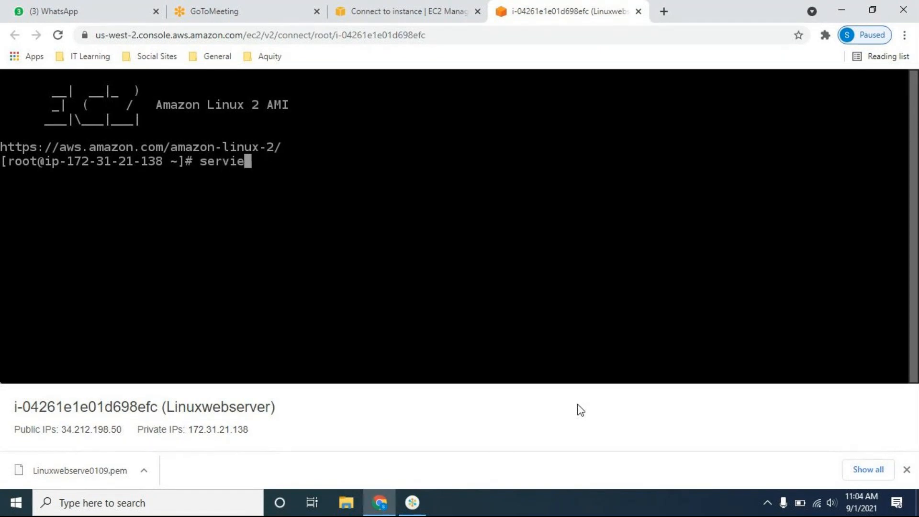
key("BackSpace")
key("BackSpace")
type("ce httpd sta")
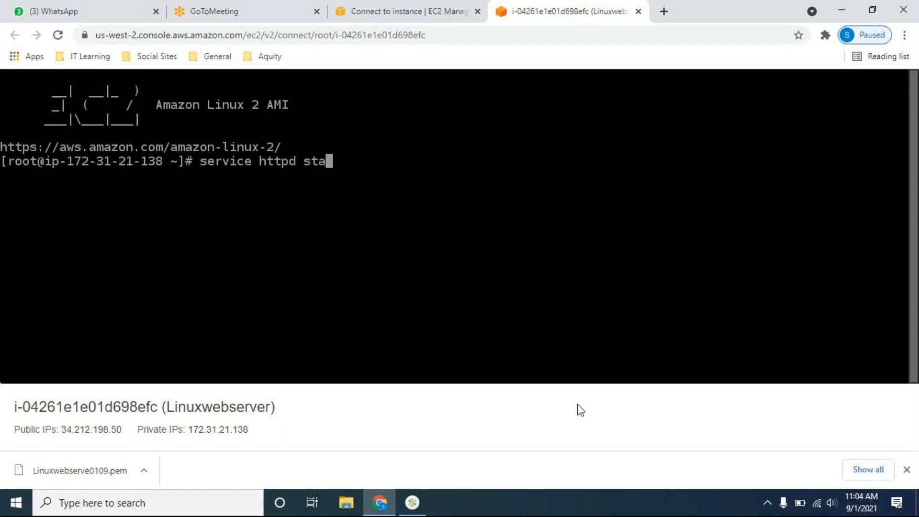
type("tus")
key("Return")
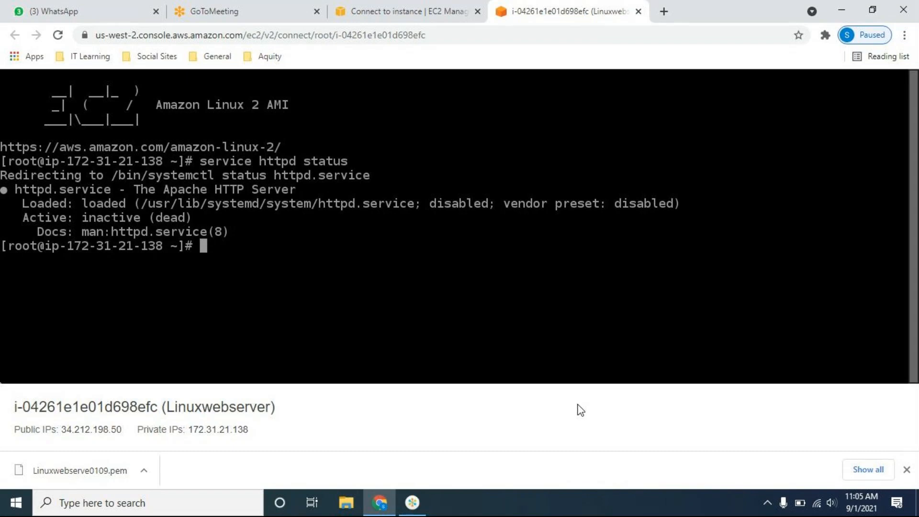
Start the Apache web server with the command service httpd start.
key("Up")
key("BackSpace")
key("BackSpace")
key("BackSpace")
key("BackSpace")
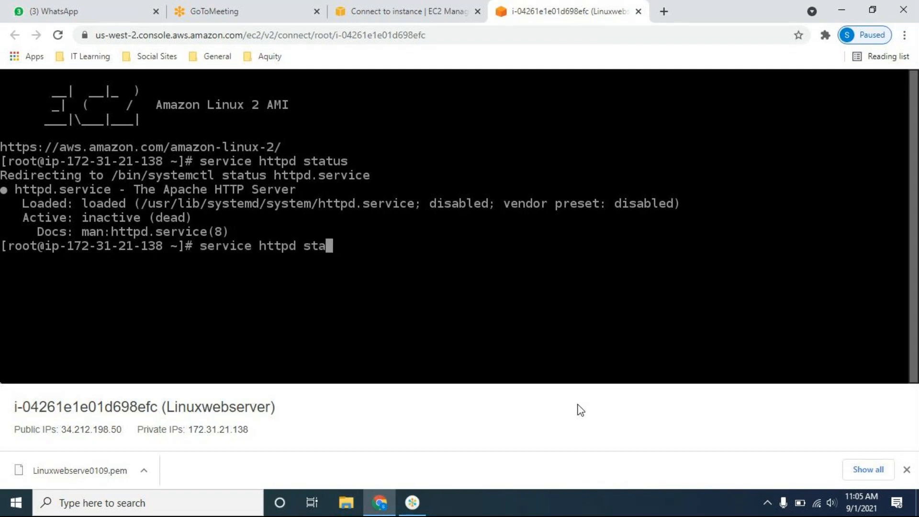
type("art")
key("Return")
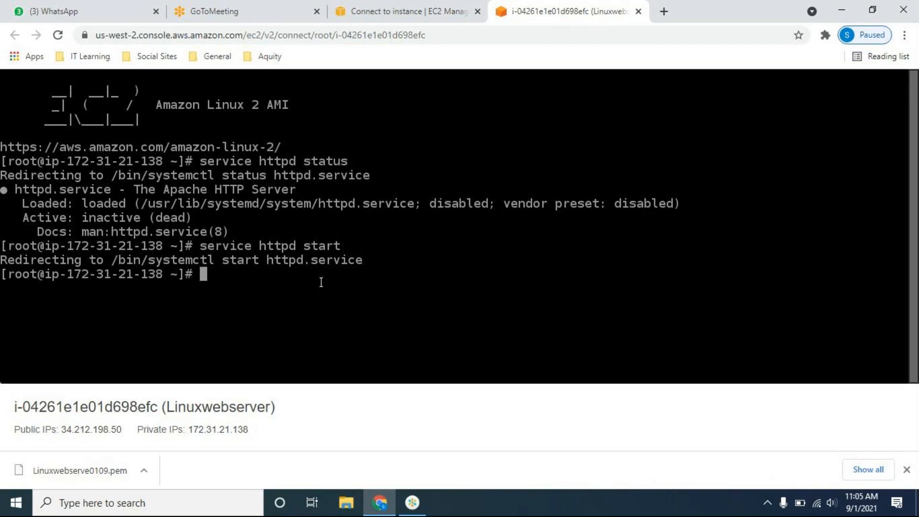
Rerun service httpd status to verify the Apache web server after starting it.
key("Up")
key("Up")
key("Return")
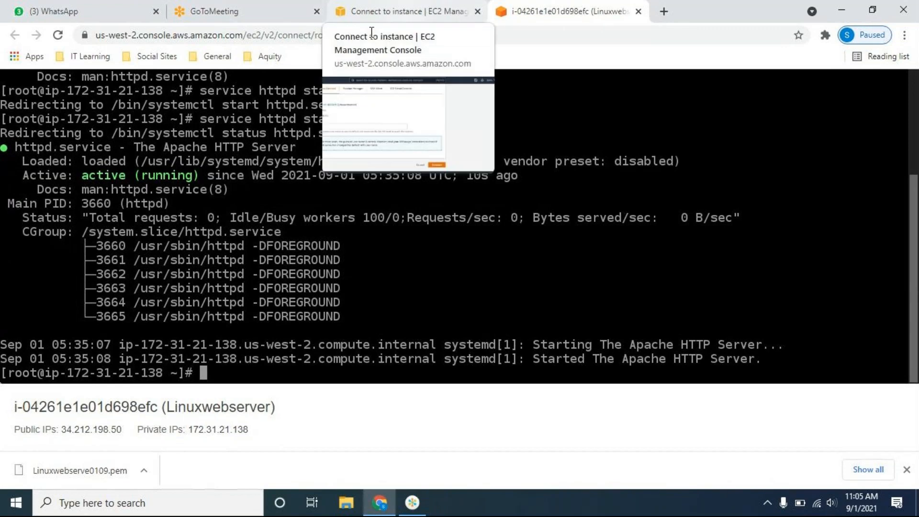
Copy the Linuxwebserver instance's public IP address and open it as a website in a new browser tab.
left_click(395, 13)
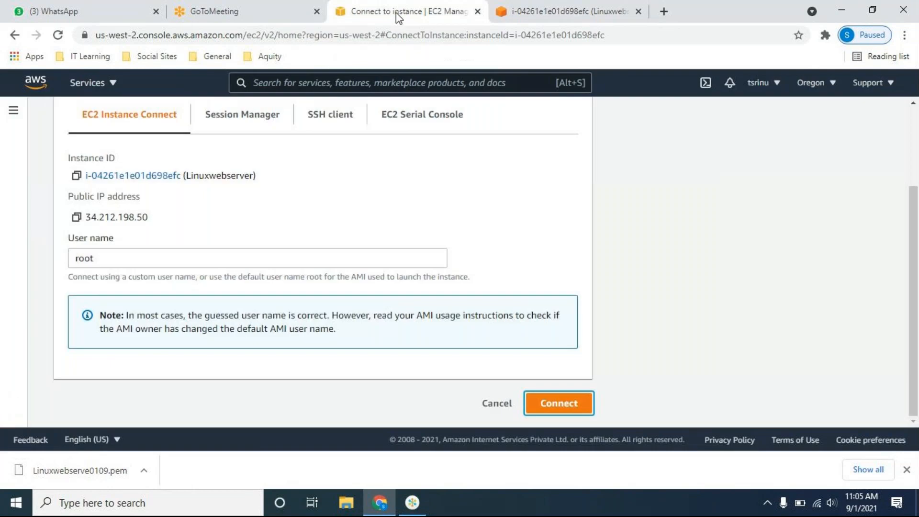
left_click(76, 218)
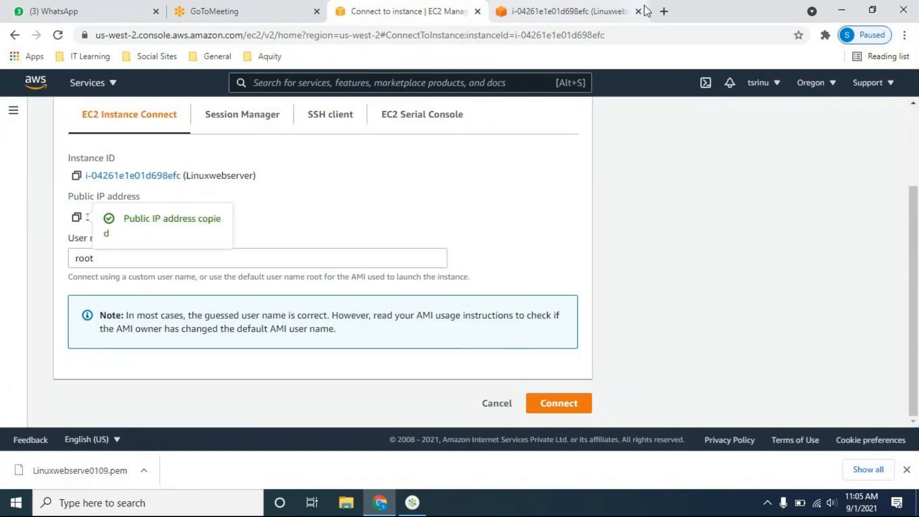
left_click(664, 11)
left_click(618, 35)
key("ctrl+v")
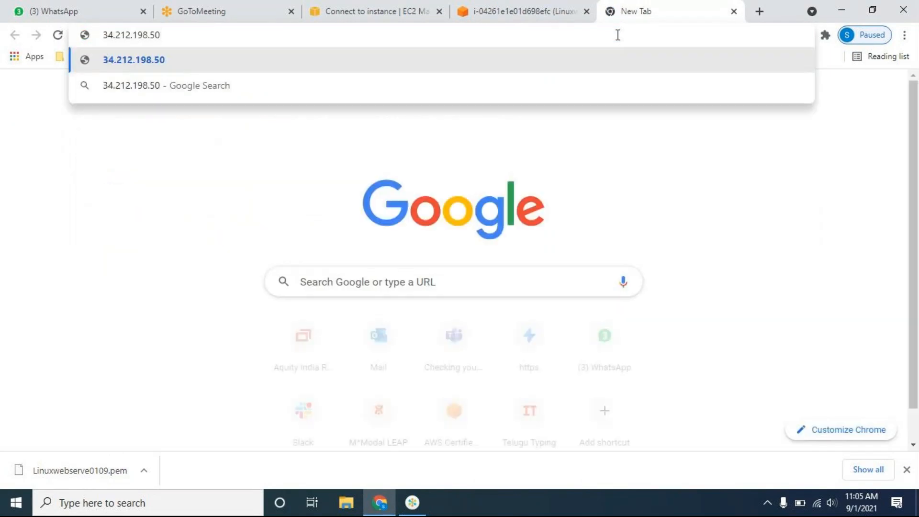
key("Return")
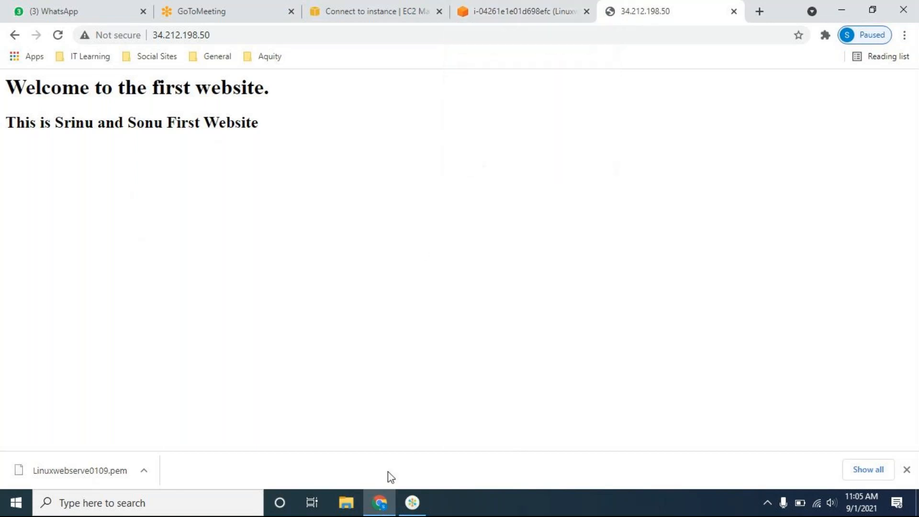
Search Windows for putty and launch puttygen.exe to switch to the PuTTY Key Generator.
mouse_move(415, 505)
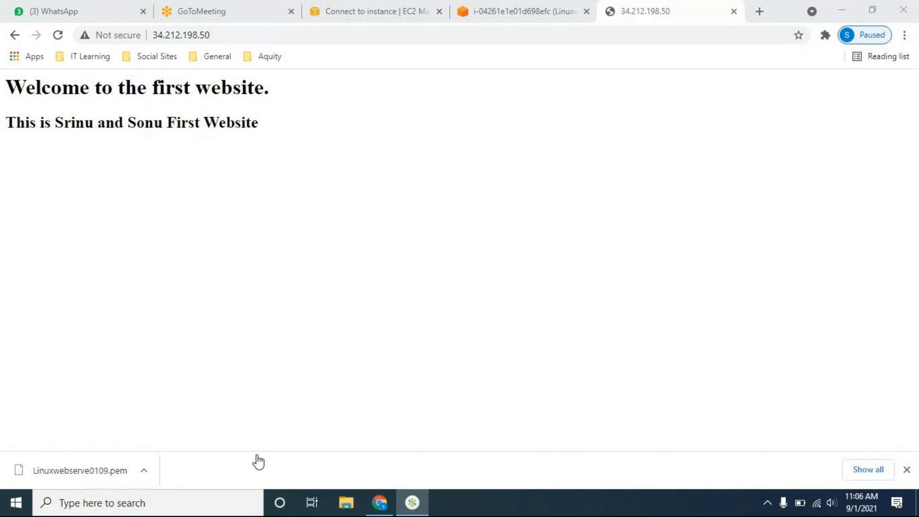
left_click(157, 502)
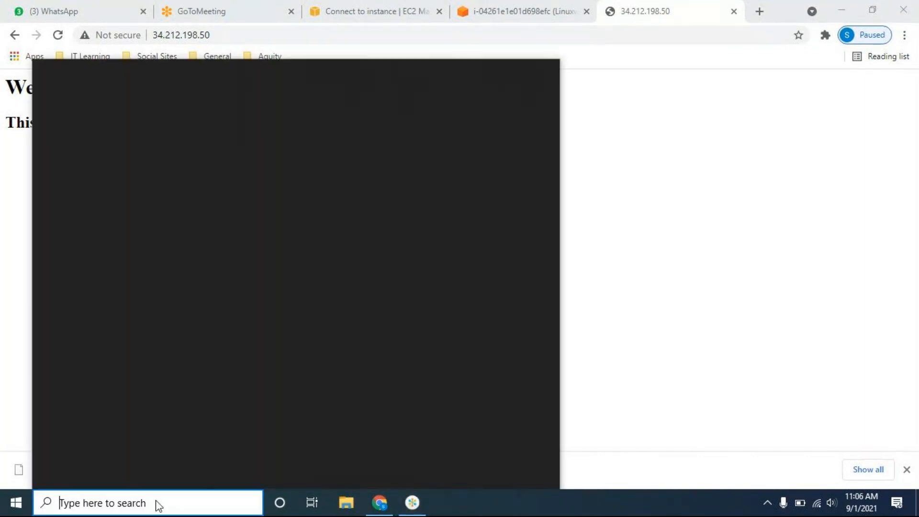
type("putyy")
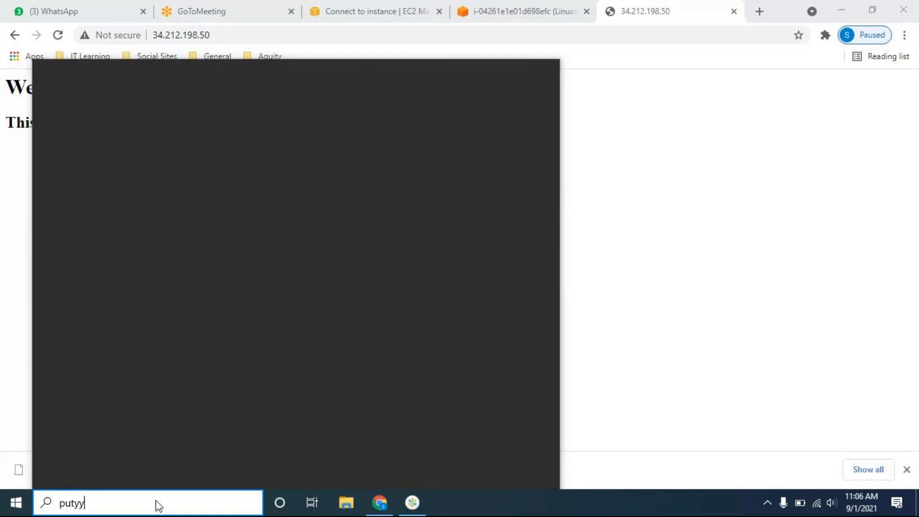
key("BackSpace")
key("BackSpace")
type("ty")
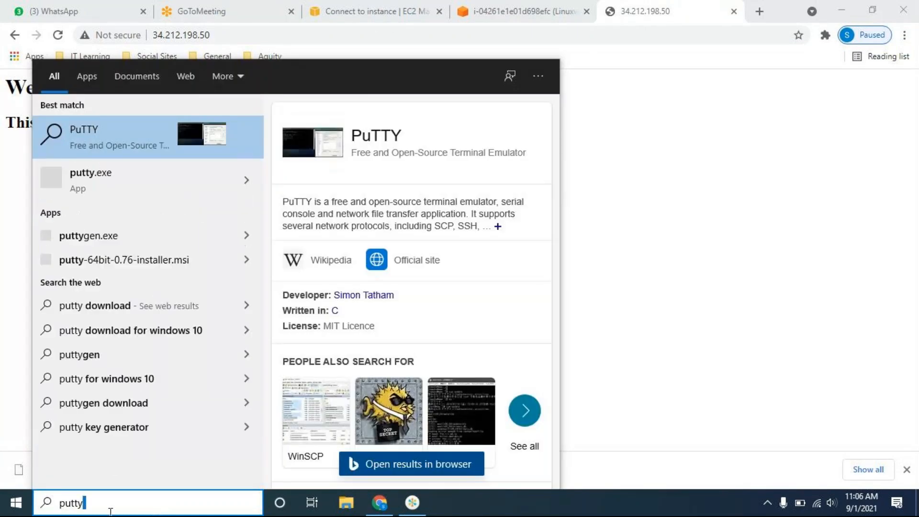
left_click(115, 240)
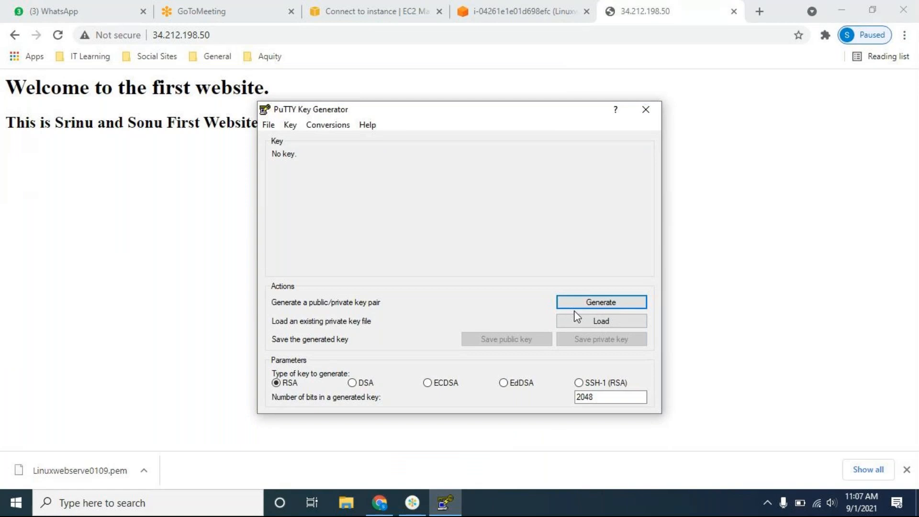
Load the private key file Linuxwebserve0109.pem from Downloads with all file types shown, and acknowledge the import notice.
left_click(596, 320)
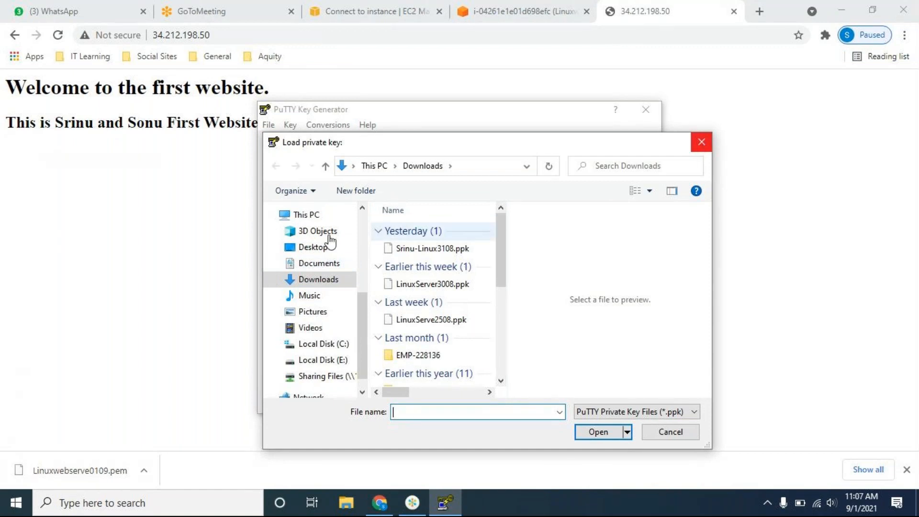
left_click(694, 416)
left_click(628, 435)
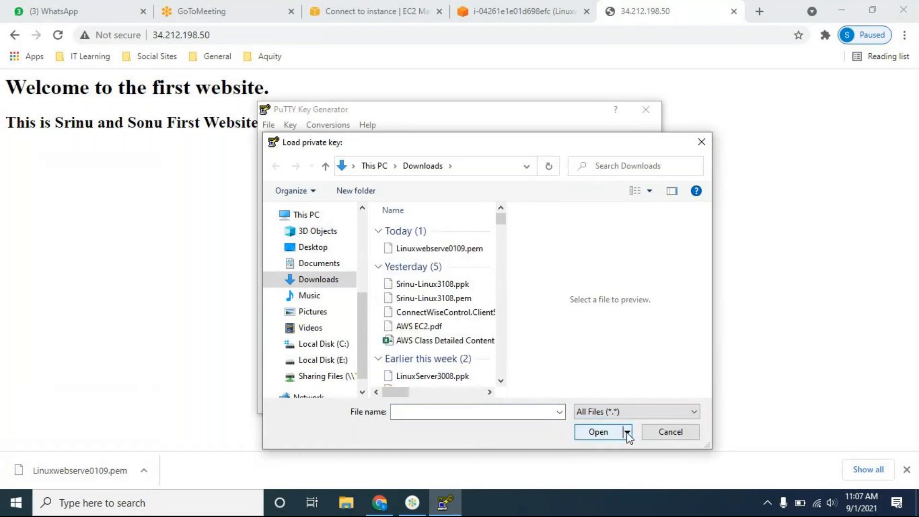
left_click(464, 250)
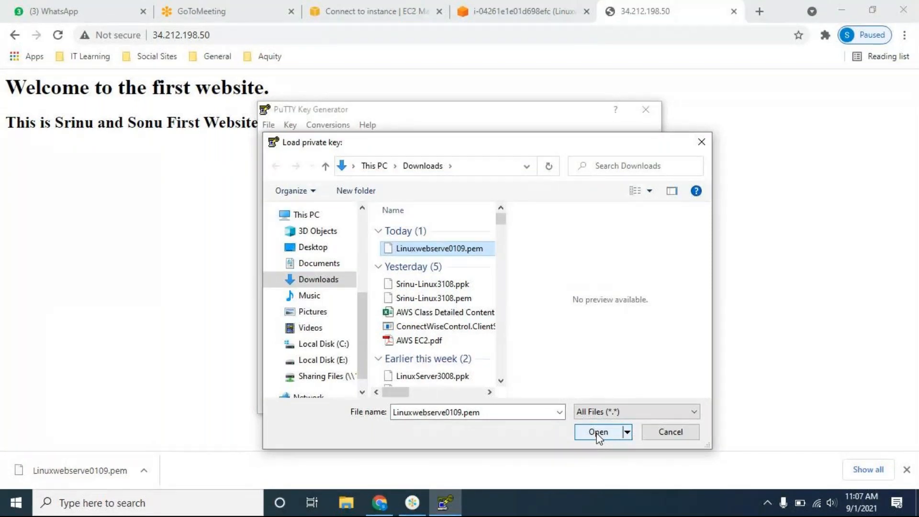
left_click(597, 433)
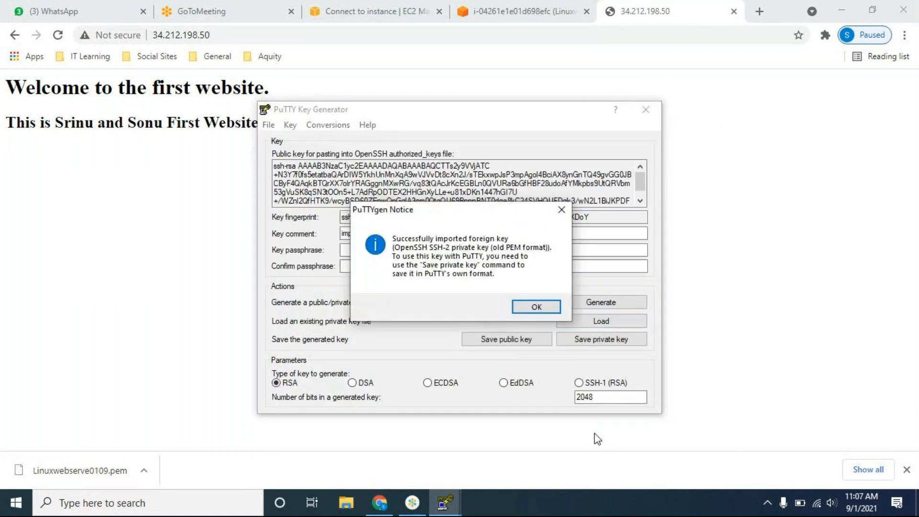
left_click(531, 306)
Save the private key without a passphrase as Linuxwebserve0109 in PuTTY's .ppk format in Downloads, and close the key generator.
left_click(594, 341)
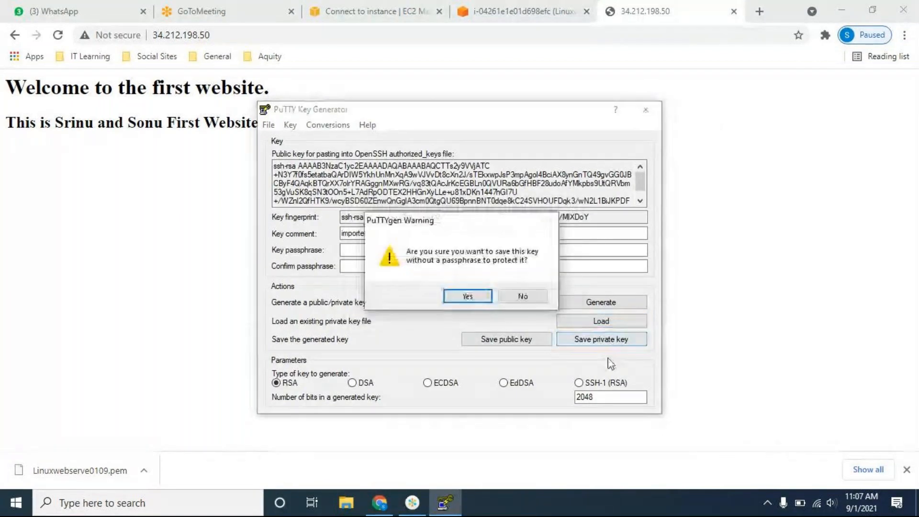
left_click(467, 295)
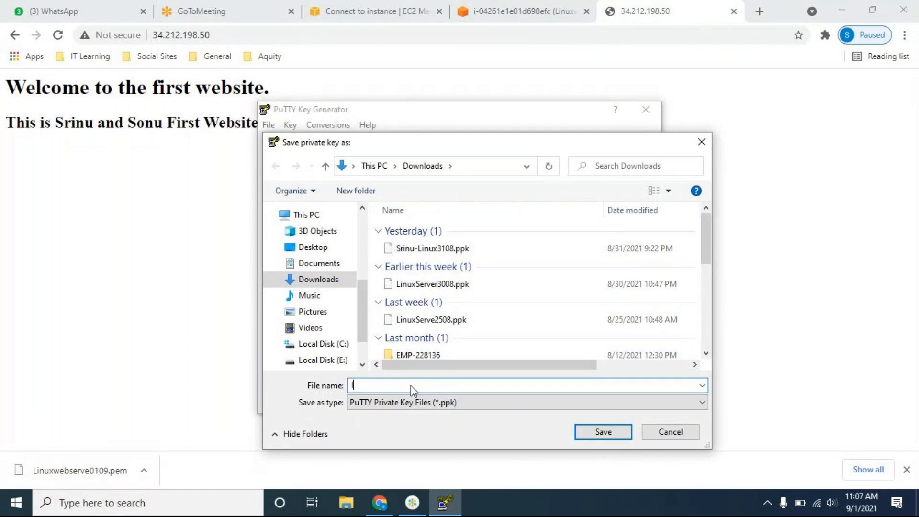
type("lin")
key("Down")
key("Down")
key("Down")
key("Down")
key("Down")
key("BackSpace")
key("BackSpace")
key("BackSpace")
key("BackSpace")
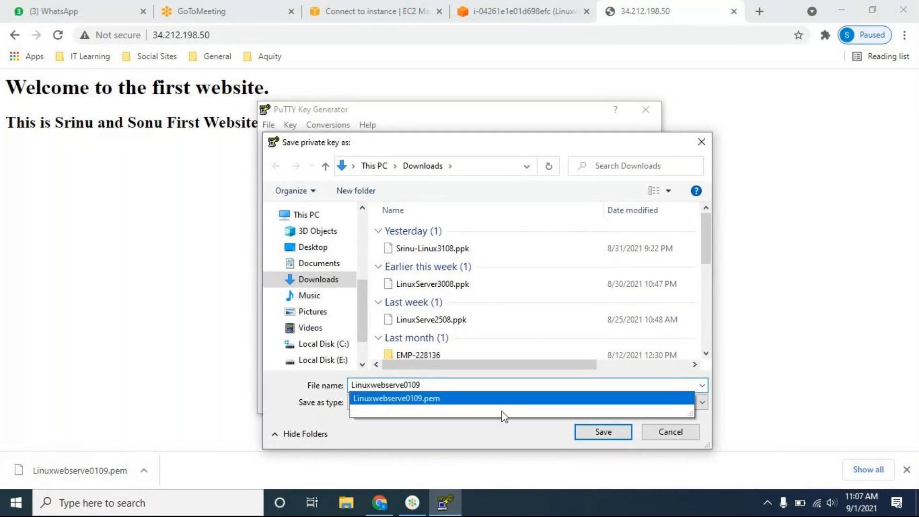
left_click(539, 425)
left_click(604, 433)
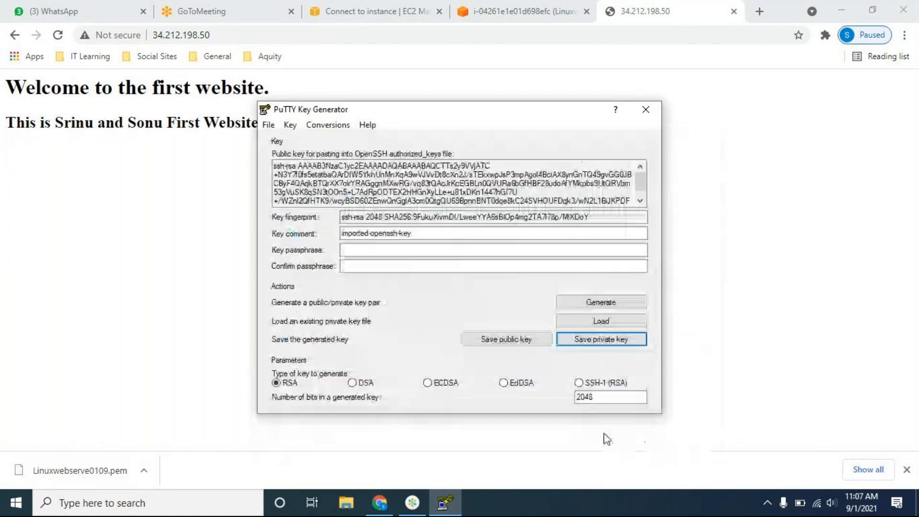
left_click(645, 109)
Search Windows for putty and launch putty.exe to switch to PuTTY Configuration.
left_click(96, 502)
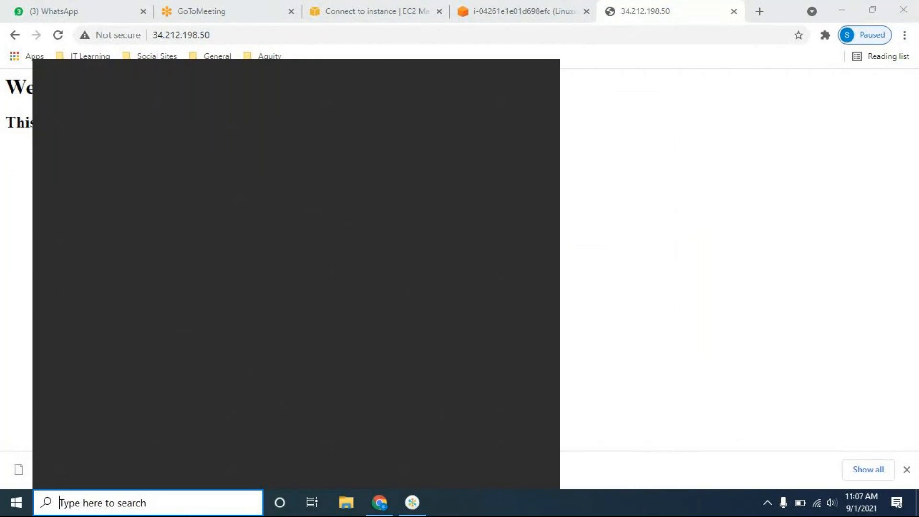
type("puttuy")
key("BackSpace")
key("BackSpace")
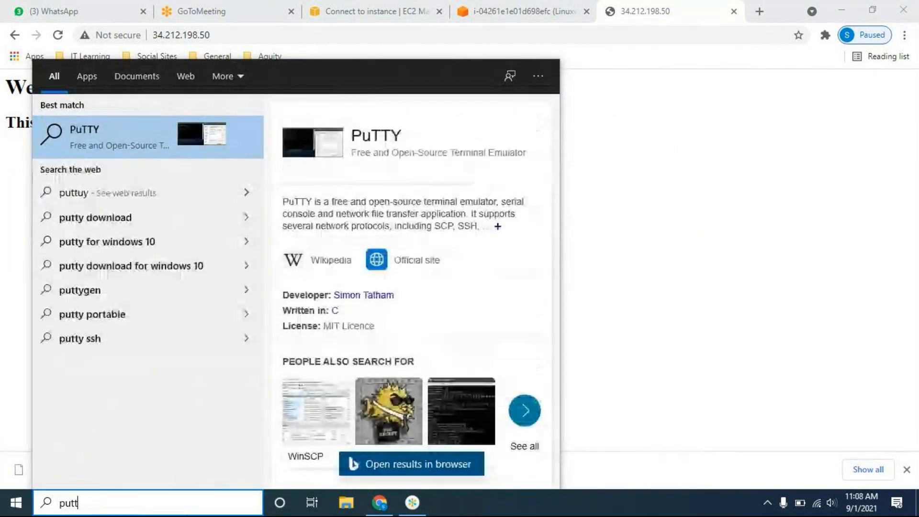
type("y")
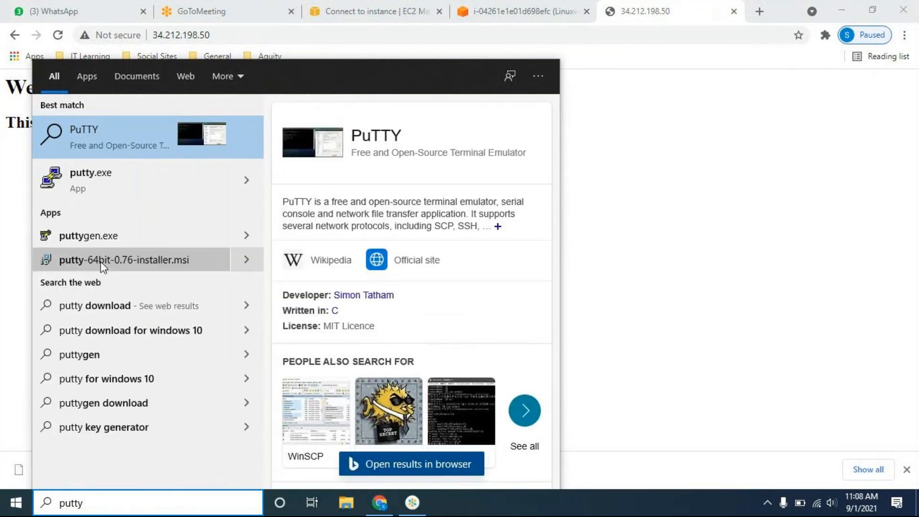
left_click(111, 194)
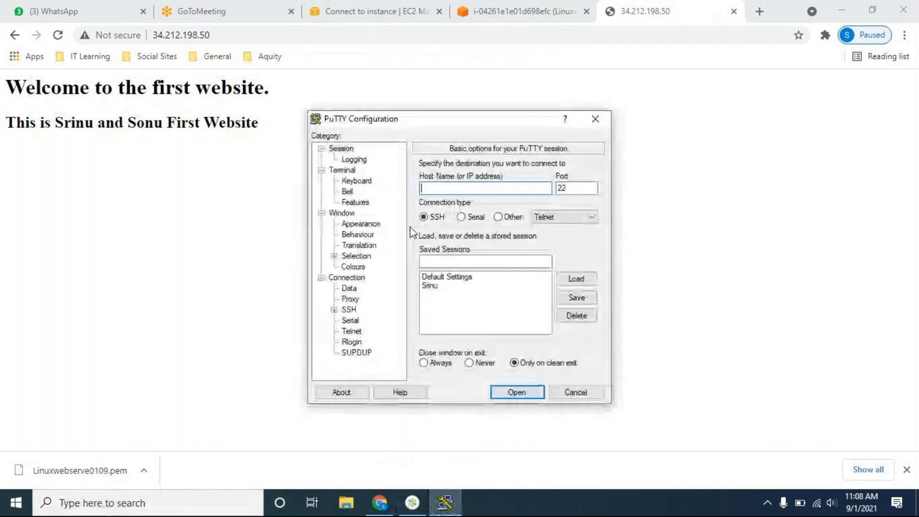
Copy the Linuxwebserver instance's public IP address from the EC2 connect page and paste it as PuTTY's host name, 34.212.198.50.
left_click(380, 502)
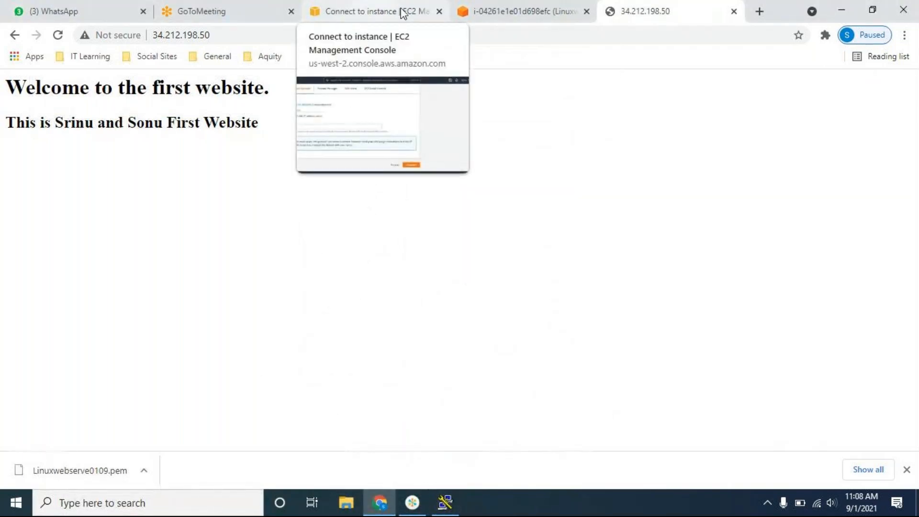
left_click(486, 13)
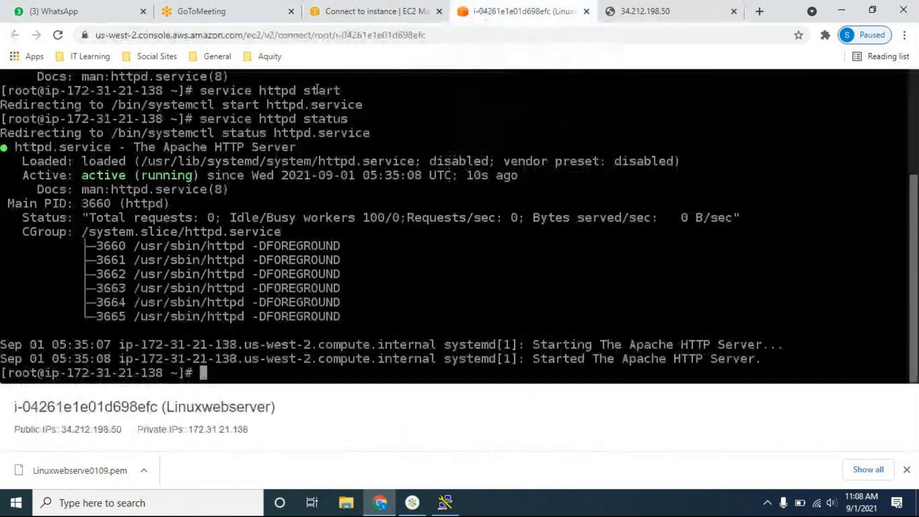
left_click(351, 12)
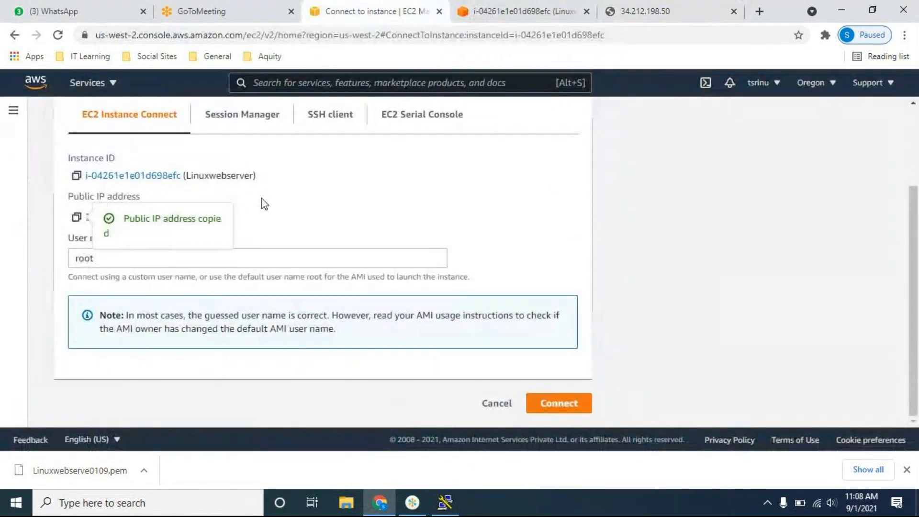
left_click(77, 217)
left_click(445, 503)
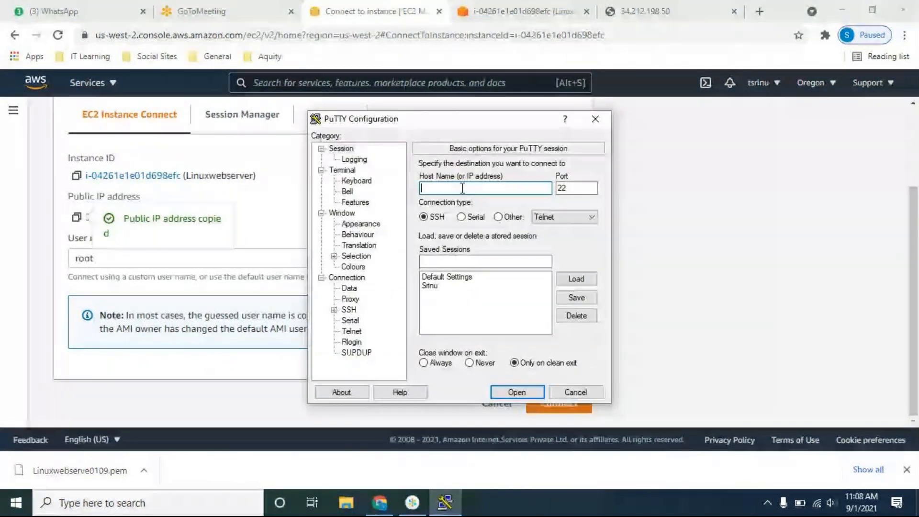
key("ctrl+v")
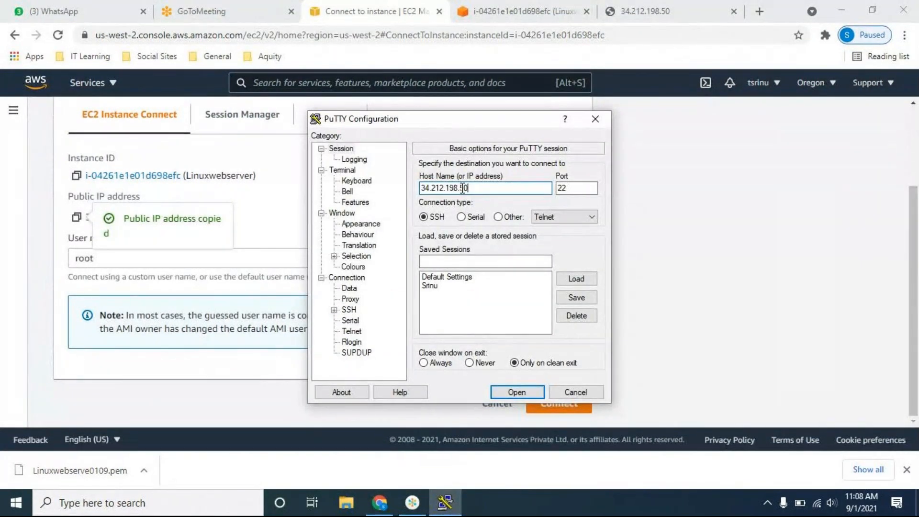
Look into the SSH authentication settings, return to the basic session options and enter WEbserver as the saved session name.
left_click(334, 310)
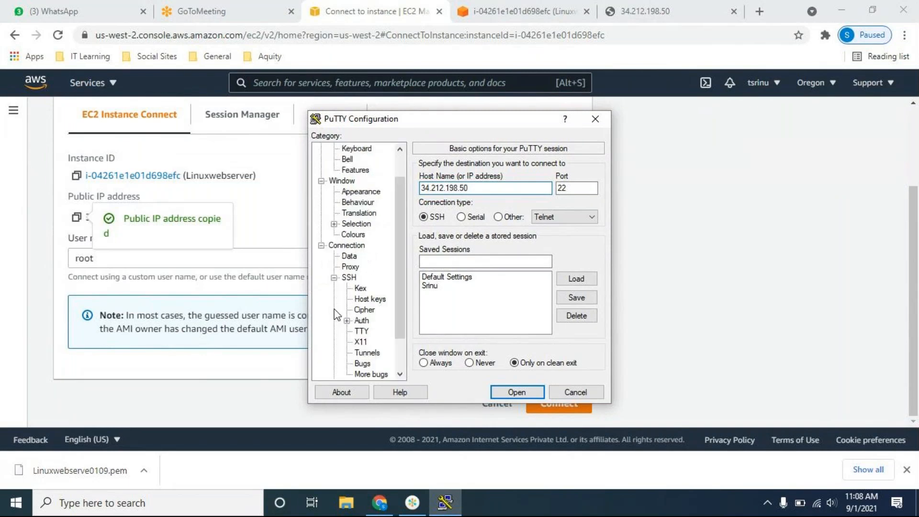
left_click(361, 320)
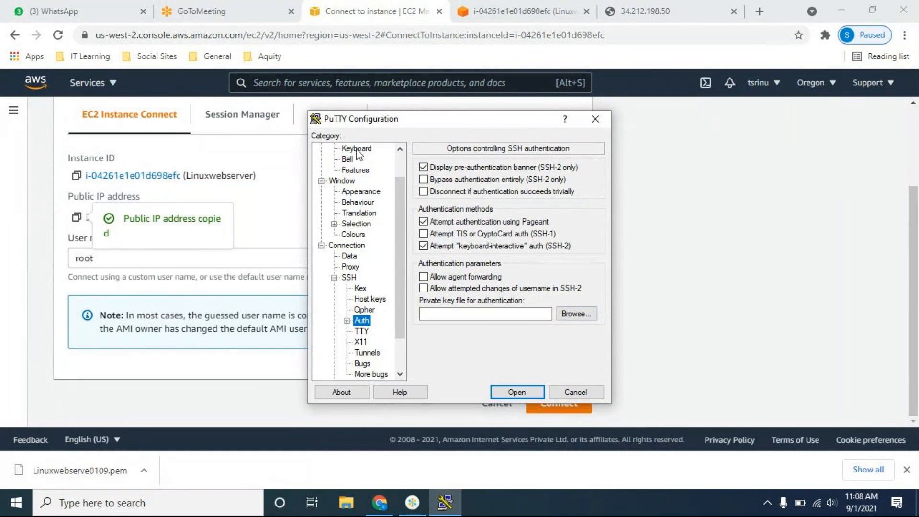
scroll(360, 216, "up", 1)
left_click(340, 149)
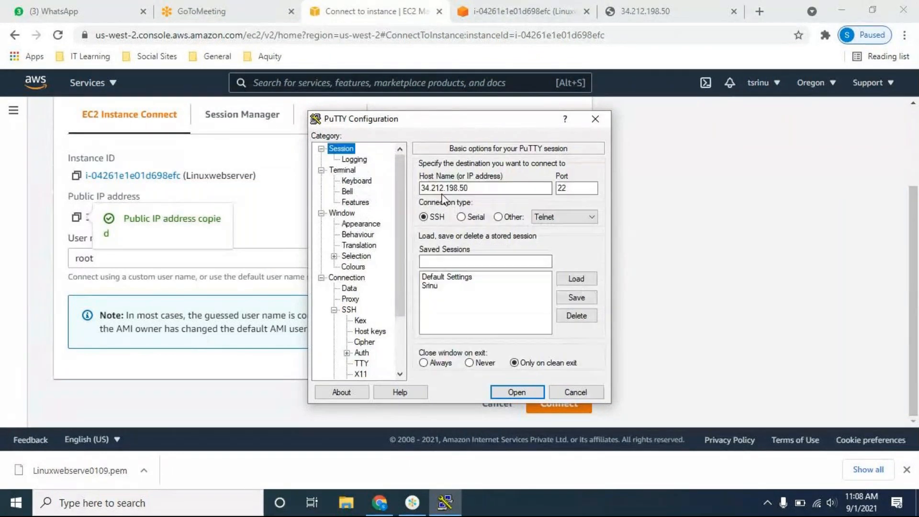
left_click(467, 259)
type("W")
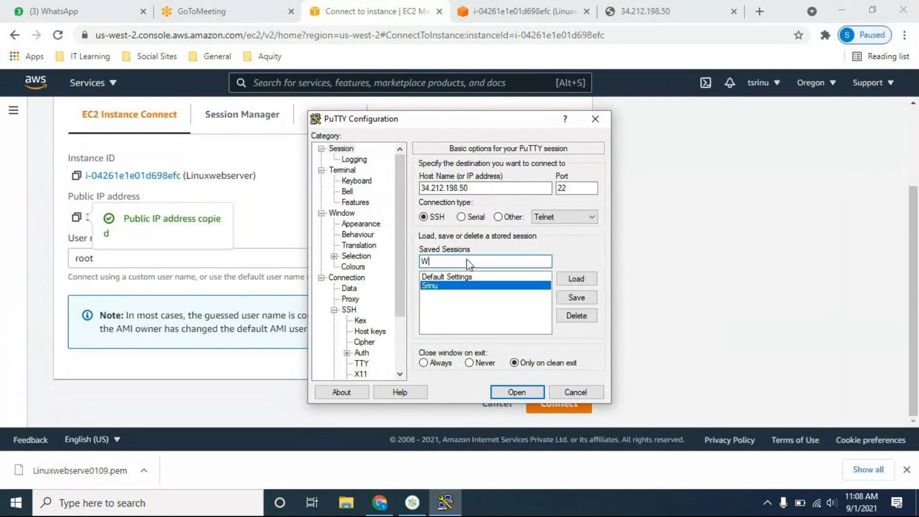
type("Ebserver")
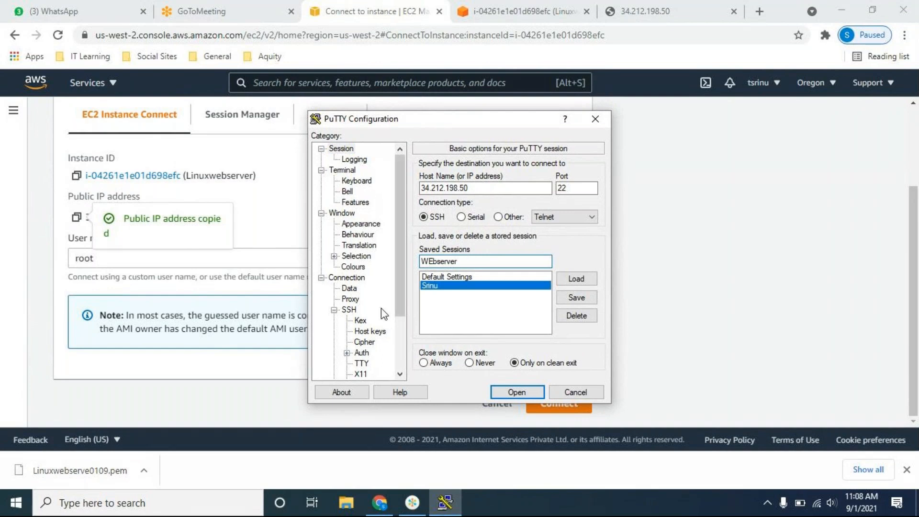
Select Linuxwebserve0109.ppk from Downloads as the private key file for SSH authentication.
left_click(362, 353)
left_click(576, 314)
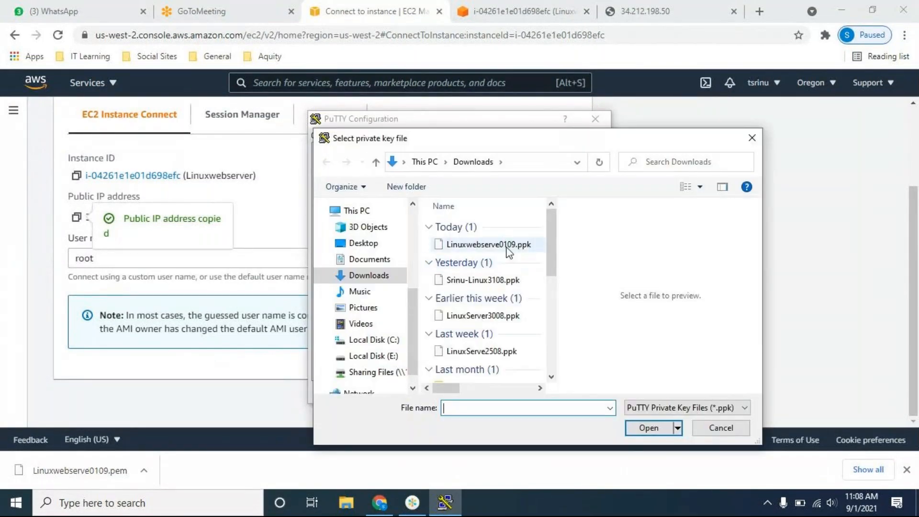
left_click(478, 246)
left_click(649, 428)
Open the SSH connection, accept the server's host key and log in as ec2-user.
left_click(510, 396)
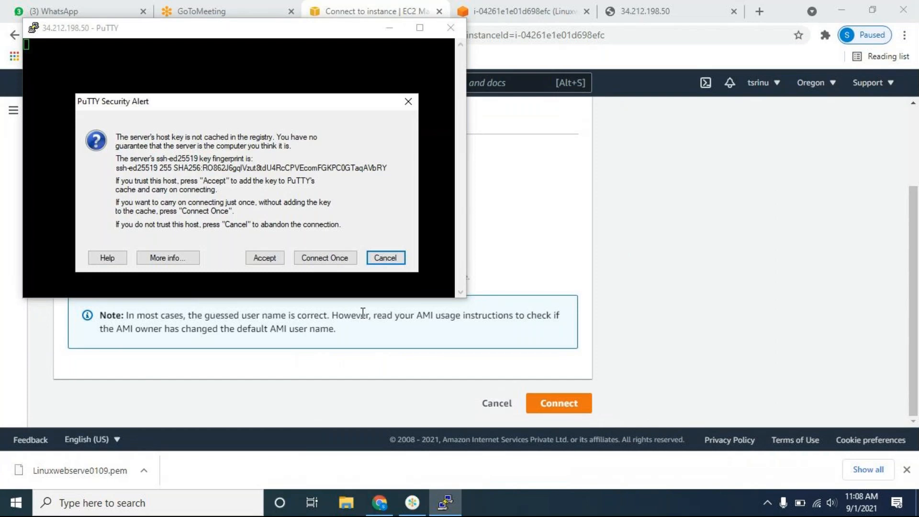
left_click(265, 258)
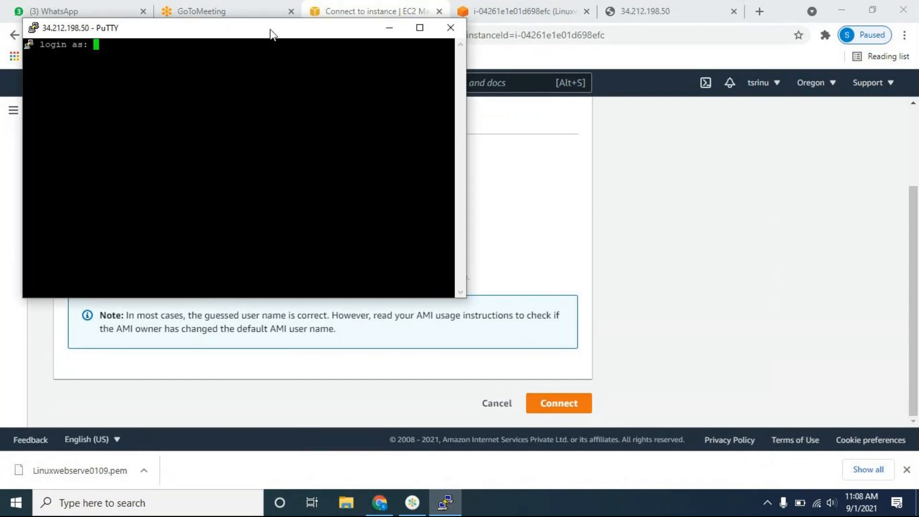
type("ec2-user")
key("Return")
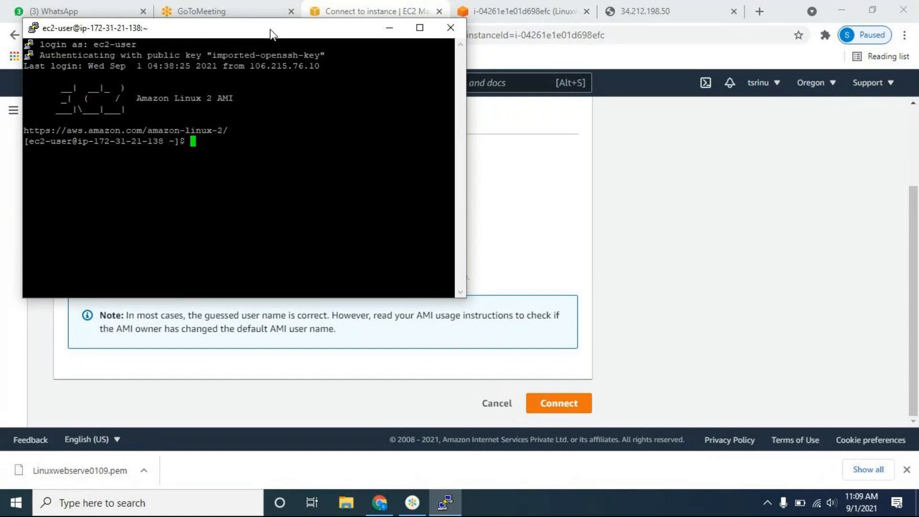
Try to switch to the root user by running sudo - and sudo i.
type("sudo -")
key("Return")
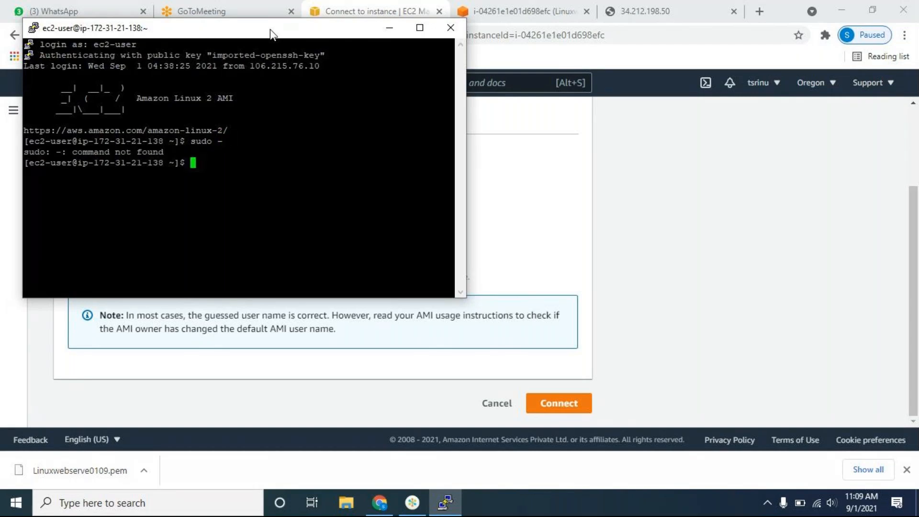
type("sudo i")
key("Return")
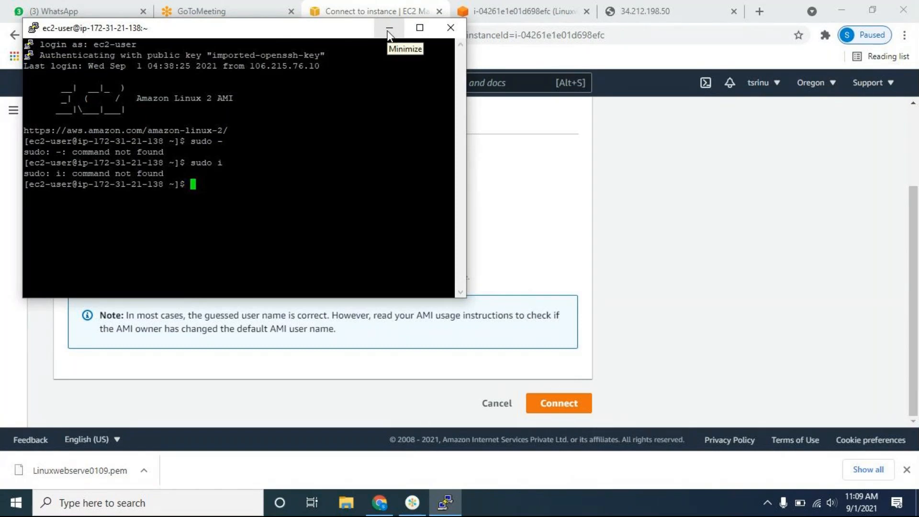
left_click(108, 510)
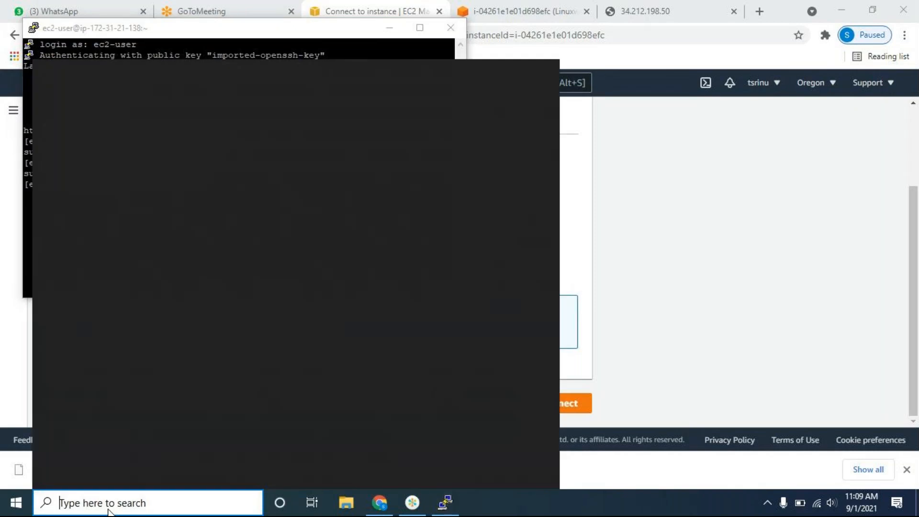
type("ubu")
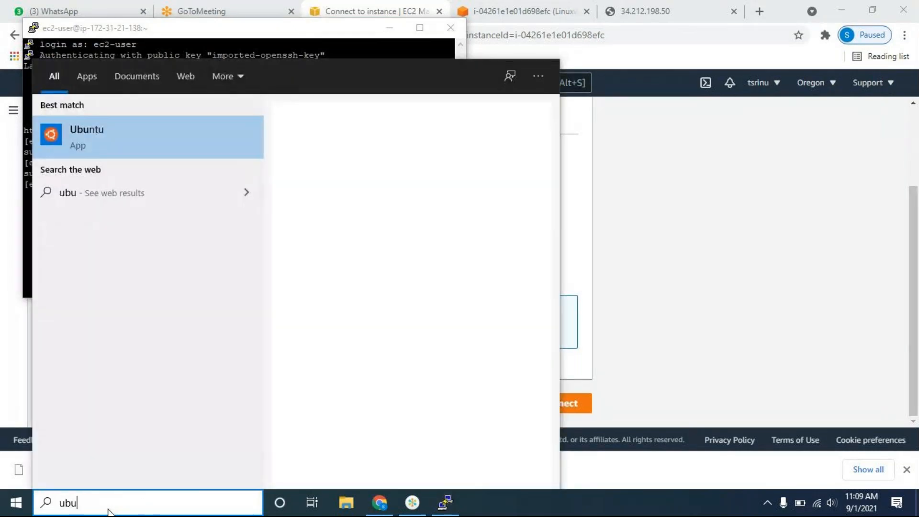
key("BackSpace")
key("BackSpace")
key("BackSpace")
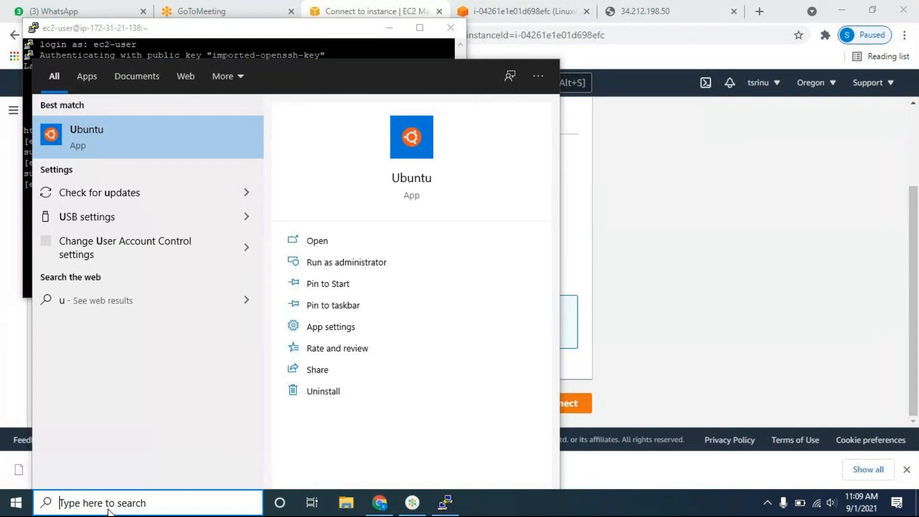
key("Escape")
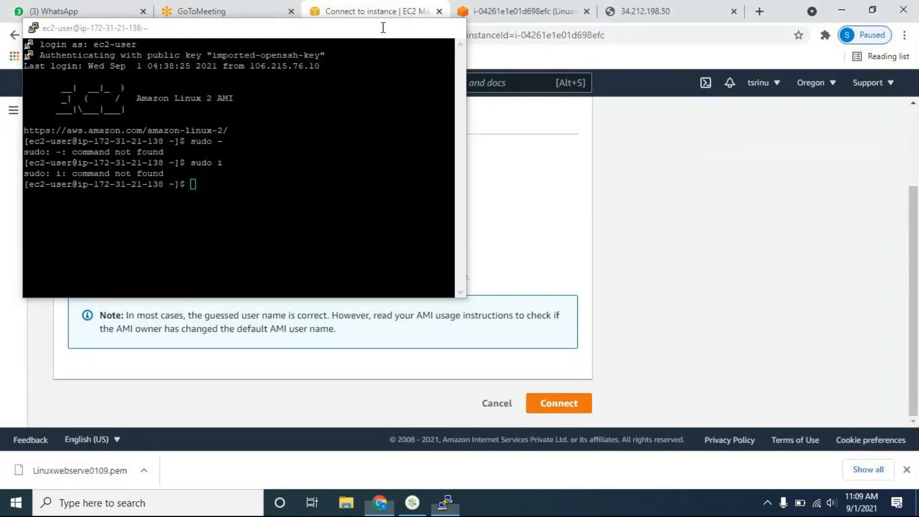
left_click(382, 28)
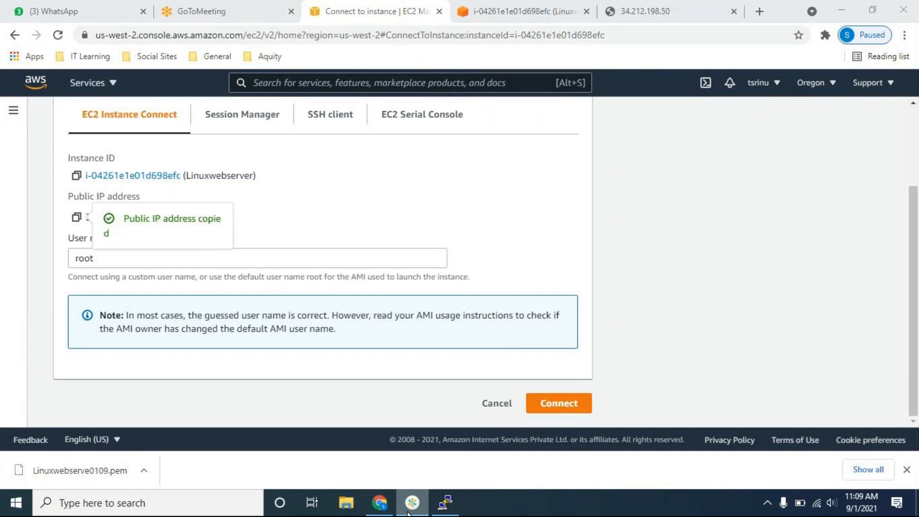